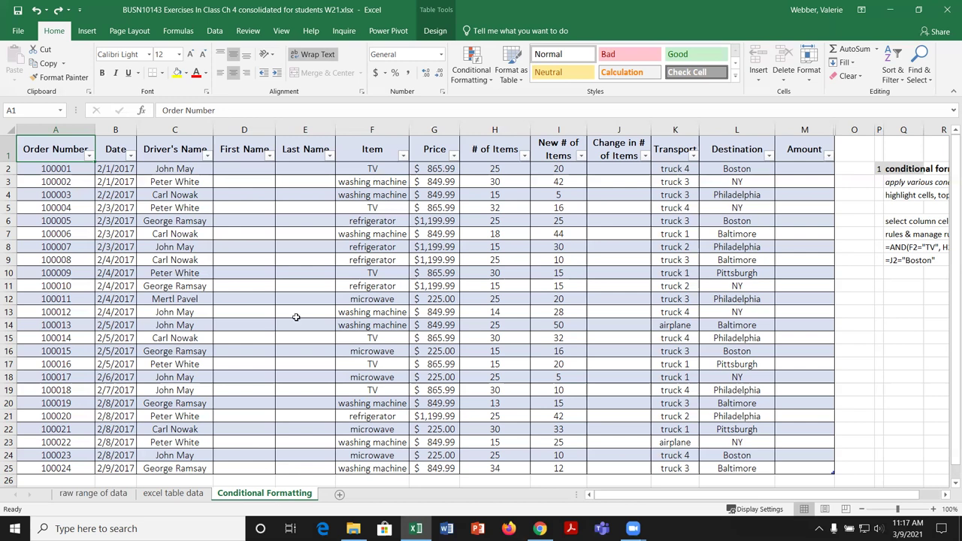
# Step: Select cell E10 inside the delivery table and bring up the Insert ribbon
pyautogui.click(302, 271)
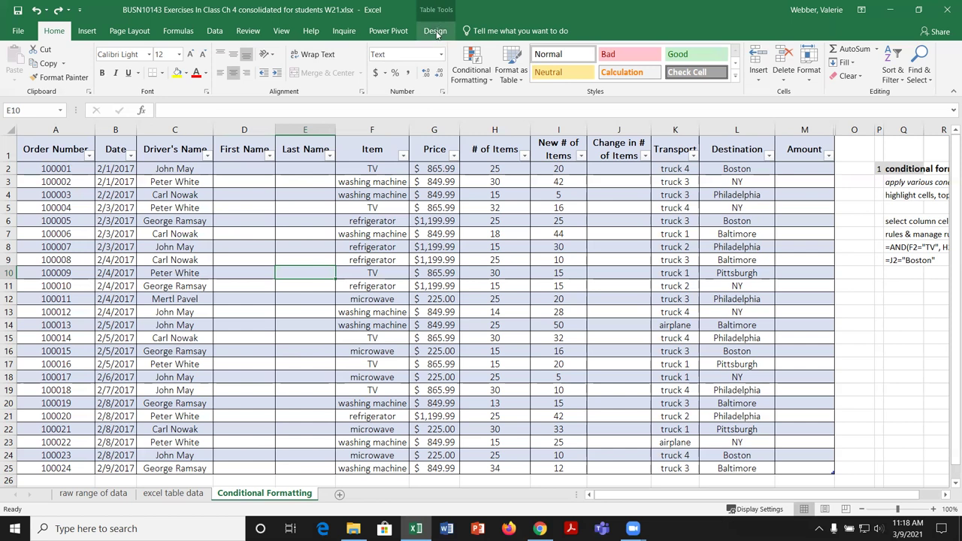
pyautogui.click(88, 33)
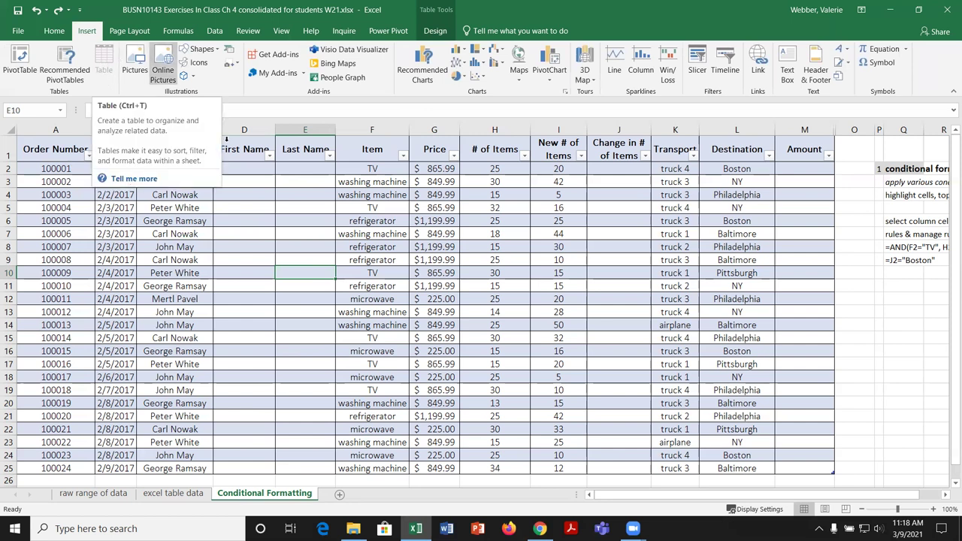
# Step: In Table Design, replace the table name Table1 with tblDelivery
pyautogui.click(435, 31)
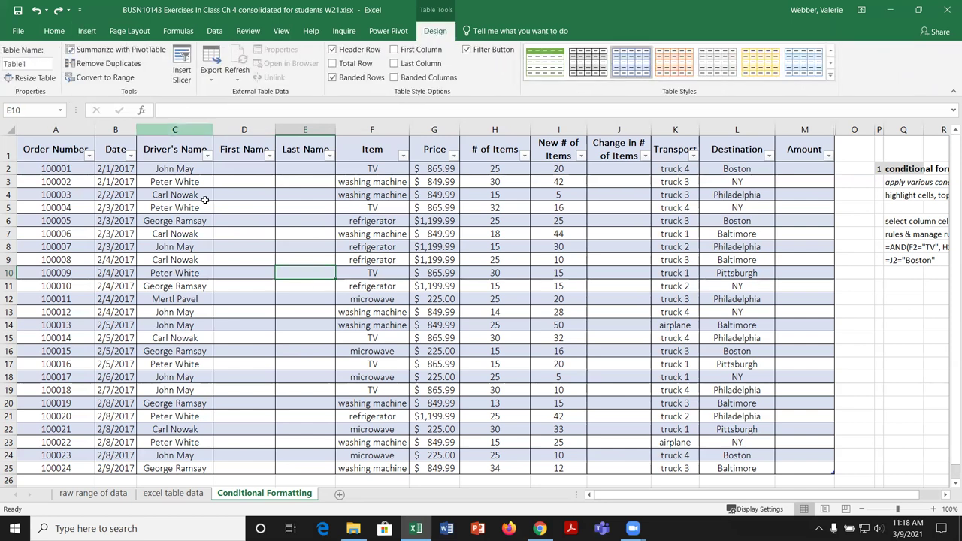
pyautogui.click(30, 64)
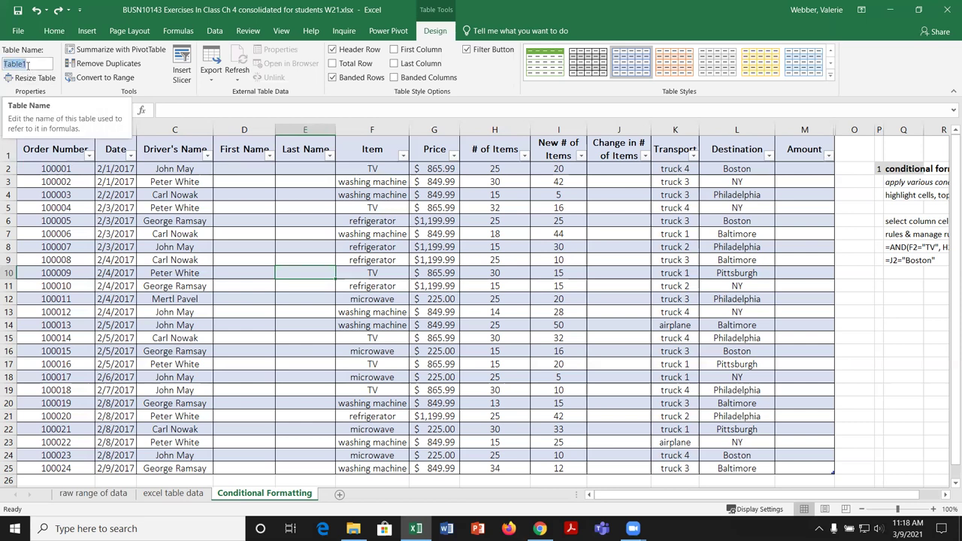
pyautogui.write('tbl')
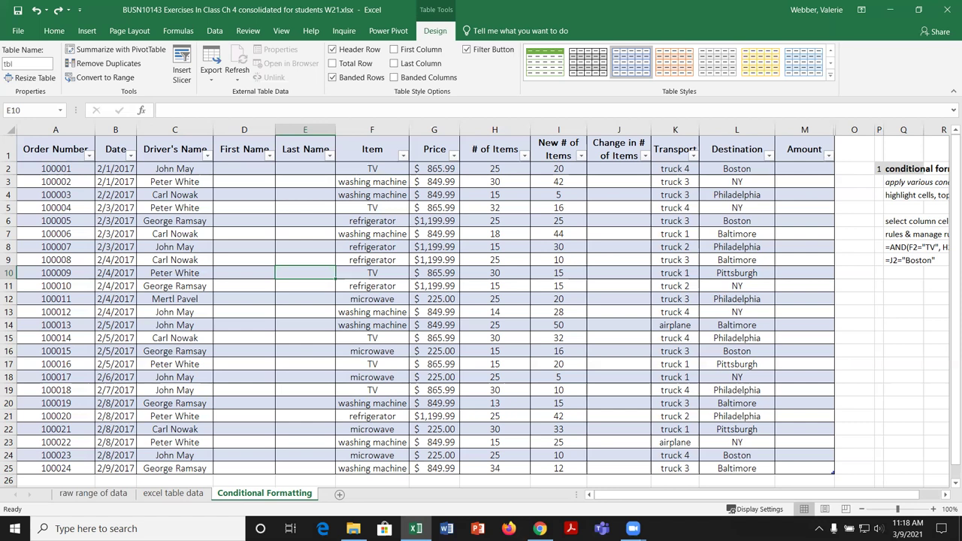
pyautogui.write('Delivery')
pyautogui.press('Return')
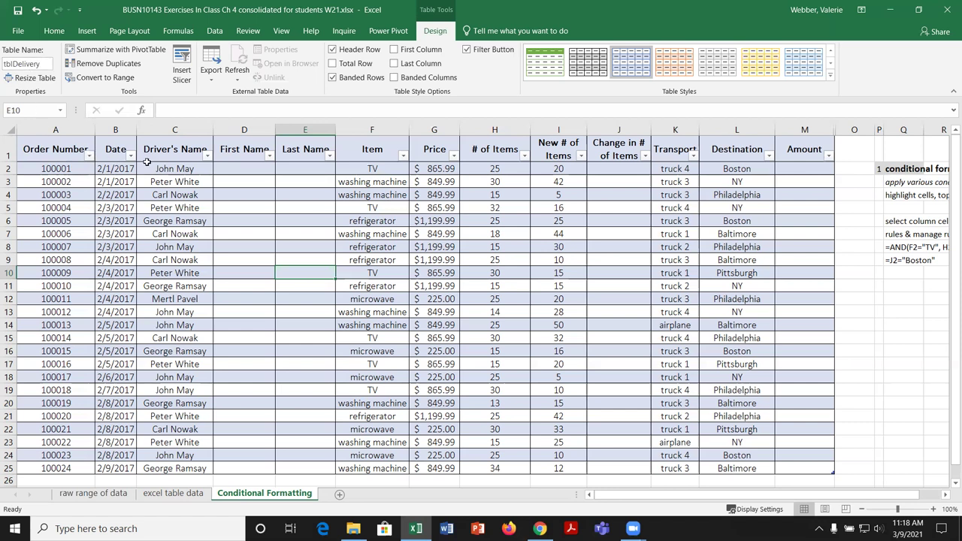
# Step: Check in Formulas' Name Manager that tblDelivery is listed, then close it
pyautogui.click(215, 31)
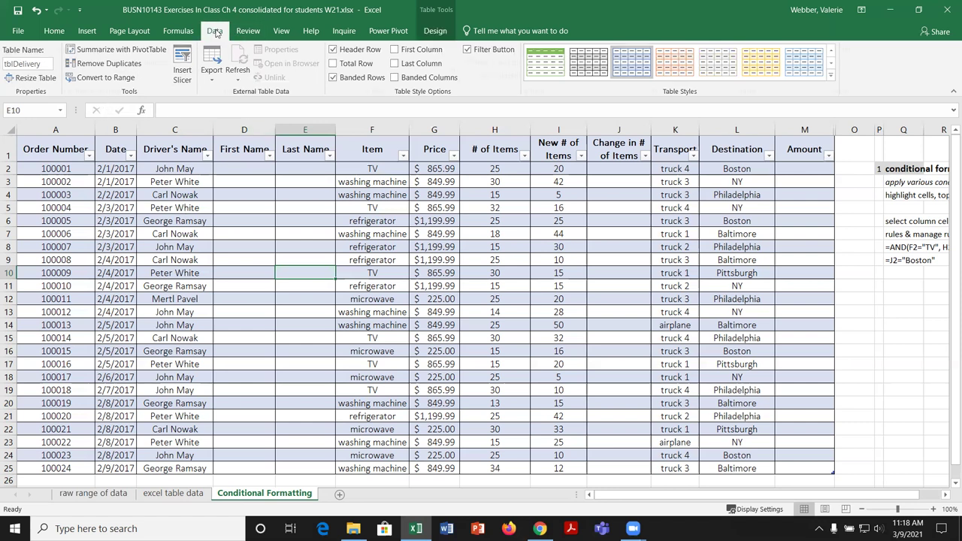
pyautogui.click(178, 30)
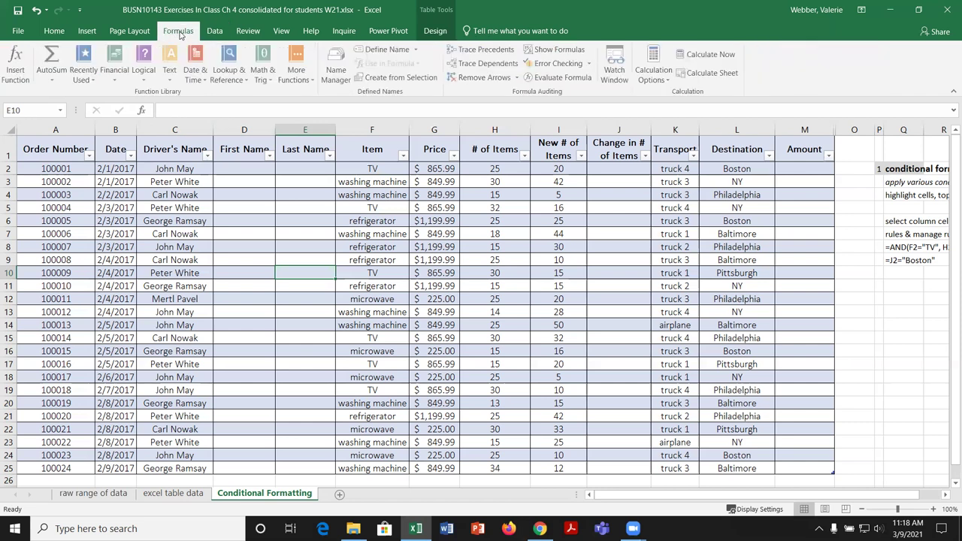
pyautogui.click(337, 66)
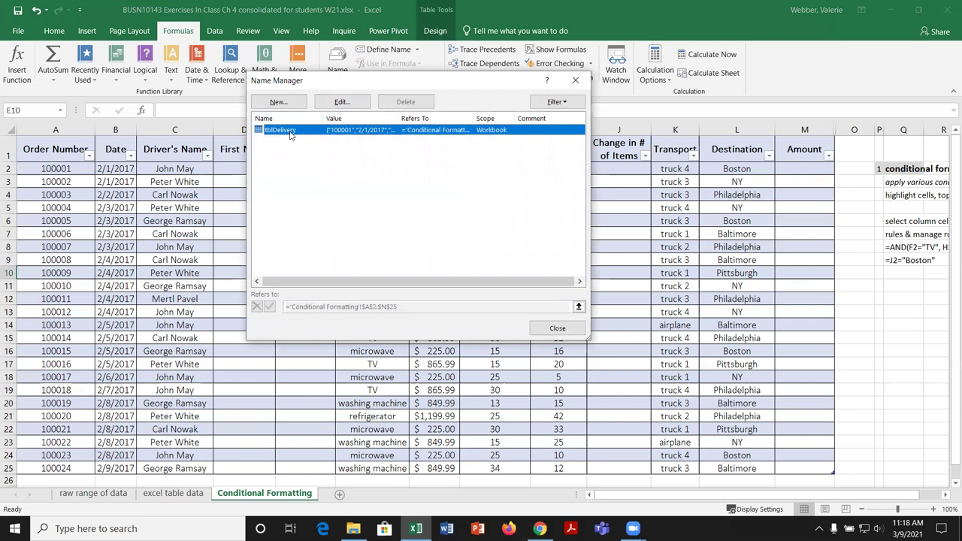
pyautogui.click(560, 330)
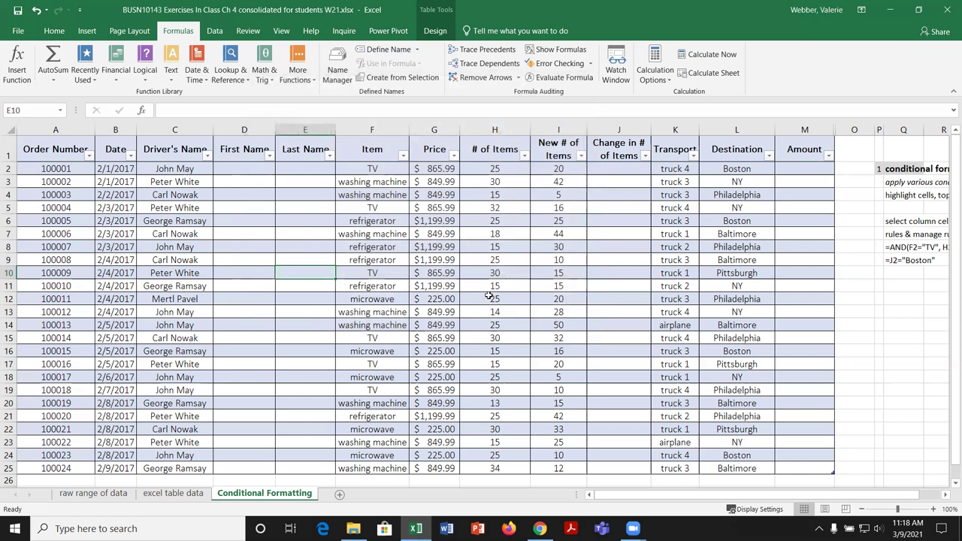
# Step: Enter John and Peter under First Name and accept Flash Fill for the column
pyautogui.click(251, 169)
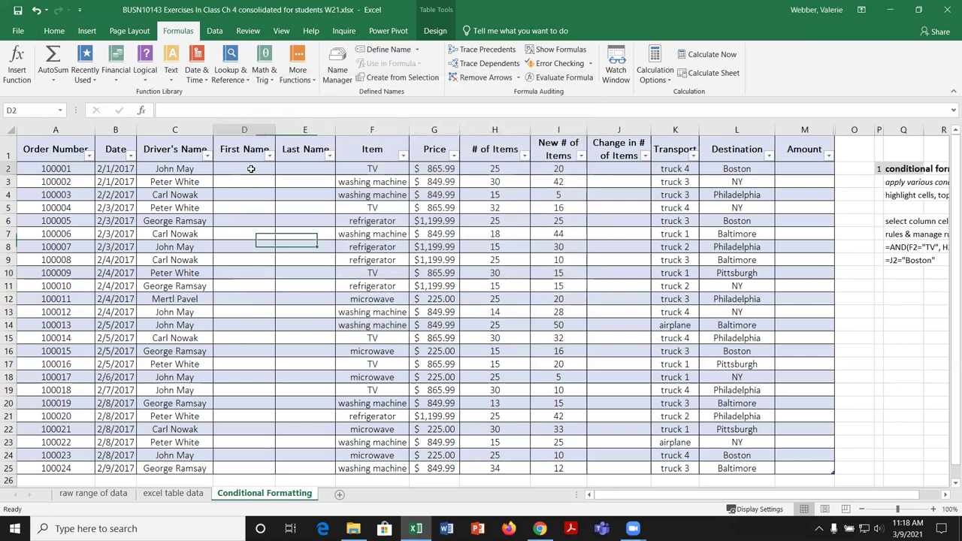
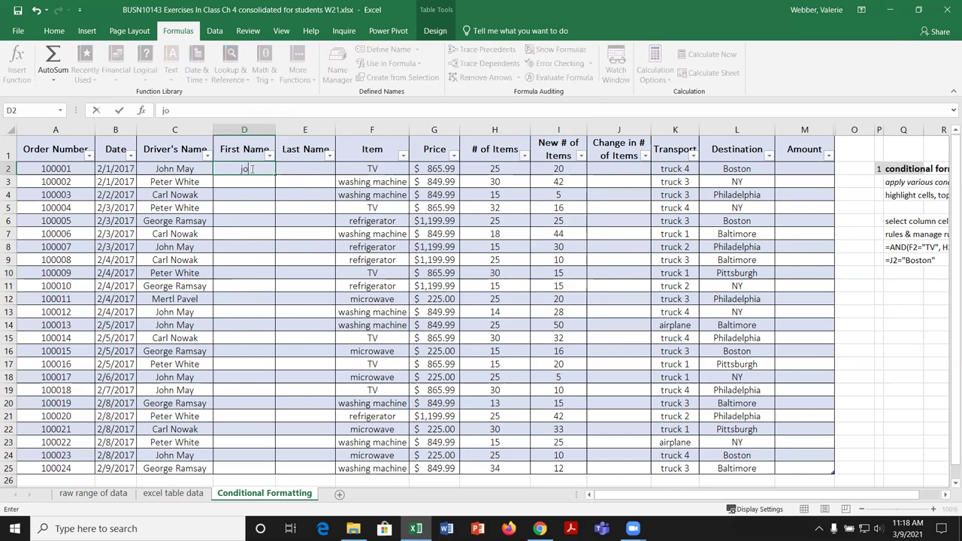
pyautogui.press('BackSpace')
pyautogui.press('BackSpace')
pyautogui.press('BackSpace')
pyautogui.press('BackSpace')
pyautogui.press('Return')
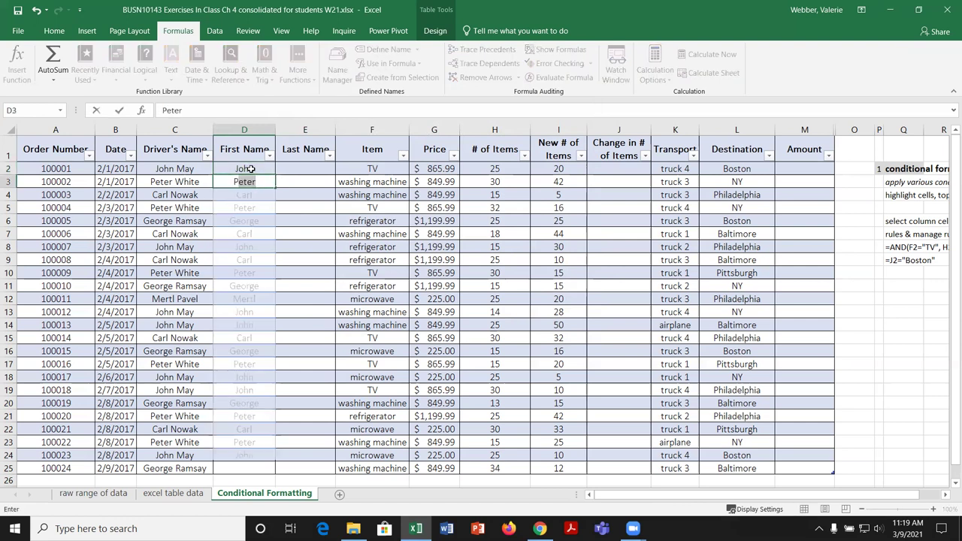
pyautogui.press('Return')
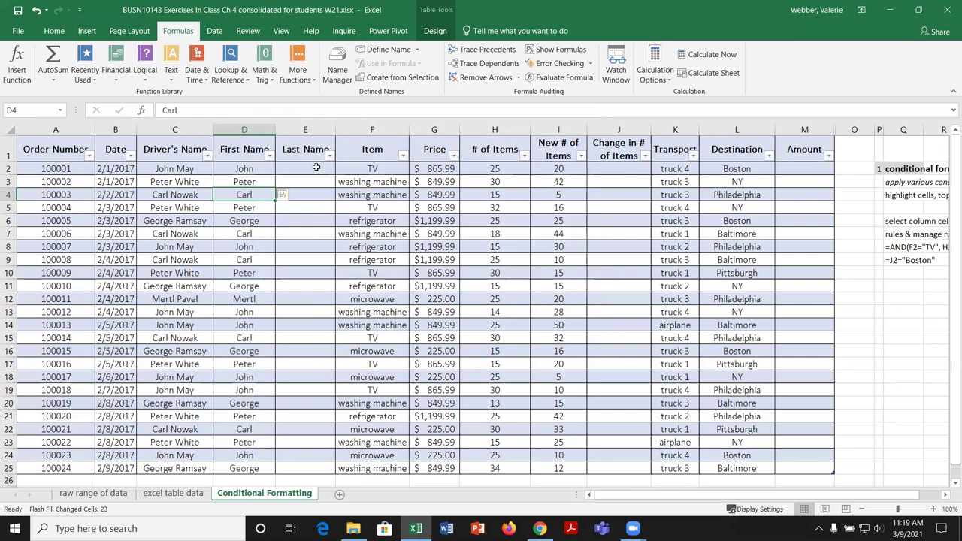
# Step: Enter May and White under Last Name and accept Flash Fill for the column
pyautogui.click(315, 167)
pyautogui.write('May')
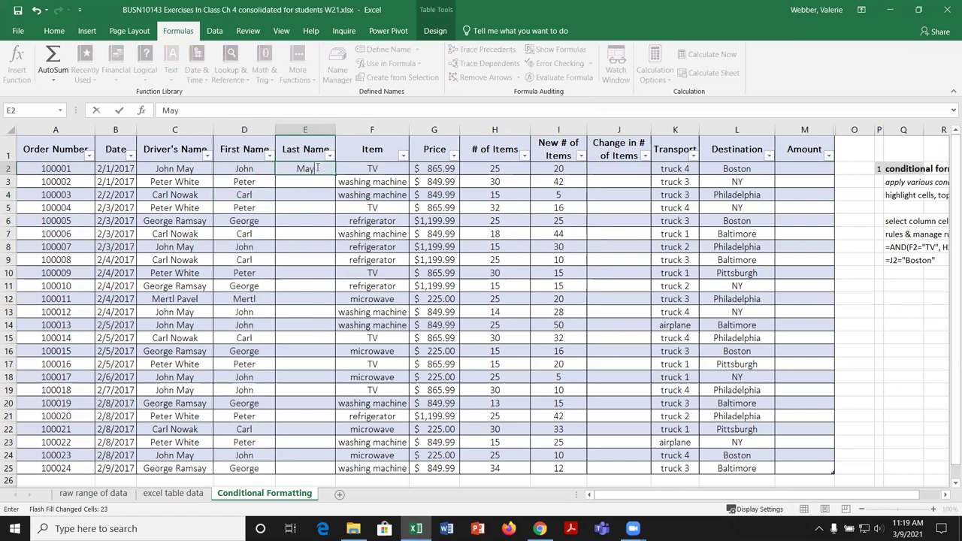
pyautogui.press('Return')
pyautogui.write('White')
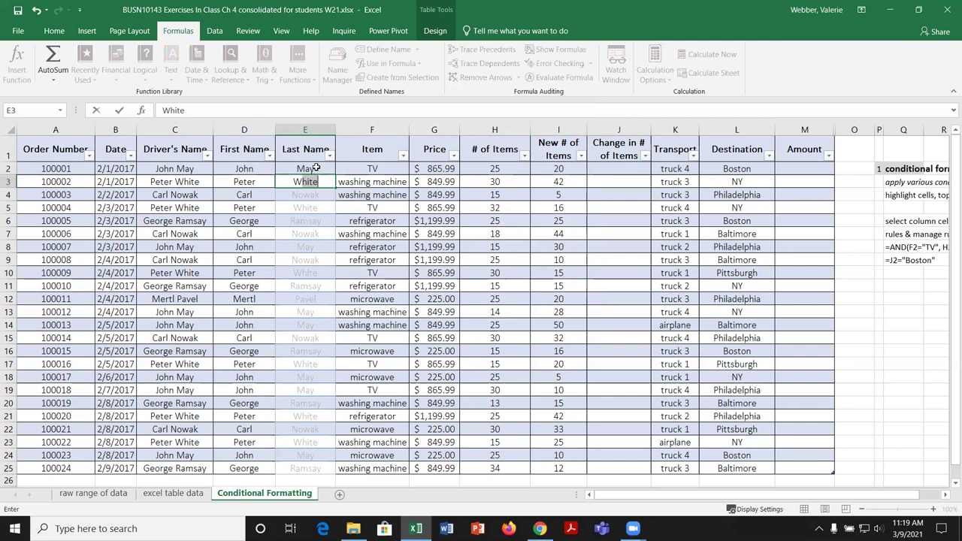
pyautogui.press('Return')
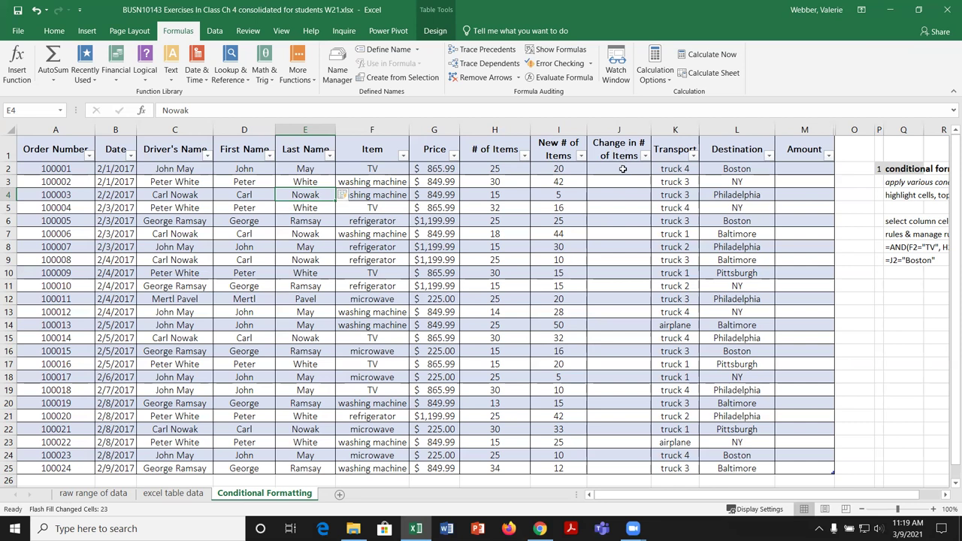
# Step: Enter =I2-H2 in J2 to fill Change in # of Items, then inspect J3's formula
pyautogui.click(623, 169)
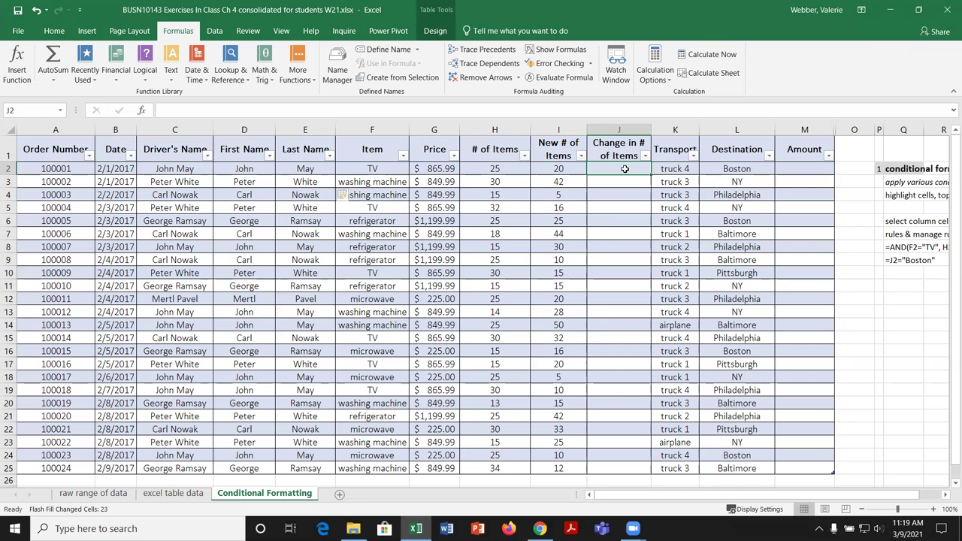
pyautogui.write('=')
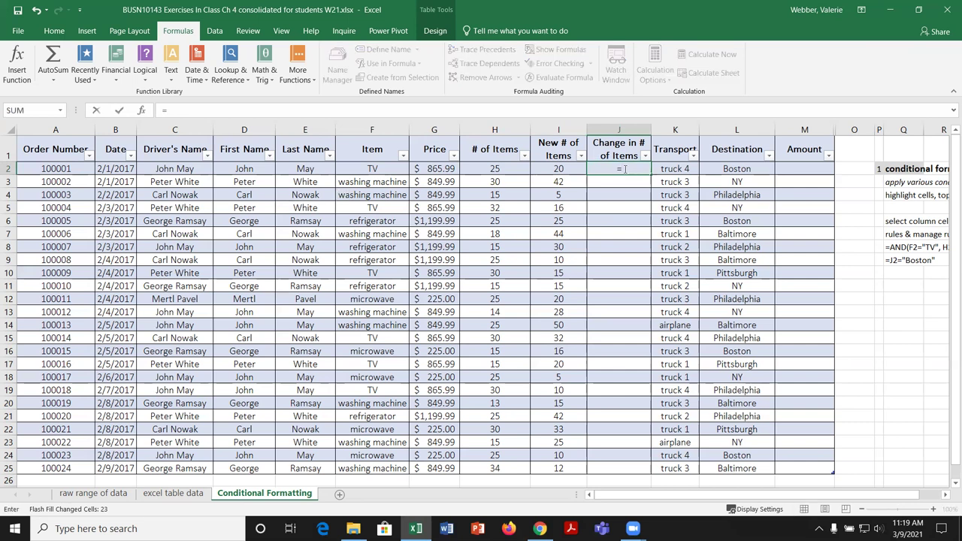
pyautogui.click(565, 168)
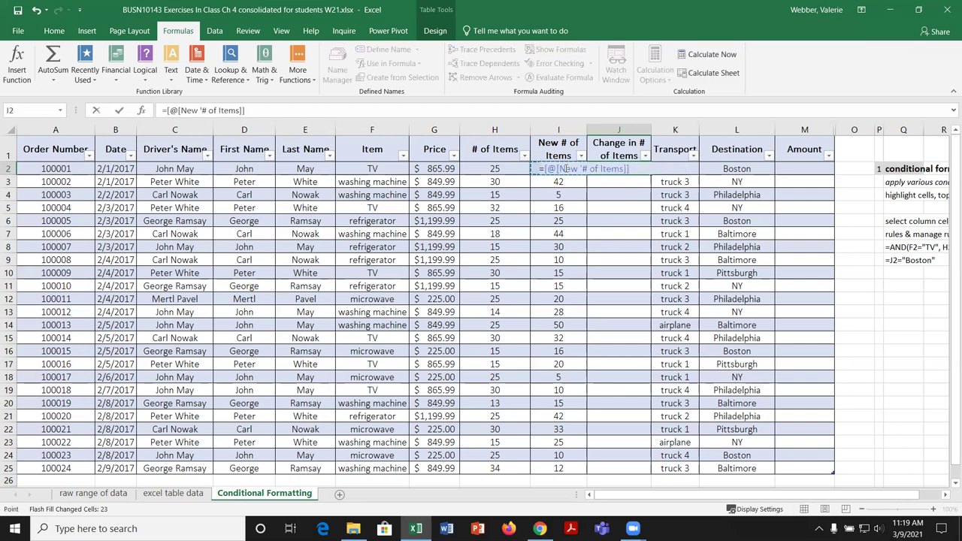
pyautogui.write('-')
pyautogui.click(508, 167)
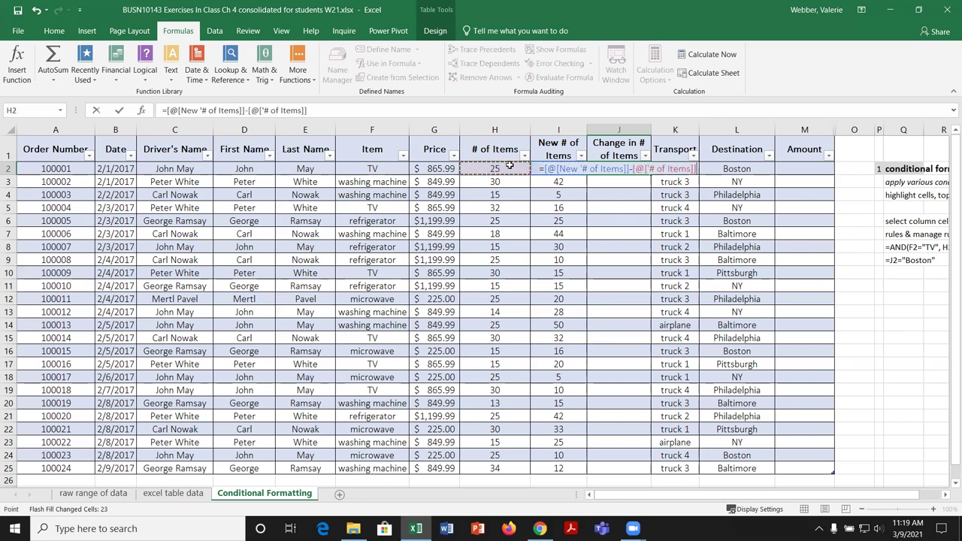
pyautogui.press('Return')
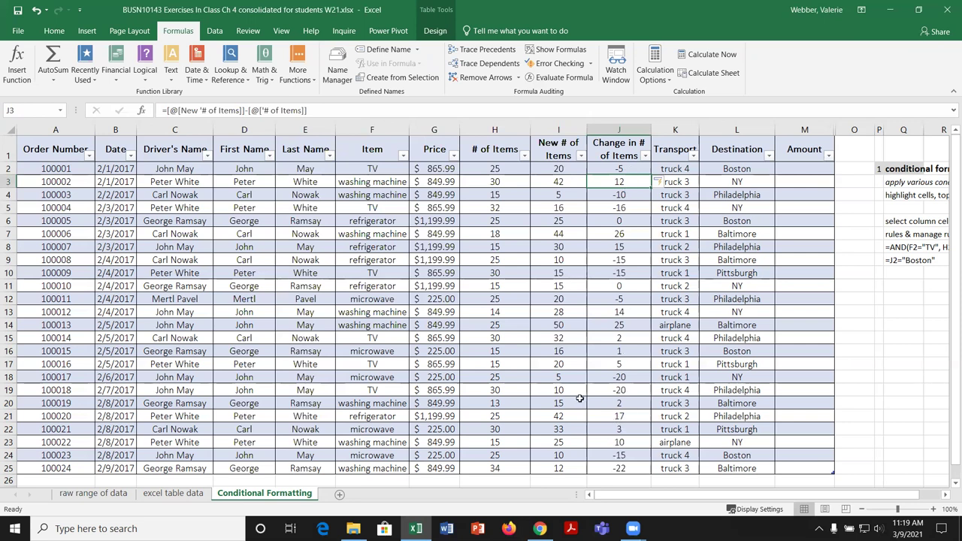
pyautogui.click(330, 109)
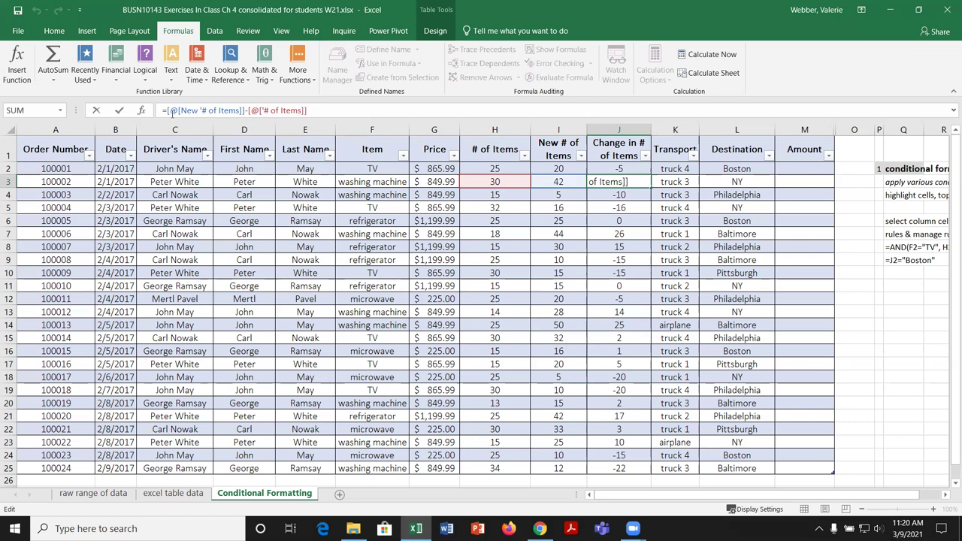
pyautogui.click(188, 111)
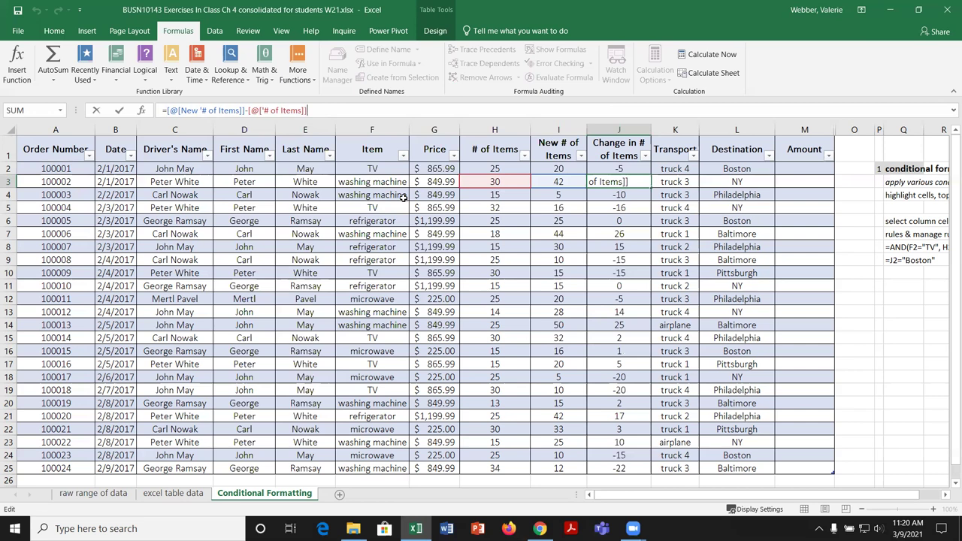
# Step: Enter =[Price]*[# of Items] in M2 to fill the Amount column, then review it
pyautogui.click(794, 167)
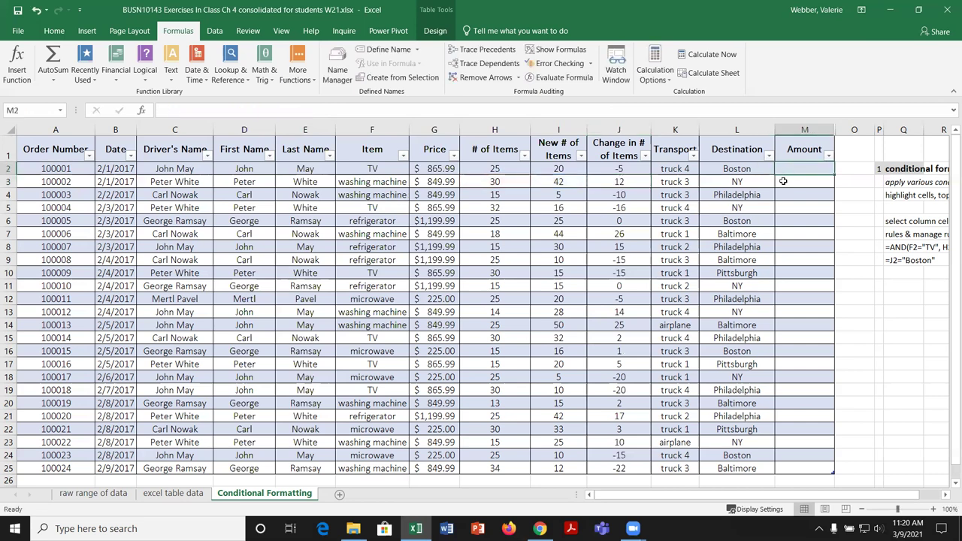
pyautogui.write('=')
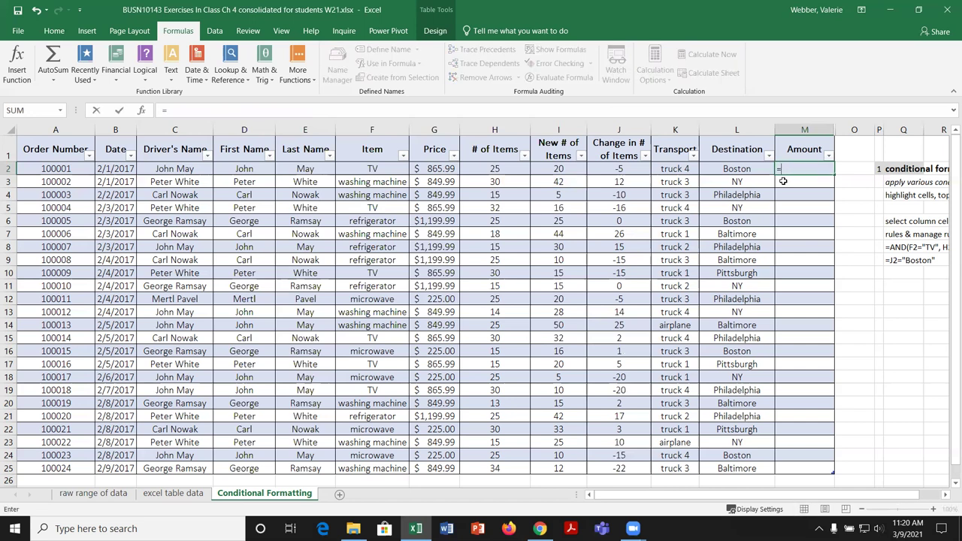
pyautogui.write('[')
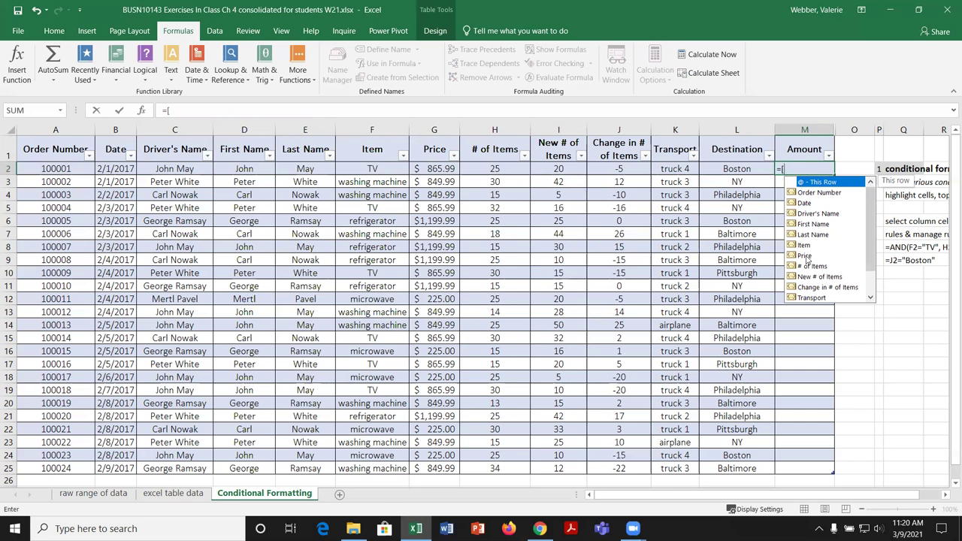
pyautogui.click(806, 258)
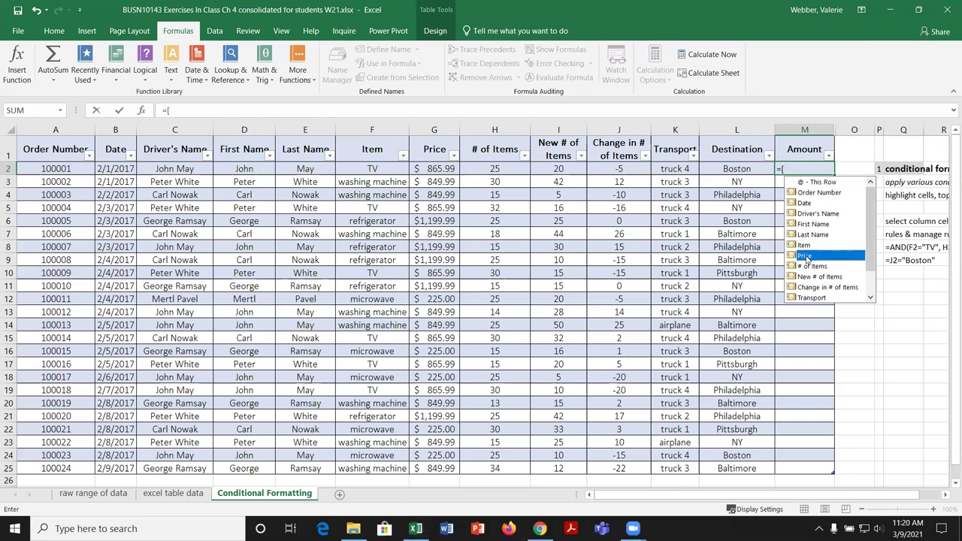
pyautogui.doubleClick(806, 257)
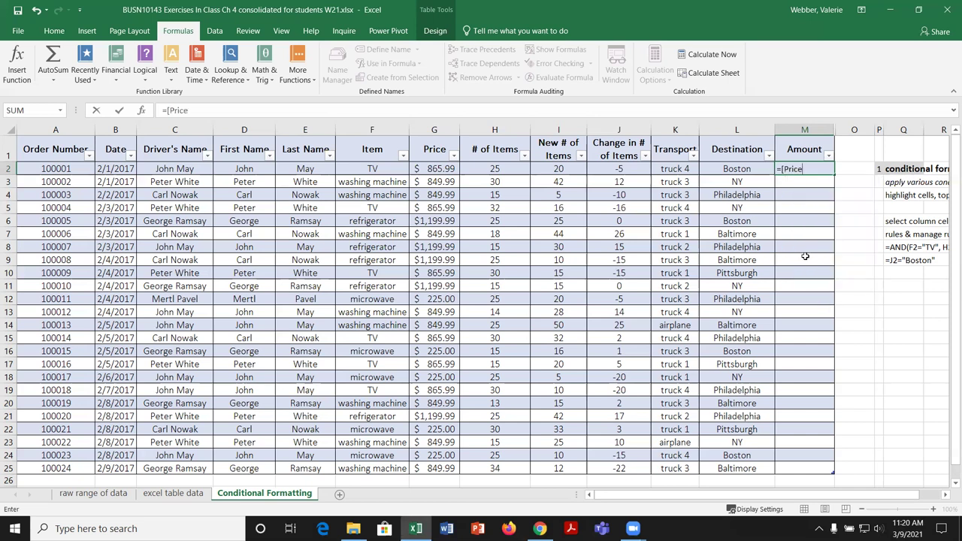
pyautogui.write(']*')
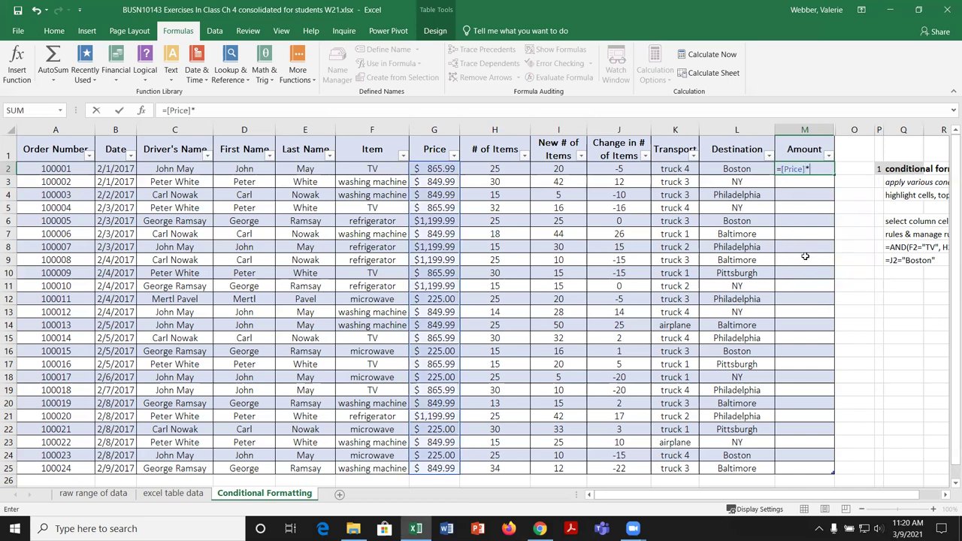
pyautogui.write('[')
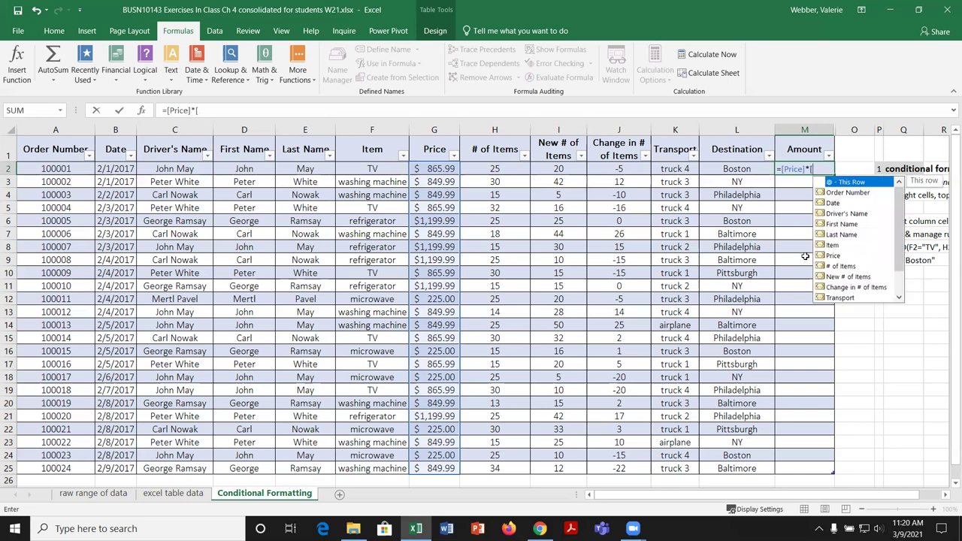
pyautogui.doubleClick(845, 268)
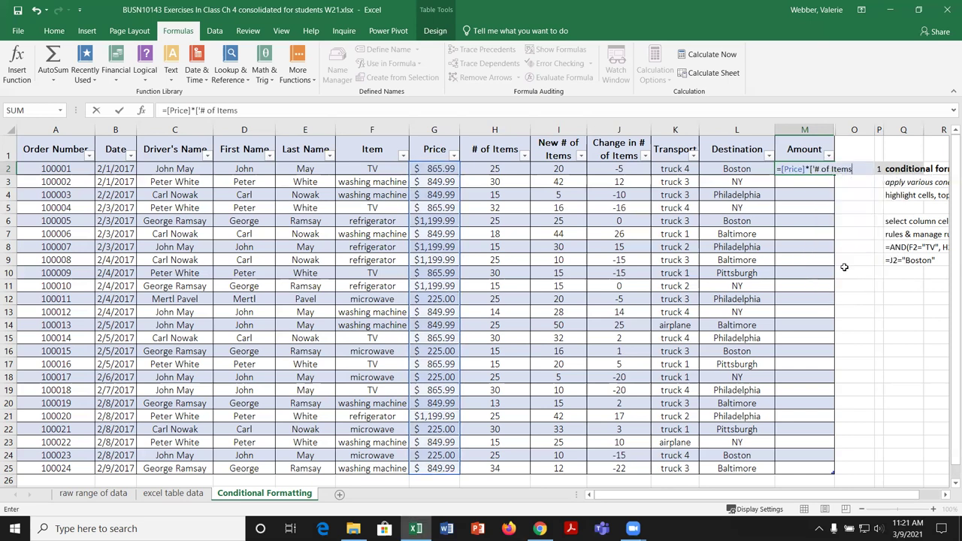
pyautogui.write(']')
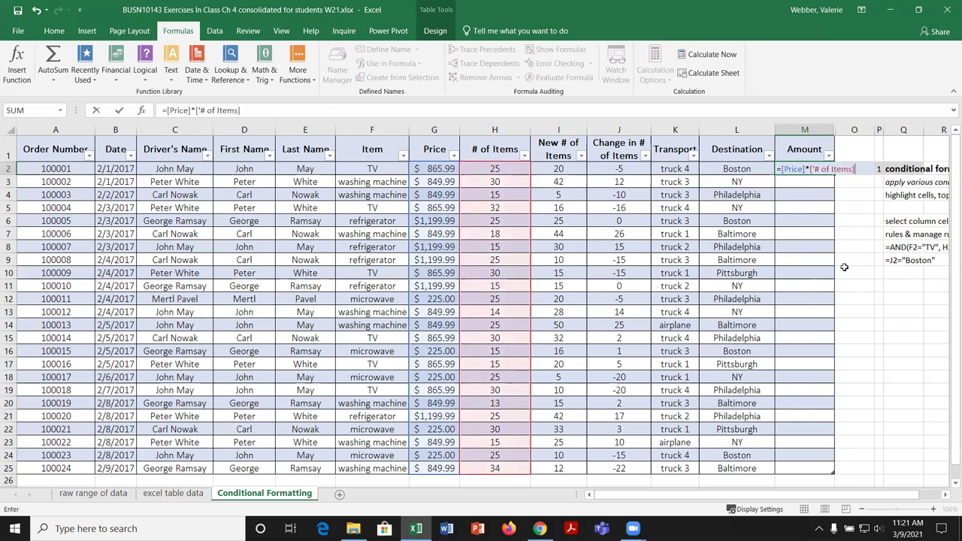
pyautogui.press('Return')
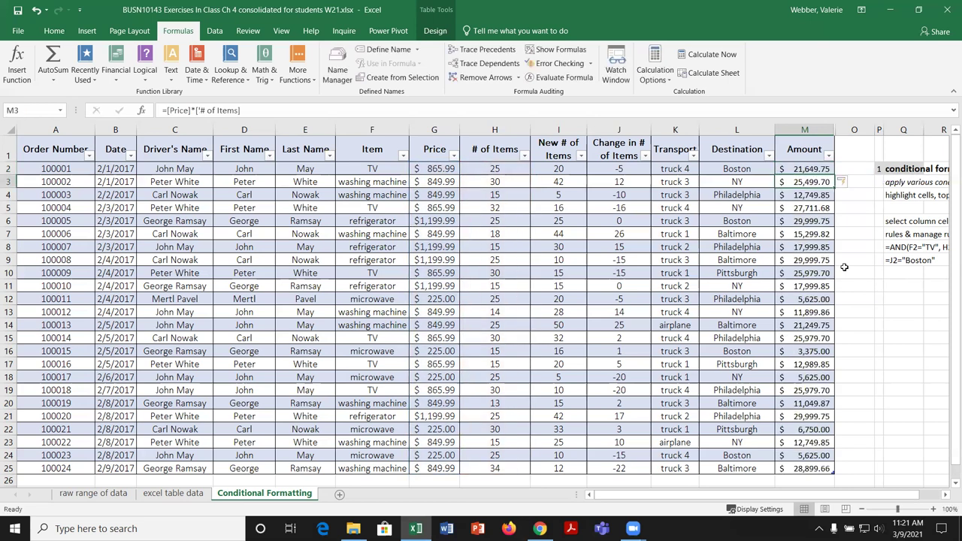
pyautogui.click(809, 170)
pyautogui.press('F2')
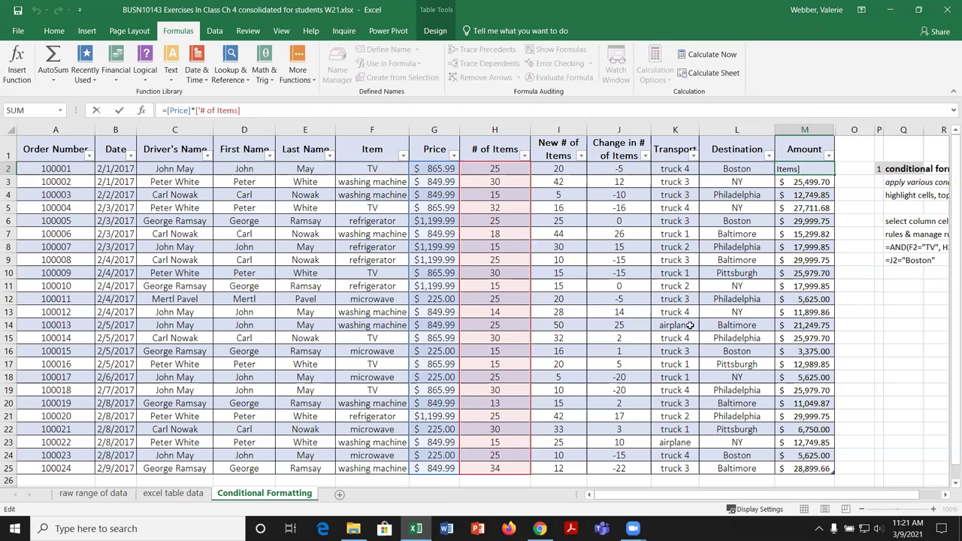
# Step: Confirm the M2 formula, show the Home ribbon, and select the First Name cells in column D
pyautogui.hotkey('ctrl', 'Return')
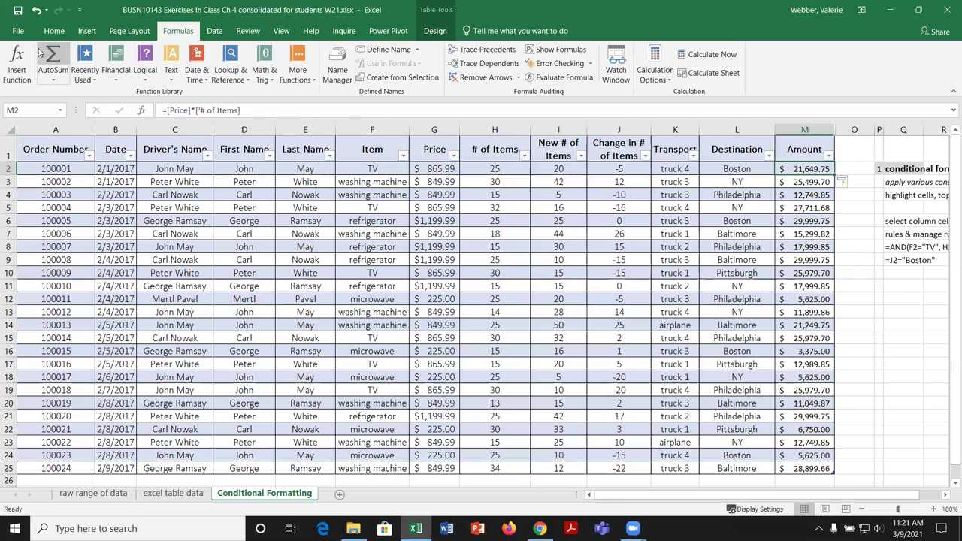
pyautogui.click(56, 34)
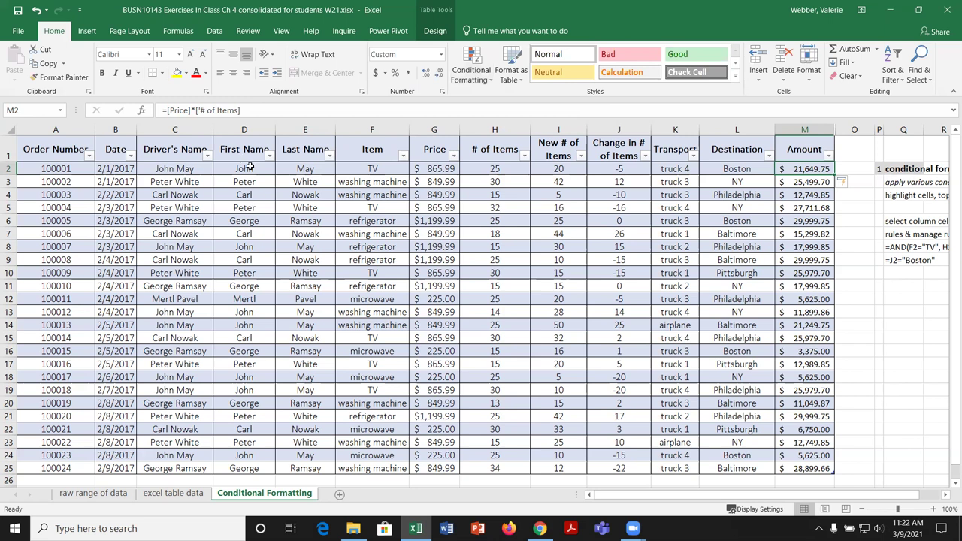
pyautogui.moveTo(251, 167); pyautogui.dragTo(260, 466)
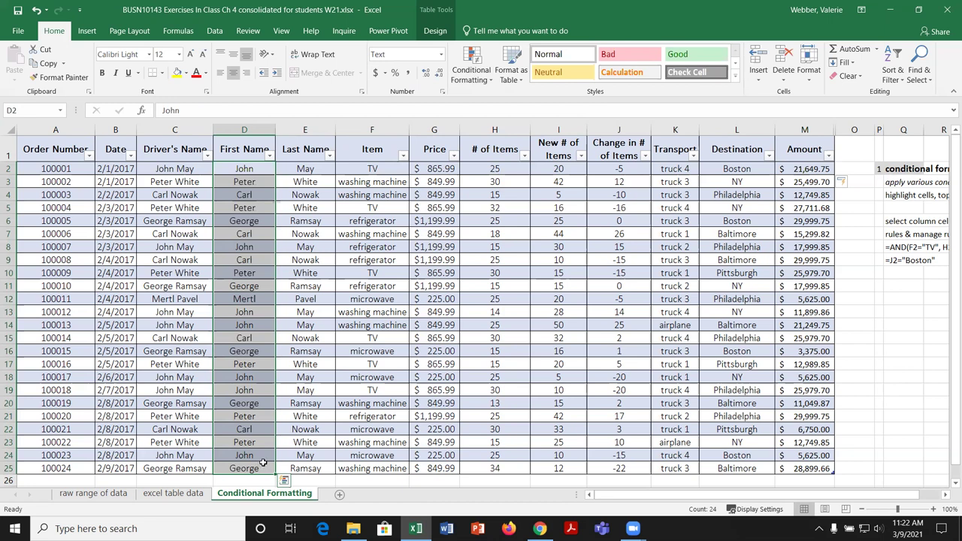
# Step: Add a Text that Contains 'Carl' rule with Light Red Fill and Dark Red Text
pyautogui.click(491, 81)
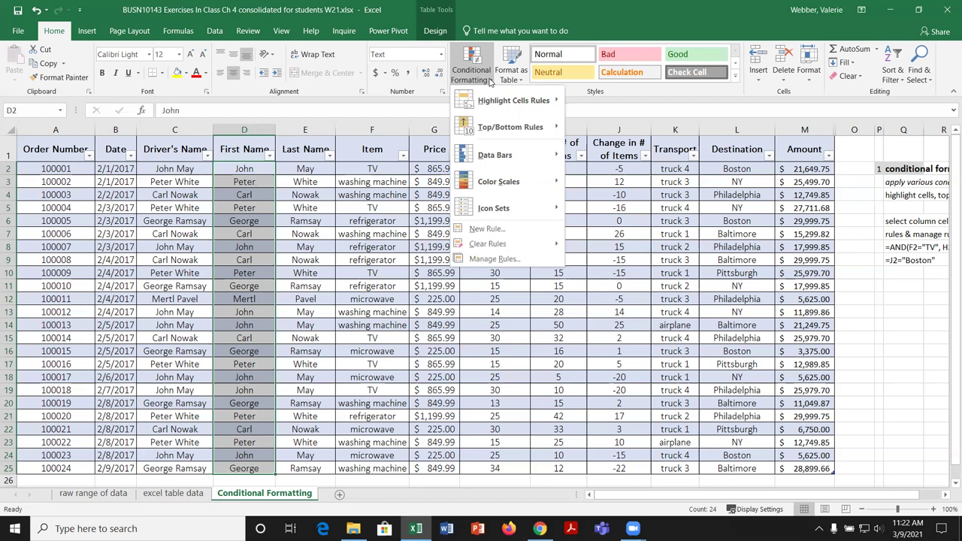
pyautogui.moveTo(507, 102)
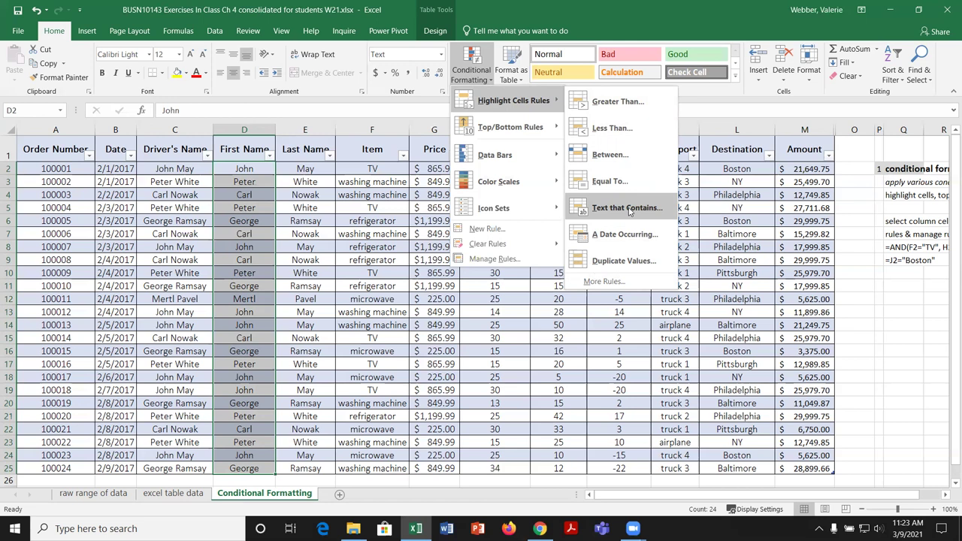
pyautogui.click(629, 209)
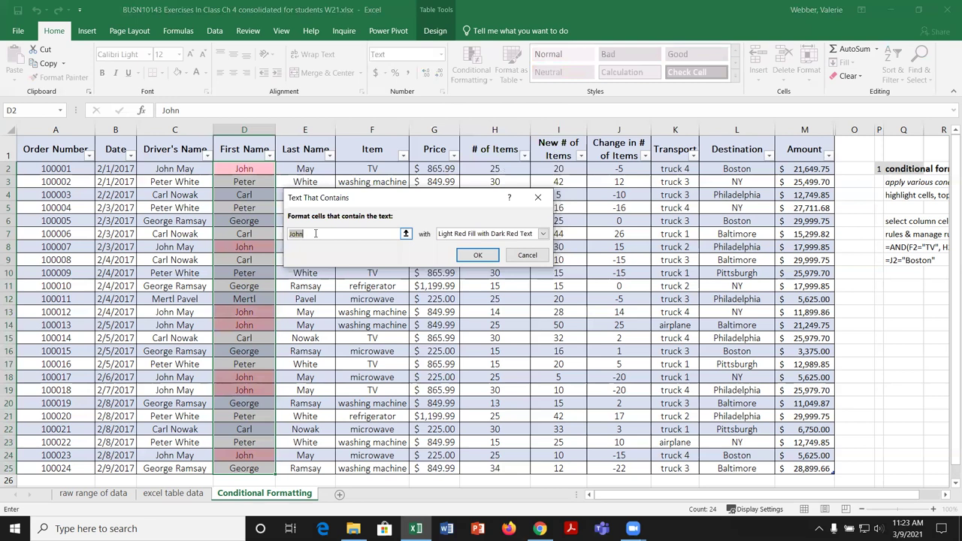
pyautogui.write('Carl')
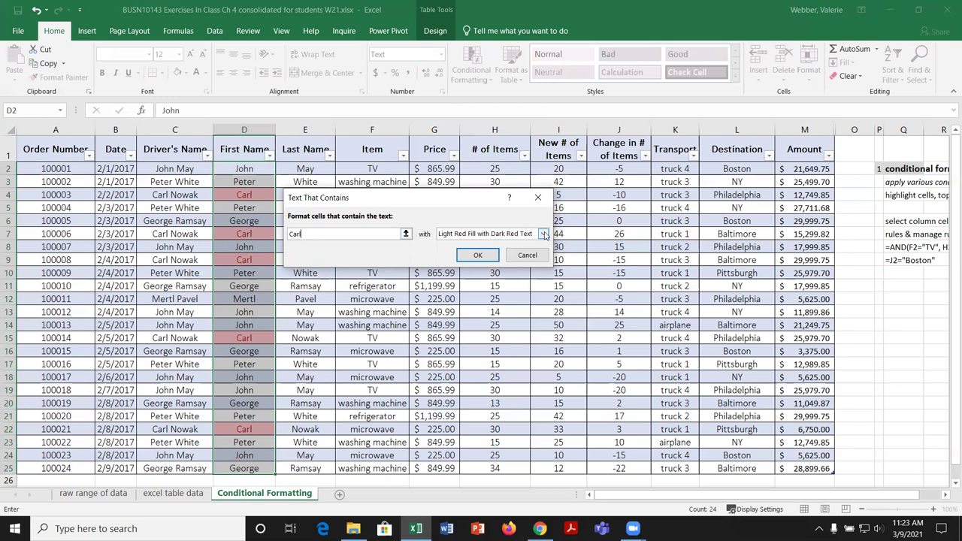
pyautogui.click(543, 234)
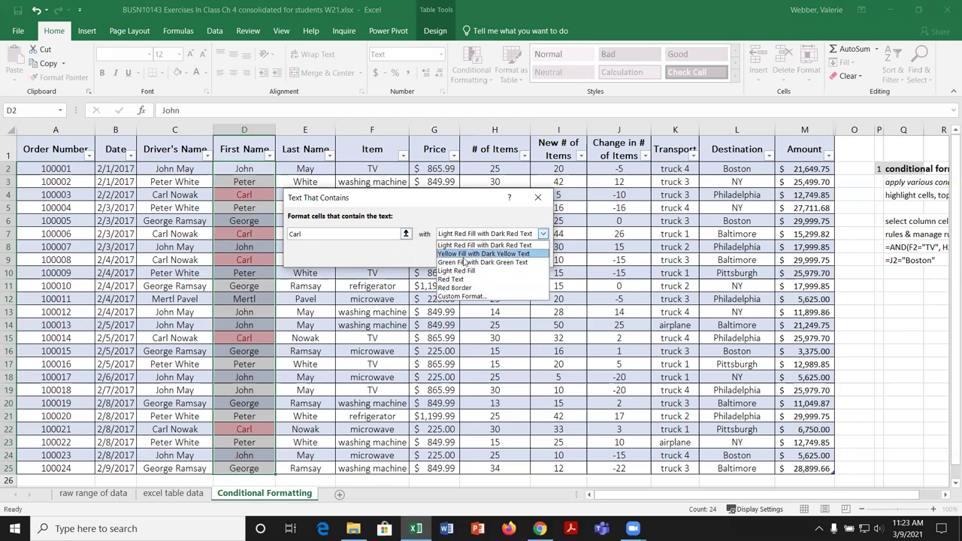
pyautogui.click(473, 297)
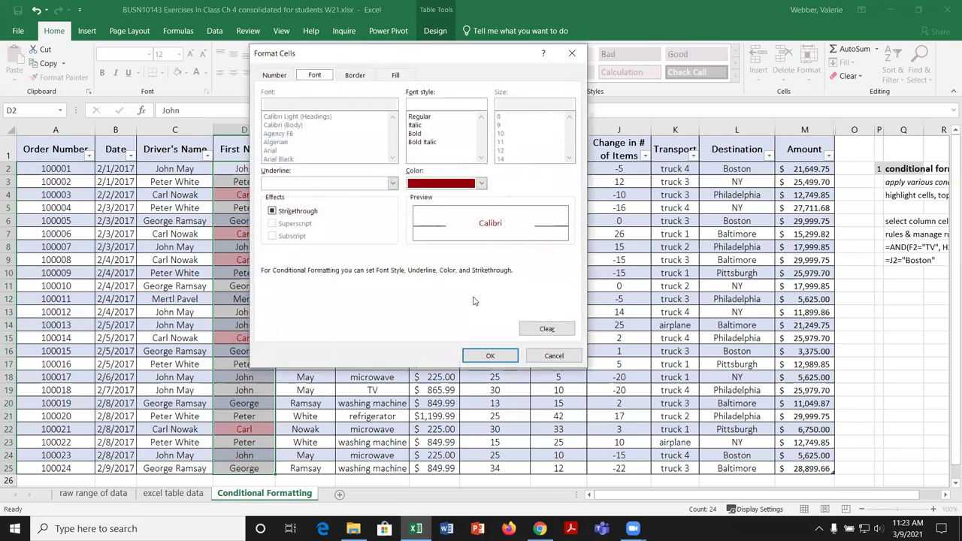
pyautogui.click(549, 356)
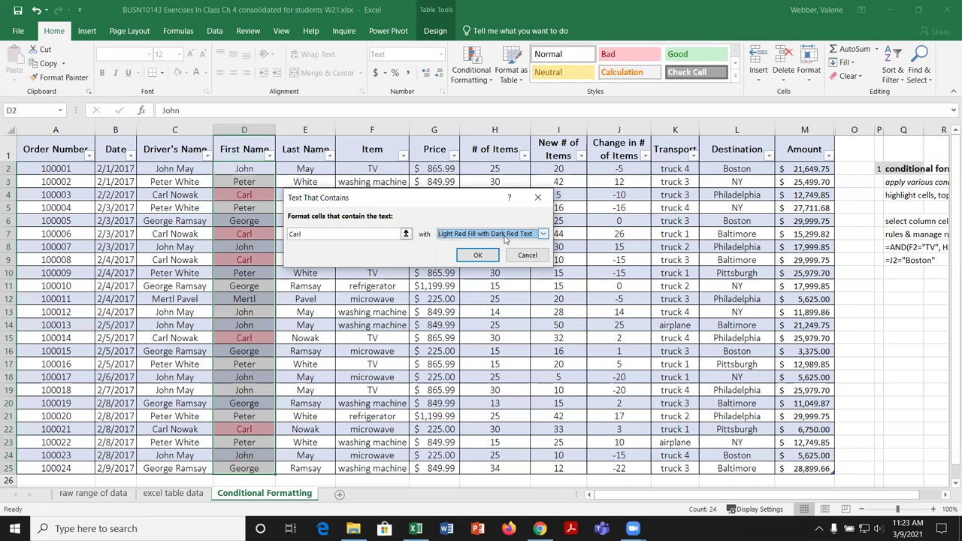
pyautogui.click(492, 260)
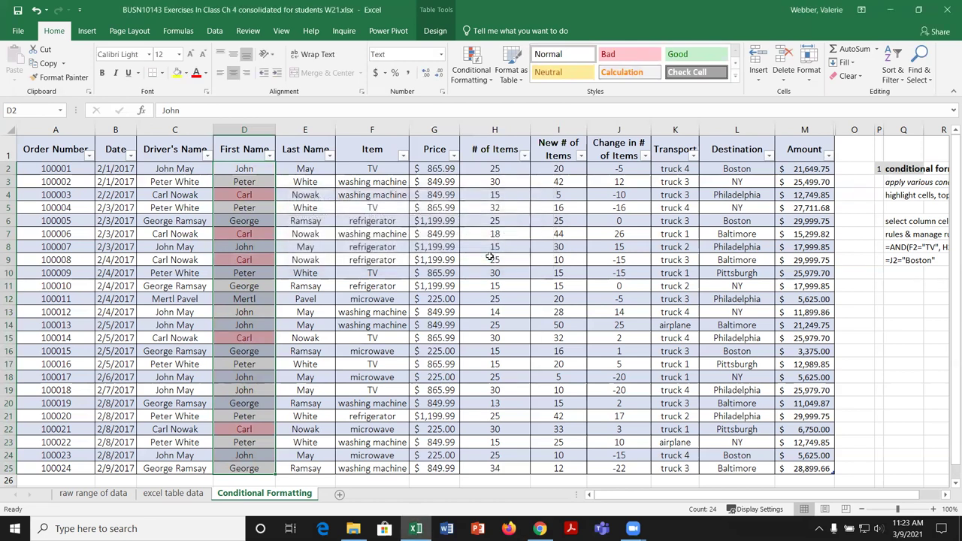
pyautogui.click(293, 198)
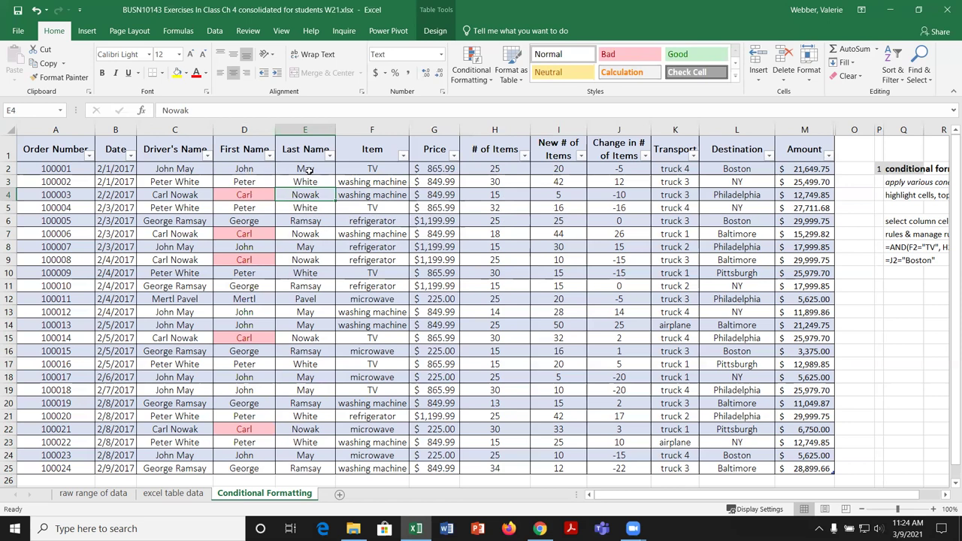
pyautogui.moveTo(308, 170); pyautogui.dragTo(316, 463)
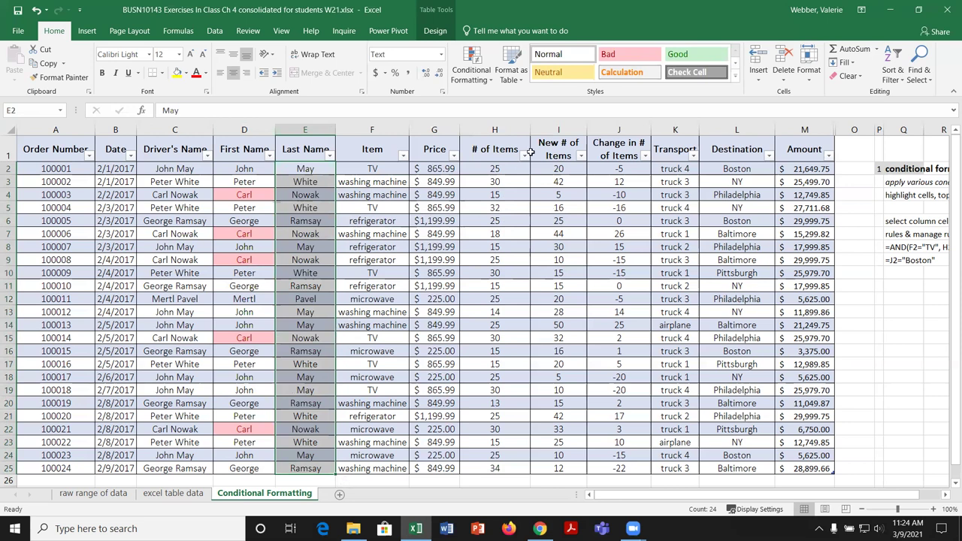
pyautogui.click(488, 80)
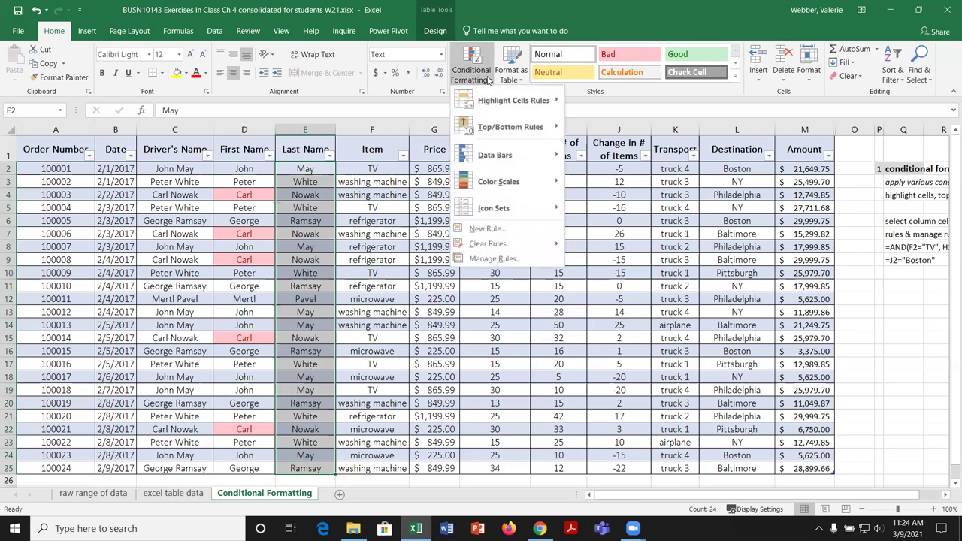
pyautogui.moveTo(525, 106)
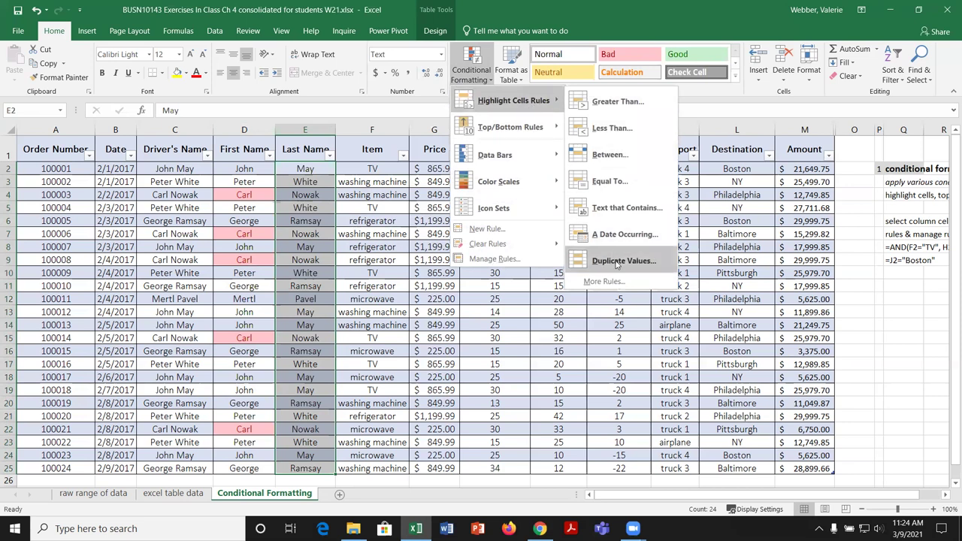
pyautogui.click(616, 262)
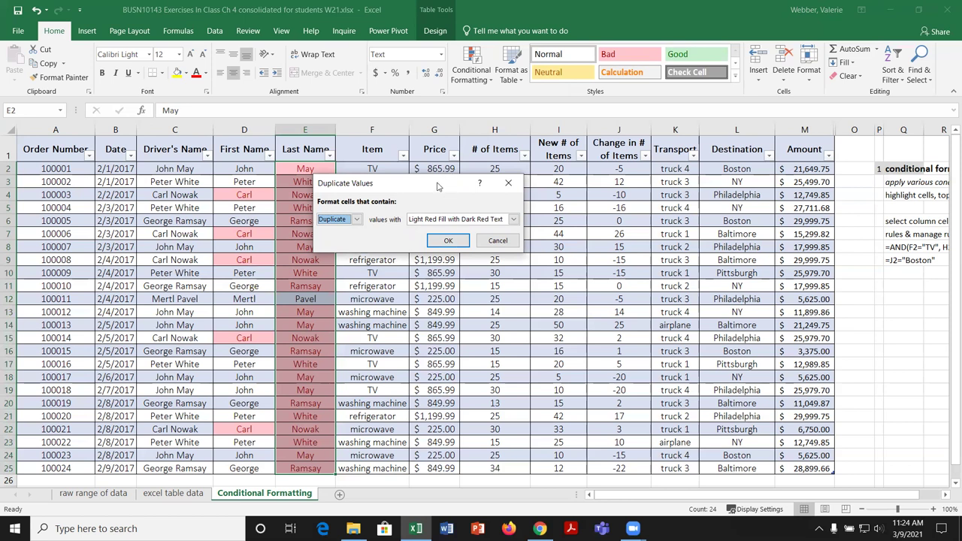
pyautogui.moveTo(436, 185); pyautogui.dragTo(465, 154)
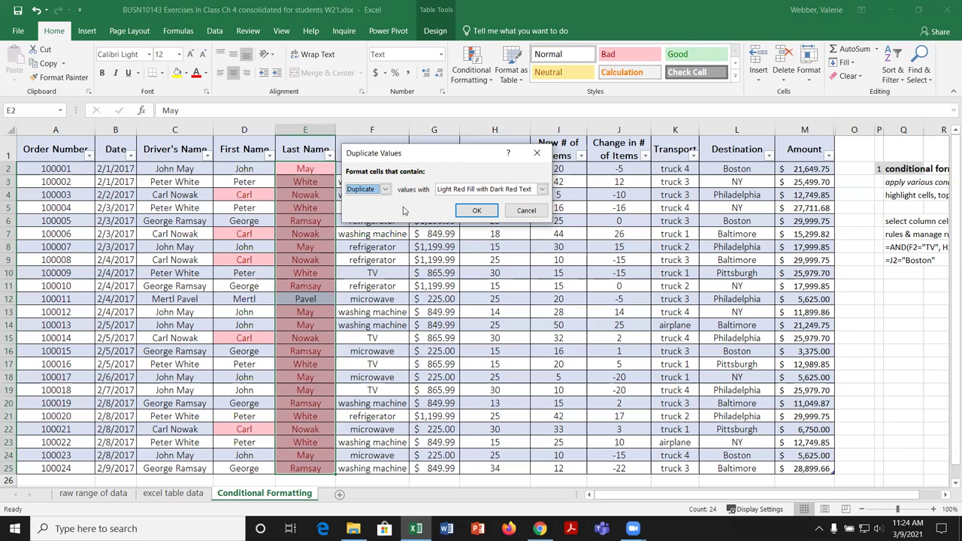
pyautogui.click(526, 212)
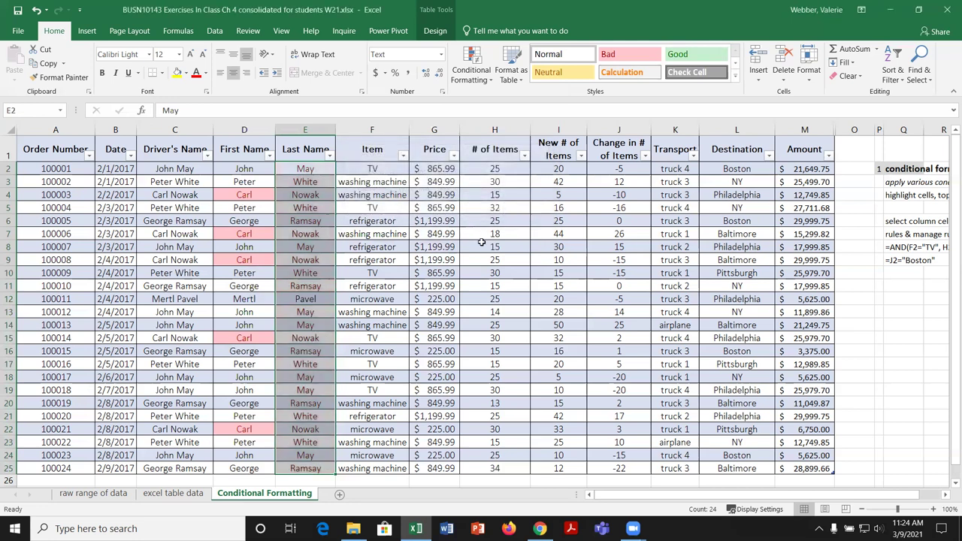
pyautogui.moveTo(50, 168); pyautogui.dragTo(806, 168)
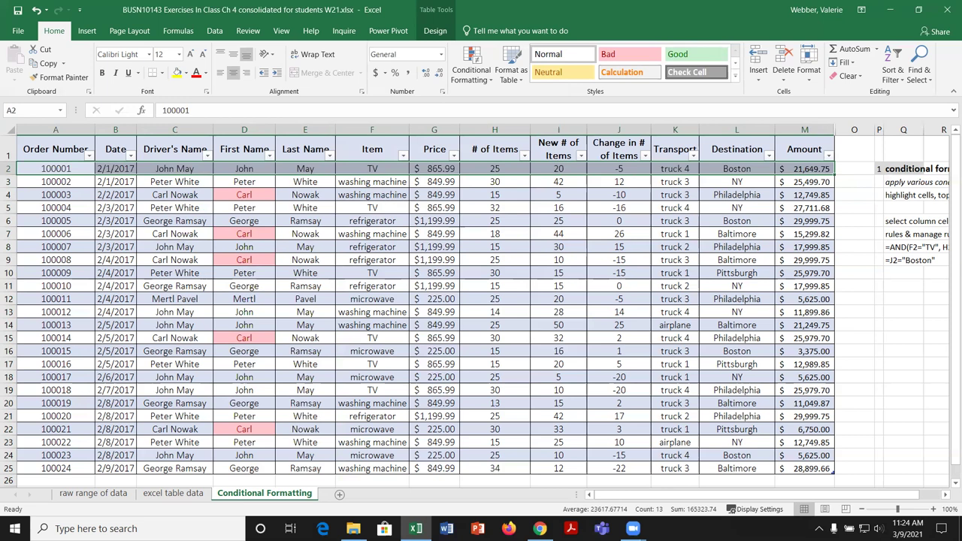
# Step: Paste a copy of row 2's order into row 26, then select Order Numbers A2:A26
pyautogui.hotkey('ctrl', 'c')
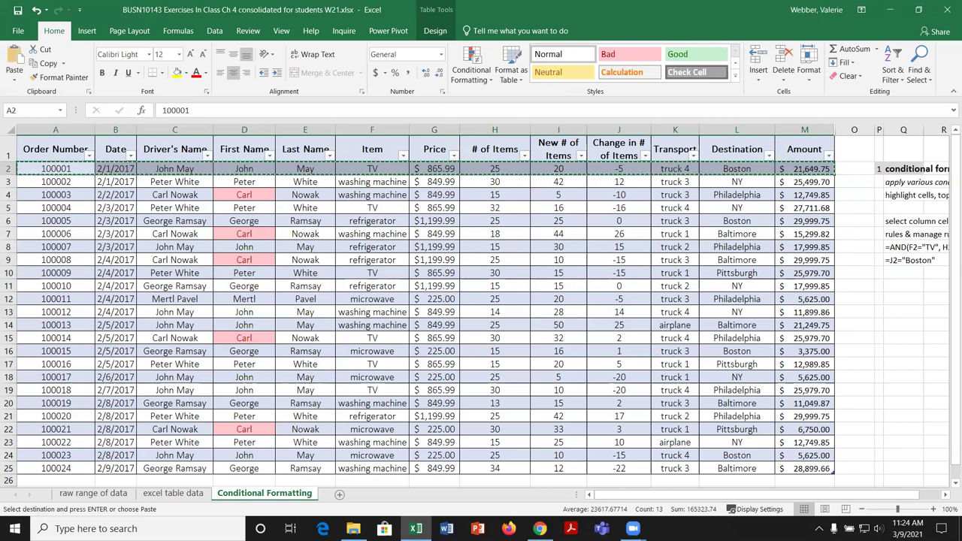
pyautogui.click(78, 482)
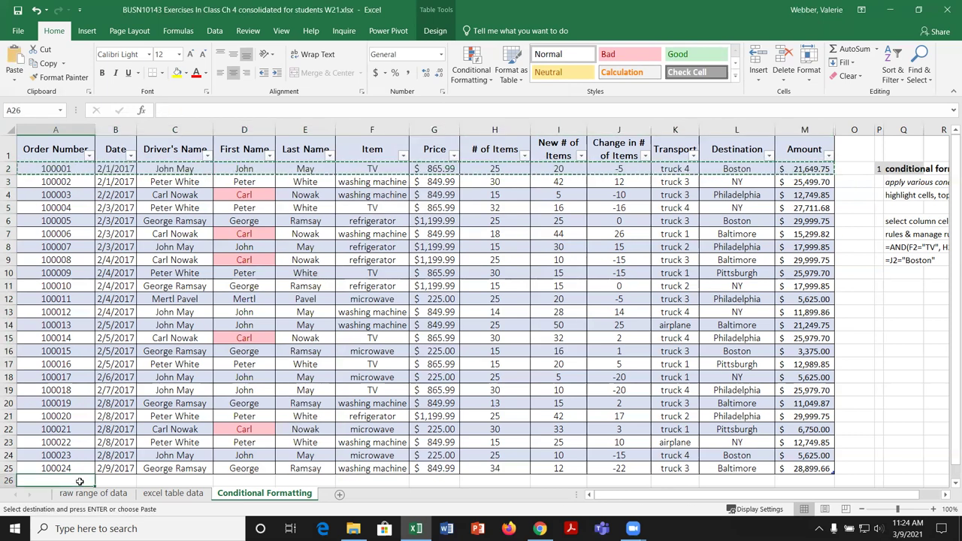
pyautogui.hotkey('ctrl', 'v')
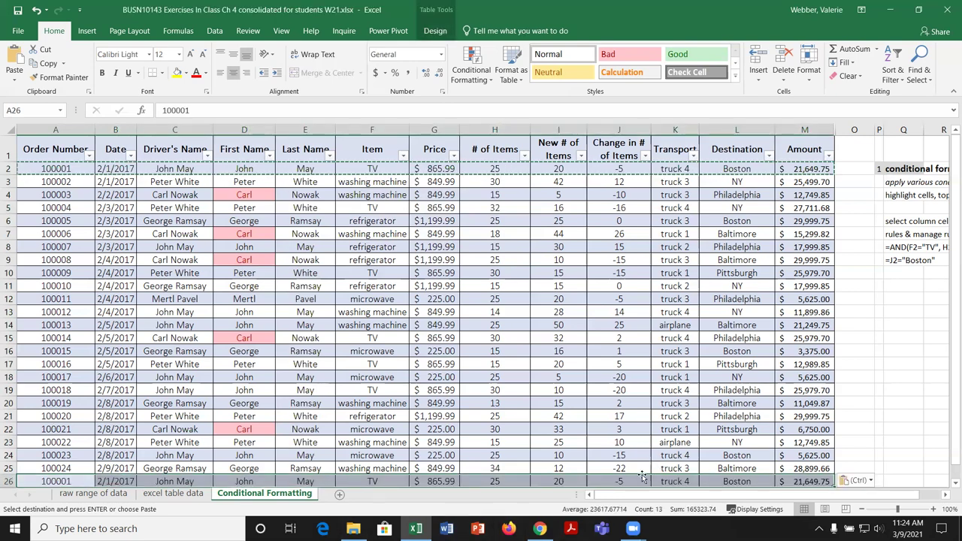
pyautogui.click(823, 456)
pyautogui.scroll(-2, 827, 459)
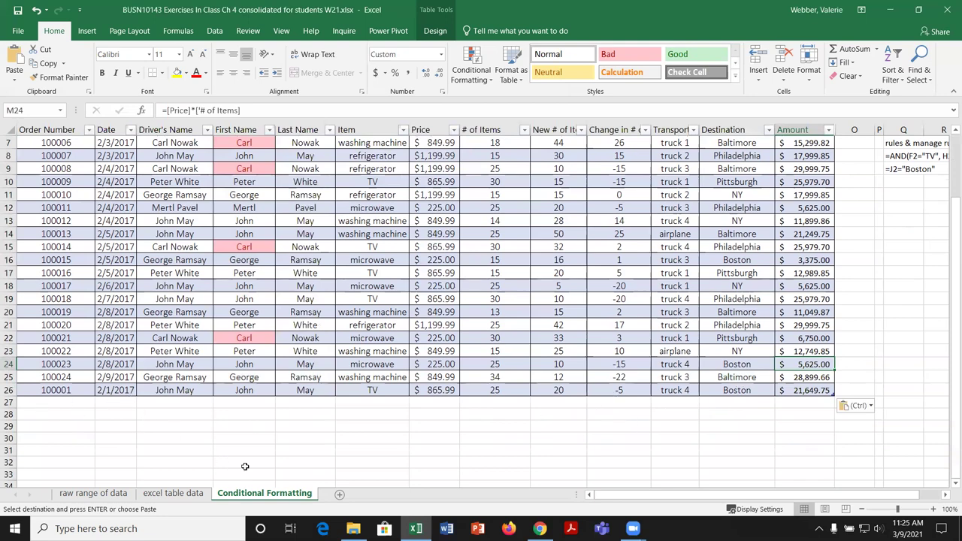
pyautogui.scroll(2, 245, 468)
pyautogui.press('Escape')
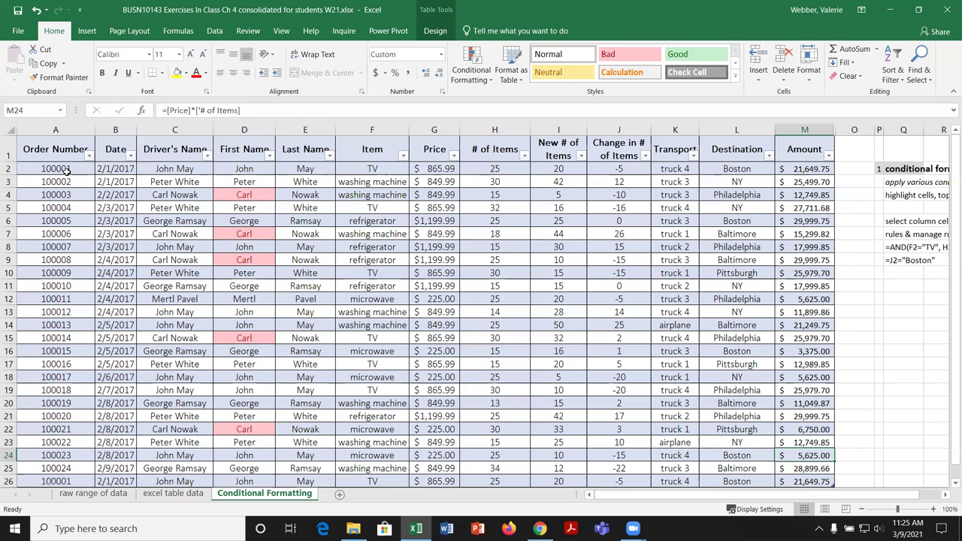
pyautogui.moveTo(71, 168); pyautogui.dragTo(77, 429)
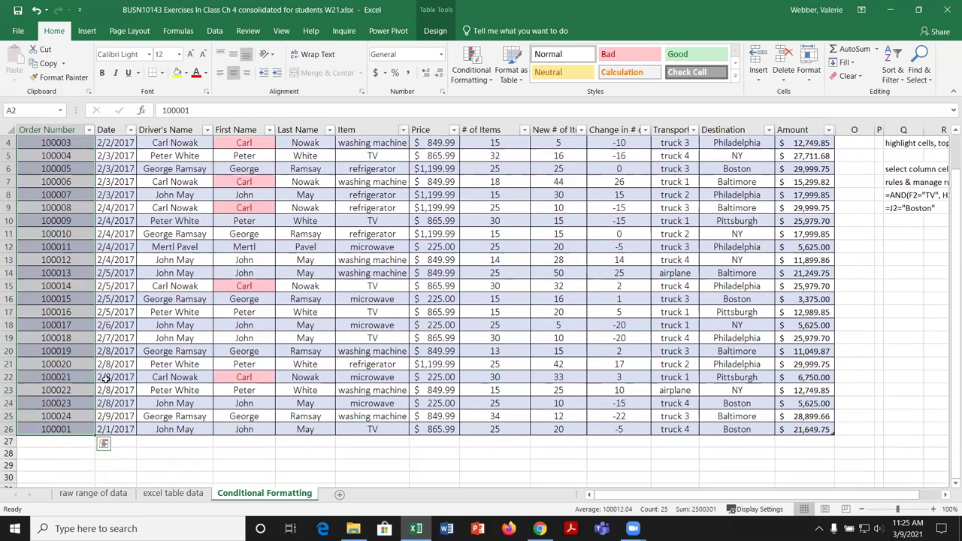
pyautogui.scroll(1, 105, 379)
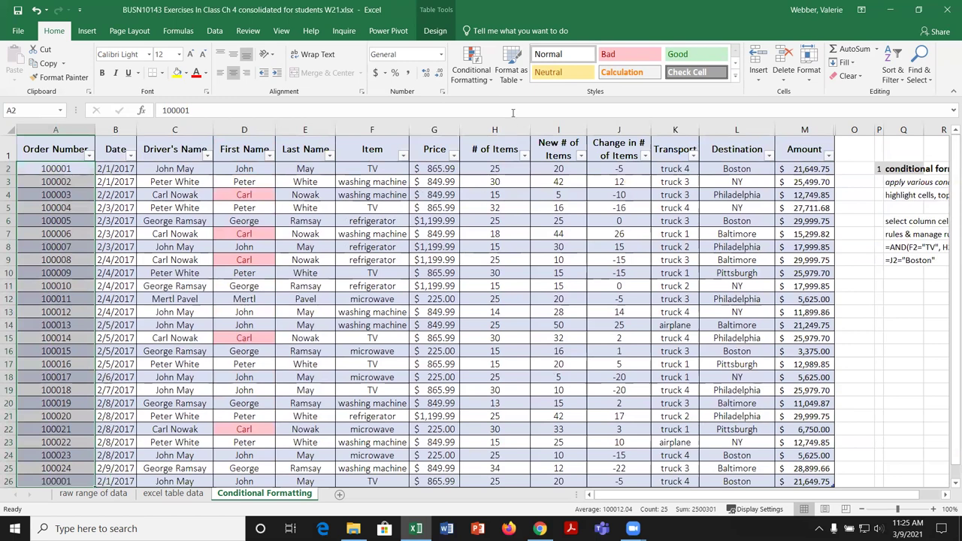
# Step: Add a Duplicate Values rule on Order Number using Green Fill with Dark Green Text
pyautogui.click(486, 83)
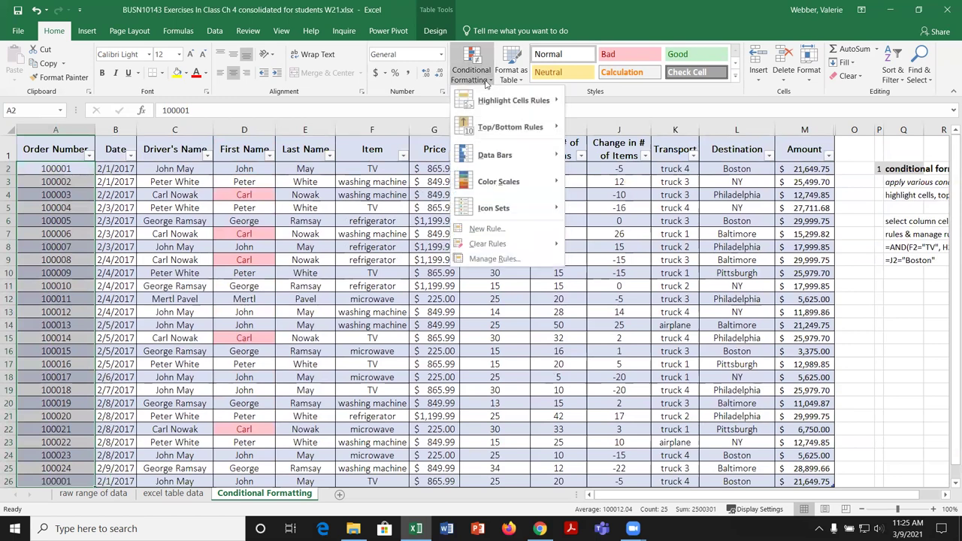
pyautogui.moveTo(504, 102)
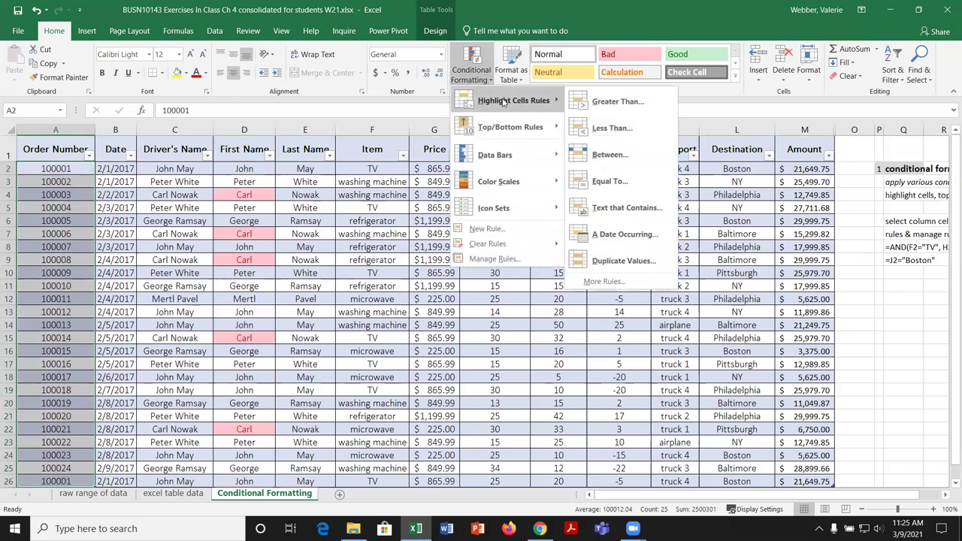
pyautogui.click(624, 262)
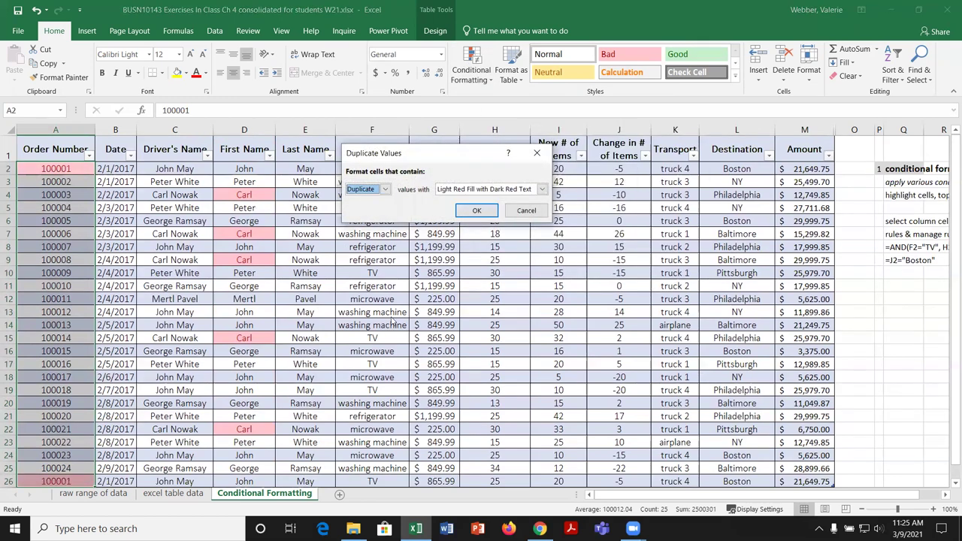
pyautogui.click(542, 190)
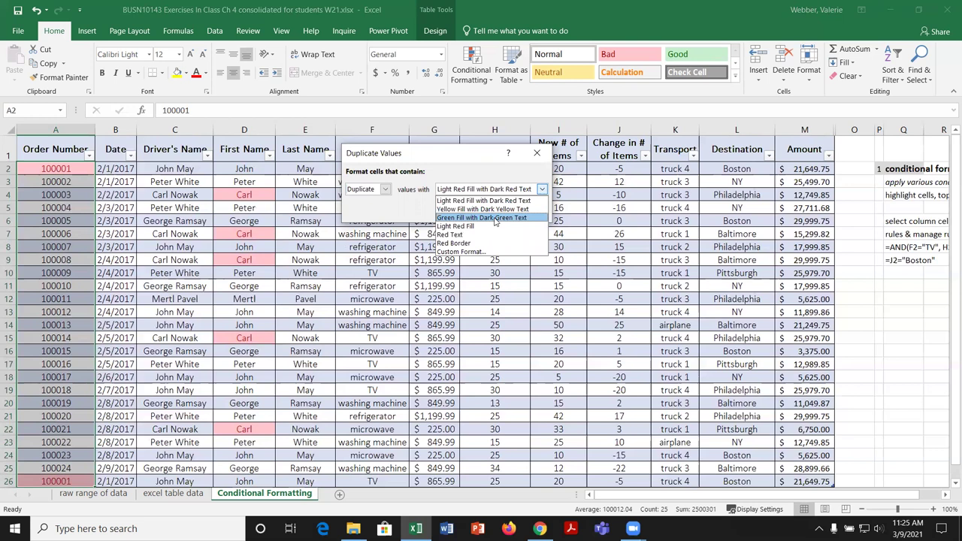
pyautogui.click(496, 218)
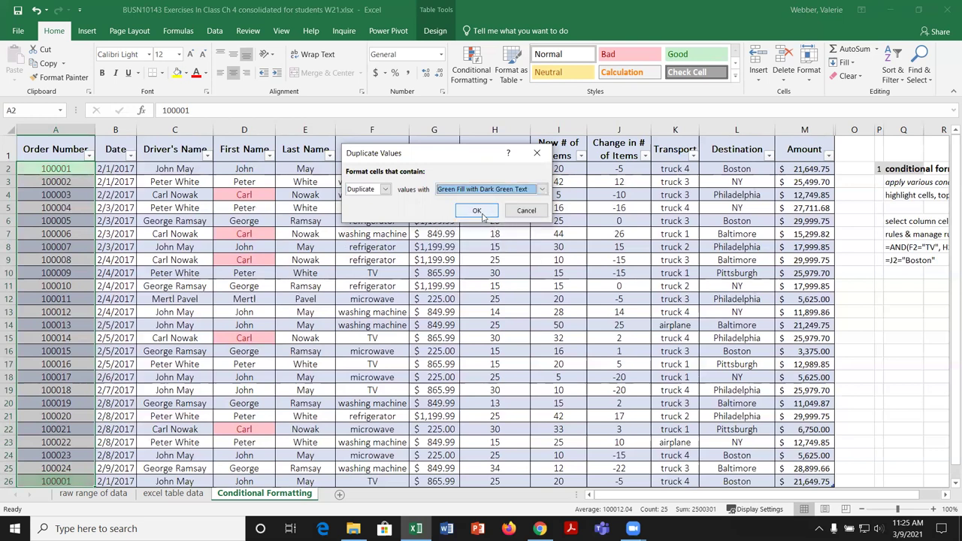
pyautogui.click(482, 213)
pyautogui.click(131, 336)
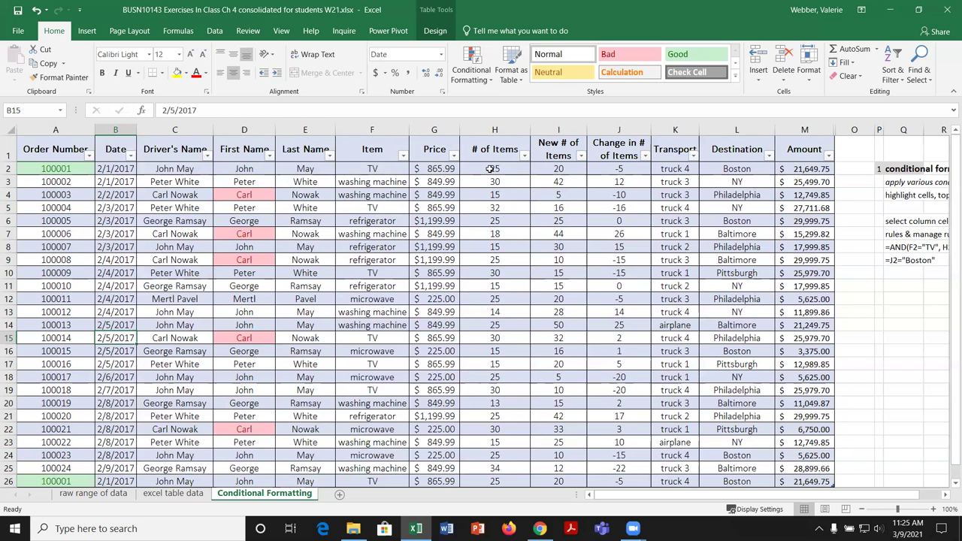
# Step: Start a Between highlight rule on the # of Items values H2:H26 with bounds 15 and 25
pyautogui.moveTo(489, 169); pyautogui.dragTo(501, 478)
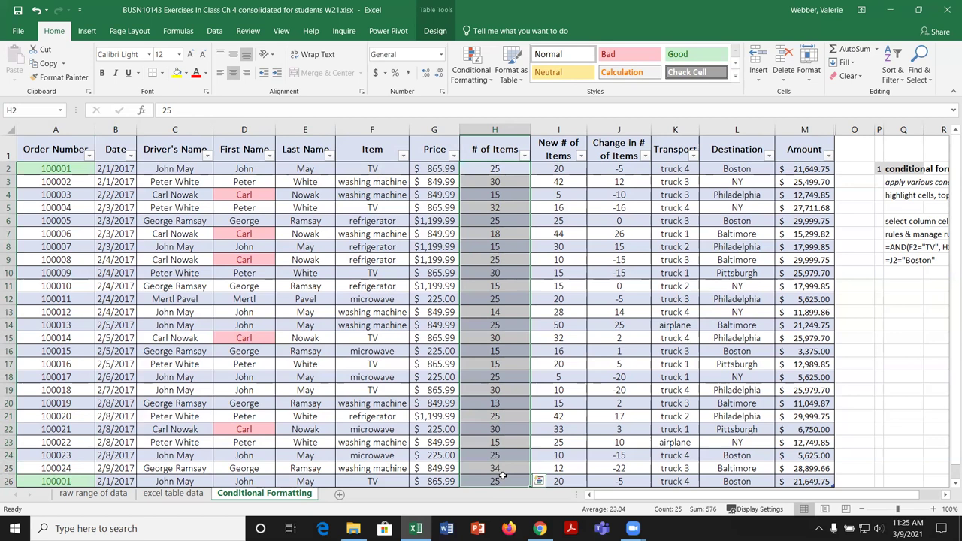
pyautogui.click(492, 82)
pyautogui.moveTo(509, 101)
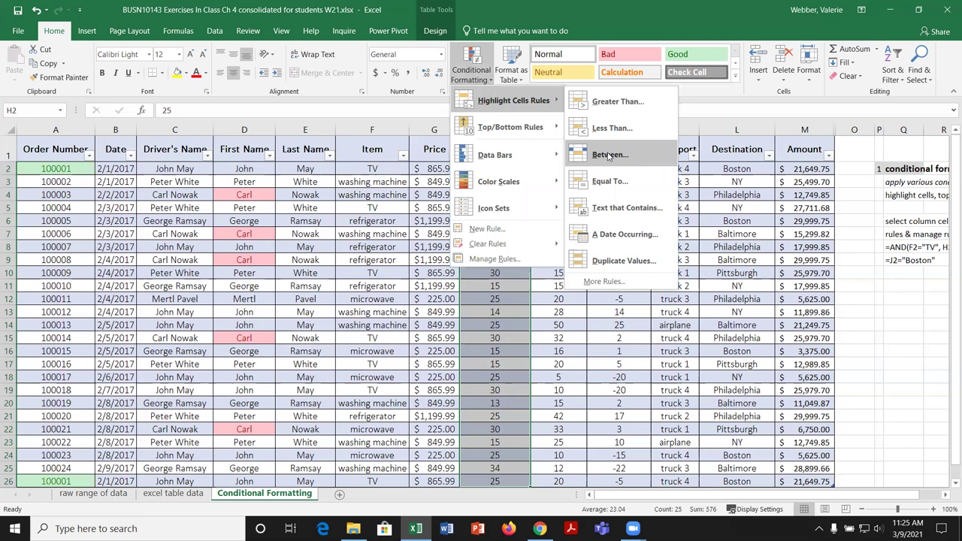
pyautogui.click(609, 155)
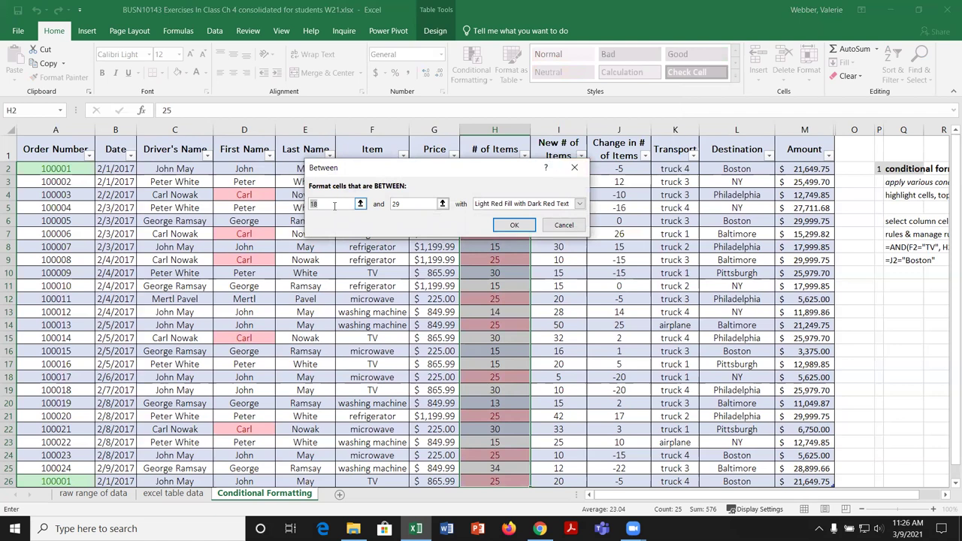
pyautogui.write('15')
pyautogui.press('Tab')
pyautogui.write('25')
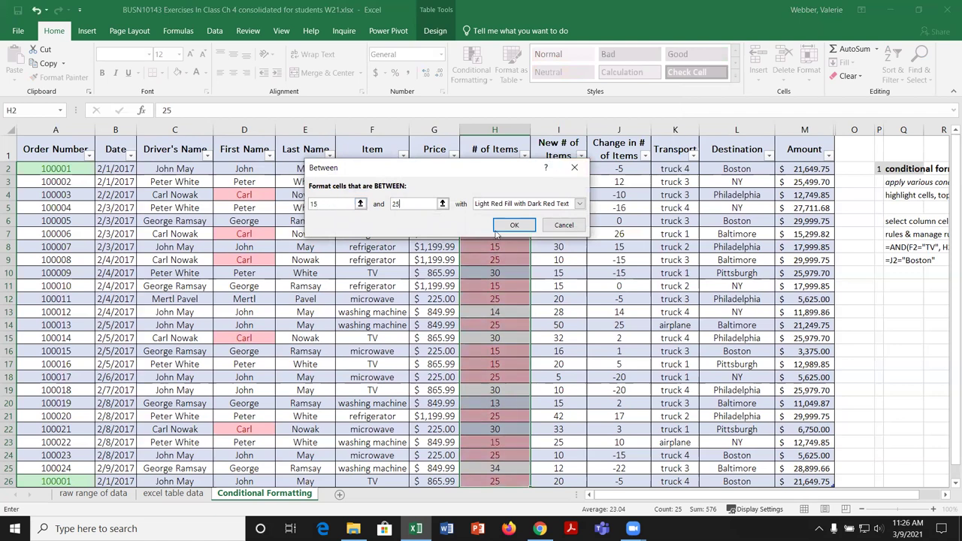
# Step: Give the rule a custom format of bold text, Automatic font colour and light gold fill
pyautogui.click(579, 204)
pyautogui.click(516, 267)
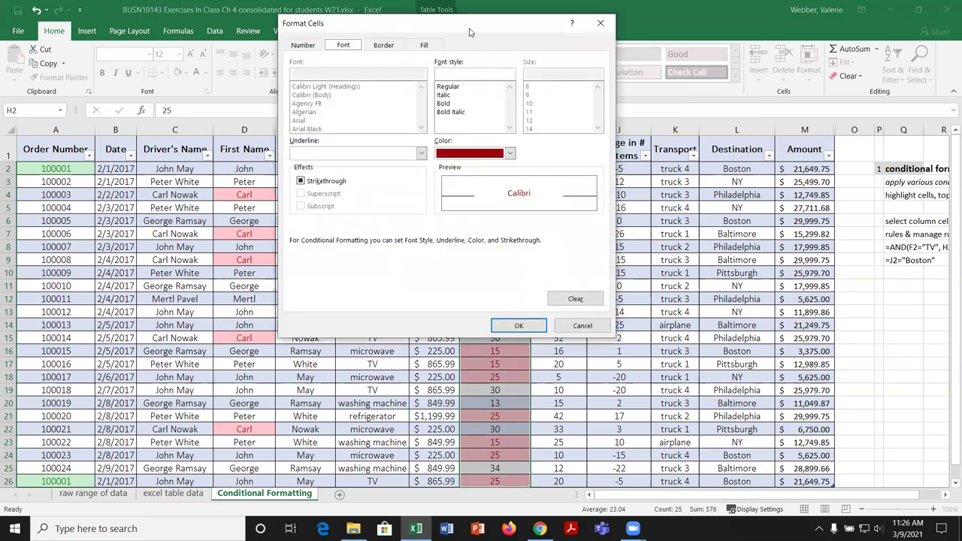
pyautogui.moveTo(478, 32); pyautogui.dragTo(277, 91)
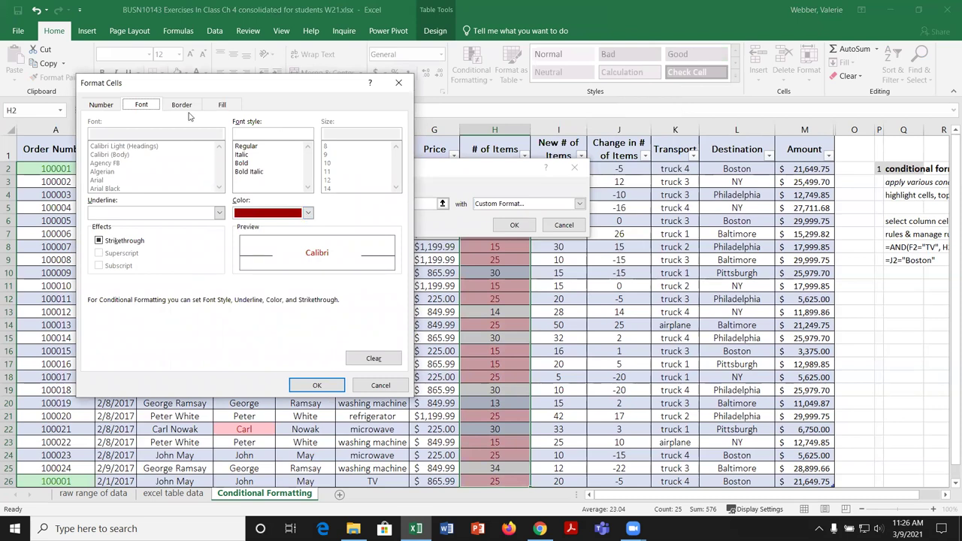
pyautogui.click(242, 163)
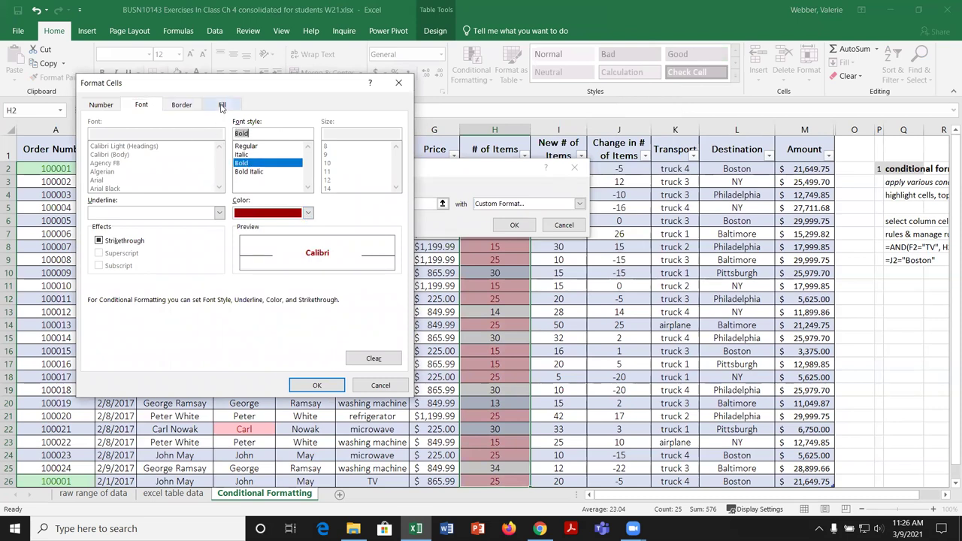
pyautogui.click(308, 213)
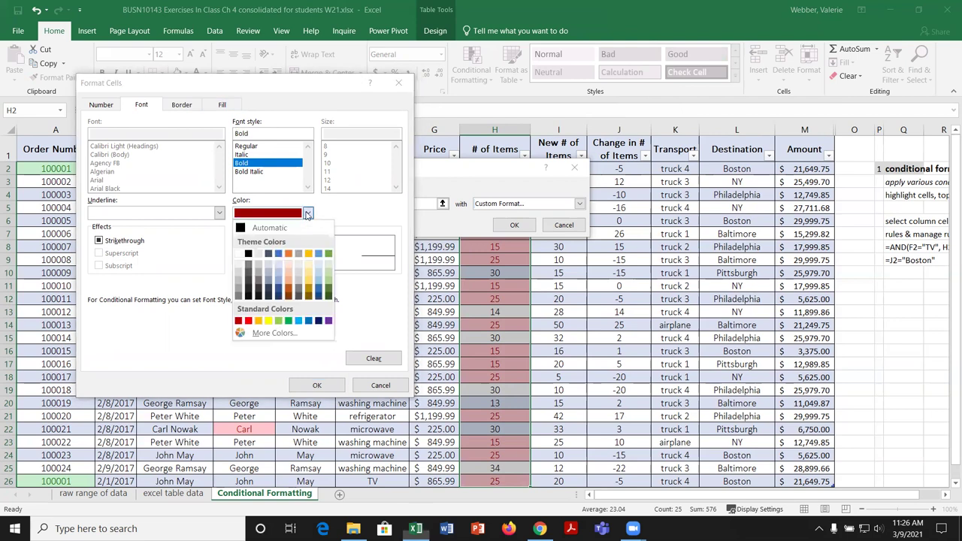
pyautogui.click(241, 230)
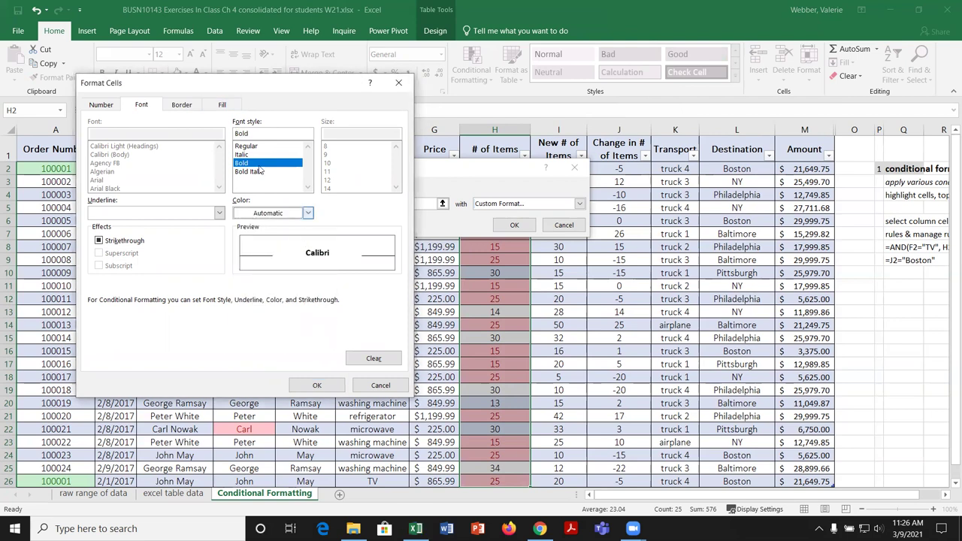
pyautogui.click(221, 106)
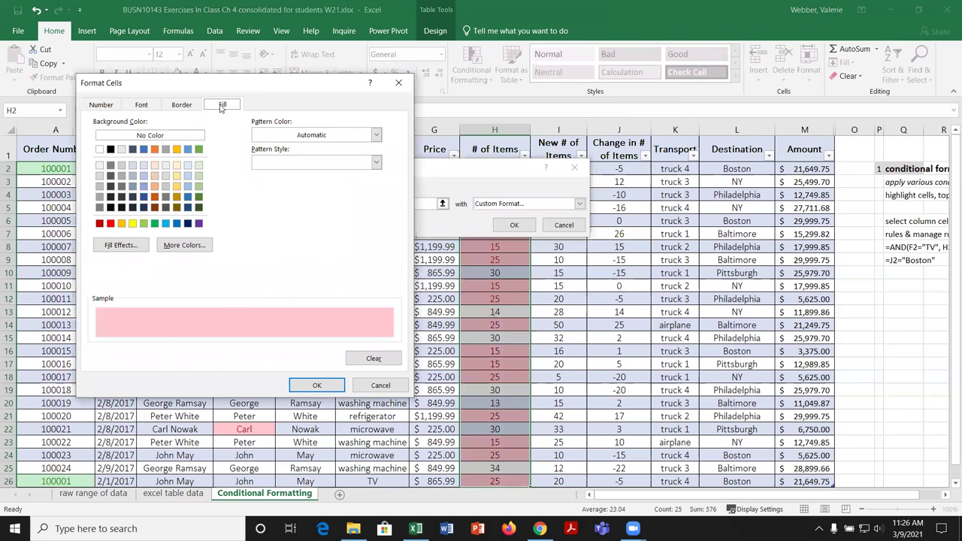
pyautogui.click(178, 166)
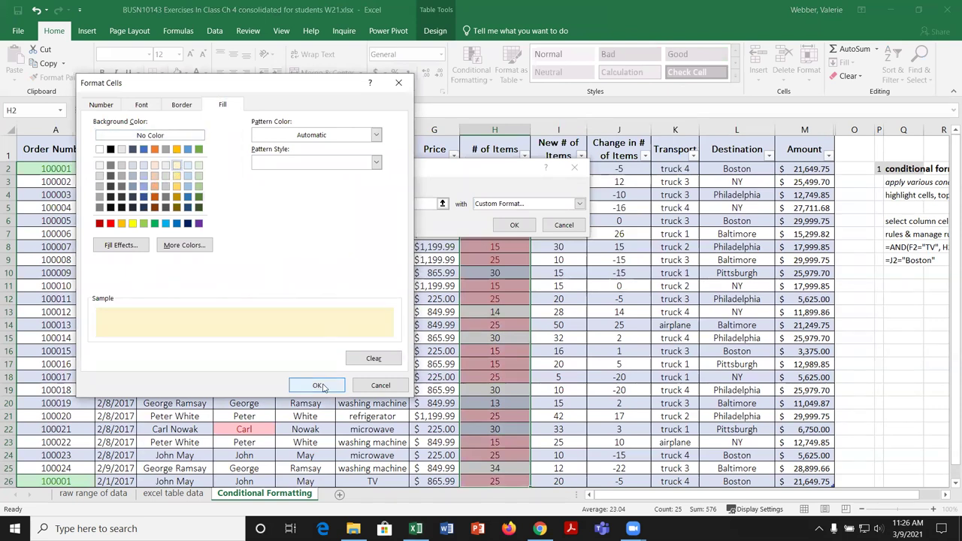
pyautogui.click(319, 386)
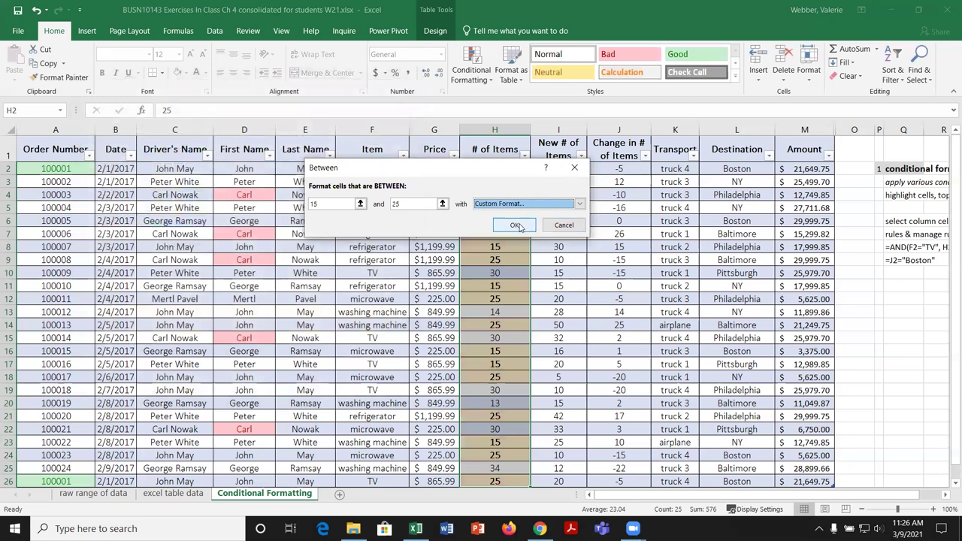
pyautogui.click(515, 225)
pyautogui.click(549, 286)
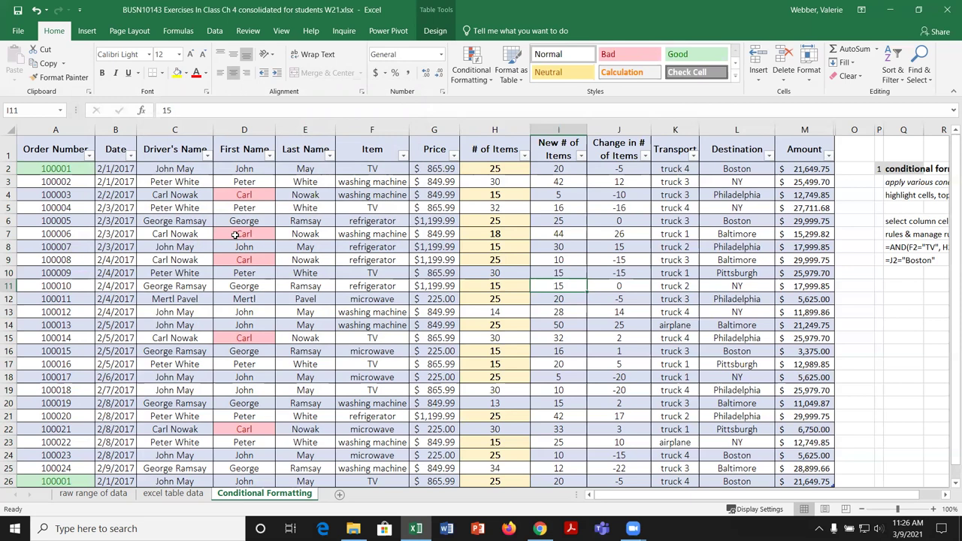
# Step: In Manage Rules, delete the 'Carl' rule on $D$26, then open the between 15–25 rule for editing
pyautogui.click(492, 83)
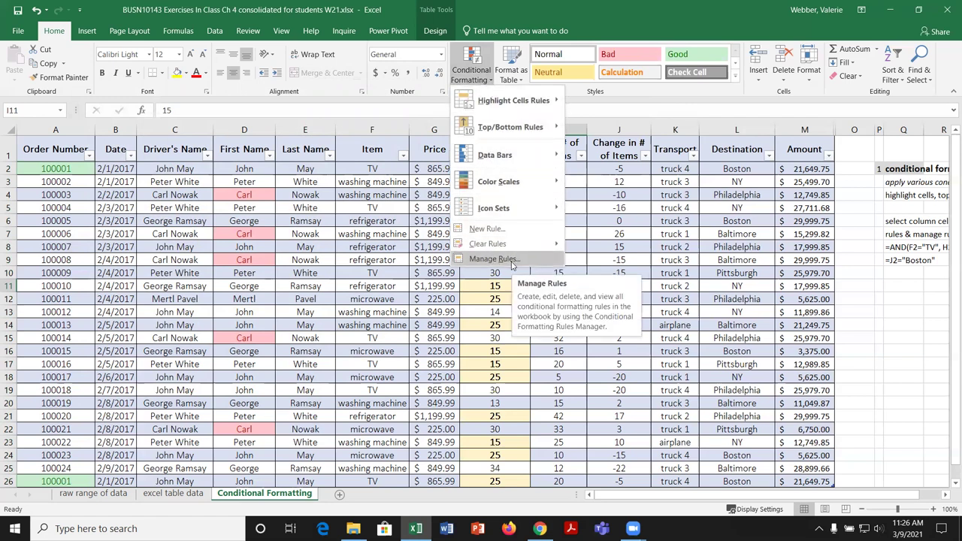
pyautogui.click(513, 260)
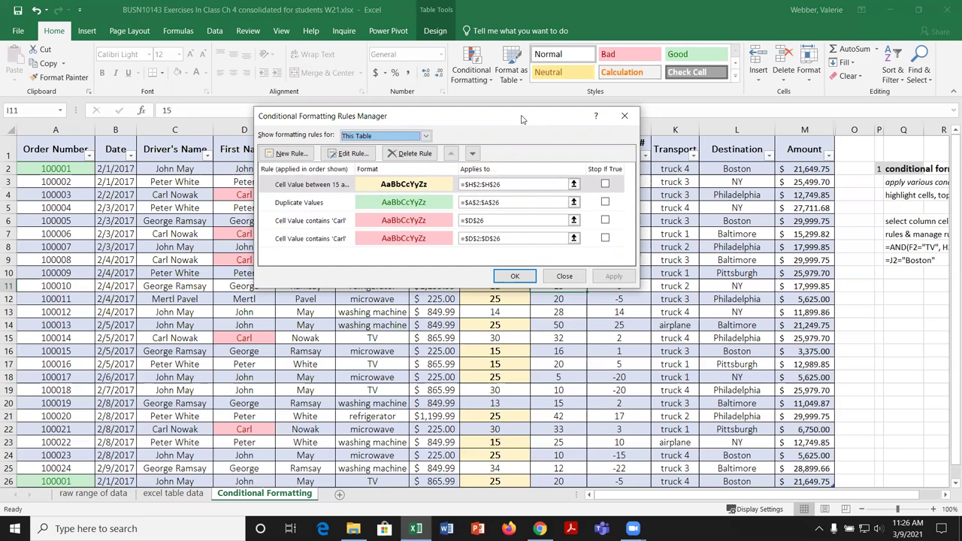
pyautogui.moveTo(523, 119); pyautogui.dragTo(806, 113)
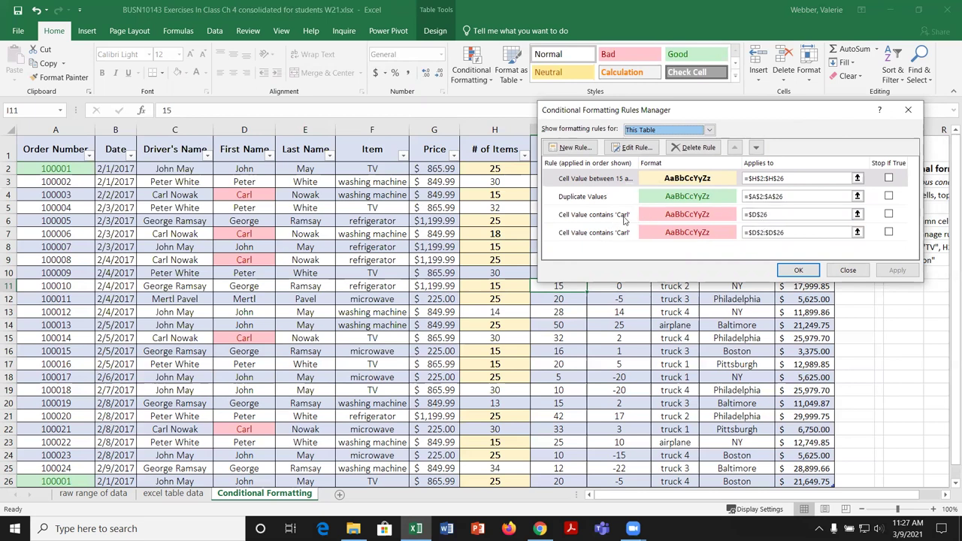
pyautogui.click(618, 217)
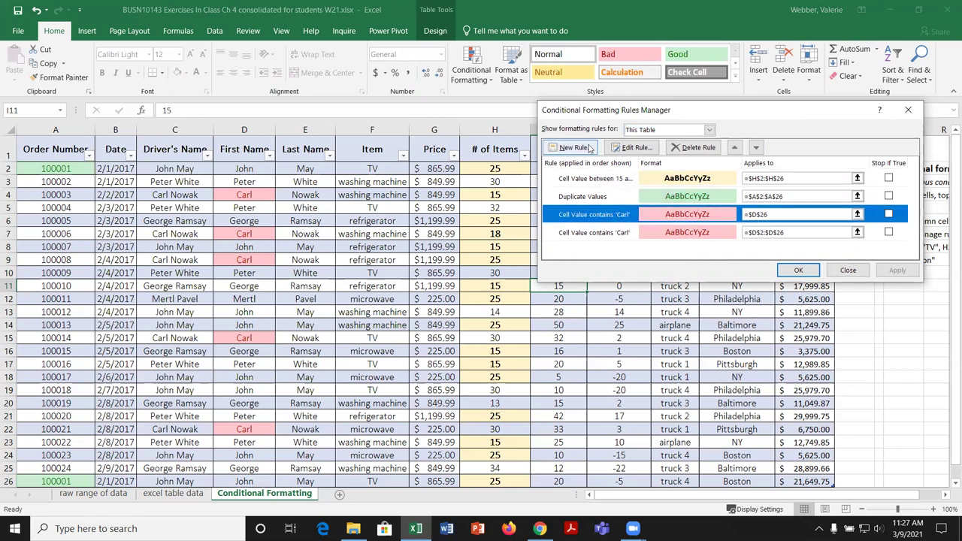
pyautogui.click(686, 148)
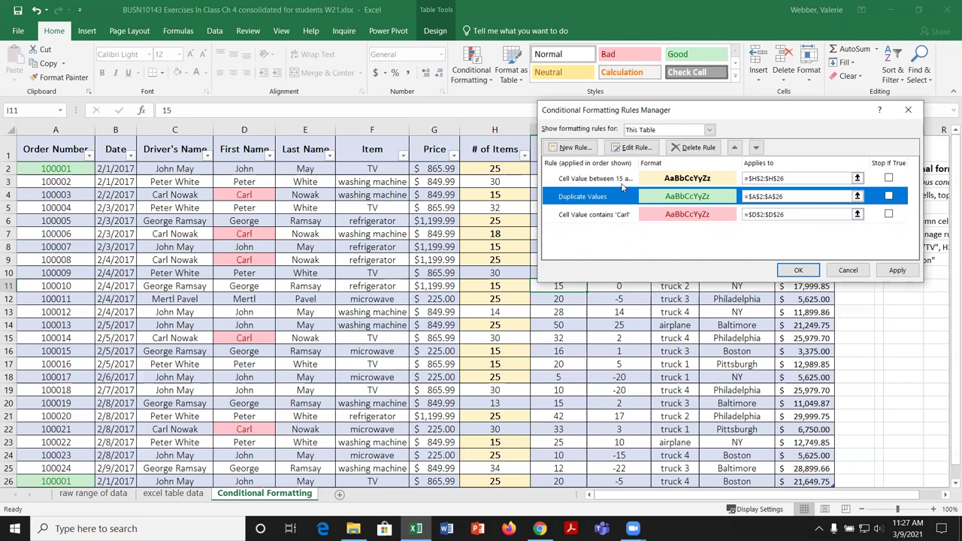
pyautogui.click(622, 179)
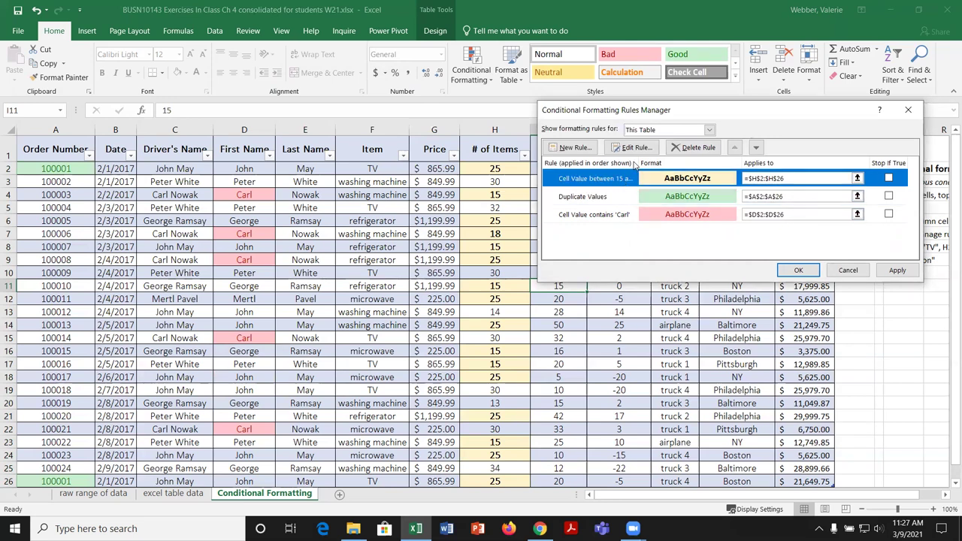
pyautogui.click(636, 147)
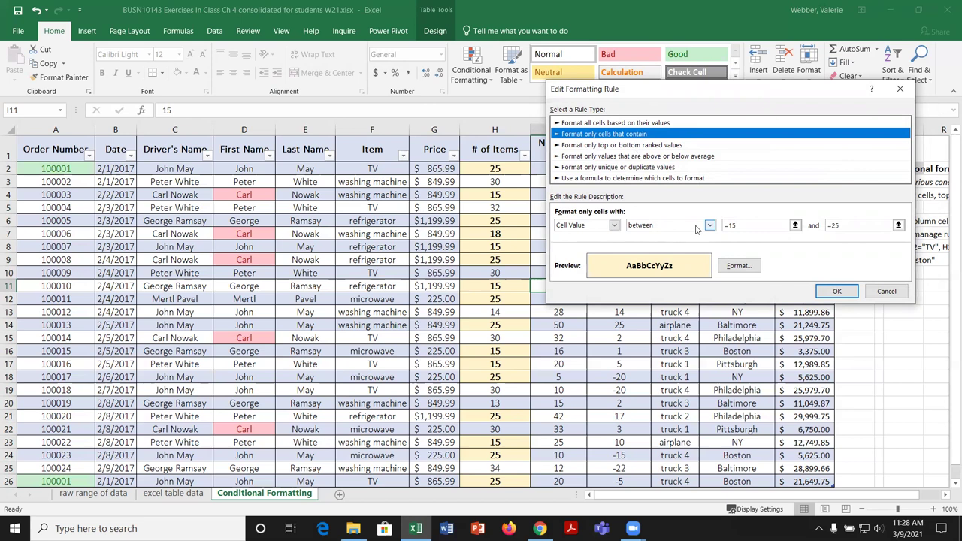
# Step: Switch the 15–25 rule's fill to light green, keeping bold, and apply it
pyautogui.click(750, 269)
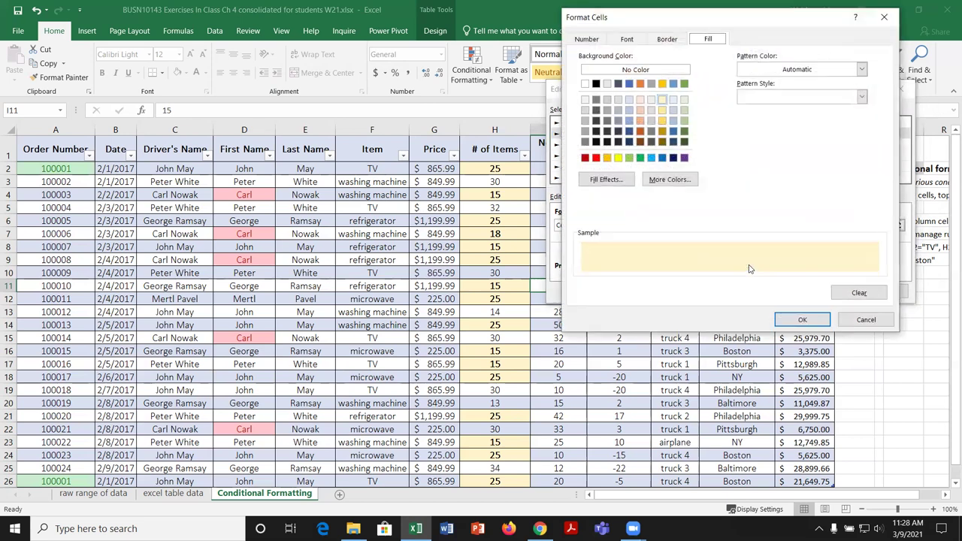
pyautogui.click(684, 99)
pyautogui.click(803, 320)
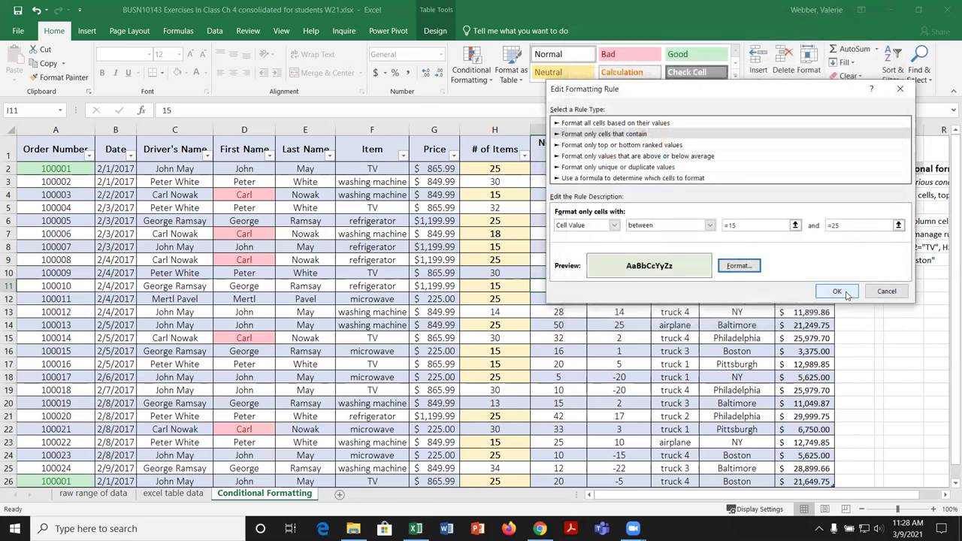
pyautogui.click(838, 292)
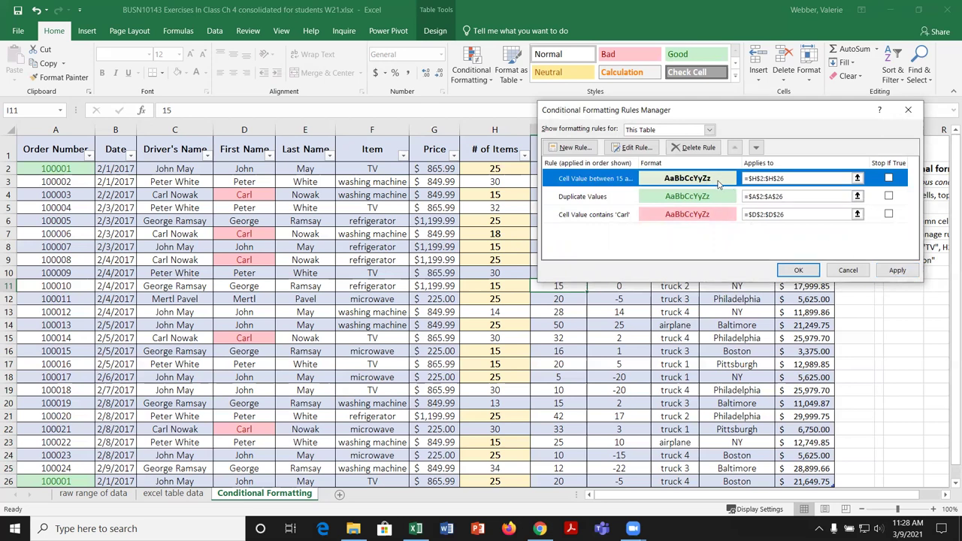
pyautogui.click(899, 271)
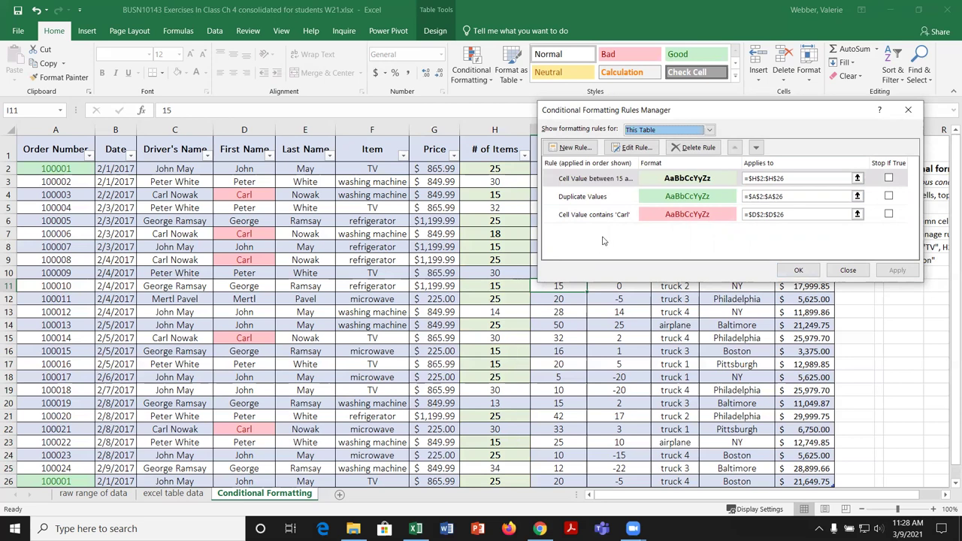
pyautogui.click(798, 272)
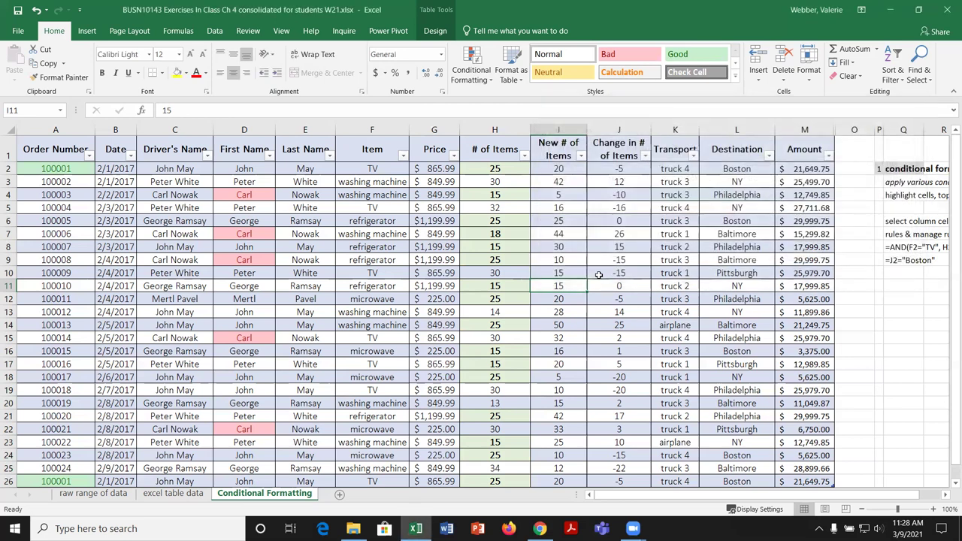
# Step: Select the Date entries B2:B26
pyautogui.click(481, 75)
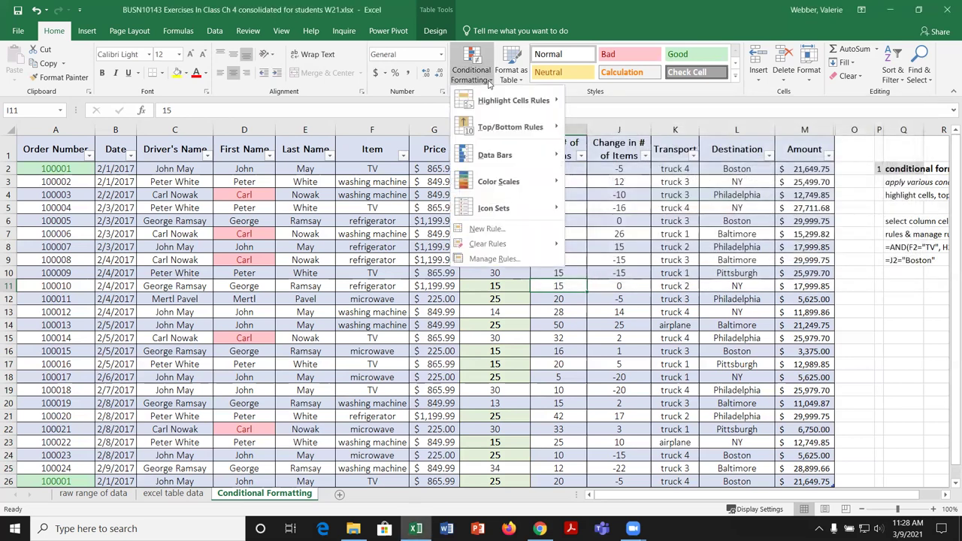
pyautogui.moveTo(516, 104)
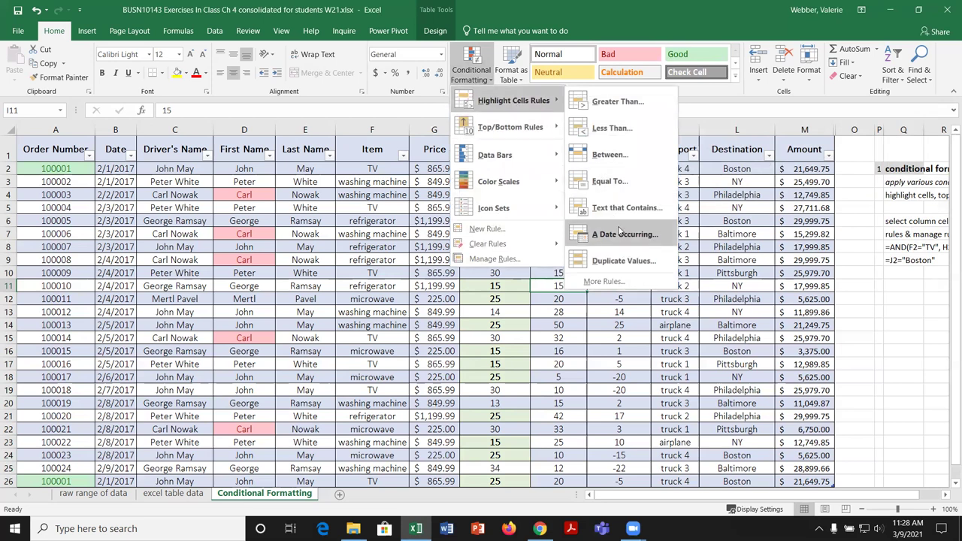
pyautogui.click(384, 209)
pyautogui.moveTo(119, 169); pyautogui.dragTo(144, 481)
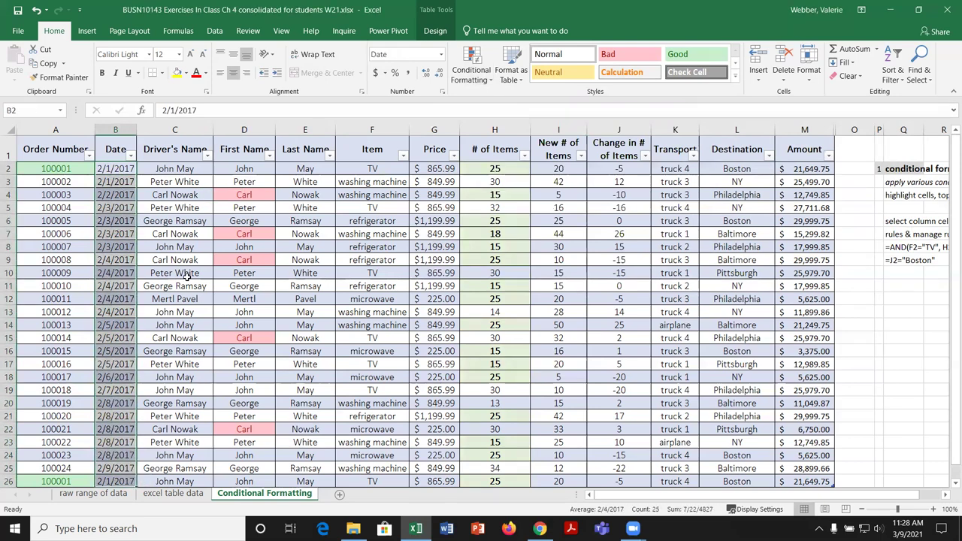
pyautogui.scroll(-1, 192, 288)
pyautogui.scroll(1, 198, 297)
pyautogui.click(121, 171)
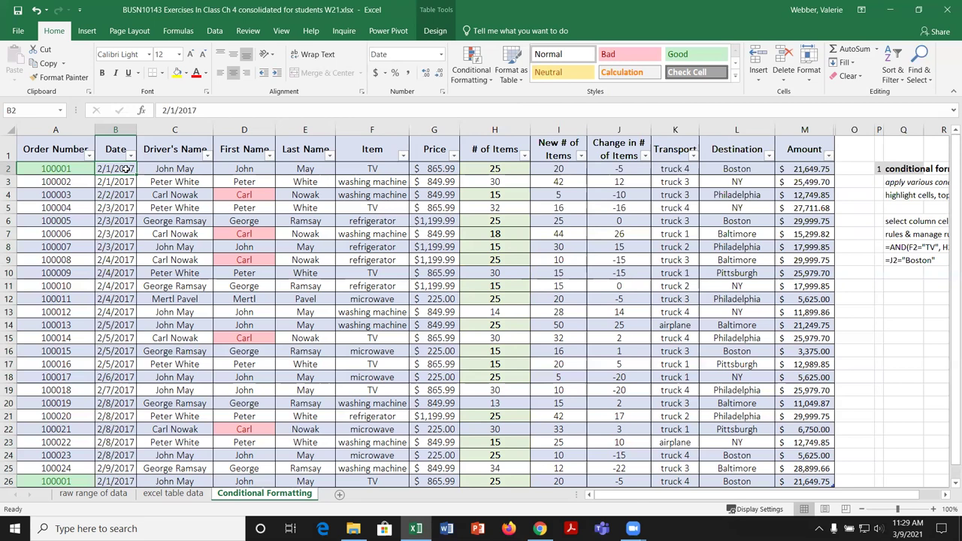
pyautogui.hotkey('shift', 'Down')
pyautogui.hotkey('shift', 'Down')
pyautogui.hotkey('shift', 'Down')
pyautogui.hotkey('shift', 'Down')
pyautogui.hotkey('shift', 'Down')
pyautogui.hotkey('shift', 'Down')
pyautogui.hotkey('shift', 'Down')
pyautogui.hotkey('shift', 'Down')
pyautogui.hotkey('shift', 'Down')
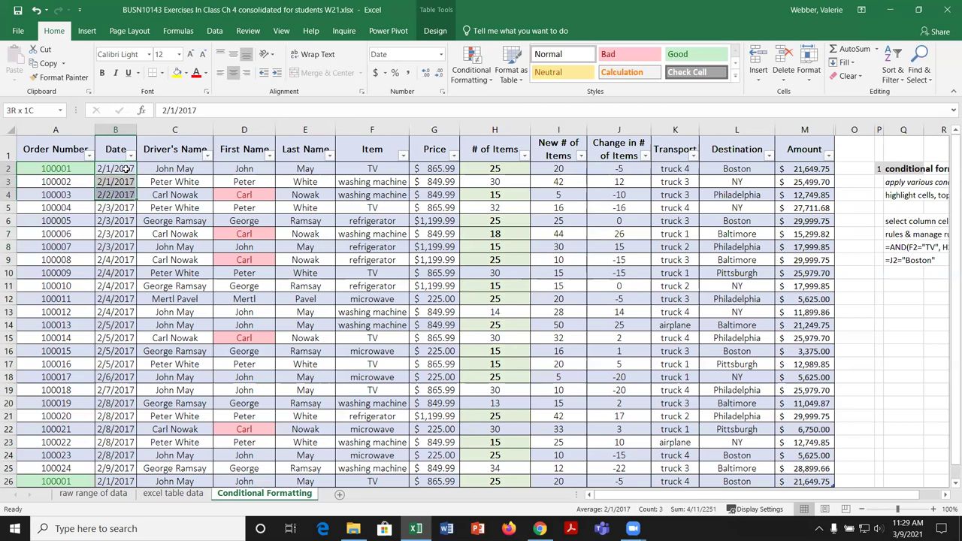
pyautogui.hotkey('shift', 'Down')
pyautogui.hotkey('shift', 'Down')
pyautogui.hotkey('shift', 'Down')
pyautogui.hotkey('shift', 'Down')
pyautogui.hotkey('shift', 'Down')
pyautogui.hotkey('shift', 'Down')
pyautogui.hotkey('shift', 'Down')
pyautogui.hotkey('shift', 'Down')
pyautogui.hotkey('shift', 'Down')
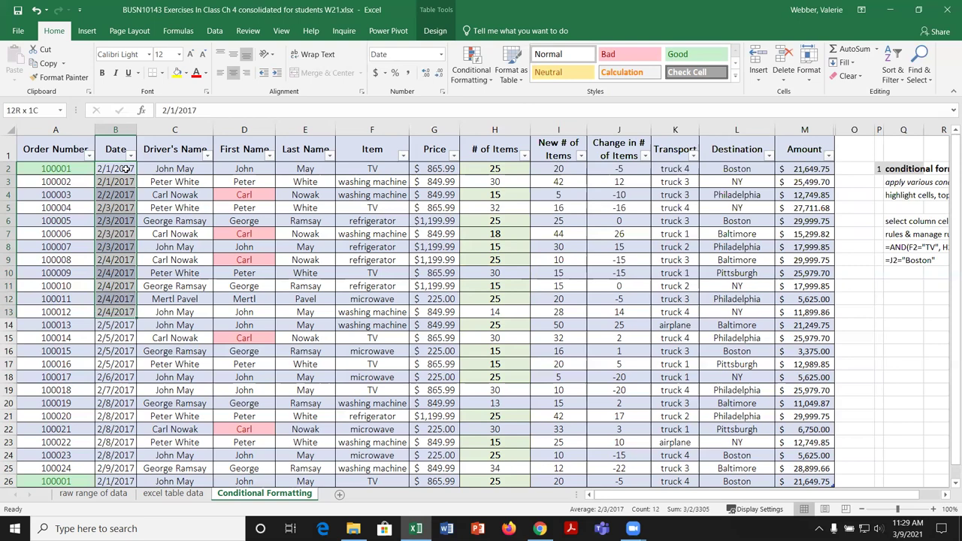
pyautogui.hotkey('shift', 'Down')
pyautogui.hotkey('shift', 'Down')
pyautogui.hotkey('shift', 'Down')
pyautogui.hotkey('shift', 'Down')
pyautogui.hotkey('shift', 'Down')
pyautogui.hotkey('shift', 'Down')
pyautogui.hotkey('shift', 'Down')
pyautogui.hotkey('shift', 'Down')
pyautogui.hotkey('shift', 'Down')
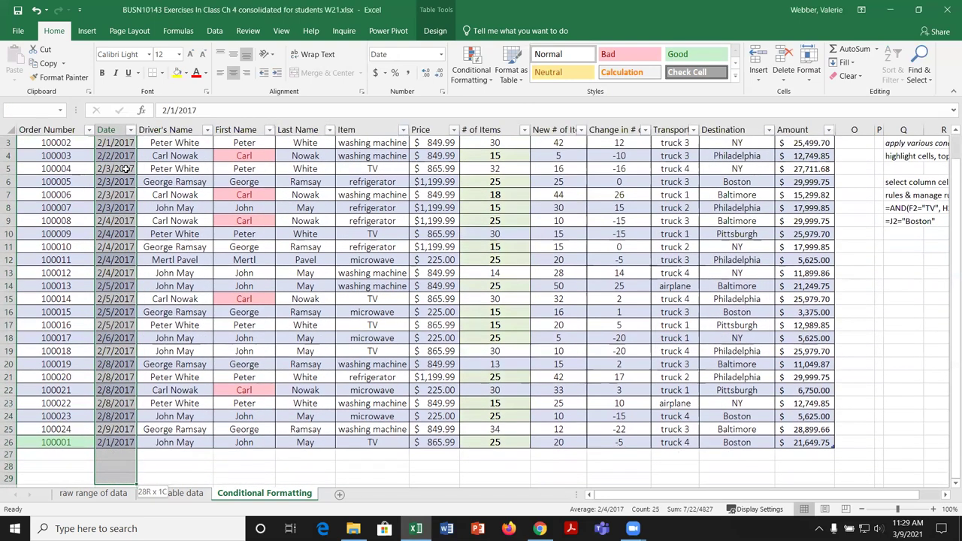
pyautogui.hotkey('shift', 'Up')
pyautogui.hotkey('shift', 'Up')
pyautogui.hotkey('shift', 'Up')
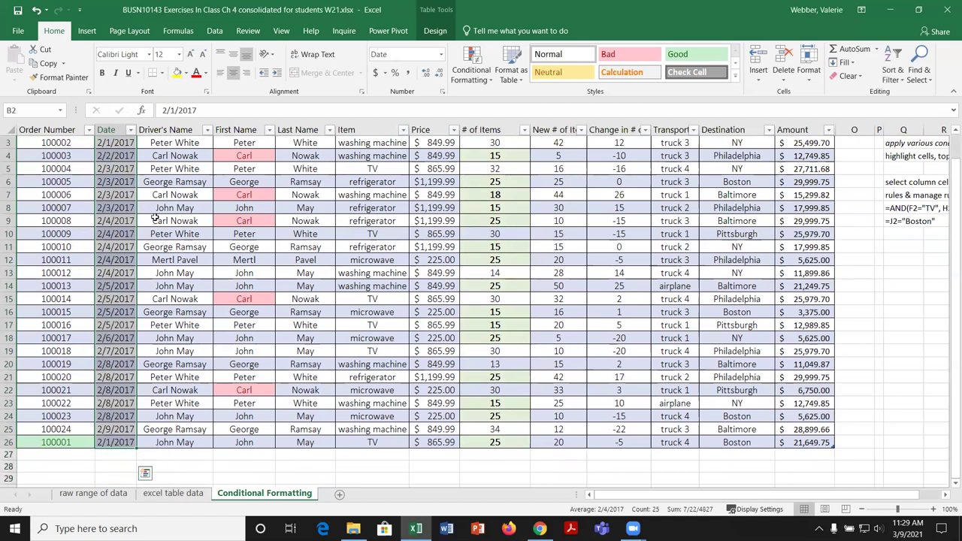
pyautogui.scroll(1, 154, 218)
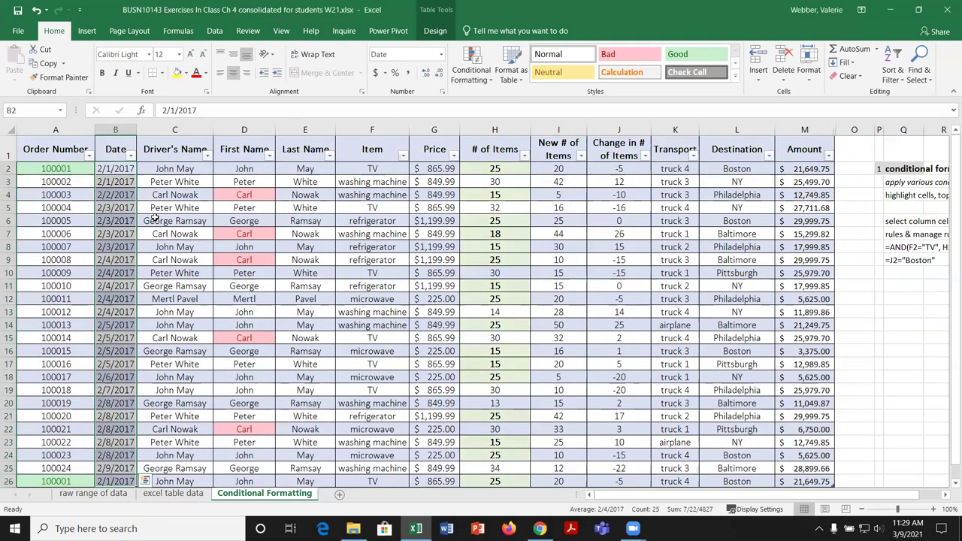
# Step: Start an A Date Occurring highlight rule for the selected dates
pyautogui.click(487, 80)
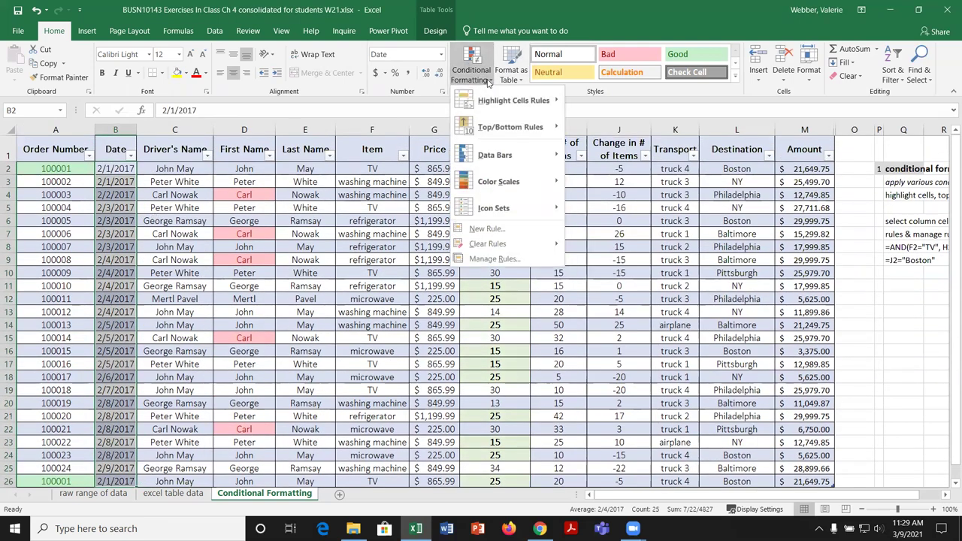
pyautogui.moveTo(521, 102)
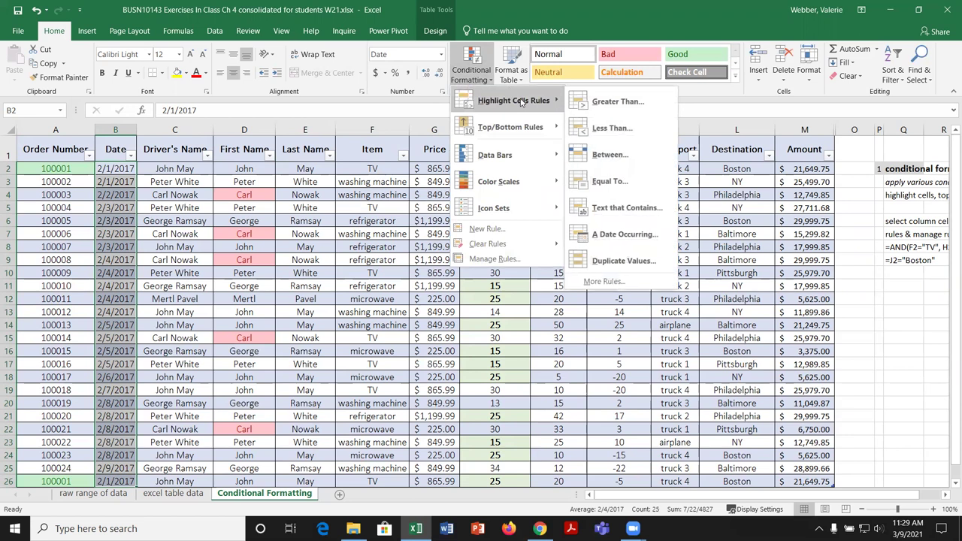
pyautogui.click(627, 234)
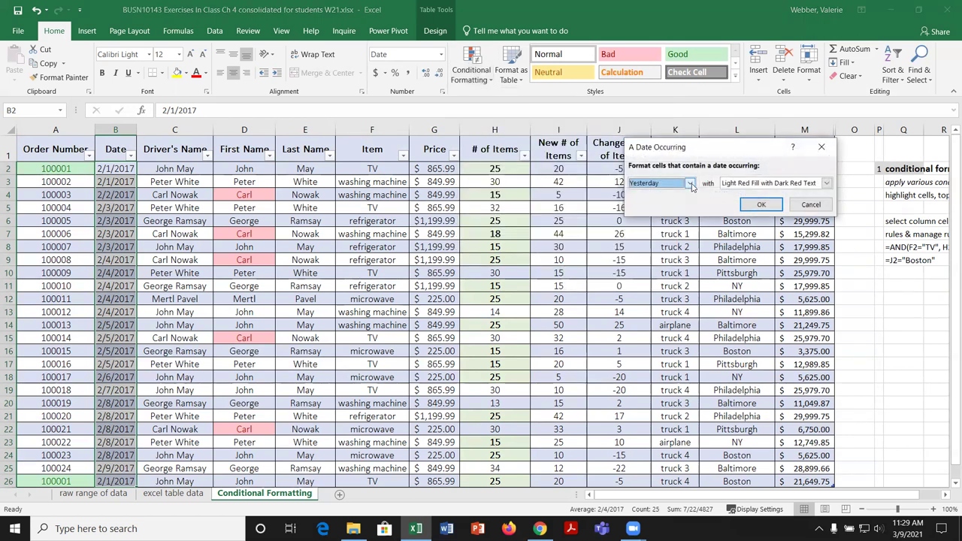
# Step: Highlight dates In the last 7 days with Yellow Fill with Dark Yellow Text
pyautogui.click(691, 184)
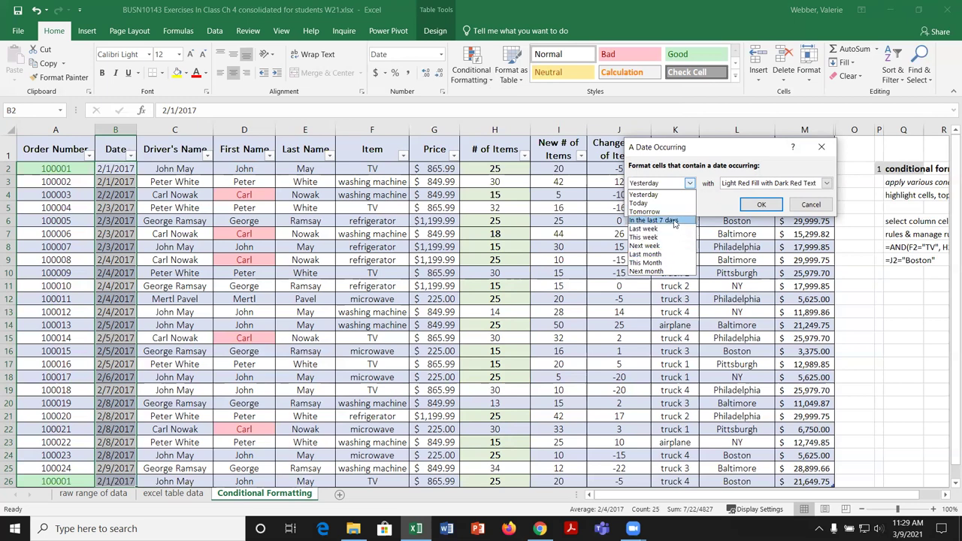
pyautogui.click(674, 221)
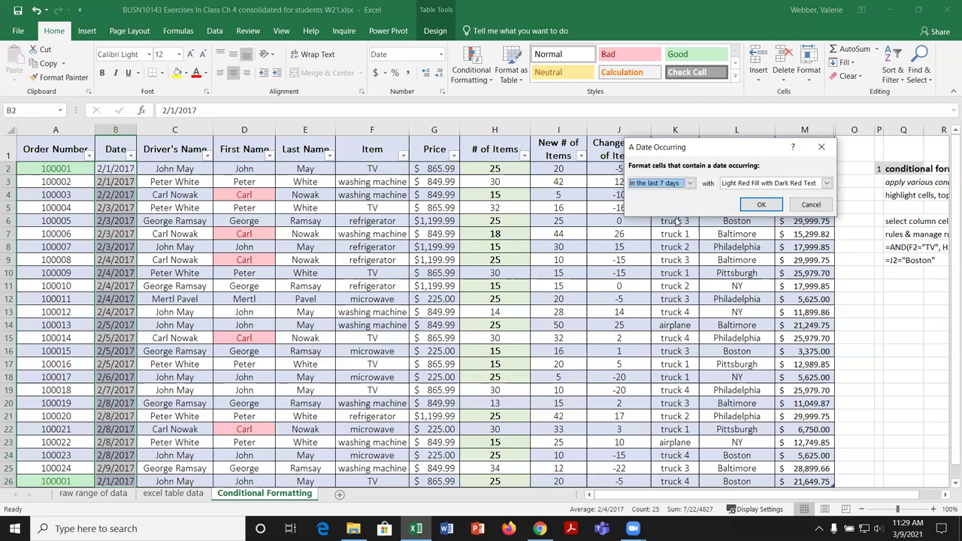
pyautogui.click(826, 183)
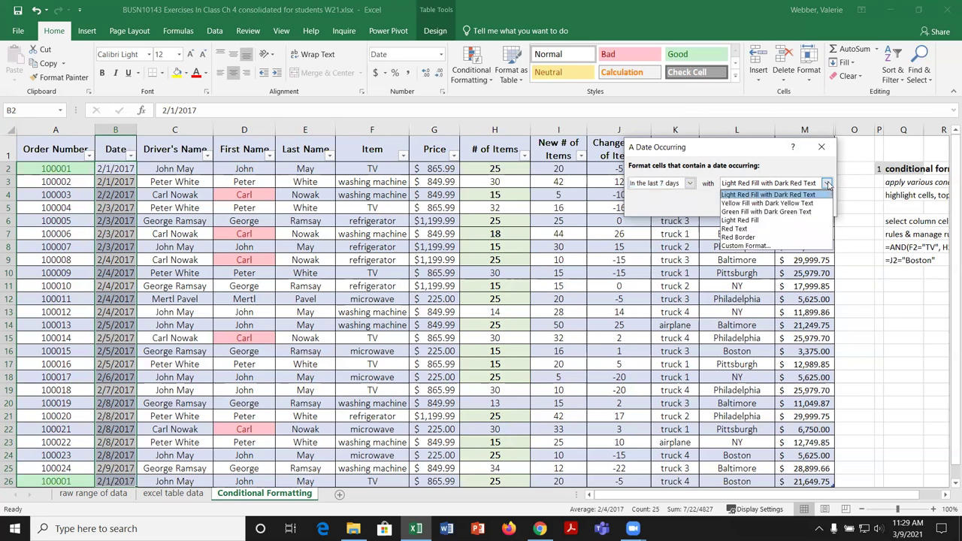
pyautogui.click(782, 205)
pyautogui.click(758, 207)
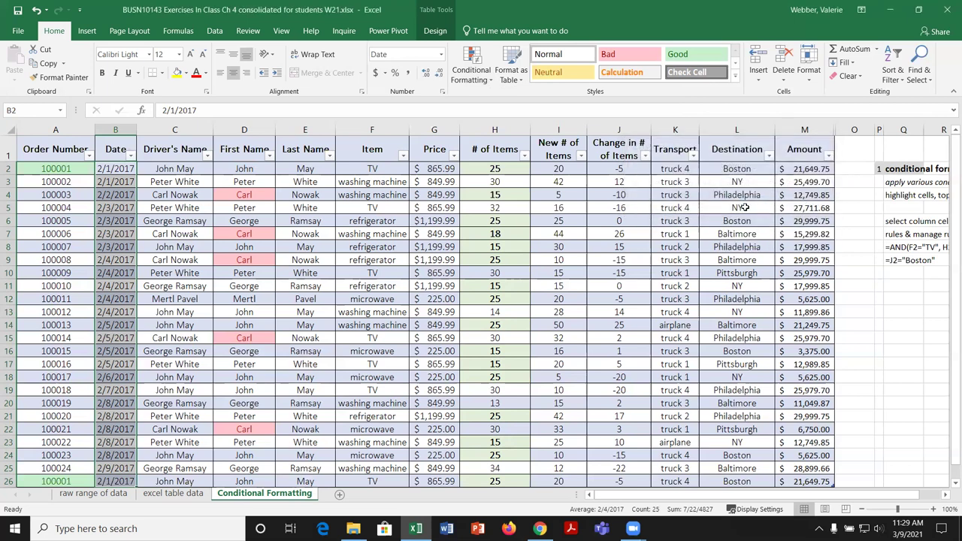
pyautogui.click(490, 80)
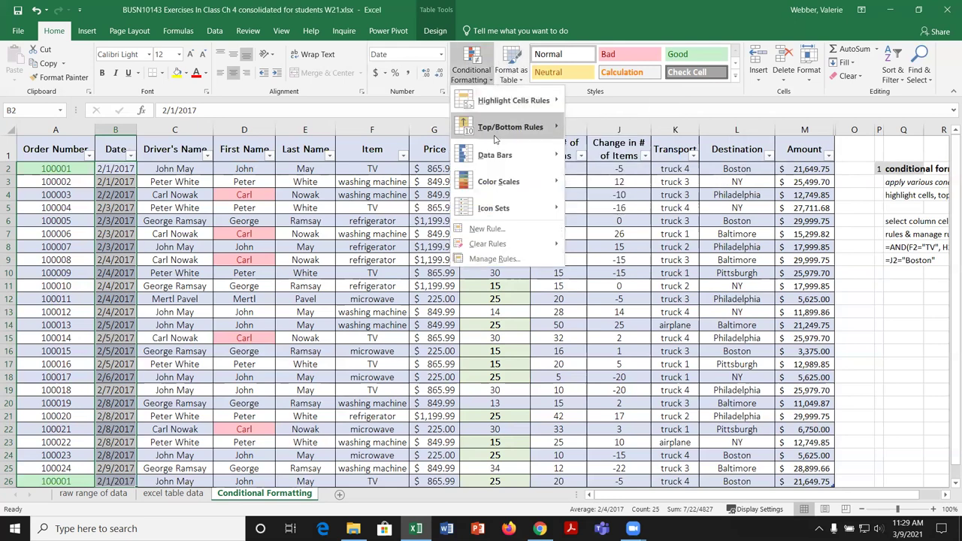
# Step: Open the Last 7 days rule in the Rules Manager and review its date period without changing it
pyautogui.click(506, 258)
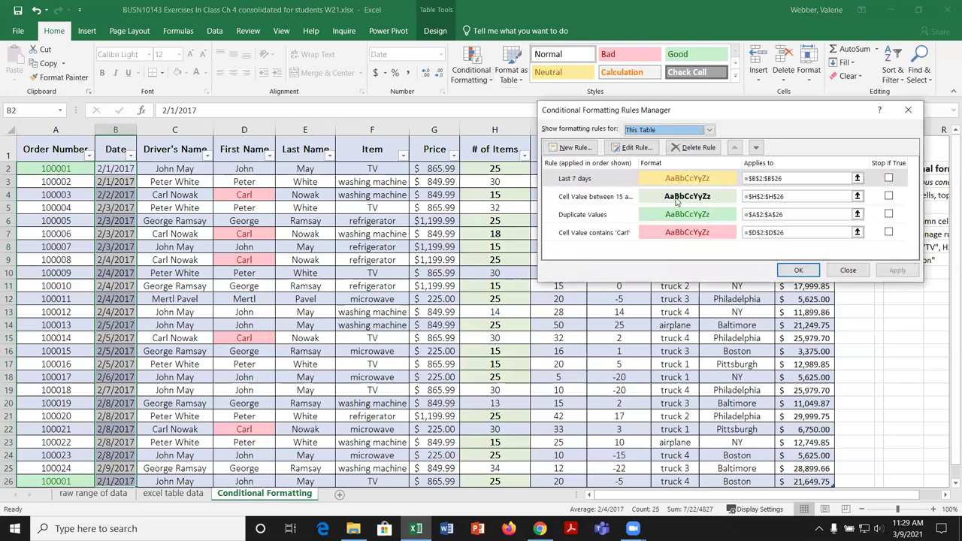
pyautogui.click(679, 185)
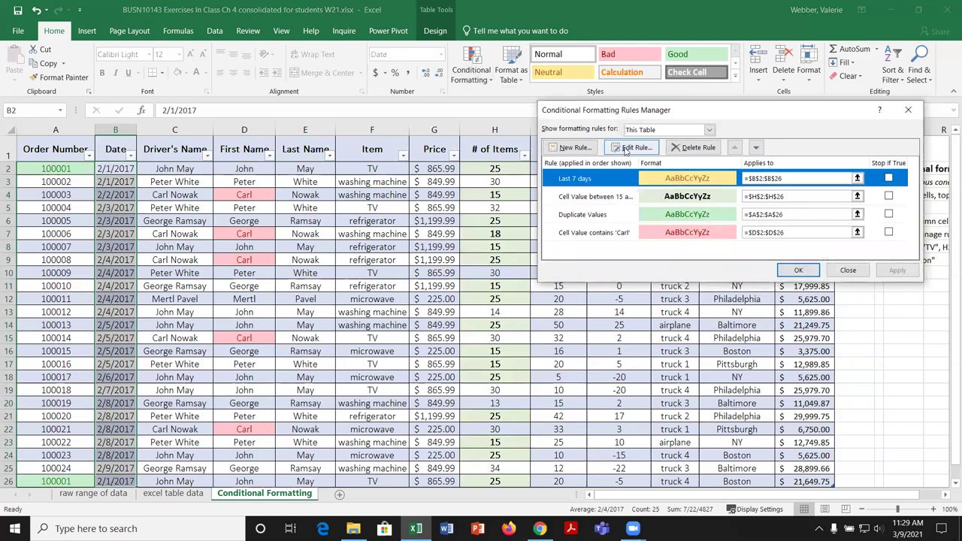
pyautogui.click(631, 147)
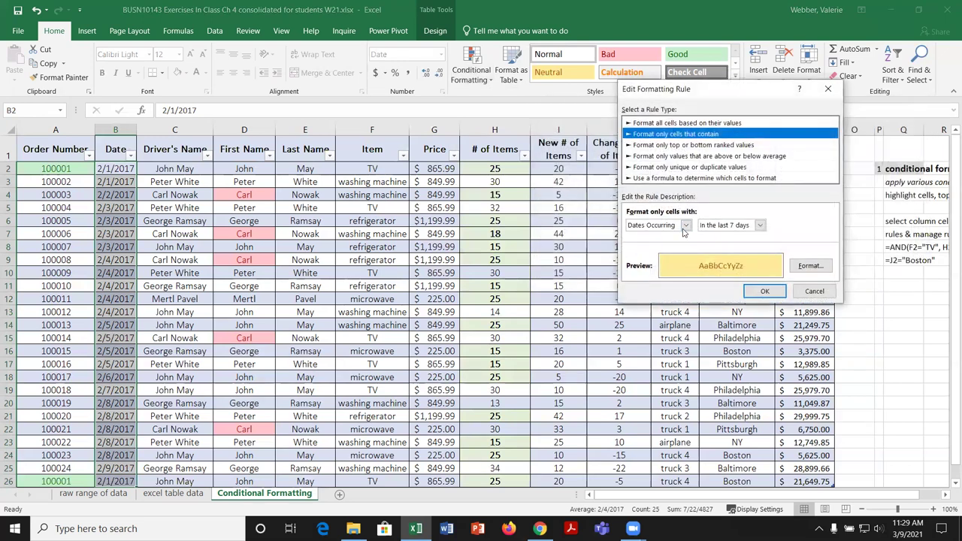
pyautogui.click(685, 226)
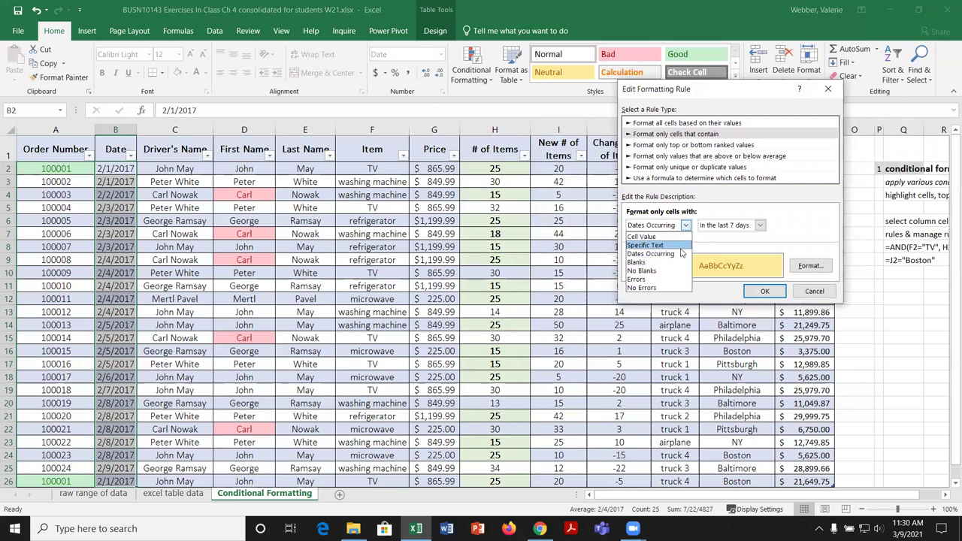
pyautogui.click(760, 226)
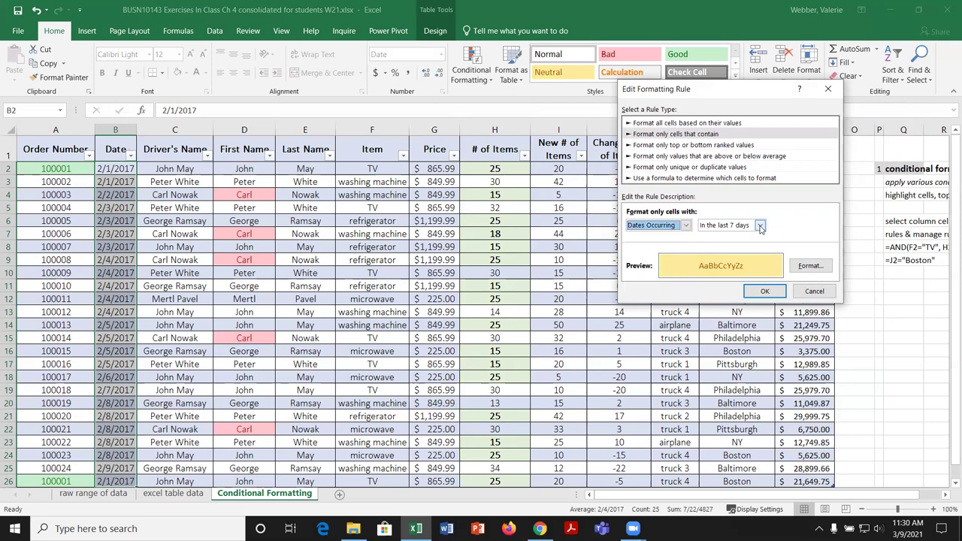
pyautogui.click(760, 227)
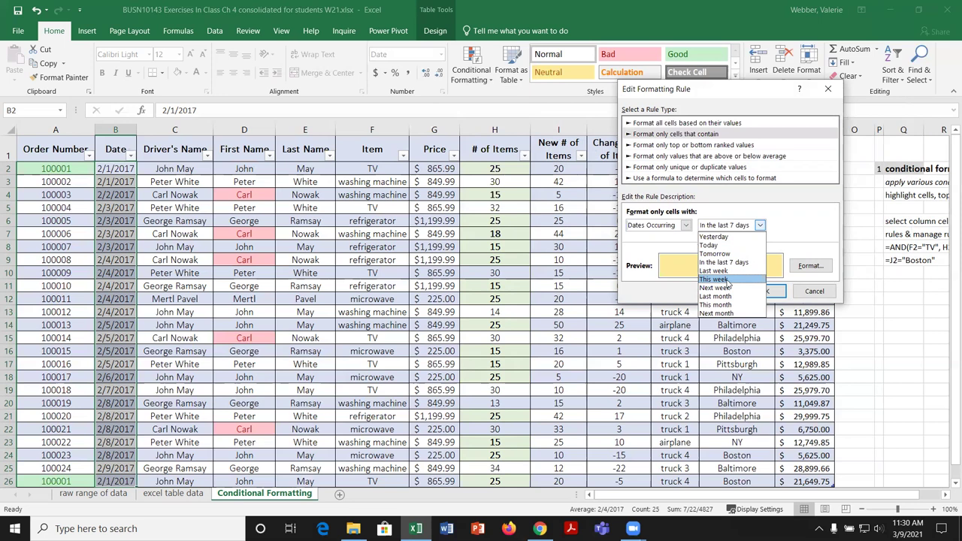
pyautogui.click(812, 296)
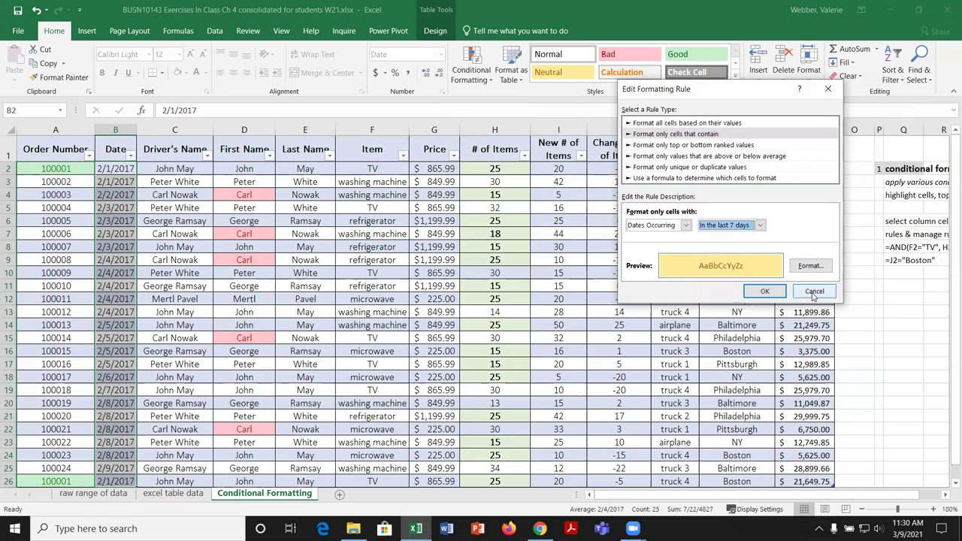
pyautogui.click(813, 296)
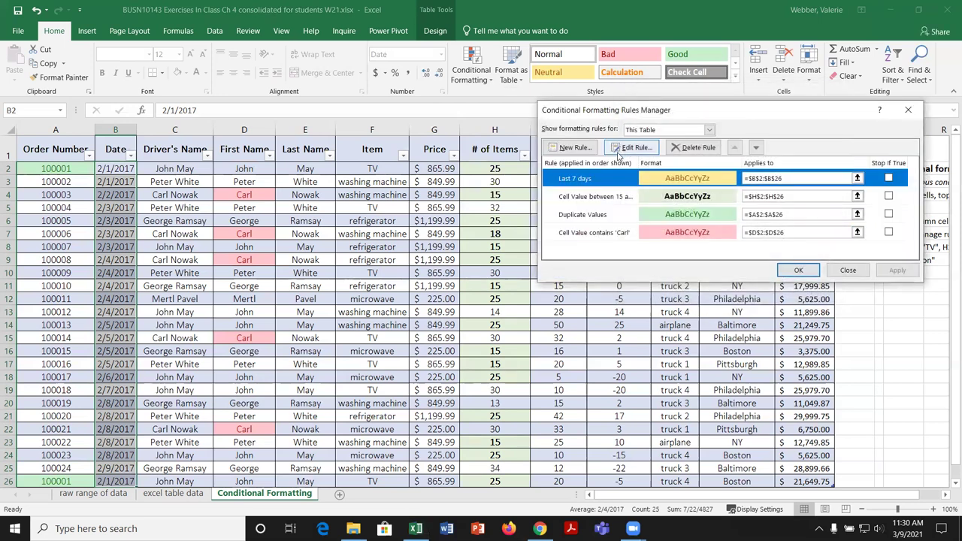
# Step: Delete the Last 7 days rule and apply the change
pyautogui.click(688, 148)
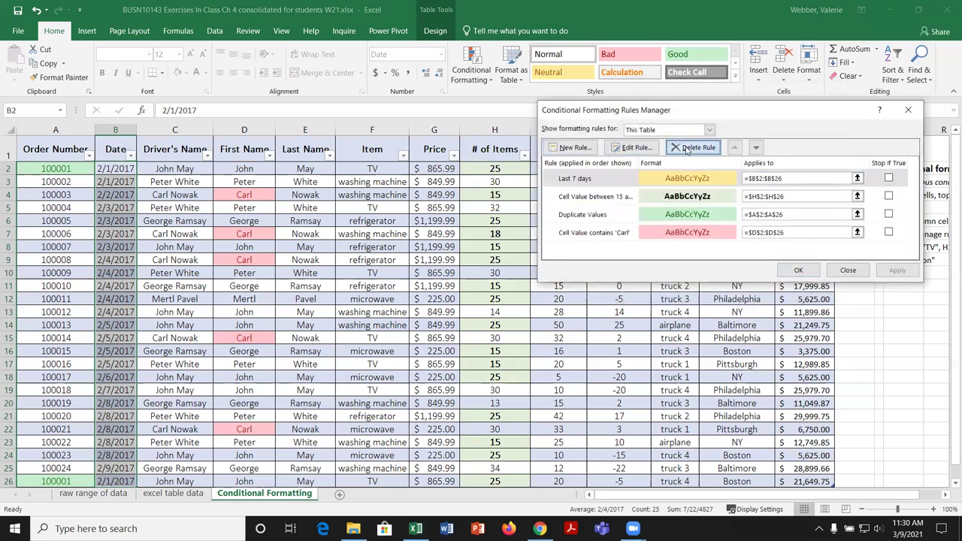
pyautogui.click(900, 272)
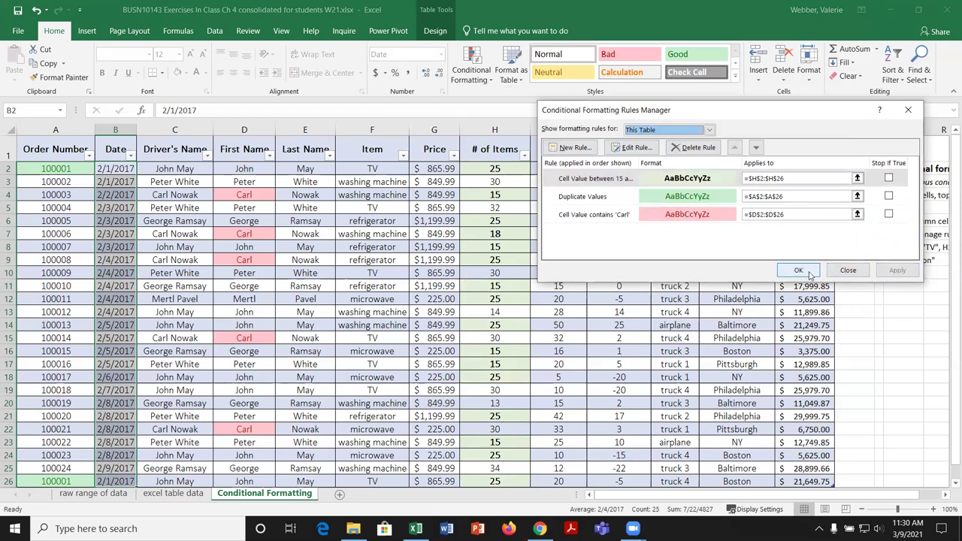
pyautogui.click(799, 271)
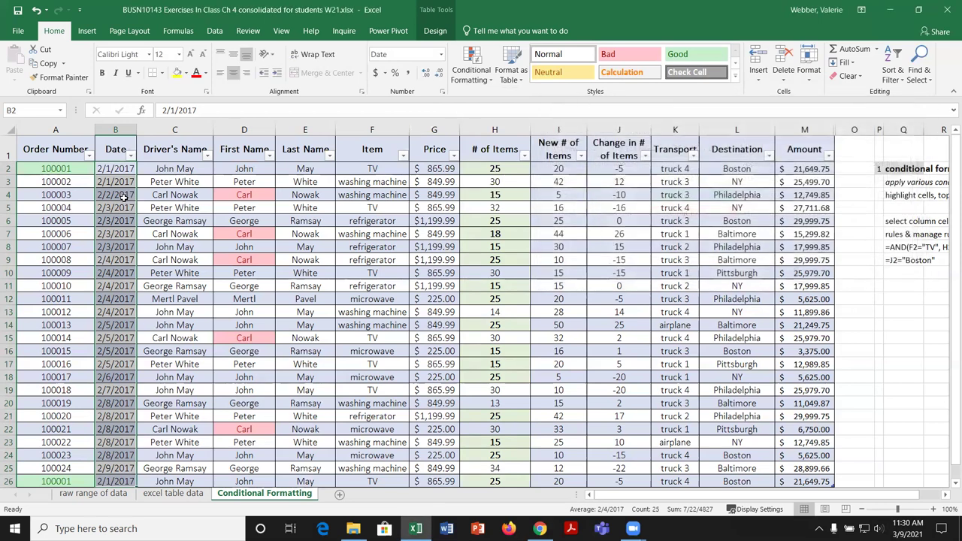
# Step: Add a Greater Than 2/5/2017 rule on the dates with Yellow Fill with Dark Yellow Text
pyautogui.click(485, 81)
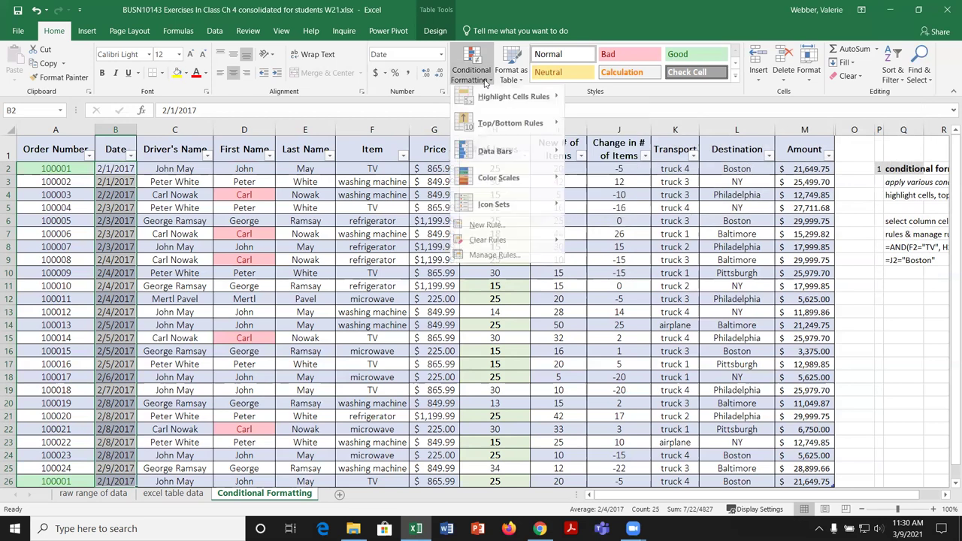
pyautogui.moveTo(506, 102)
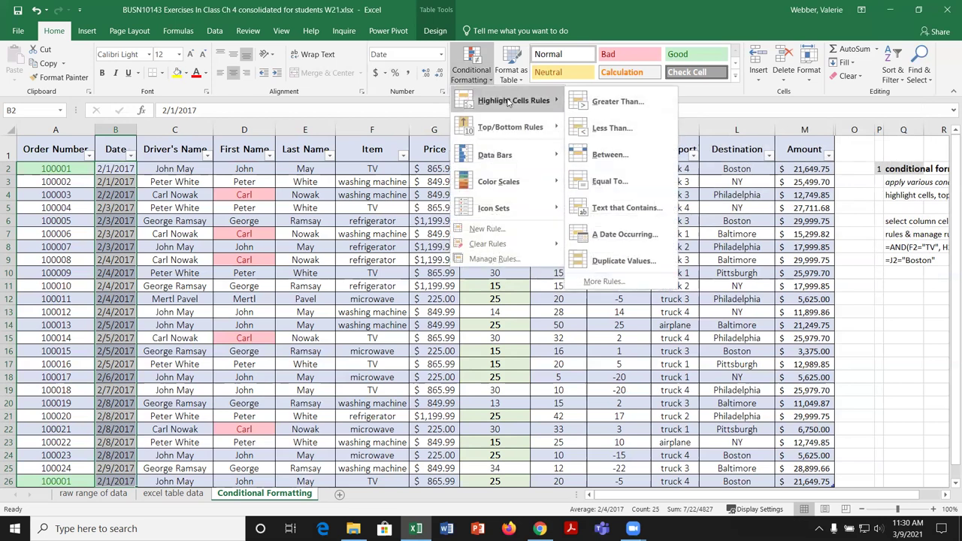
pyautogui.click(620, 103)
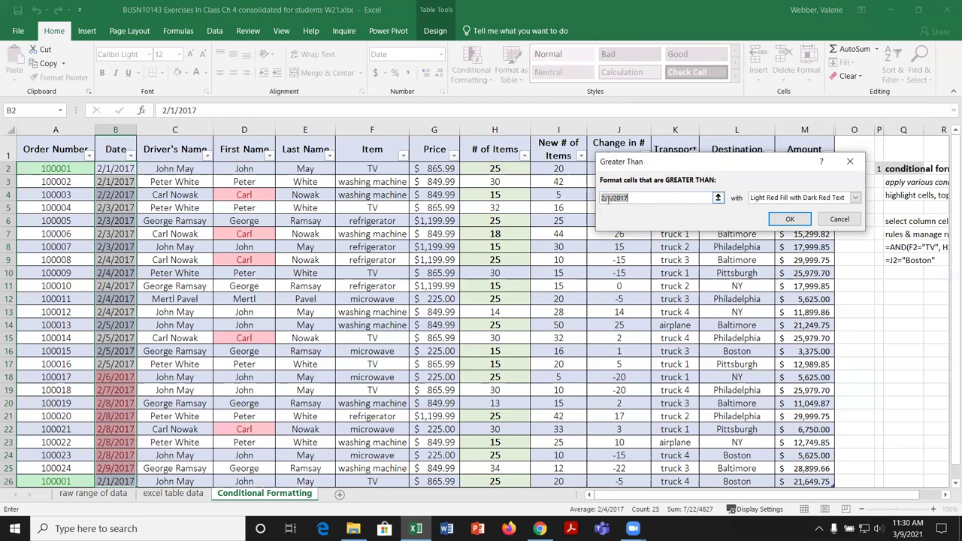
pyautogui.click(856, 197)
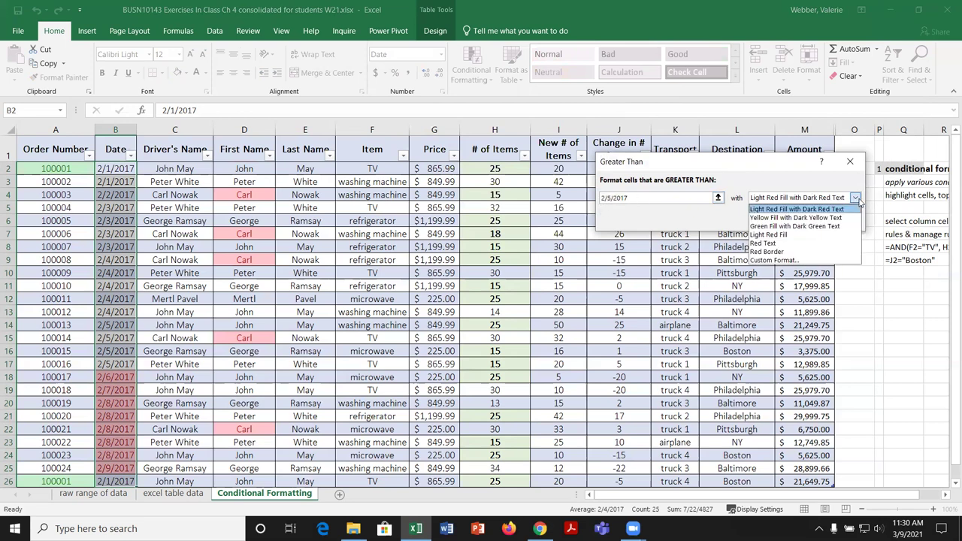
pyautogui.click(796, 217)
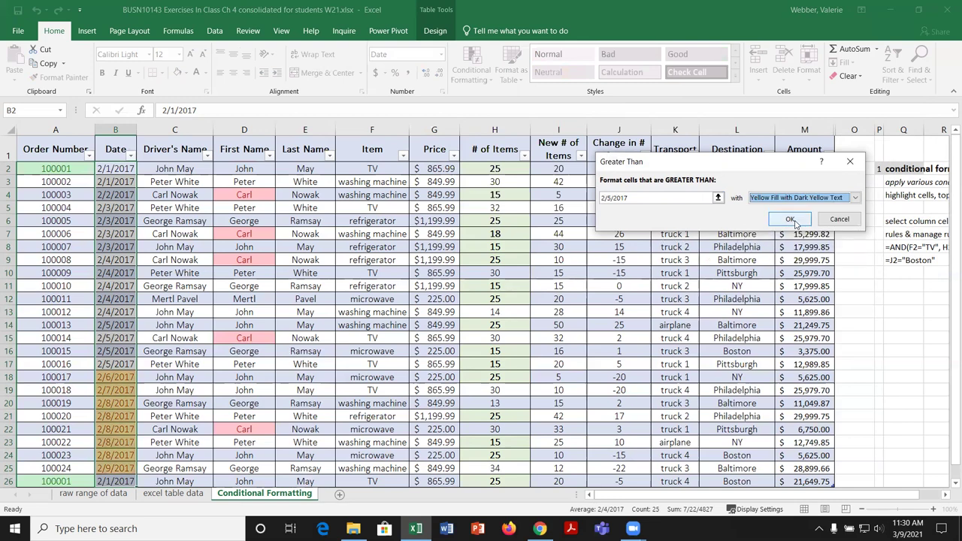
pyautogui.click(790, 219)
pyautogui.scroll(-3, 349, 305)
# Step: Edit the Cell Value > 42771 date rule to compare against Feb 7, 2017 instead
pyautogui.click(244, 299)
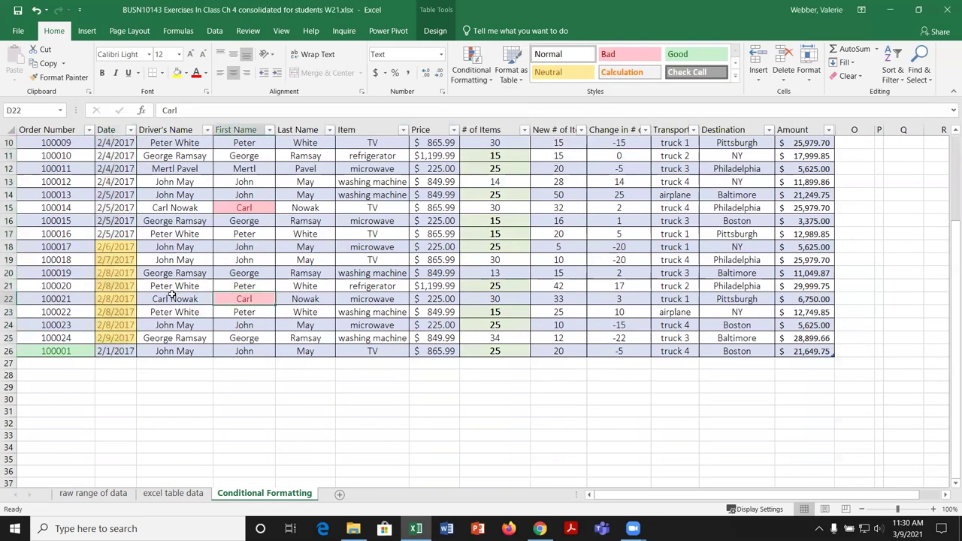
pyautogui.scroll(2, 171, 295)
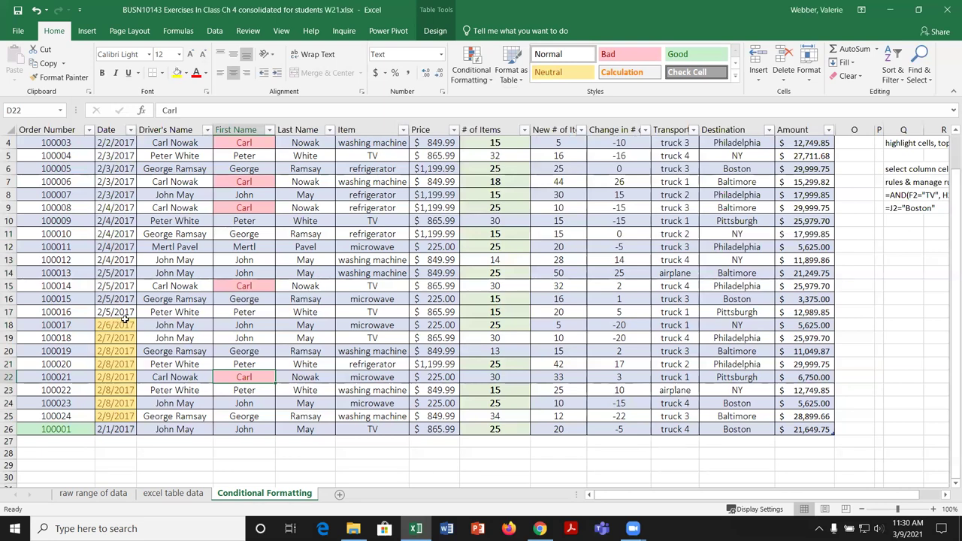
pyautogui.click(466, 66)
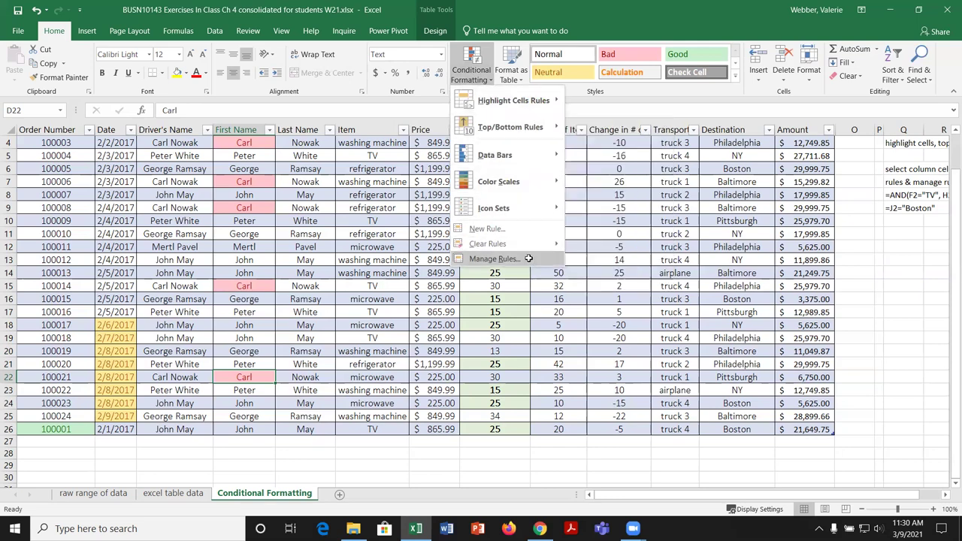
pyautogui.click(494, 259)
pyautogui.click(624, 180)
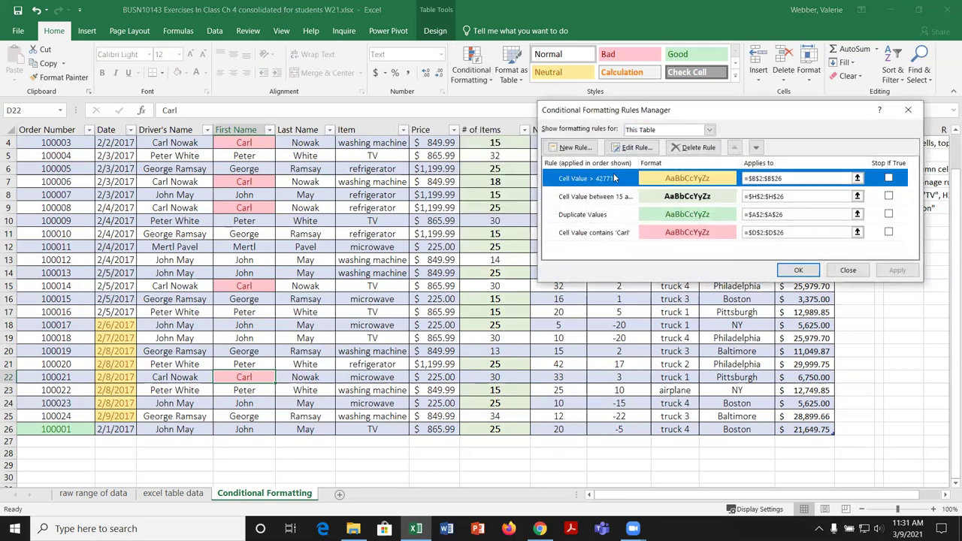
pyautogui.click(630, 149)
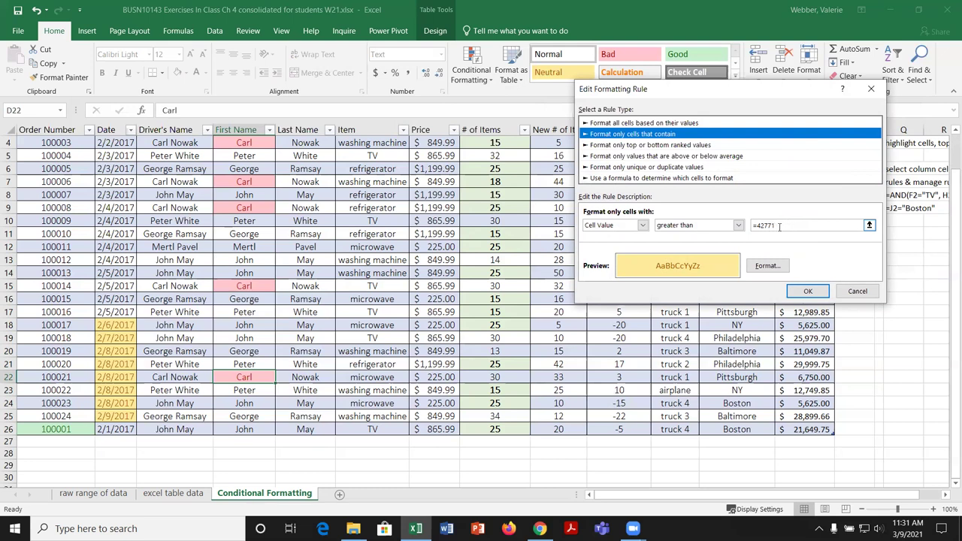
pyautogui.click(779, 227)
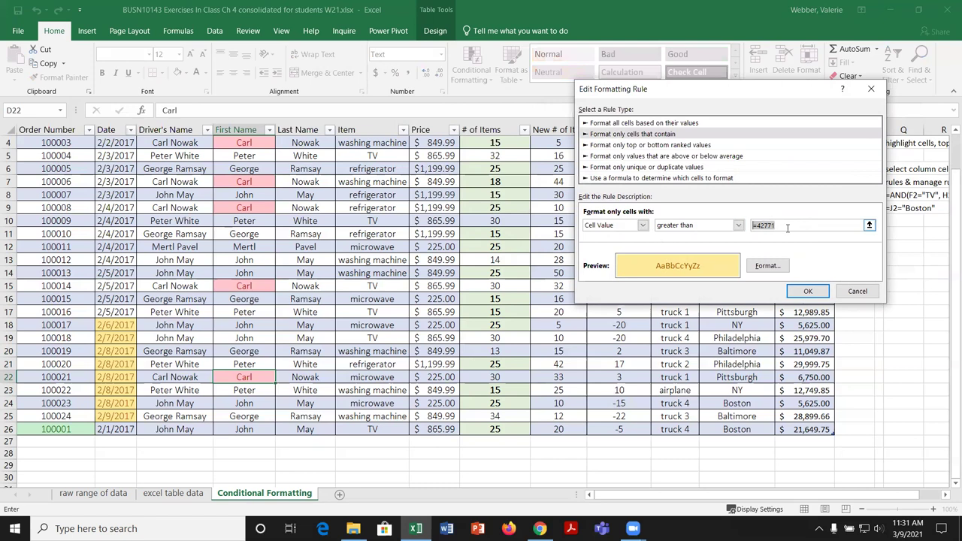
pyautogui.press('BackSpace')
pyautogui.write('feb 7, 2017')
pyautogui.click(809, 294)
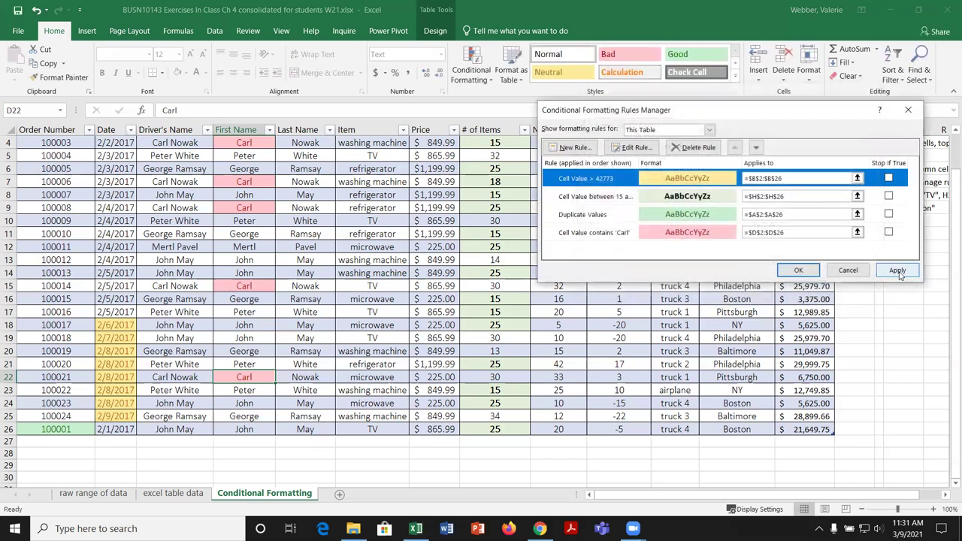
# Step: Apply the revised after-Feb 7, 2017 date rule and close the Rules Manager
pyautogui.click(898, 272)
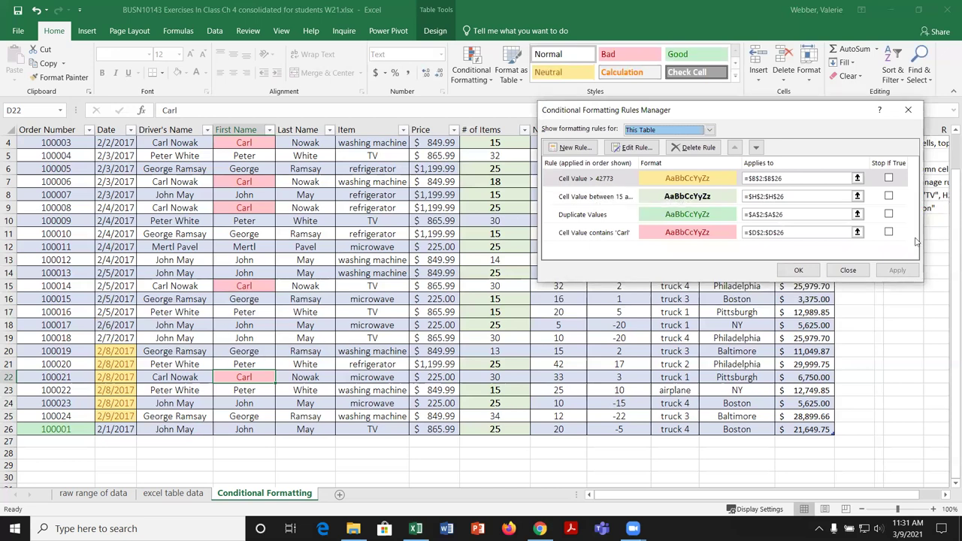
pyautogui.click(800, 270)
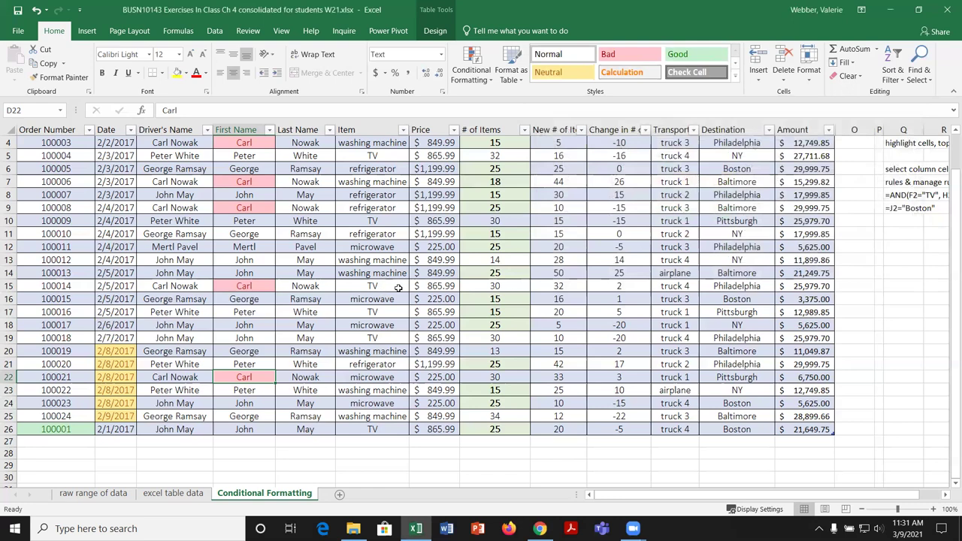
pyautogui.click(405, 274)
pyautogui.scroll(1, 423, 239)
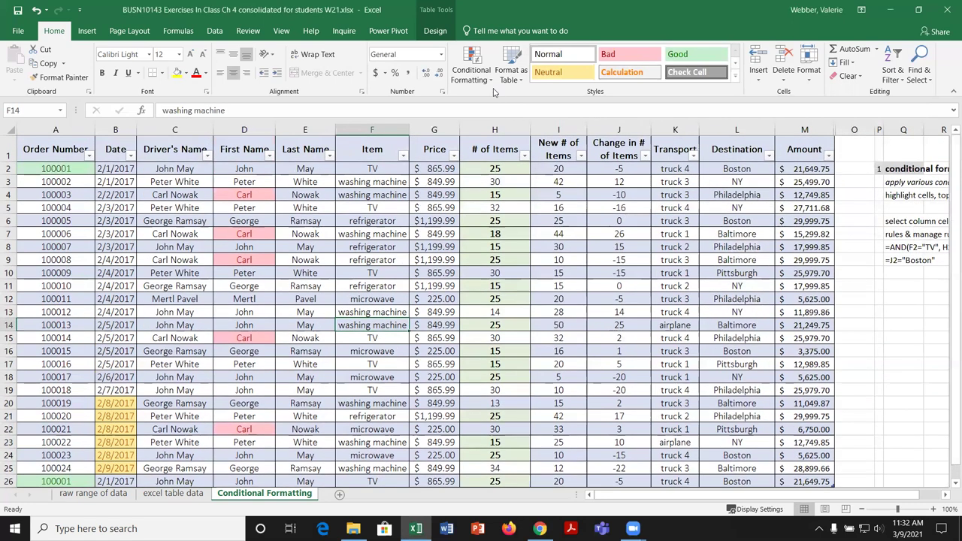
pyautogui.click(471, 67)
pyautogui.moveTo(514, 102)
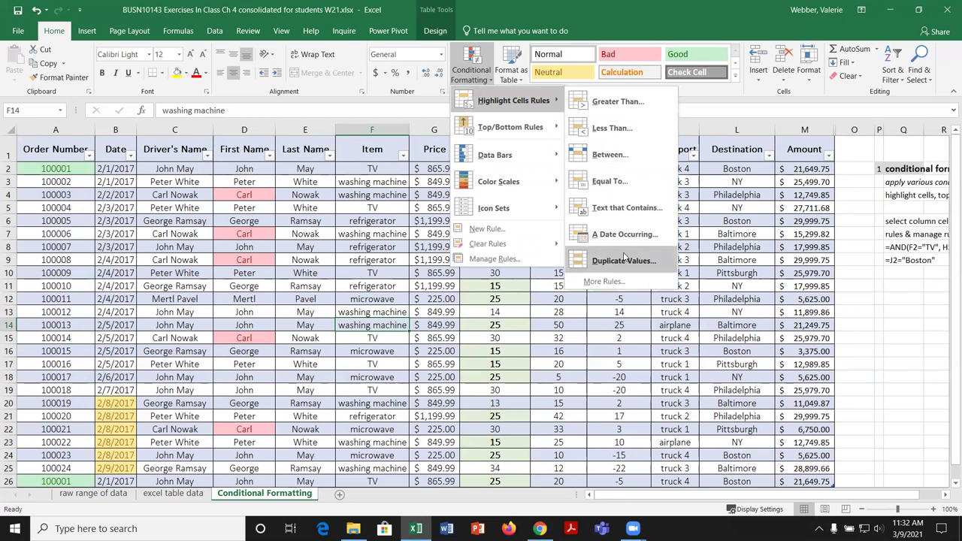
pyautogui.click(611, 281)
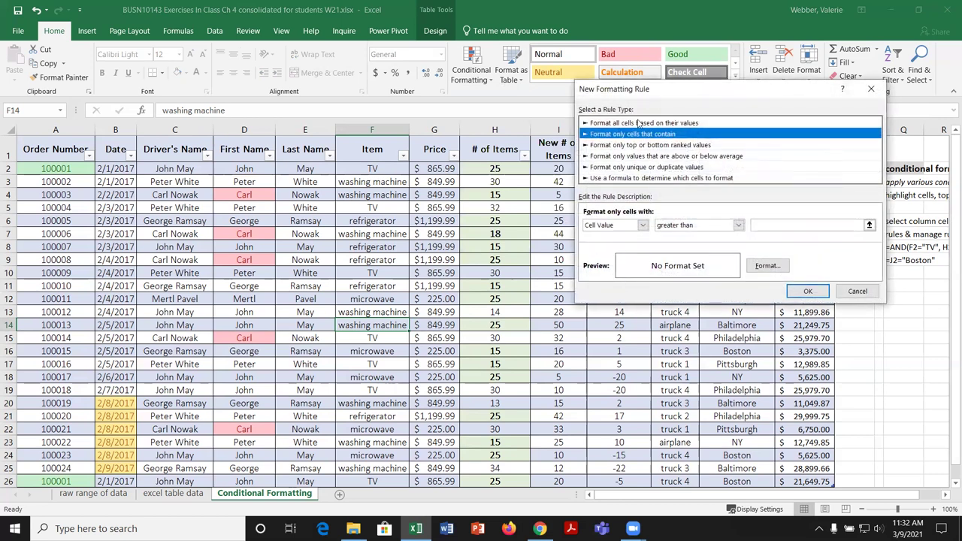
pyautogui.click(654, 123)
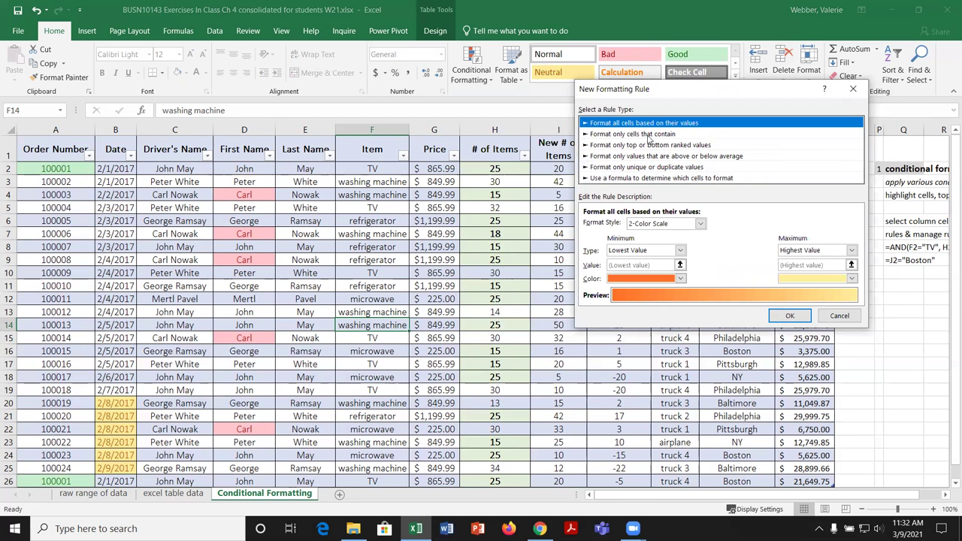
pyautogui.click(650, 135)
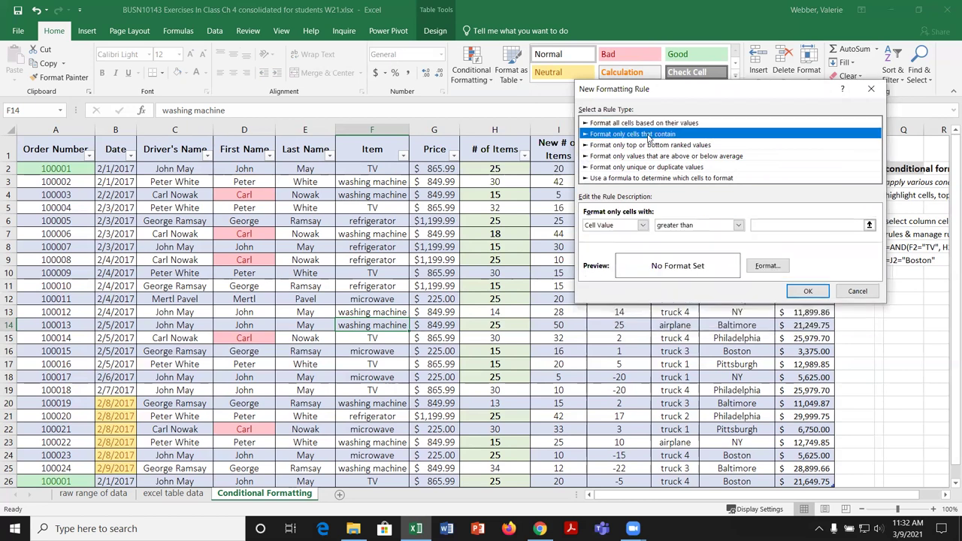
pyautogui.click(655, 146)
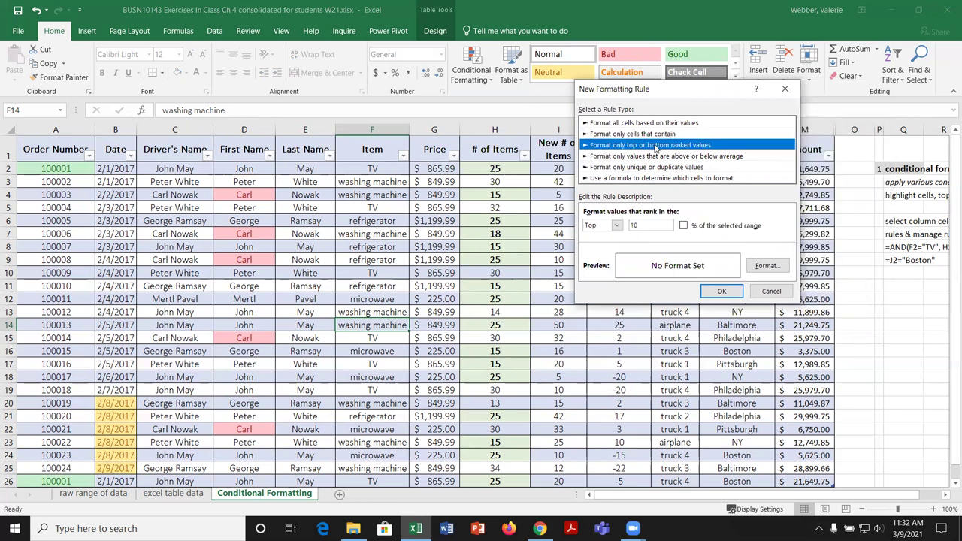
pyautogui.click(660, 157)
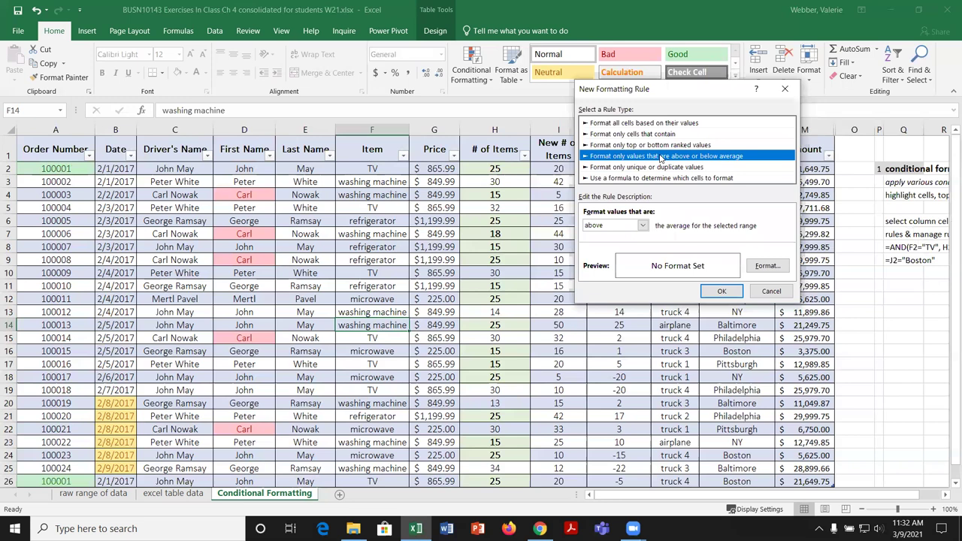
pyautogui.click(664, 168)
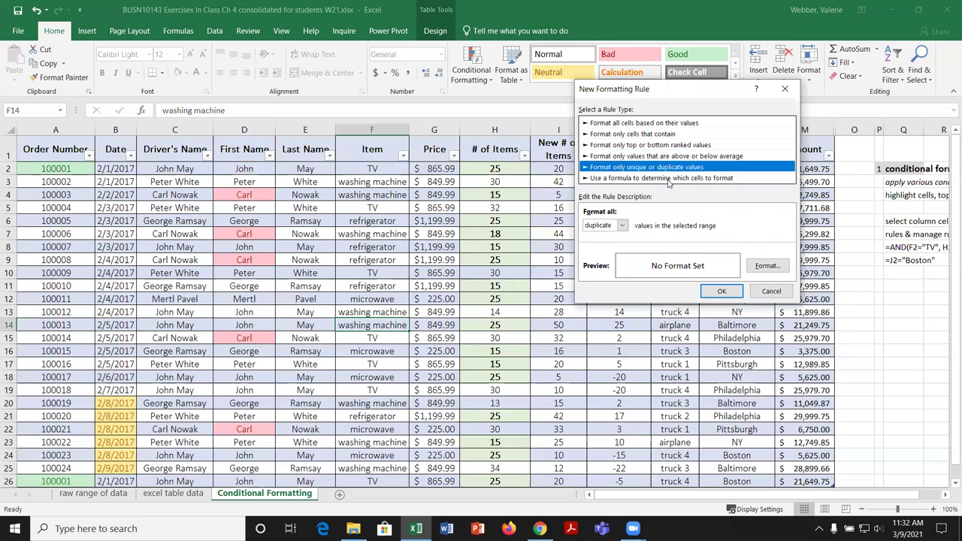
pyautogui.click(669, 179)
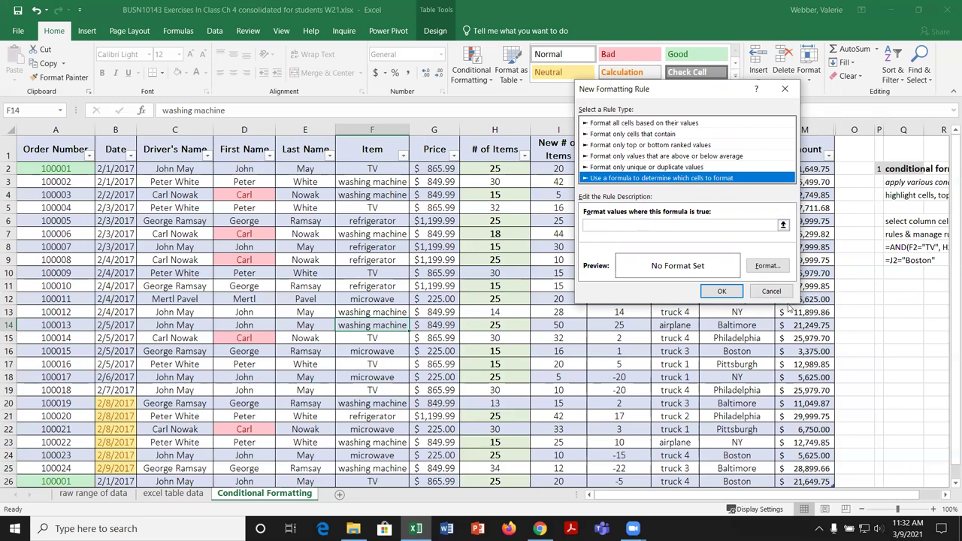
pyautogui.click(773, 292)
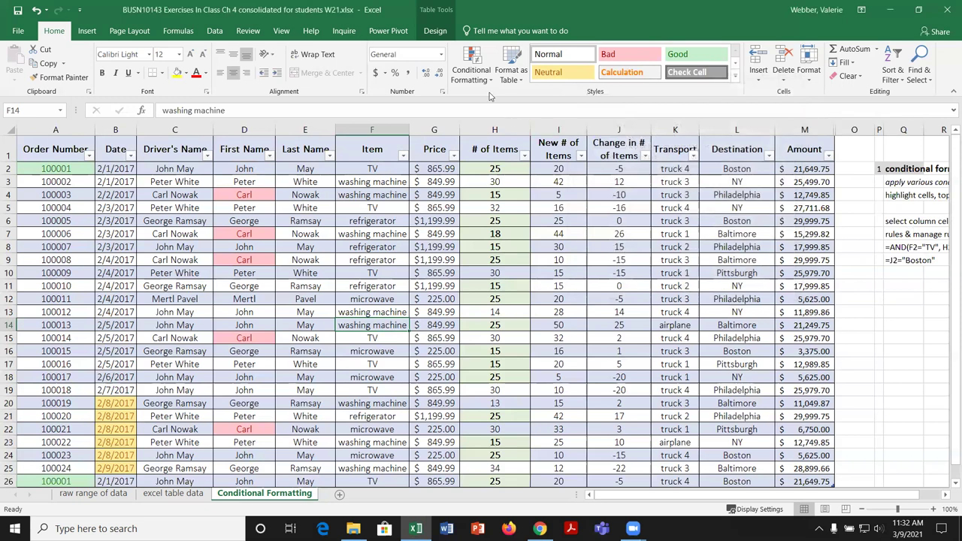
# Step: Delete the date, between 15–25, Duplicate Values and 'Carl' rules, then apply
pyautogui.click(488, 82)
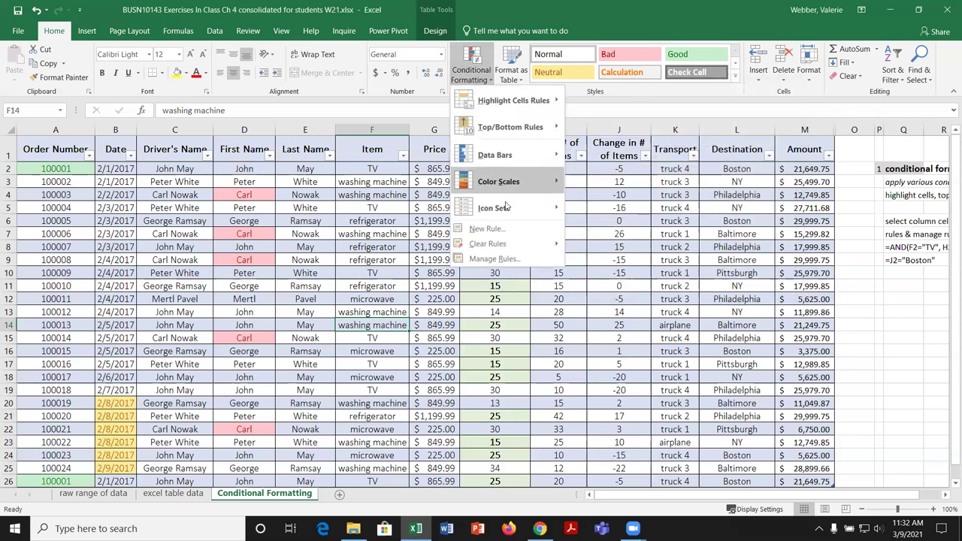
pyautogui.click(493, 259)
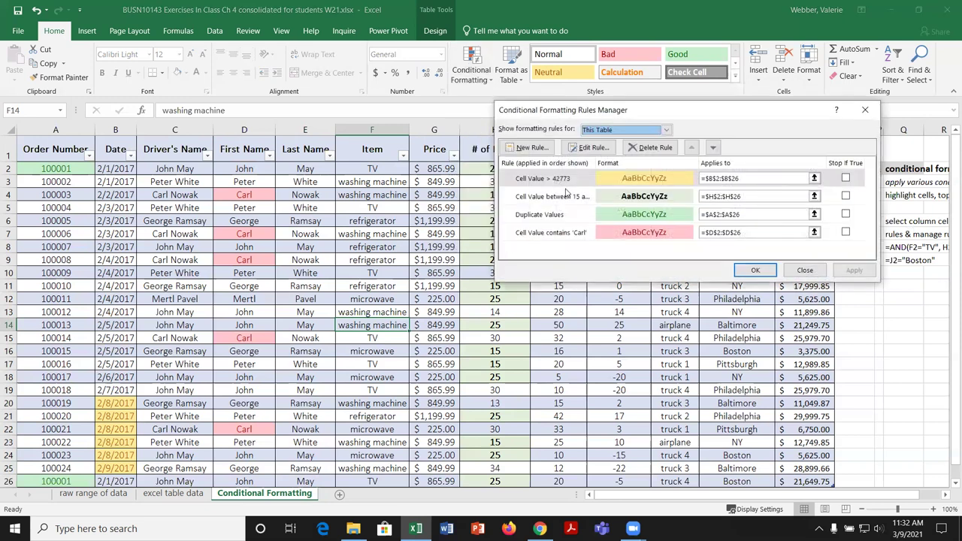
pyautogui.click(640, 149)
pyautogui.click(640, 149)
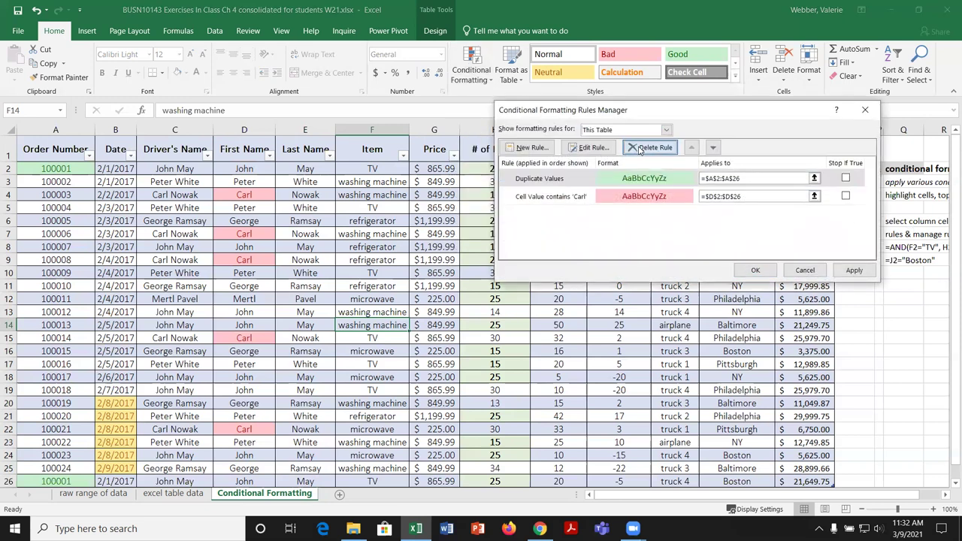
pyautogui.click(640, 149)
pyautogui.click(640, 149)
pyautogui.click(854, 270)
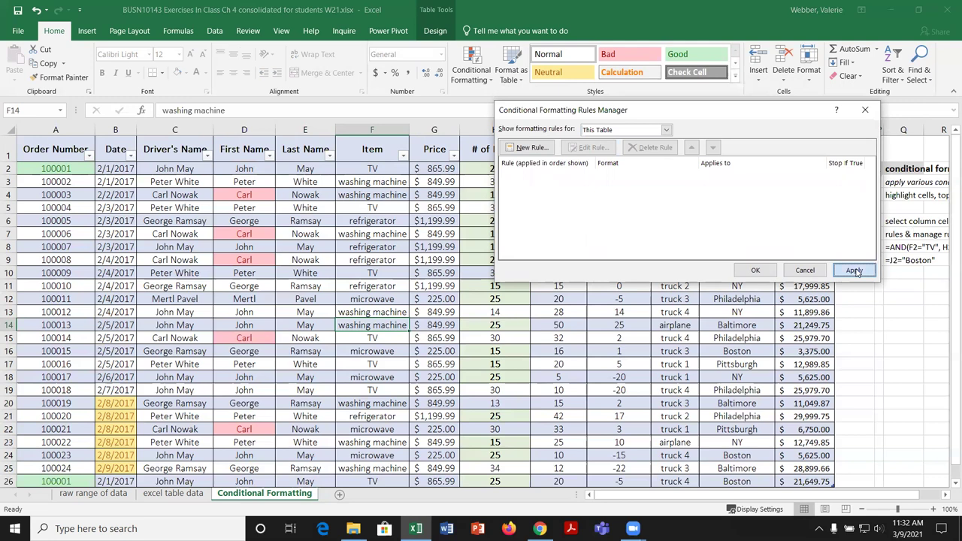
pyautogui.click(756, 270)
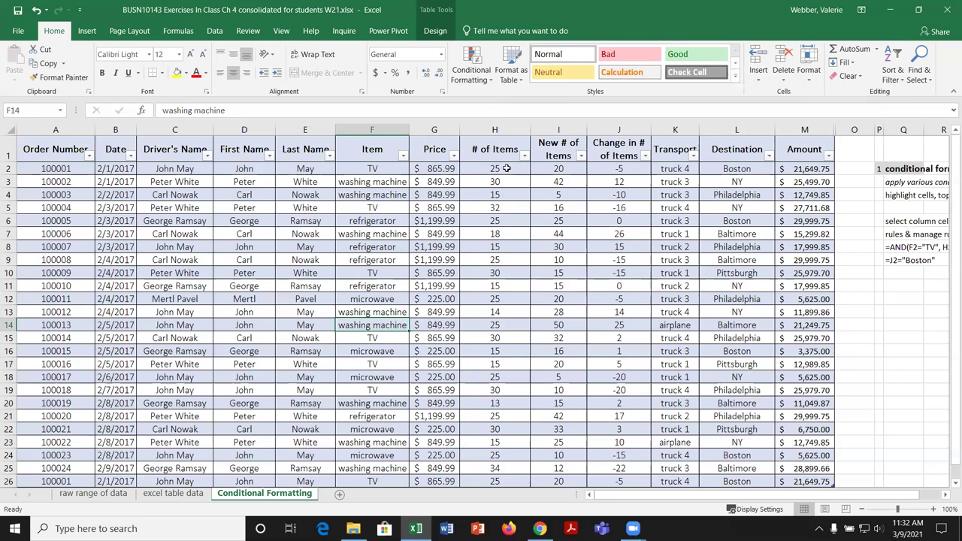
# Step: Select the # of Items values H2:H26 and view the Top/Bottom More Rules ranking choices
pyautogui.moveTo(507, 169); pyautogui.dragTo(508, 483)
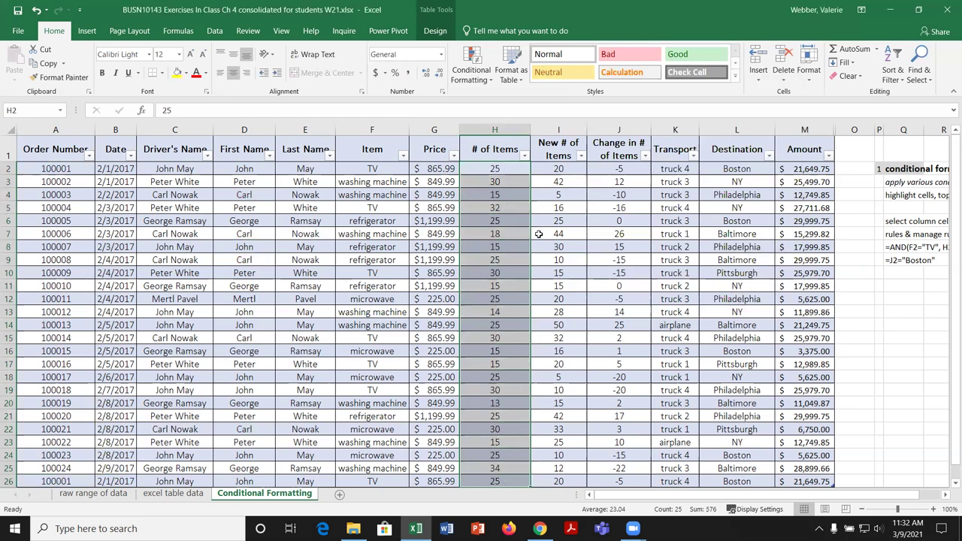
pyautogui.click(487, 79)
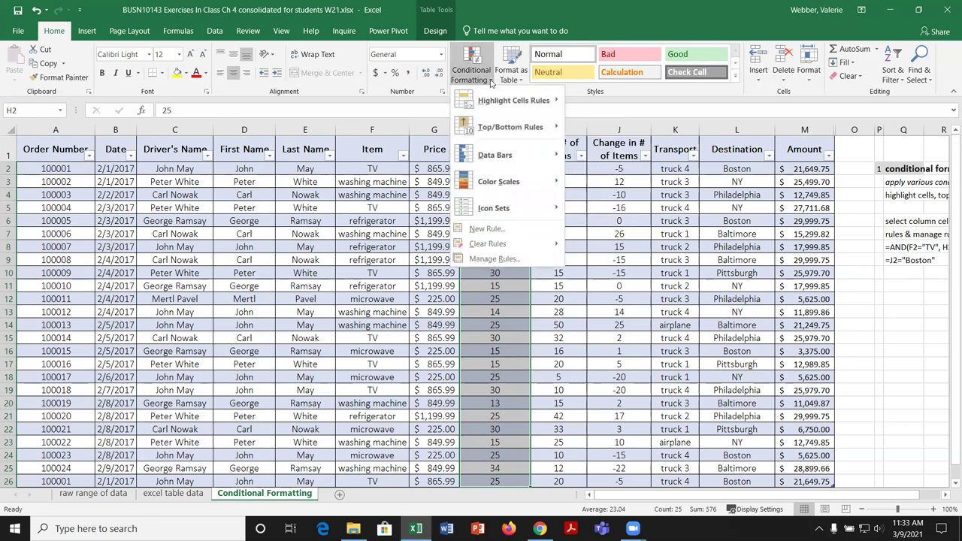
pyautogui.moveTo(525, 126)
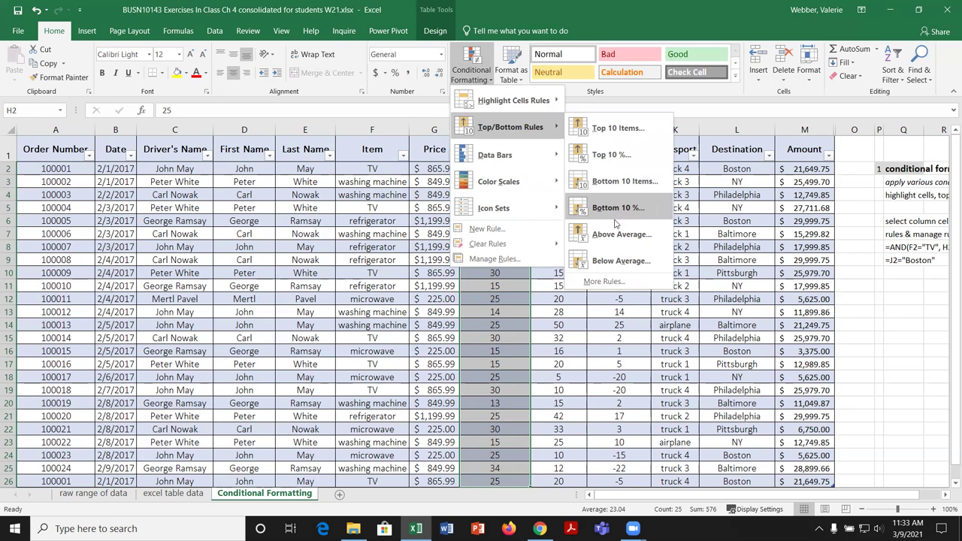
pyautogui.click(617, 281)
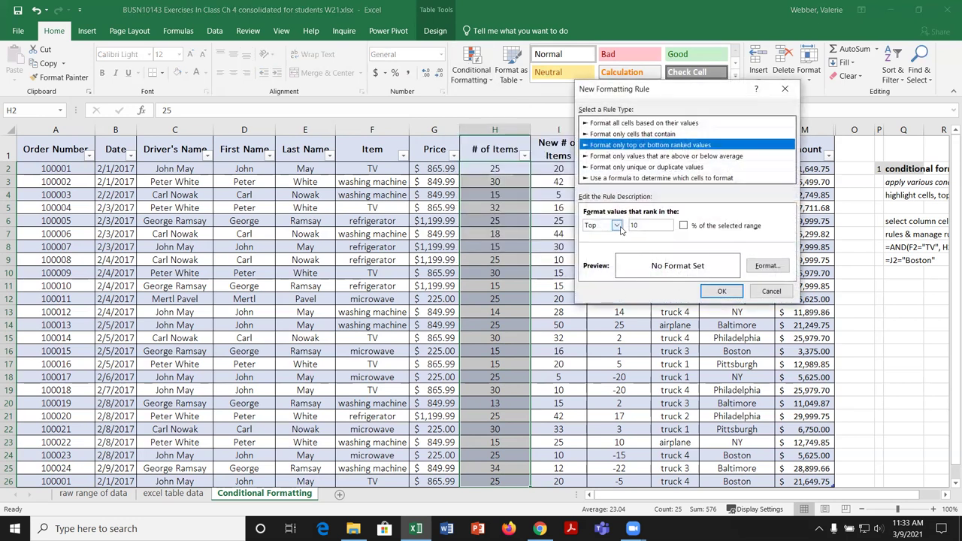
pyautogui.click(618, 227)
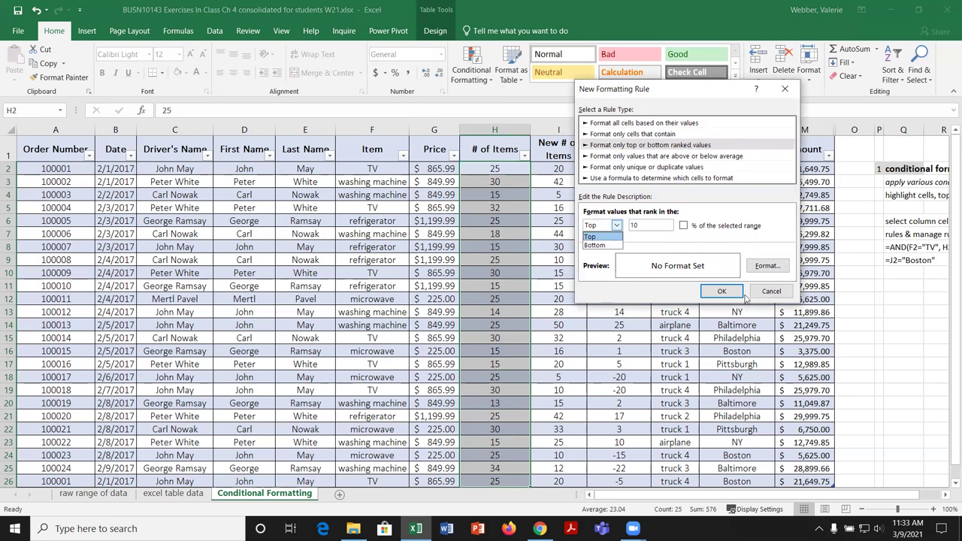
# Step: Cancel the new rule without saving and reopen the Top/Bottom Rules menu
pyautogui.click(771, 294)
pyautogui.click(771, 293)
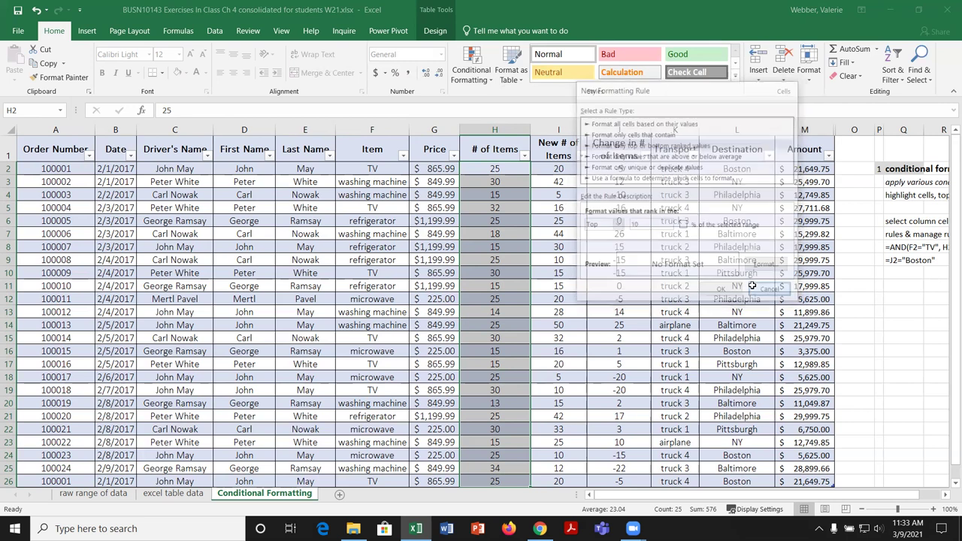
pyautogui.click(472, 67)
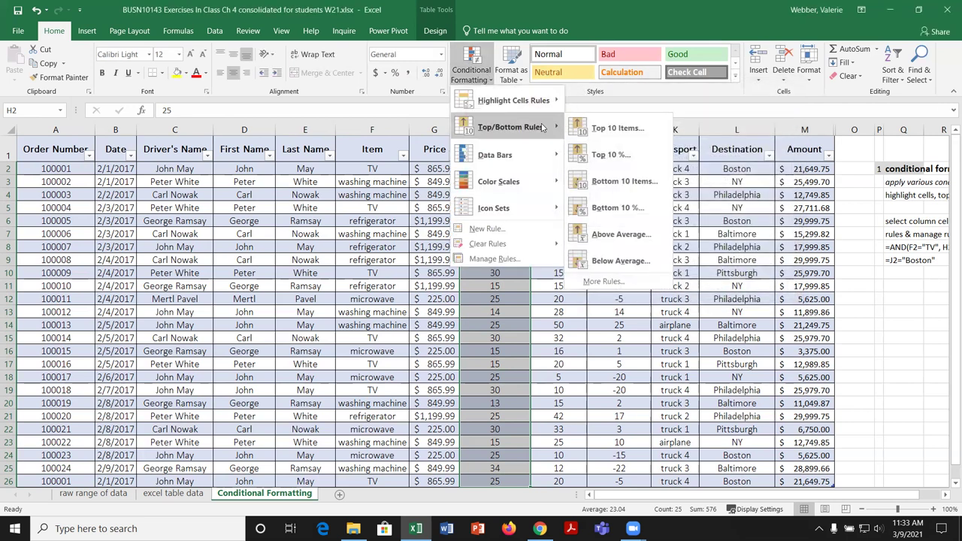
# Step: Start a Top 10 Items rule and lower the count to 3
pyautogui.click(607, 129)
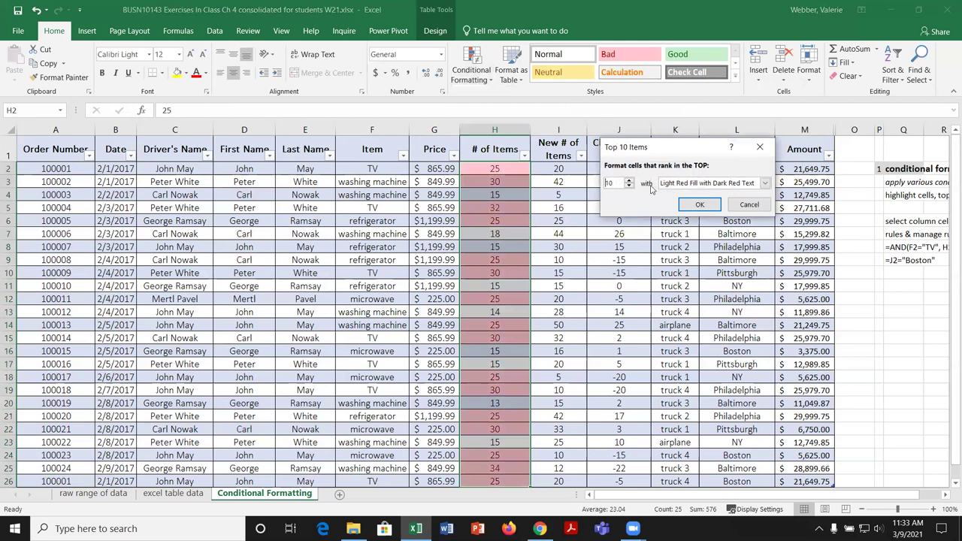
pyautogui.click(629, 186)
pyautogui.click(630, 187)
pyautogui.click(629, 187)
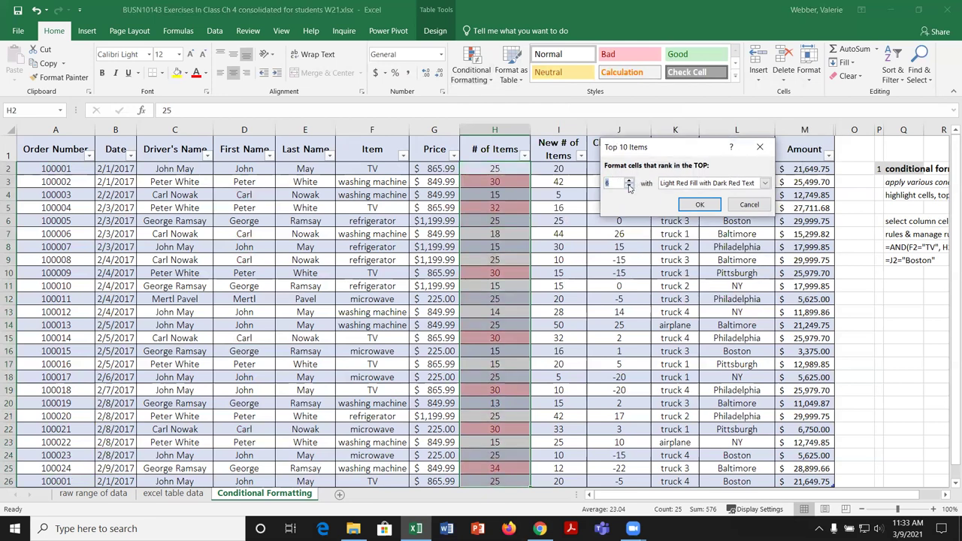
pyautogui.click(629, 187)
# Step: Give the top 3 values a custom light green fill with bold font and apply it
pyautogui.click(768, 183)
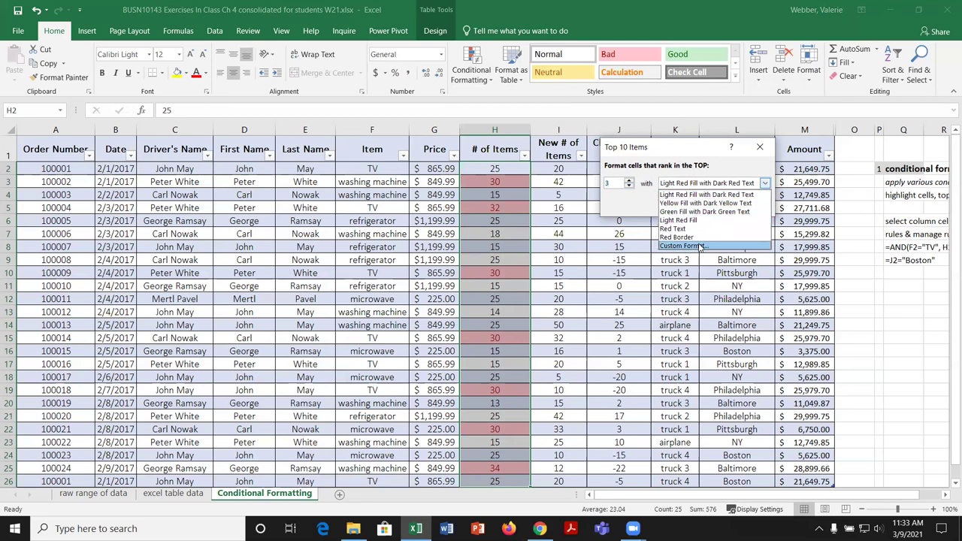
pyautogui.click(699, 247)
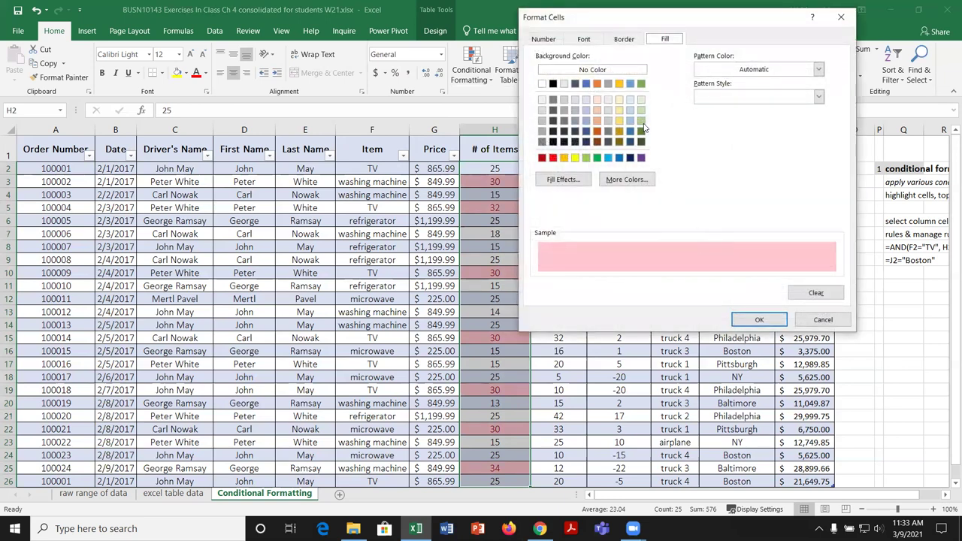
pyautogui.click(642, 121)
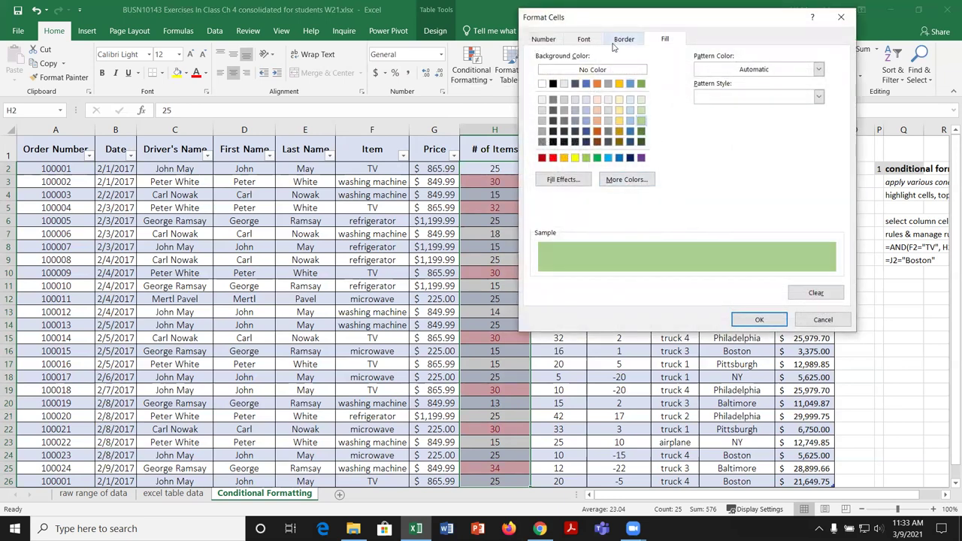
pyautogui.click(585, 39)
pyautogui.click(687, 98)
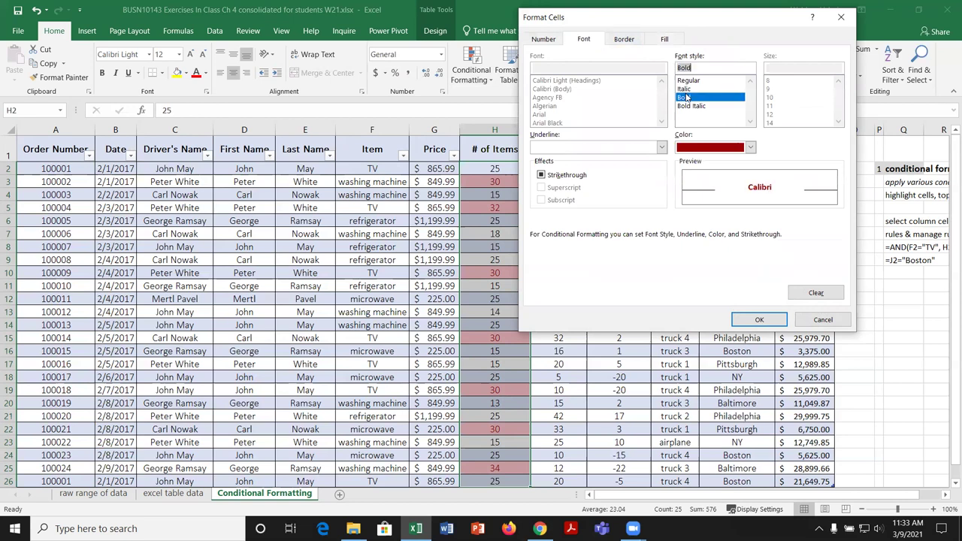
pyautogui.click(759, 320)
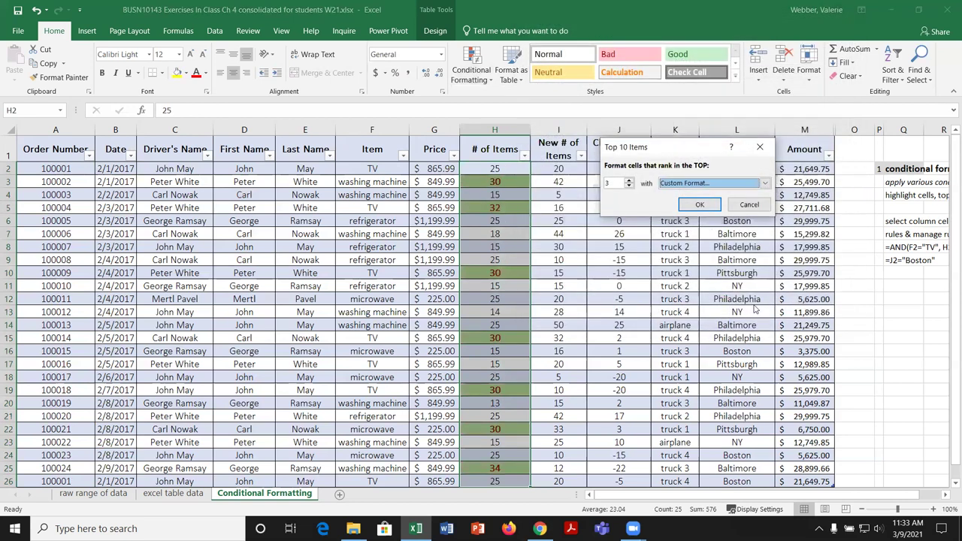
pyautogui.click(693, 207)
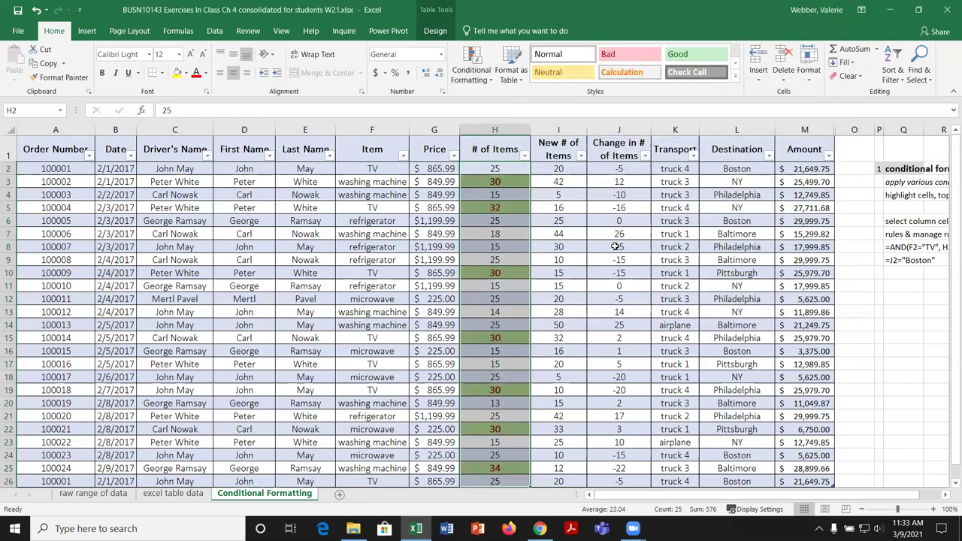
pyautogui.click(563, 205)
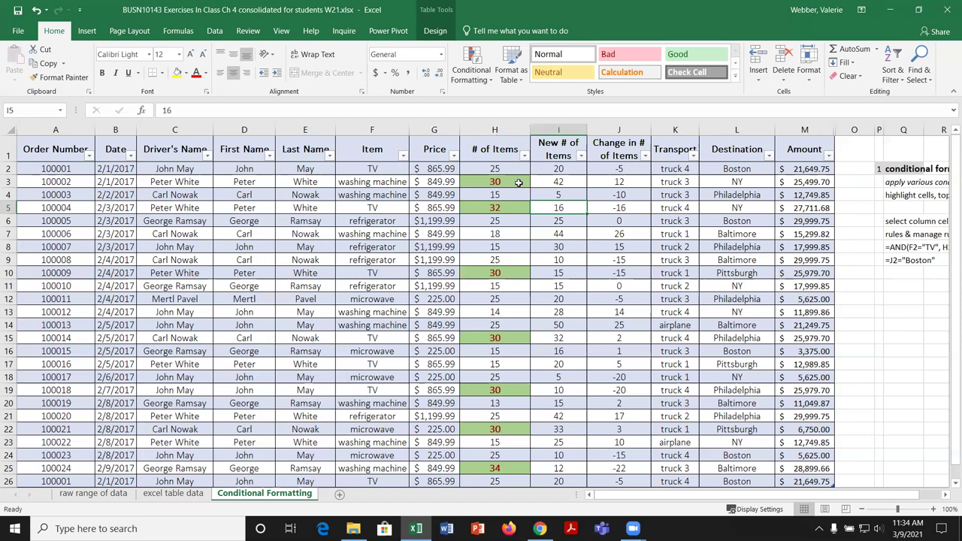
# Step: Undo the green top-3 highlighting and start a Top 10% rule
pyautogui.click(36, 12)
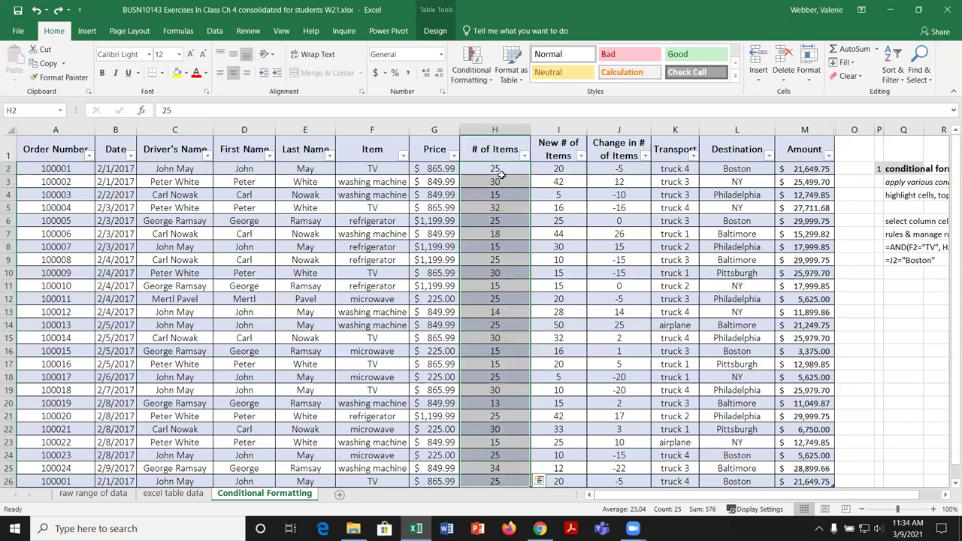
pyautogui.click(484, 76)
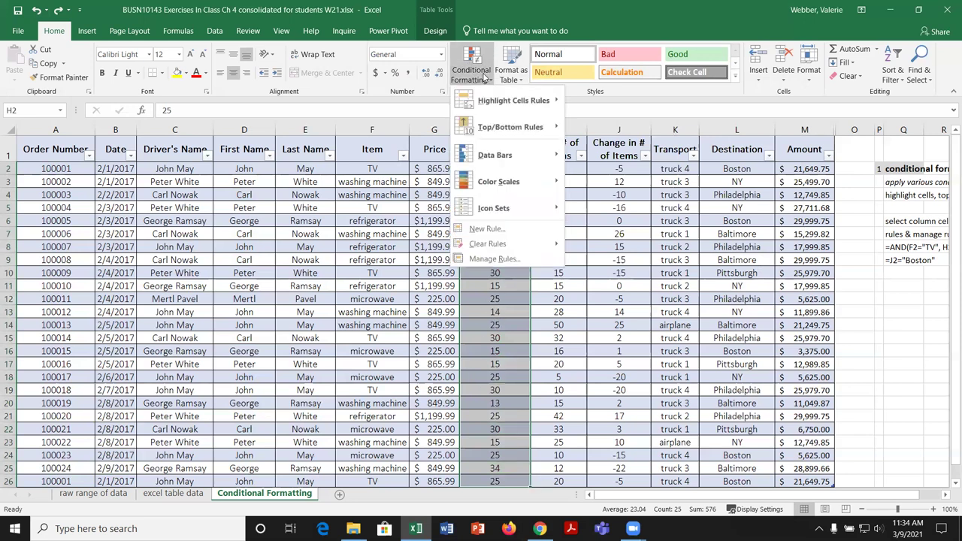
pyautogui.moveTo(517, 128)
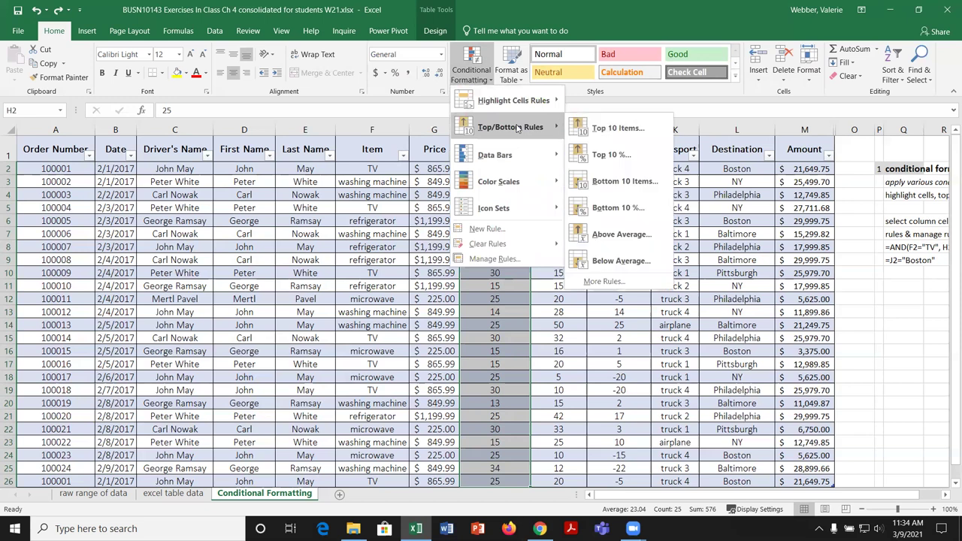
pyautogui.click(615, 155)
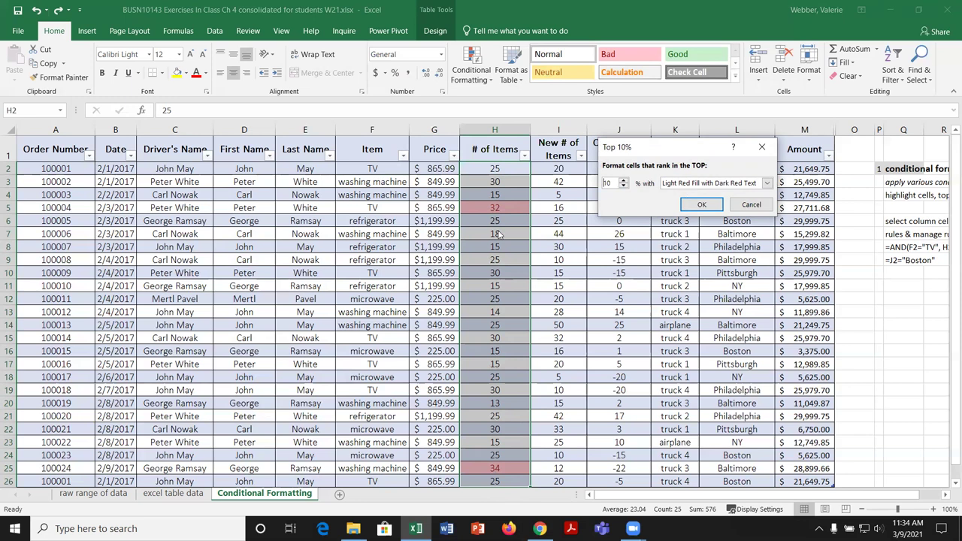
# Step: Set the rule to the top 20% with Yellow Fill with Dark Yellow Text
pyautogui.click(624, 180)
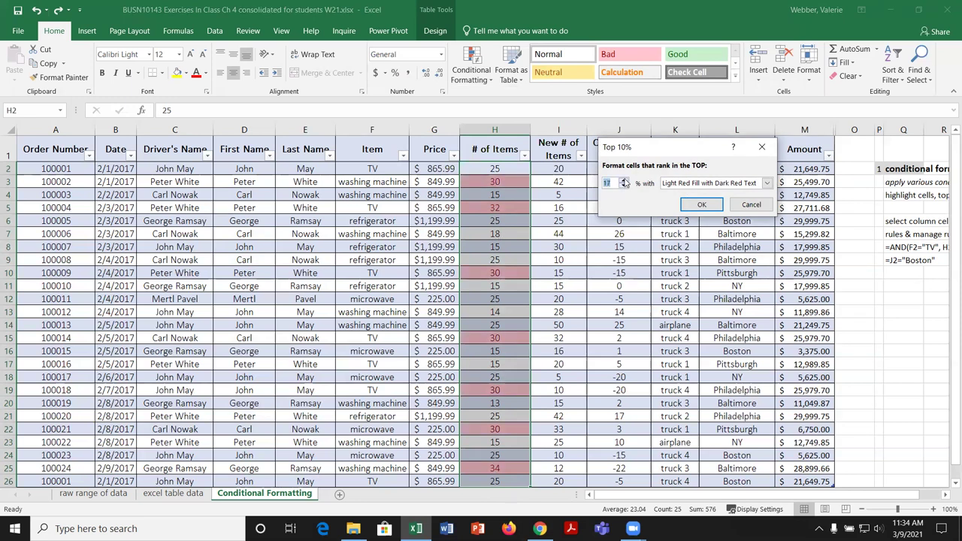
pyautogui.click(624, 180)
pyautogui.click(624, 185)
pyautogui.click(767, 183)
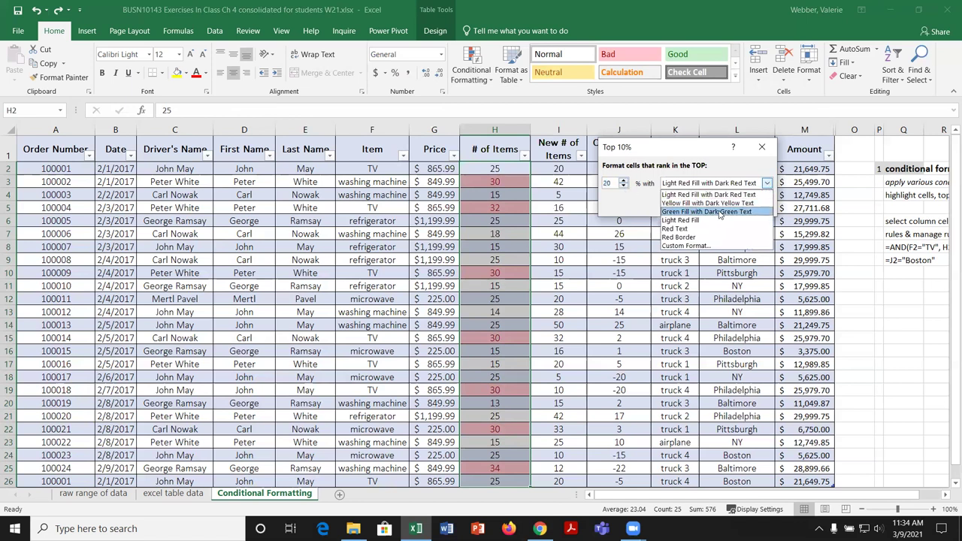
pyautogui.click(681, 206)
pyautogui.click(701, 206)
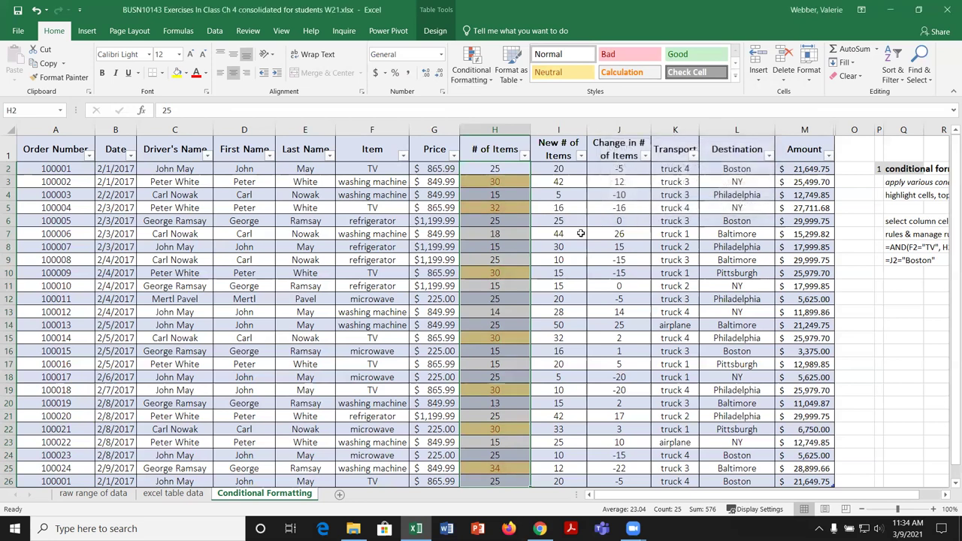
# Step: Undo the yellow top-20% rule and apply a Bottom 8 Items light red rule
pyautogui.click(527, 237)
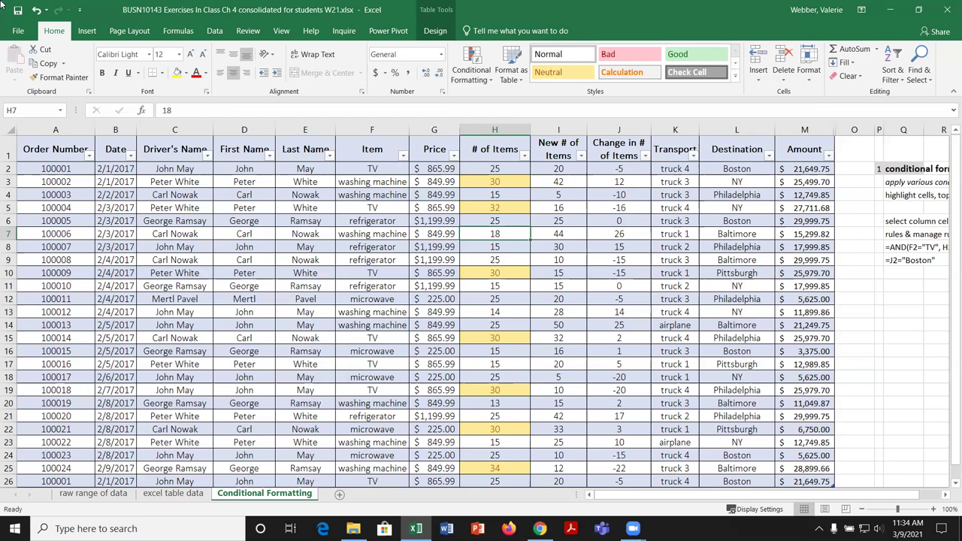
pyautogui.click(36, 10)
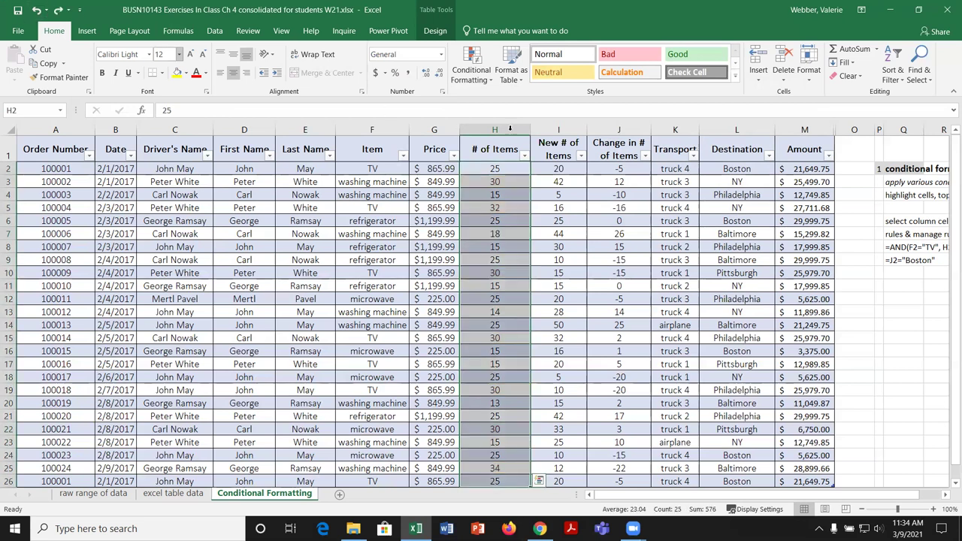
pyautogui.click(485, 78)
pyautogui.moveTo(529, 130)
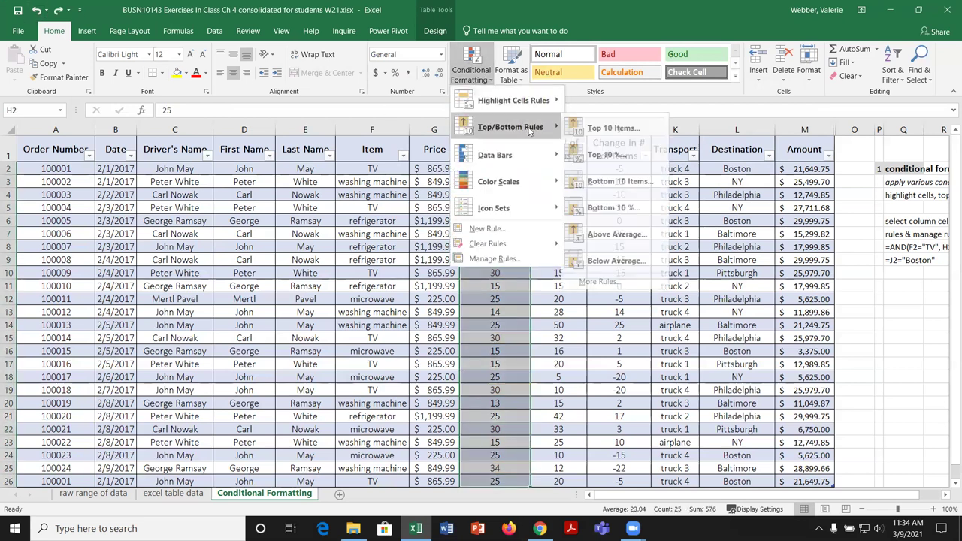
pyautogui.click(631, 182)
pyautogui.click(630, 187)
pyautogui.click(629, 187)
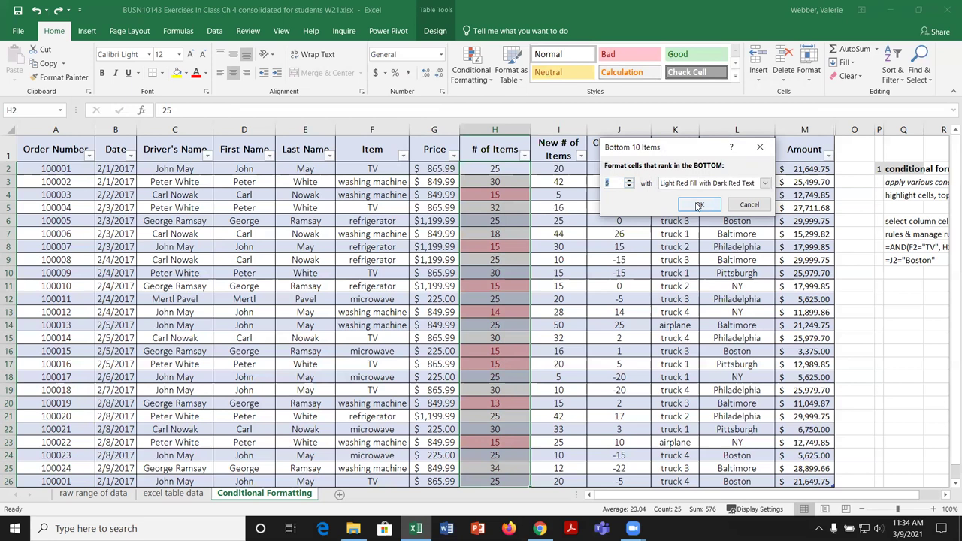
pyautogui.click(699, 204)
# Step: Undo the bottom 8 red highlighting and reopen Conditional Formatting
pyautogui.click(560, 260)
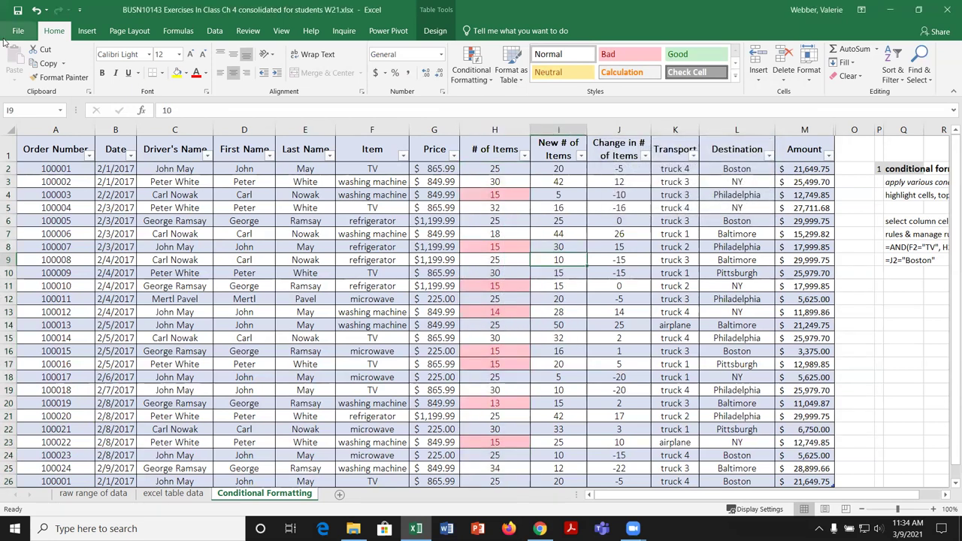
pyautogui.click(36, 11)
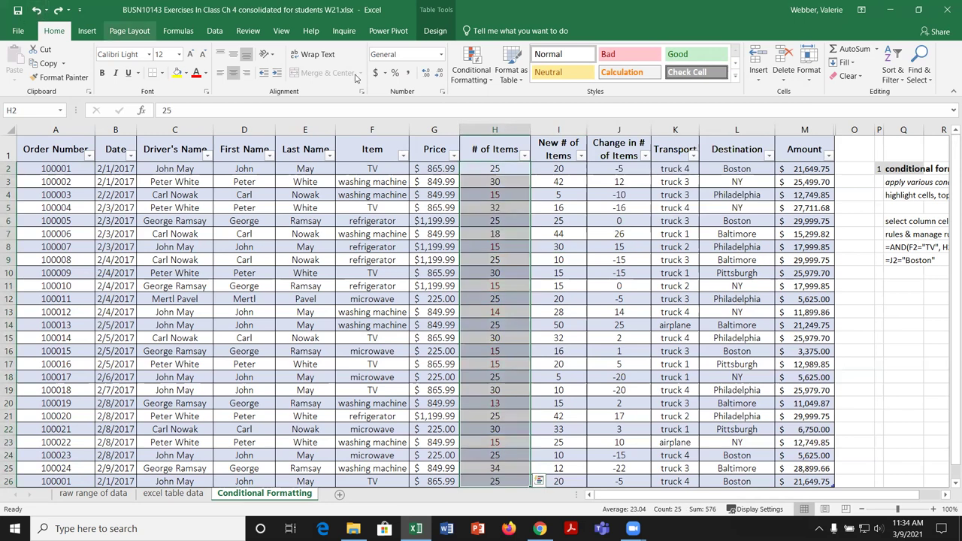
pyautogui.click(491, 81)
pyautogui.moveTo(519, 128)
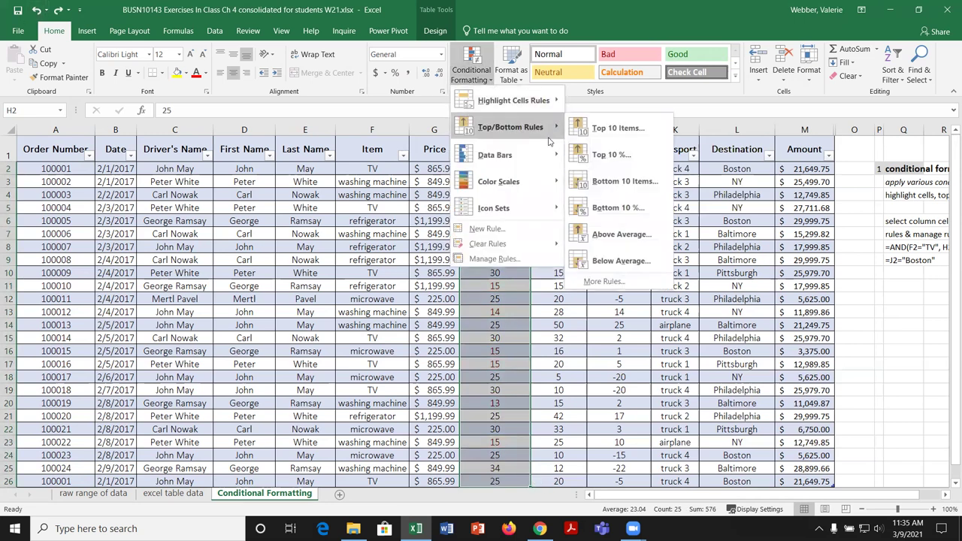
pyautogui.click(616, 208)
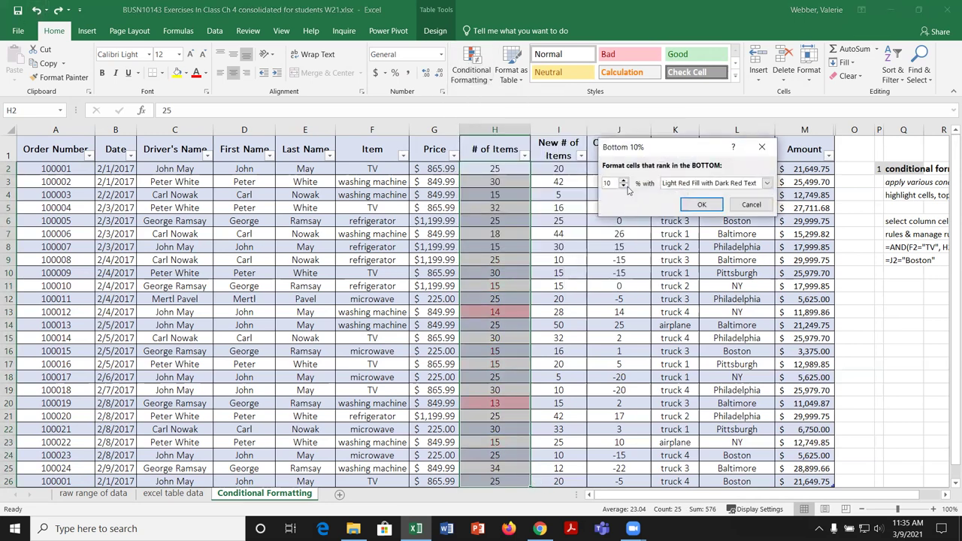
pyautogui.click(703, 205)
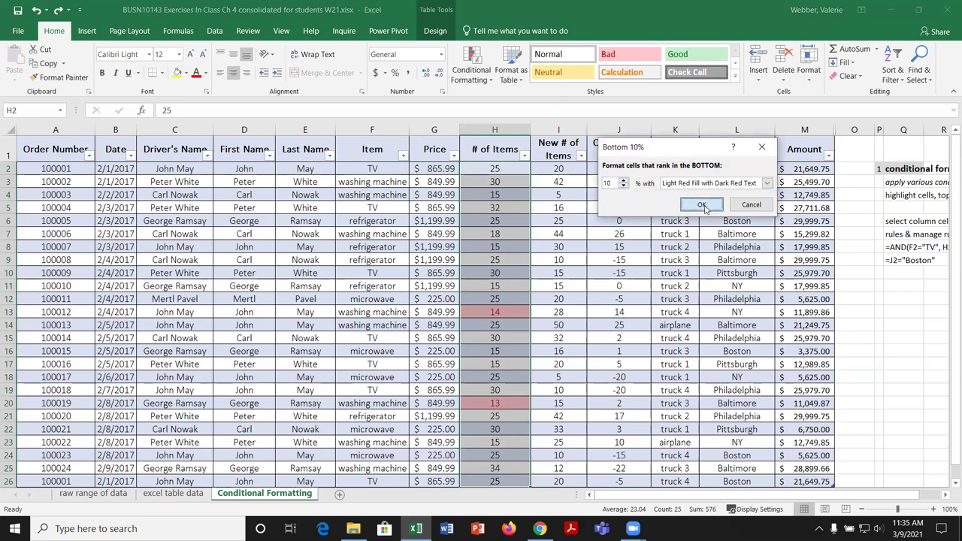
pyautogui.scroll(-2, 524, 341)
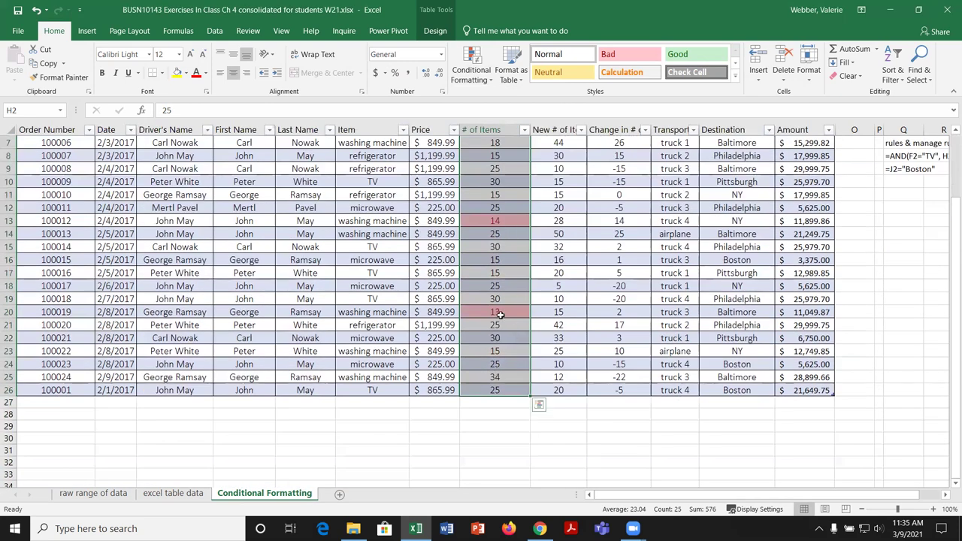
pyautogui.scroll(2, 499, 314)
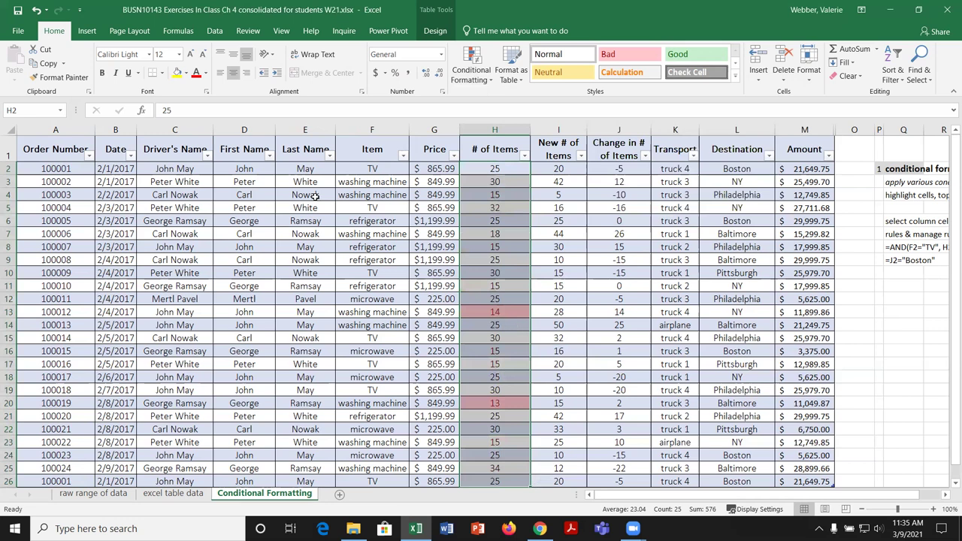
pyautogui.click(37, 12)
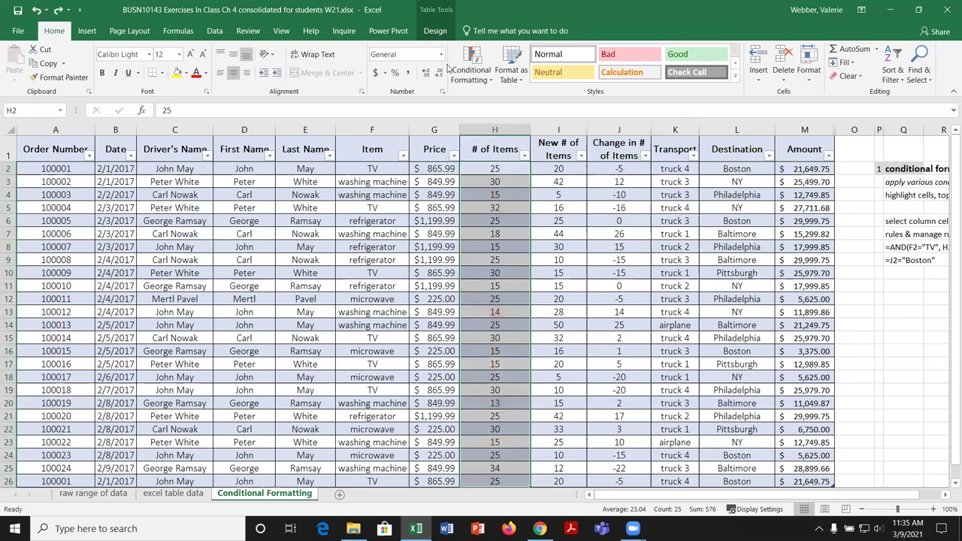
pyautogui.click(481, 79)
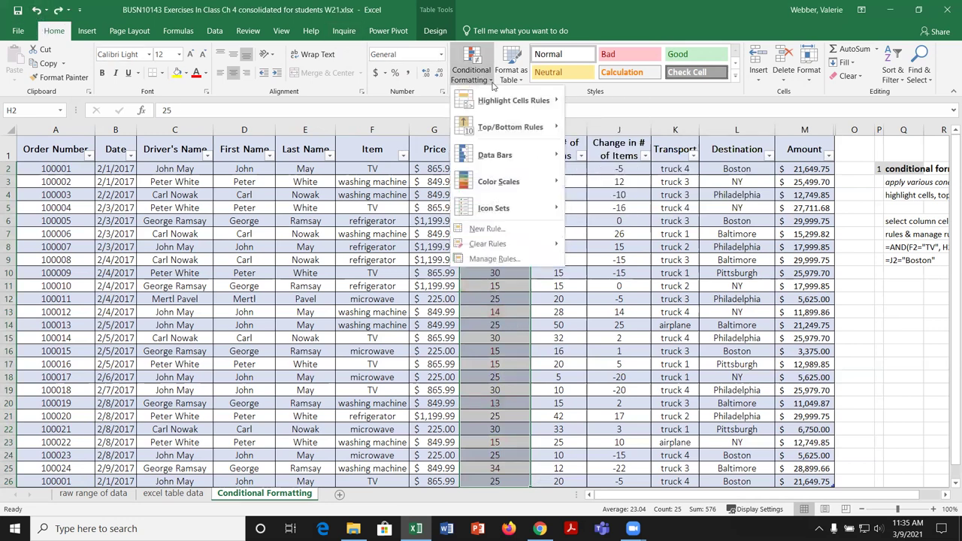
# Step: Add an Above Average rule with Yellow Fill with Dark Yellow Text, highlighting 25, 30, 32, 34
pyautogui.moveTo(526, 127)
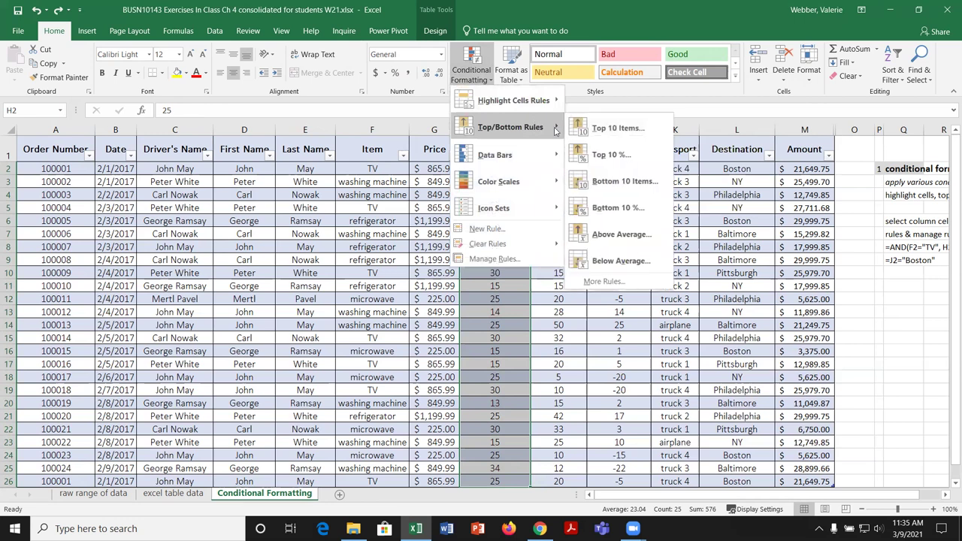
pyautogui.click(638, 235)
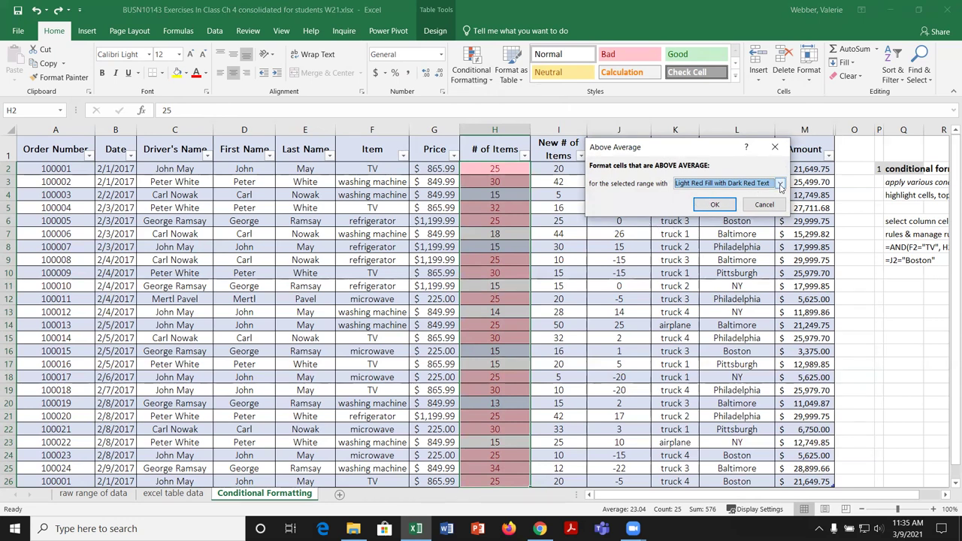
pyautogui.click(780, 186)
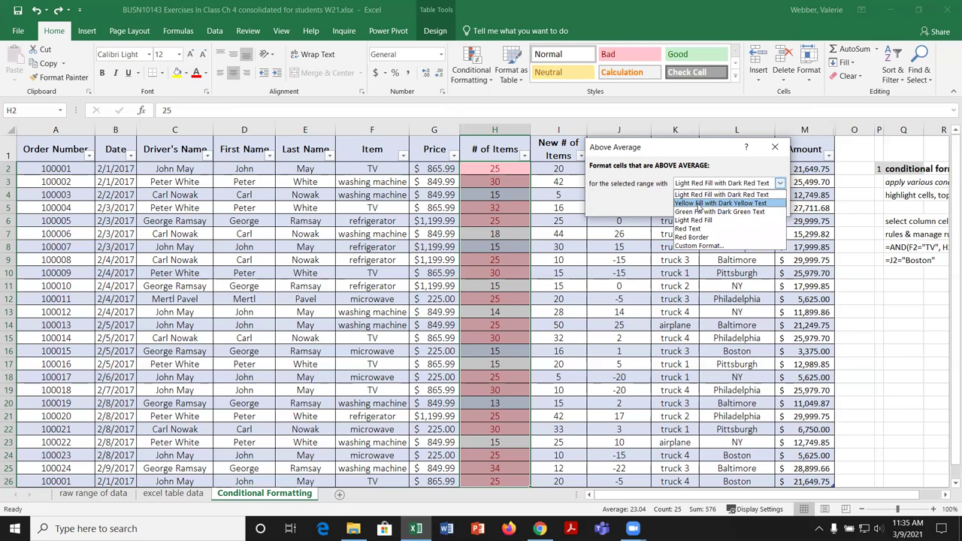
pyautogui.click(691, 209)
pyautogui.click(715, 204)
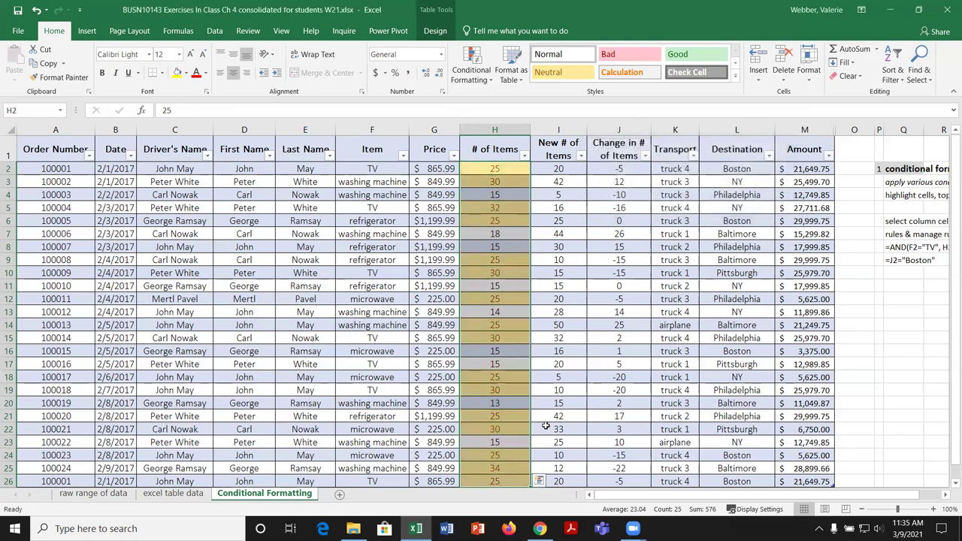
pyautogui.scroll(-2, 487, 421)
pyautogui.click(431, 390)
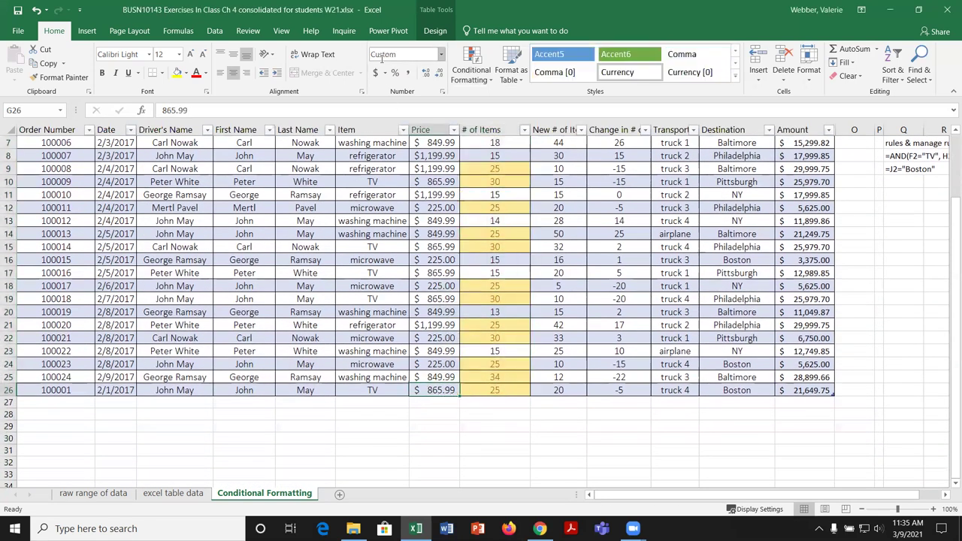
# Step: Turn on the table's Total Row and set H27's total to Average, showing 23.04
pyautogui.click(434, 30)
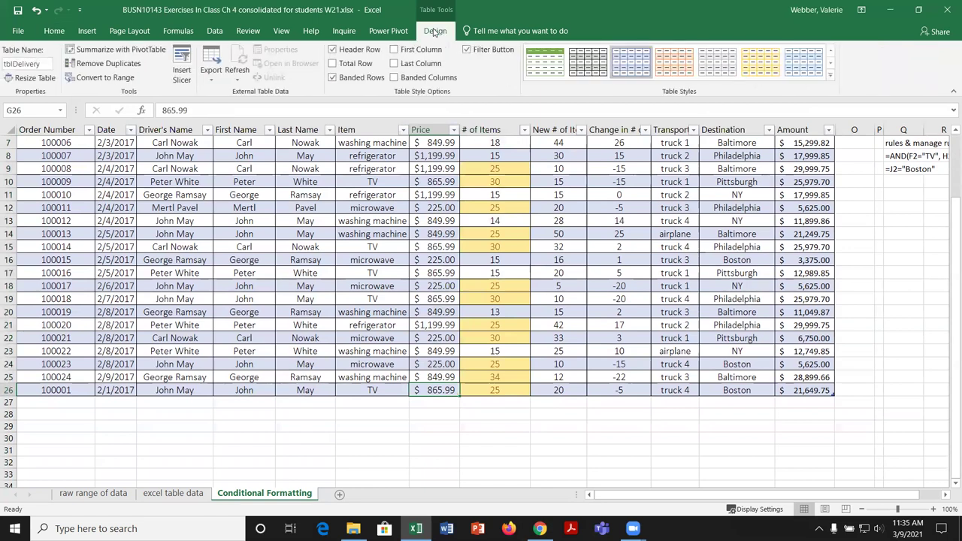
pyautogui.click(333, 64)
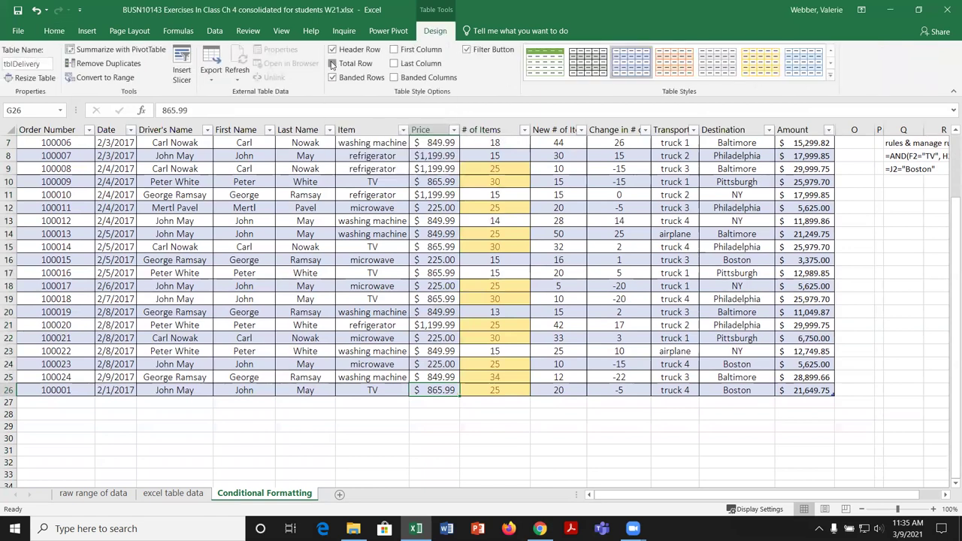
pyautogui.click(508, 404)
pyautogui.click(537, 405)
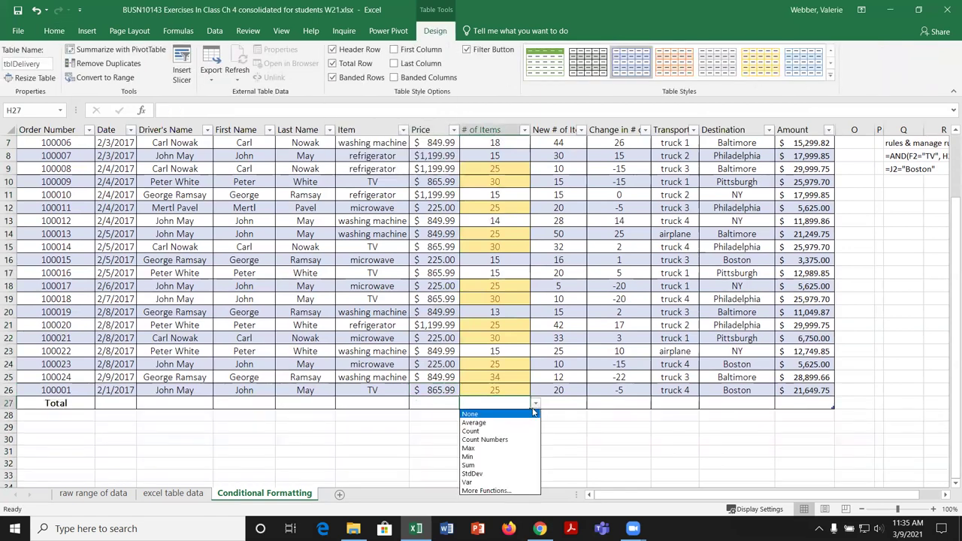
pyautogui.click(488, 421)
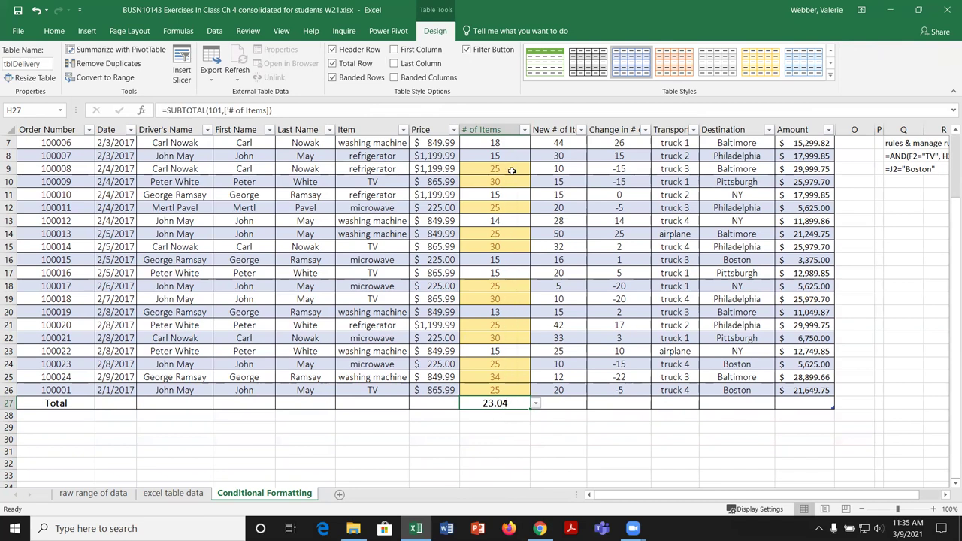
pyautogui.scroll(2, 511, 171)
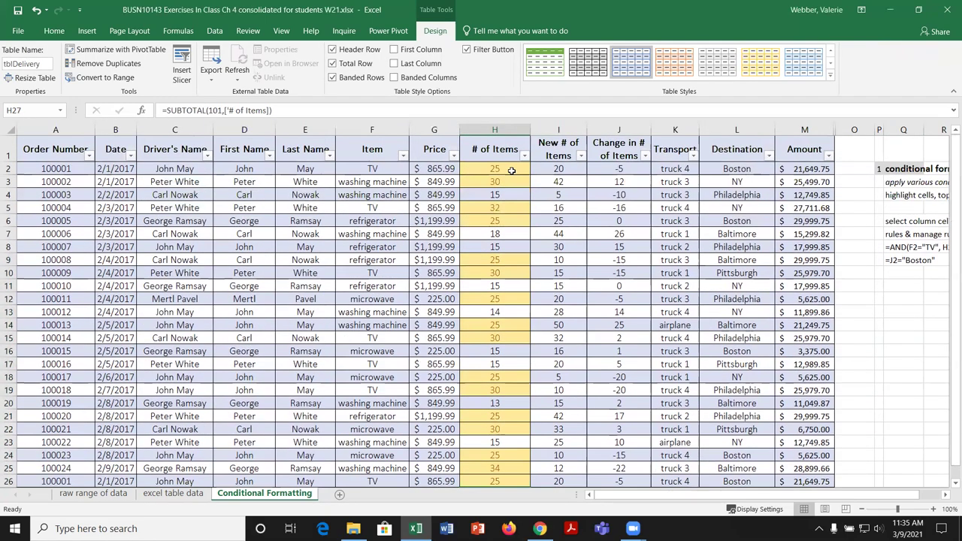
pyautogui.scroll(-1, 512, 170)
pyautogui.scroll(2, 513, 195)
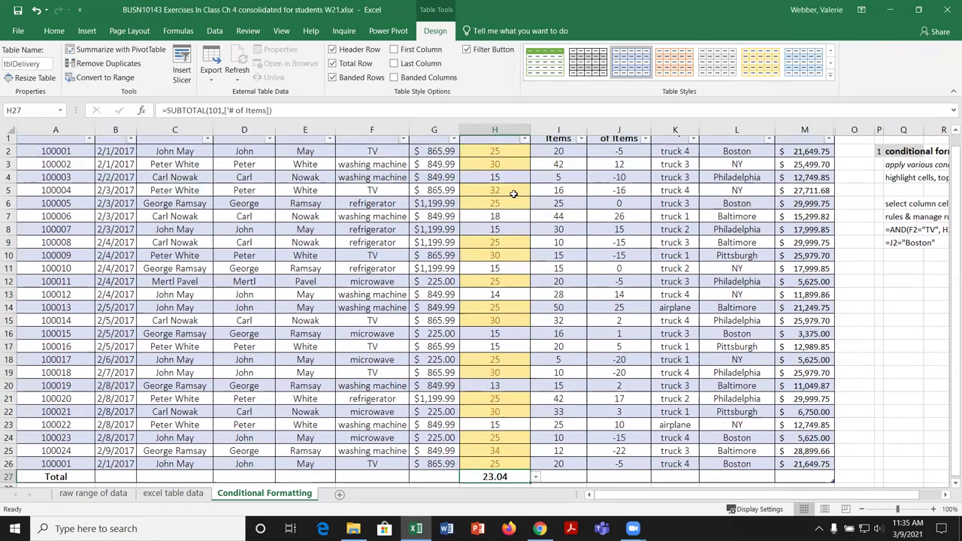
pyautogui.scroll(-2, 516, 480)
pyautogui.scroll(-1, 516, 480)
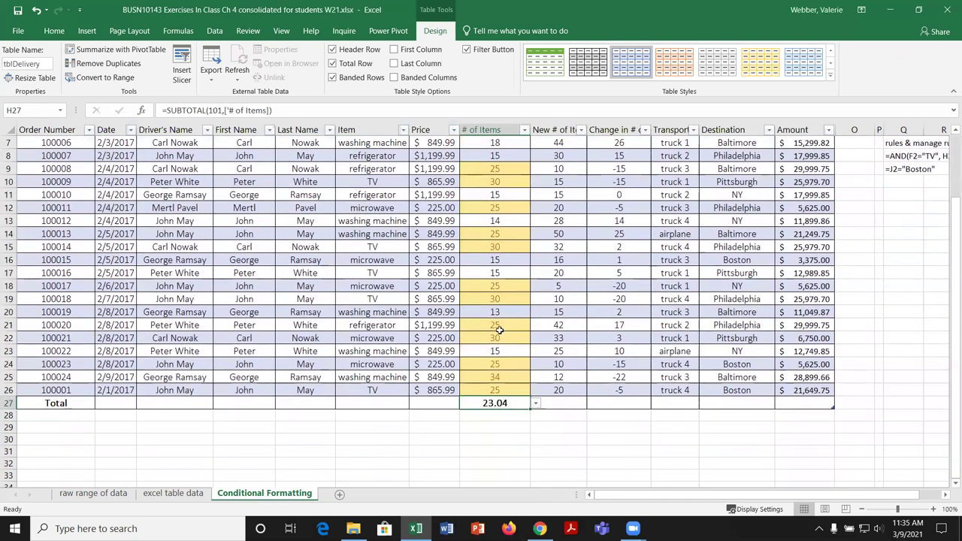
pyautogui.scroll(2, 503, 293)
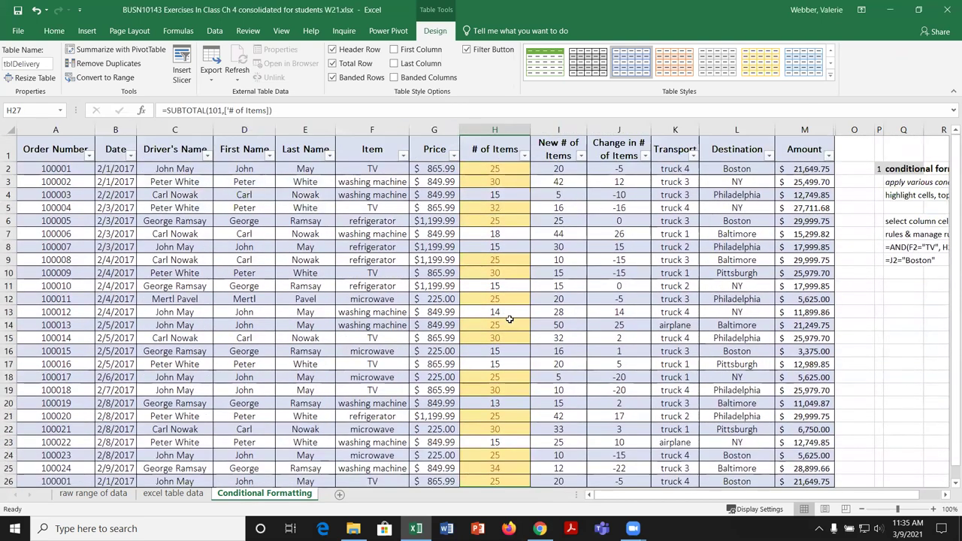
# Step: Delete the Above Average rule in the Rules Manager, then reselect H2:H26
pyautogui.click(489, 169)
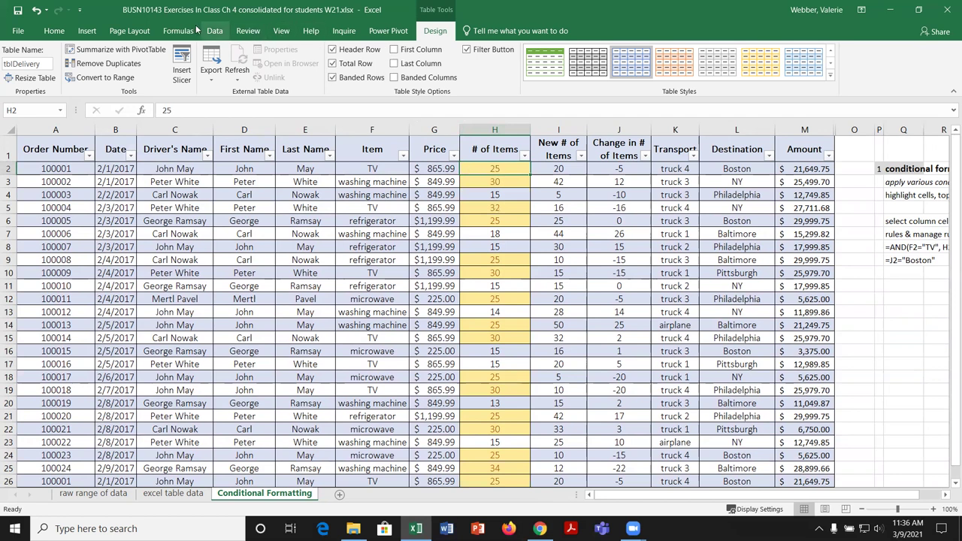
pyautogui.click(65, 36)
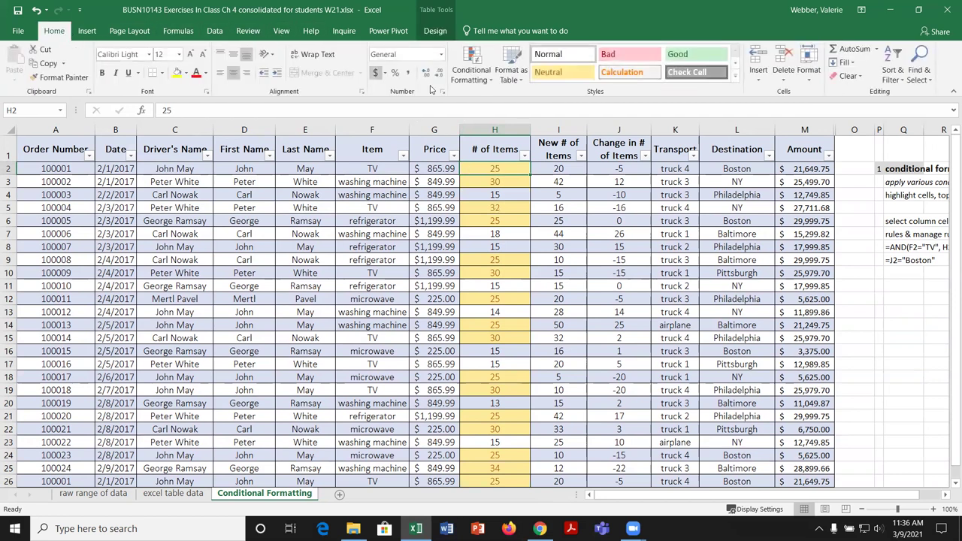
pyautogui.click(487, 80)
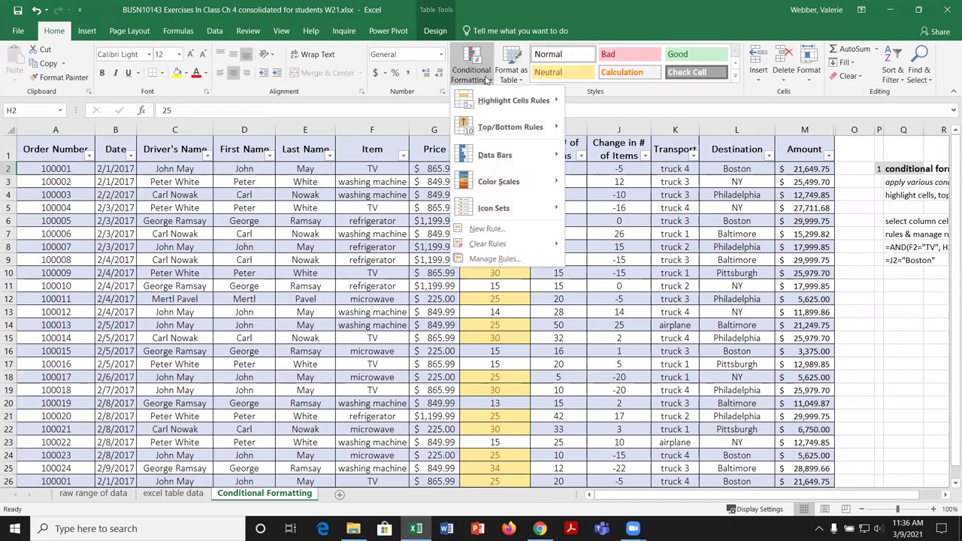
pyautogui.click(515, 260)
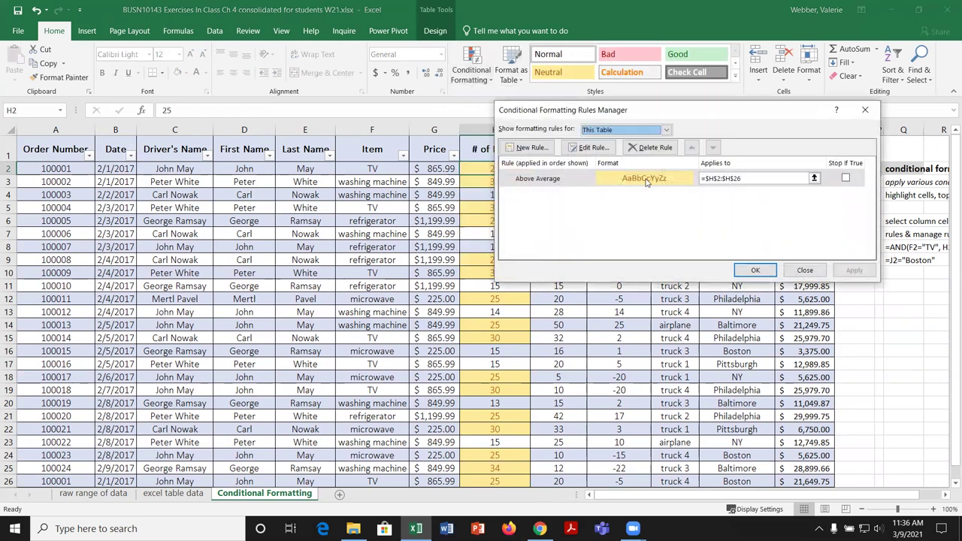
pyautogui.click(583, 179)
pyautogui.click(651, 147)
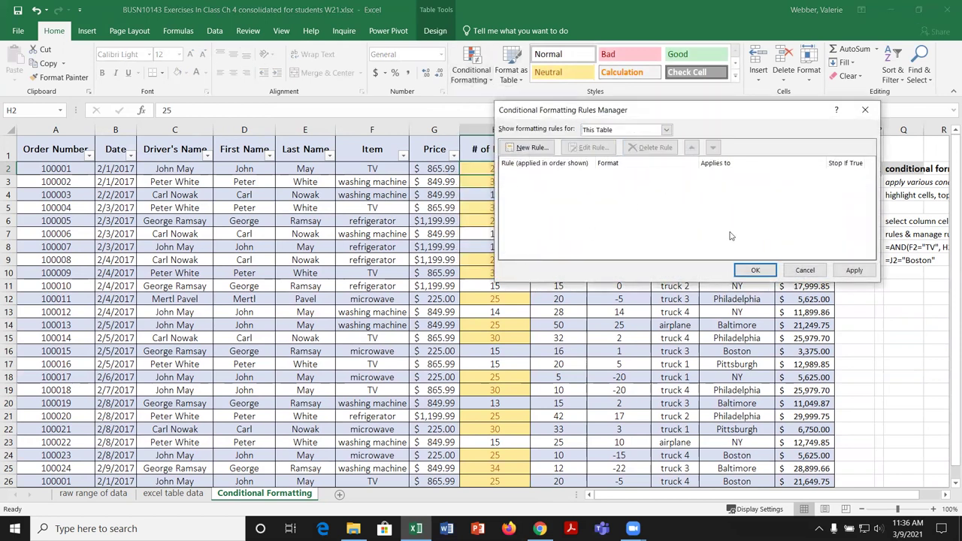
pyautogui.click(854, 272)
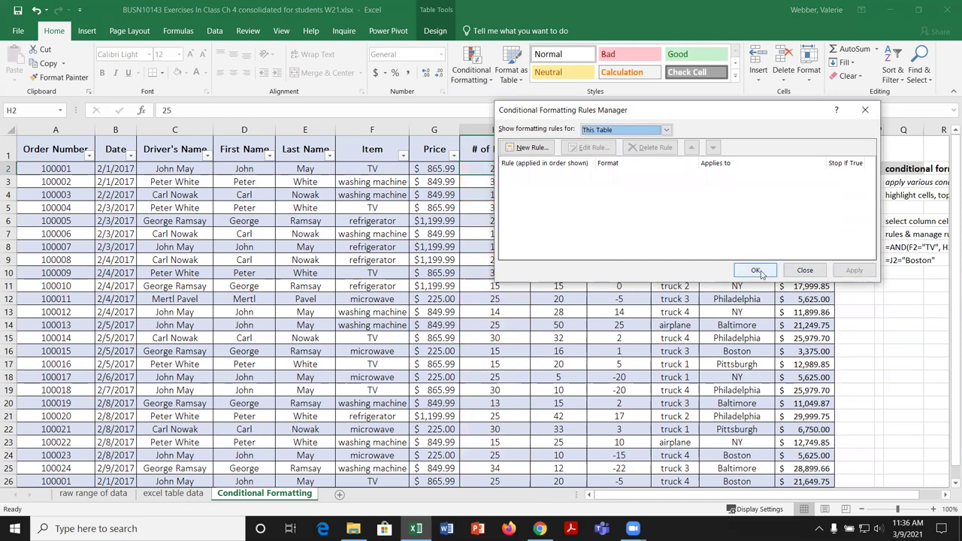
pyautogui.click(754, 272)
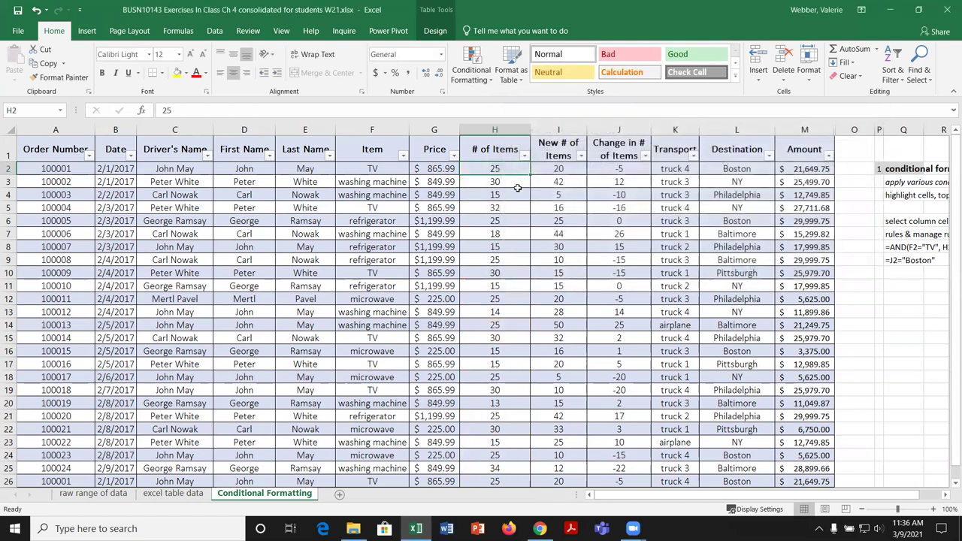
pyautogui.moveTo(515, 170); pyautogui.dragTo(511, 483)
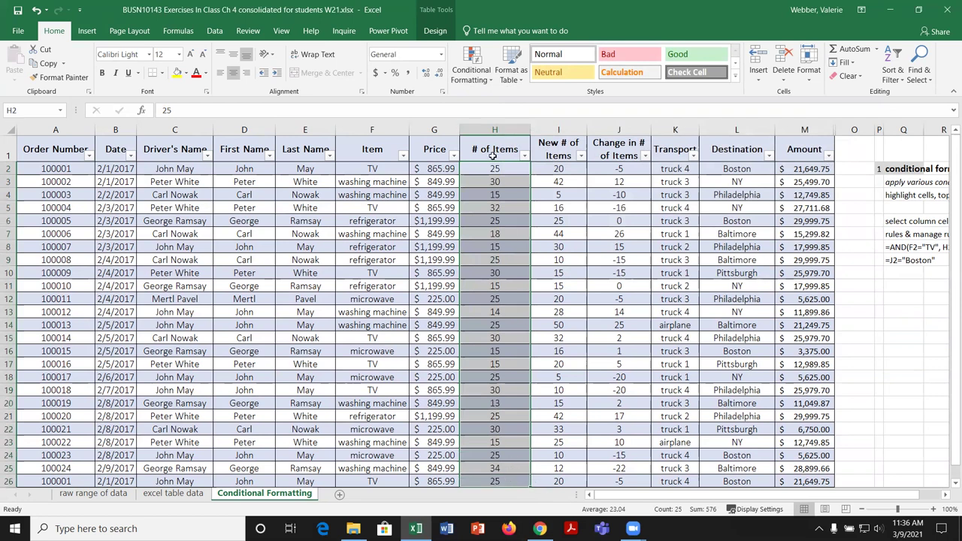
# Step: Add a Below Average rule with Light Red Fill with Dark Red Text, shading 13, 14, 15, 18
pyautogui.click(489, 78)
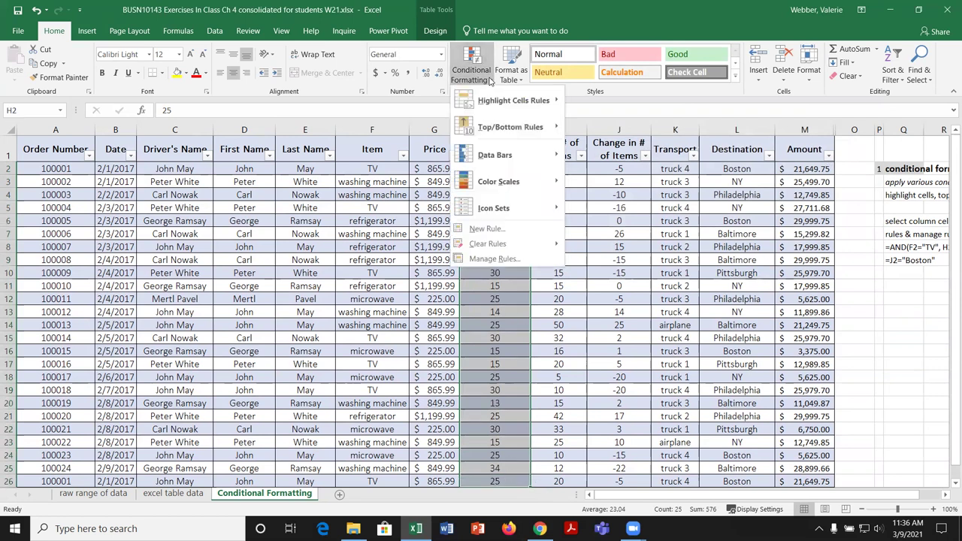
pyautogui.moveTo(525, 128)
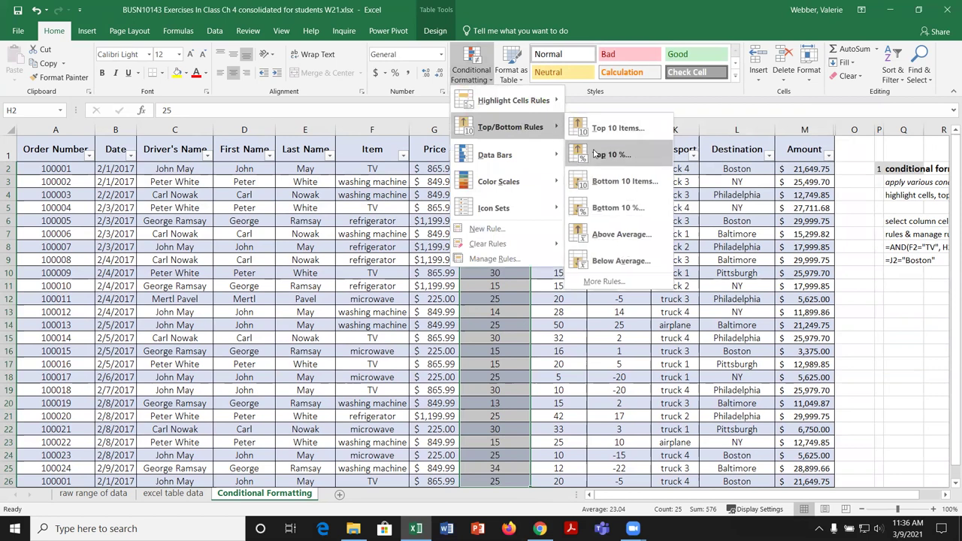
pyautogui.click(621, 261)
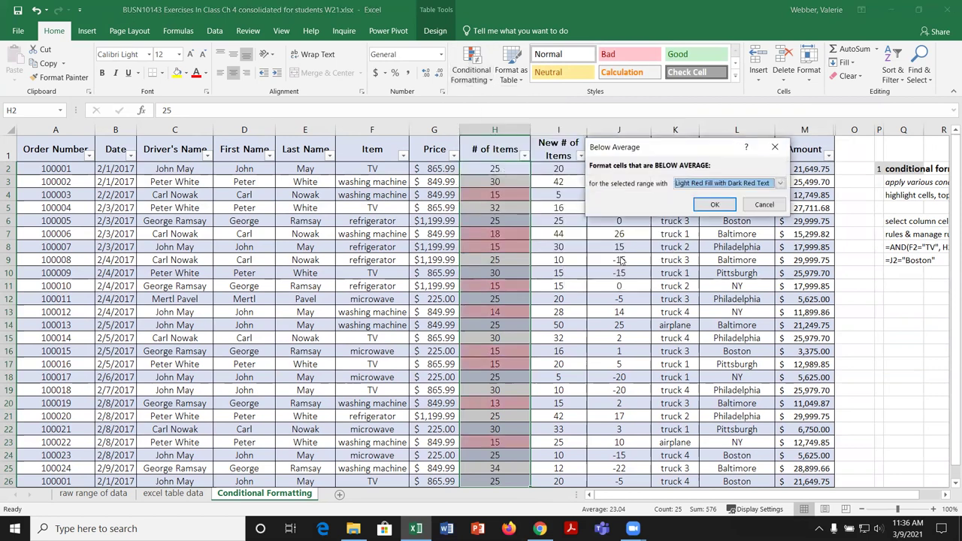
pyautogui.click(713, 205)
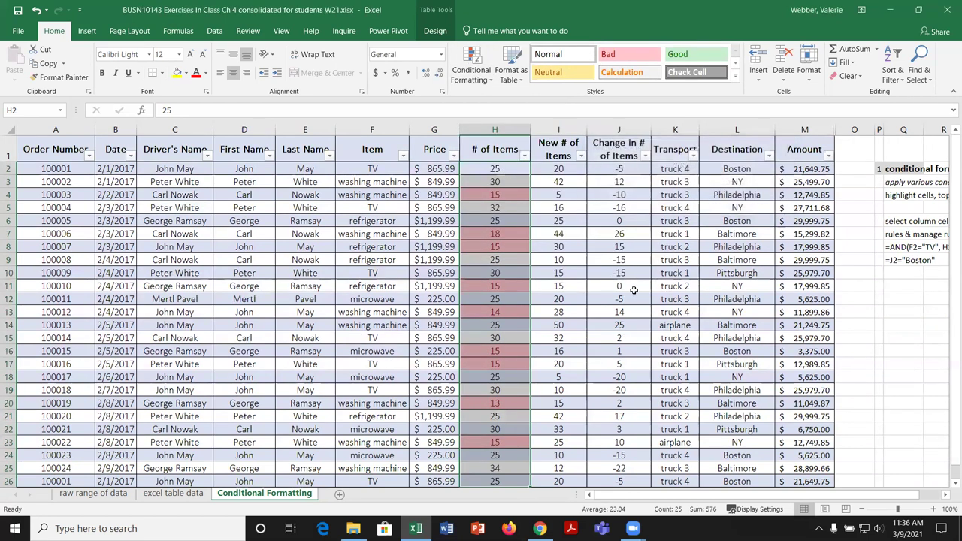
pyautogui.click(577, 284)
pyautogui.scroll(-1, 589, 279)
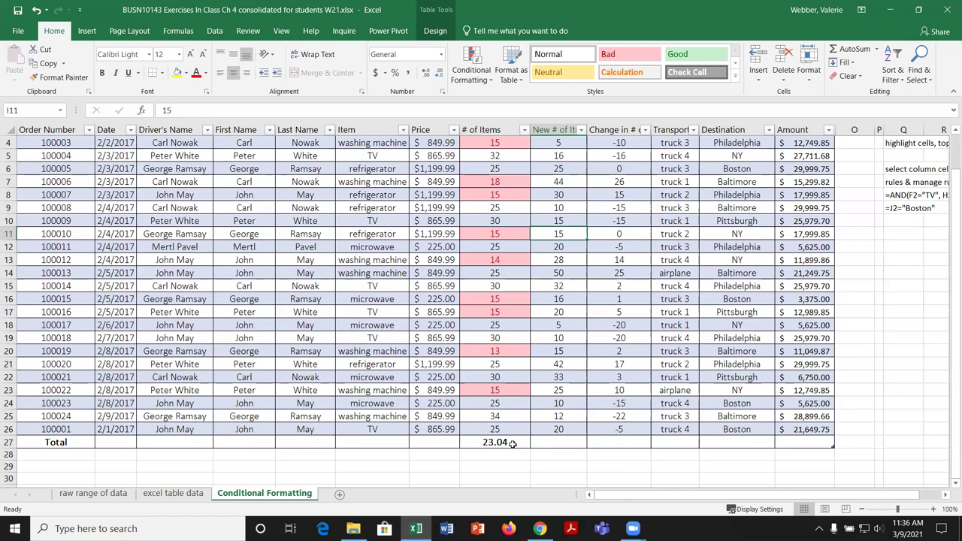
# Step: Undo three times to remove the light red below-average shading
pyautogui.click(36, 10)
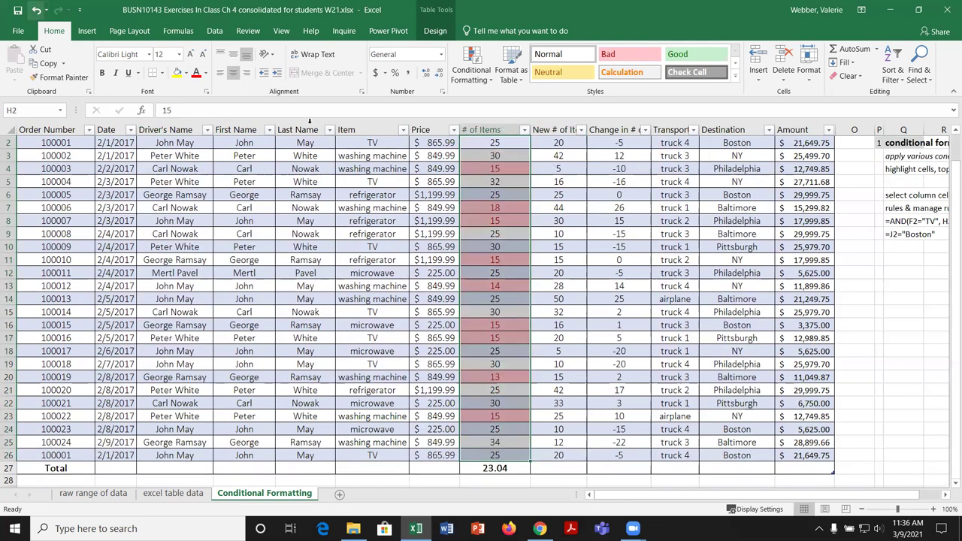
pyautogui.click(36, 10)
pyautogui.click(37, 10)
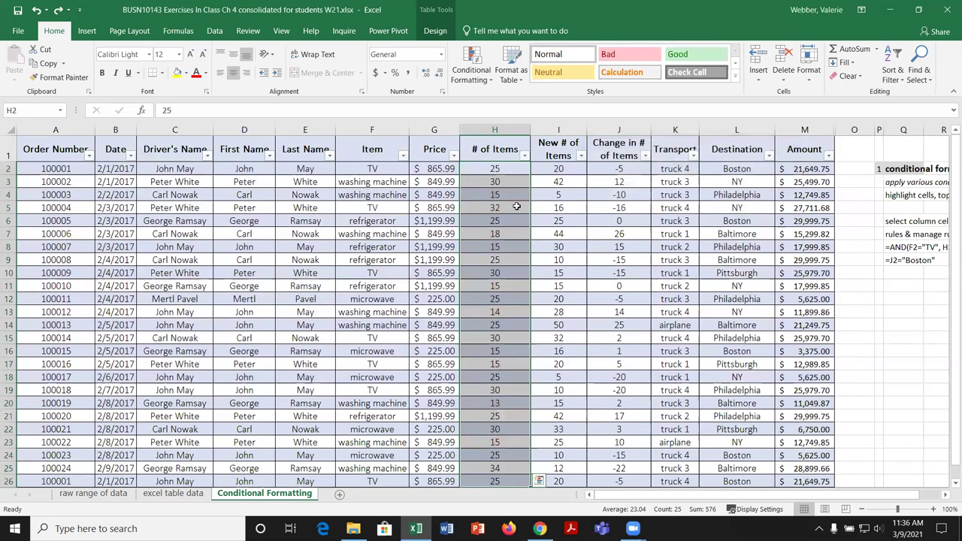
# Step: Preview the Data Bars gradient fill choices under Conditional Formatting
pyautogui.click(475, 80)
pyautogui.moveTo(524, 103)
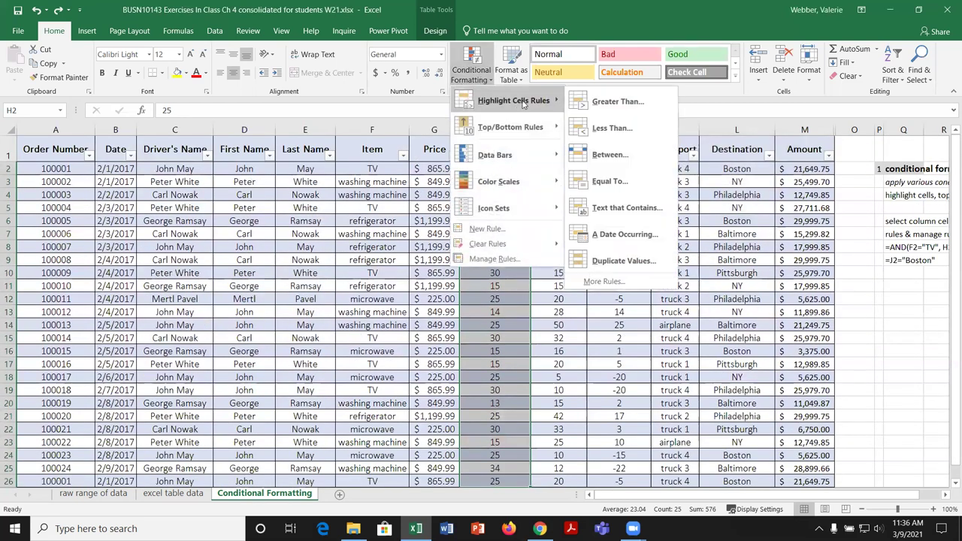
pyautogui.moveTo(532, 127)
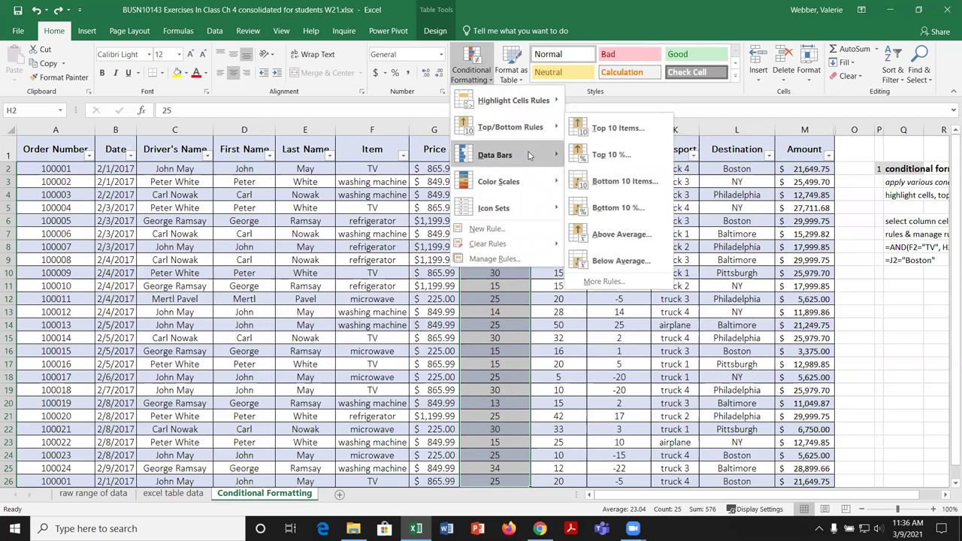
pyautogui.moveTo(528, 155)
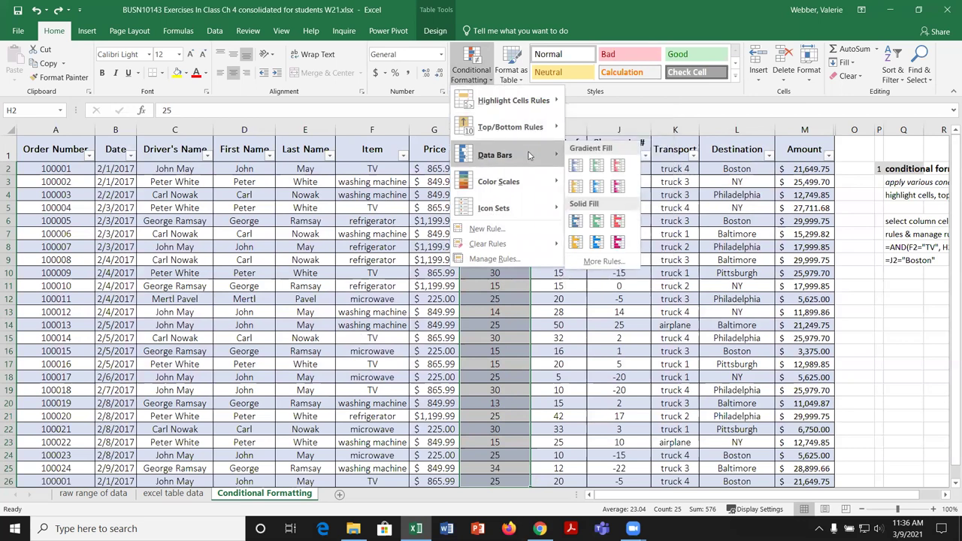
pyautogui.click(640, 108)
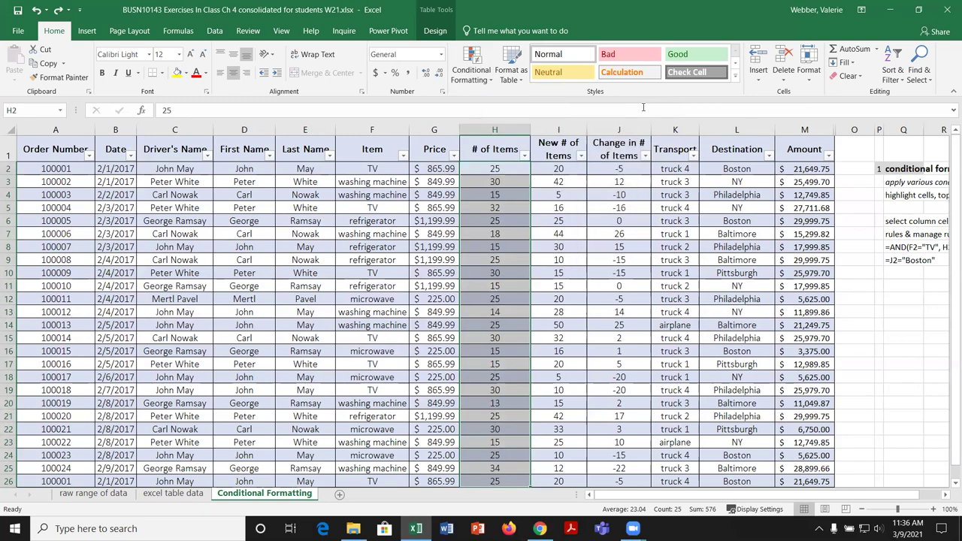
pyautogui.click(946, 496)
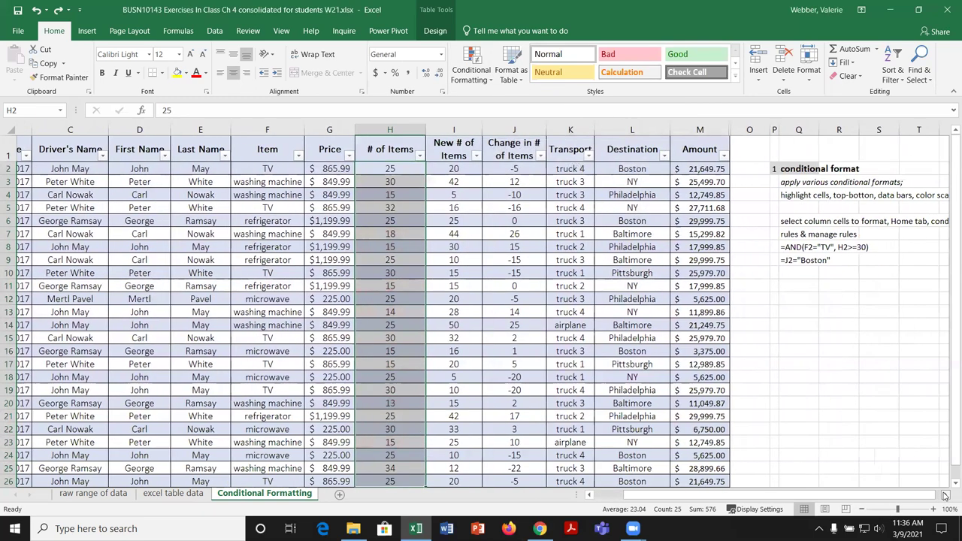
pyautogui.click(946, 495)
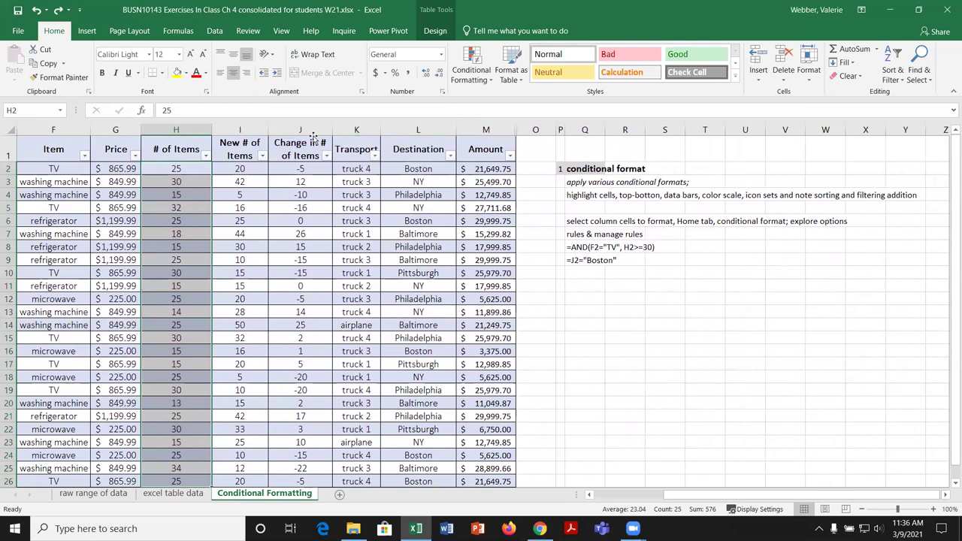
pyautogui.click(485, 73)
pyautogui.moveTo(497, 157)
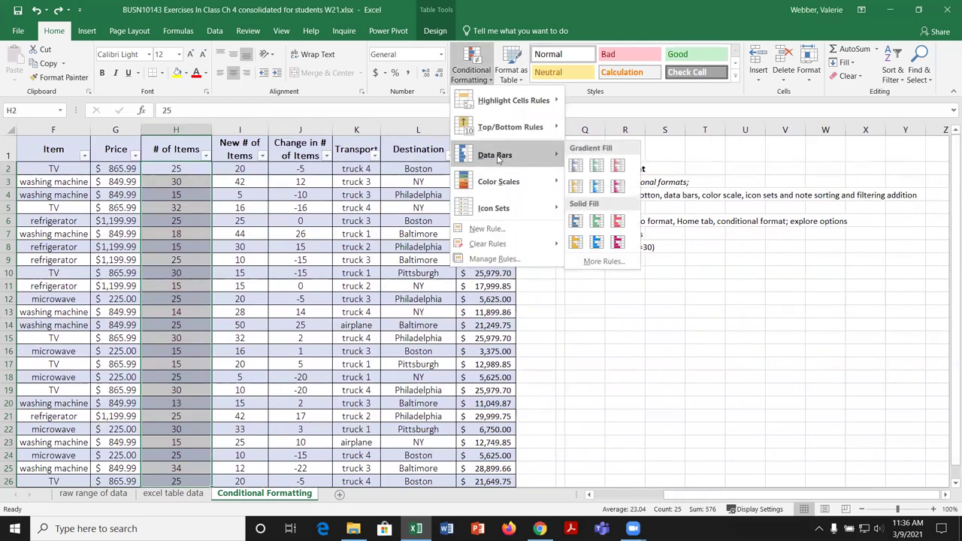
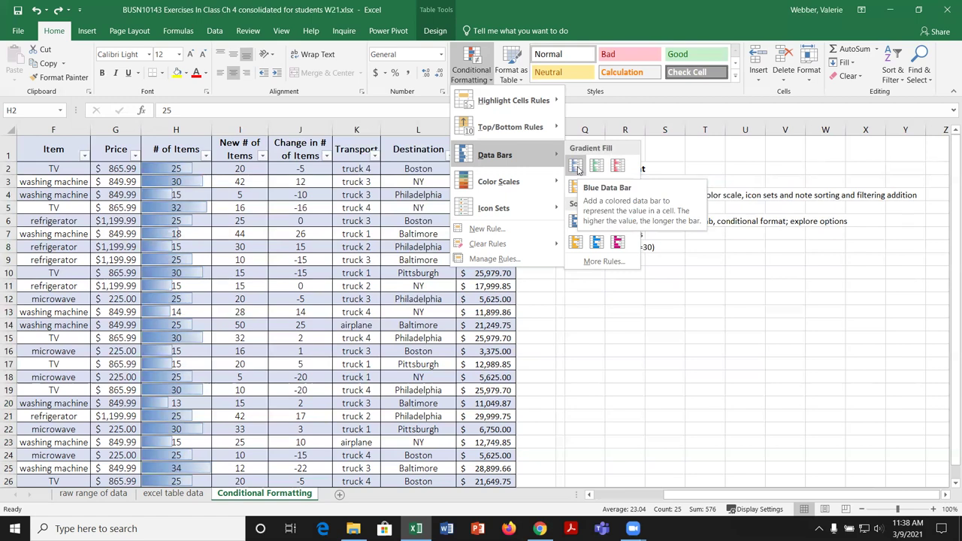
# Step: Apply Blue gradient data bars to the # of Items values H2:H26, then reselect the column
pyautogui.click(577, 170)
pyautogui.click(585, 350)
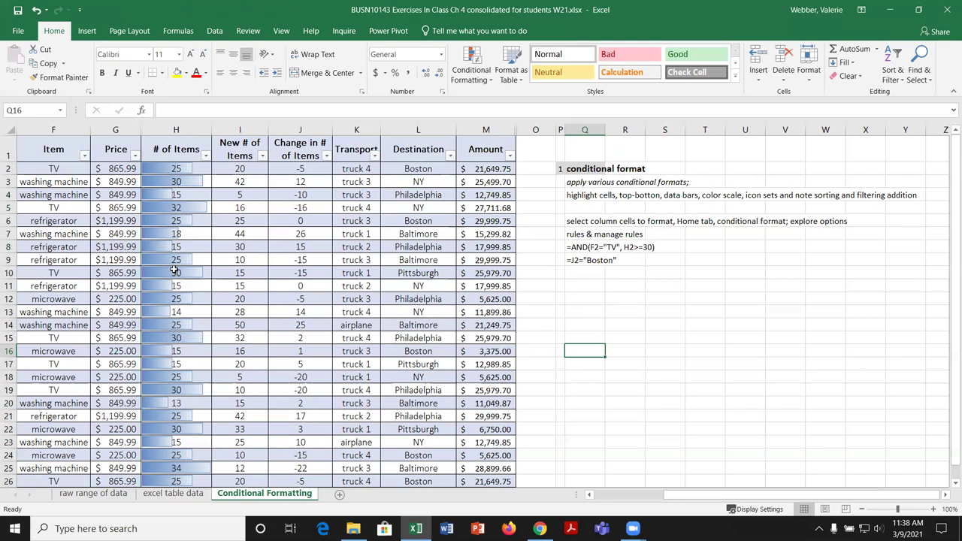
pyautogui.moveTo(192, 169); pyautogui.dragTo(184, 459)
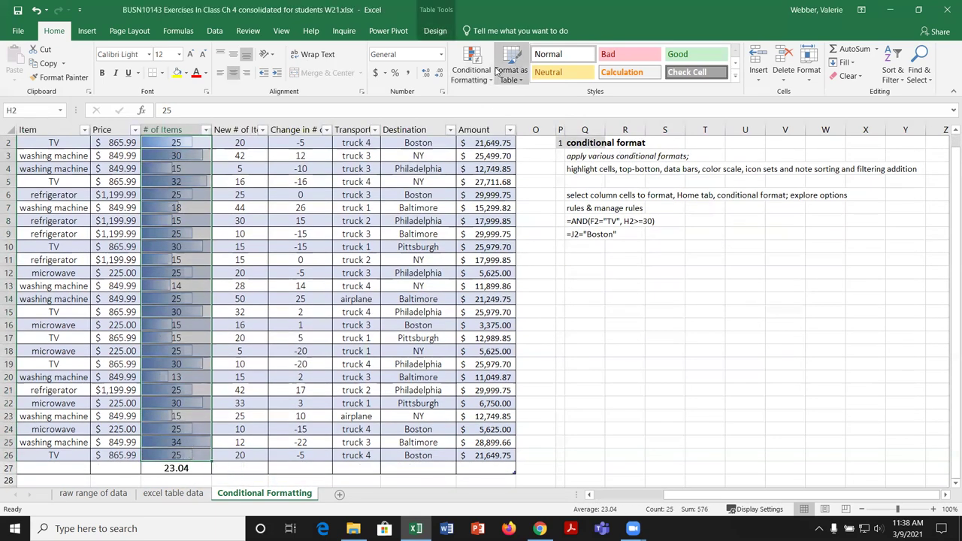
# Step: Edit the Data Bar rule to Show Bar Only so column H hides its numbers
pyautogui.click(471, 69)
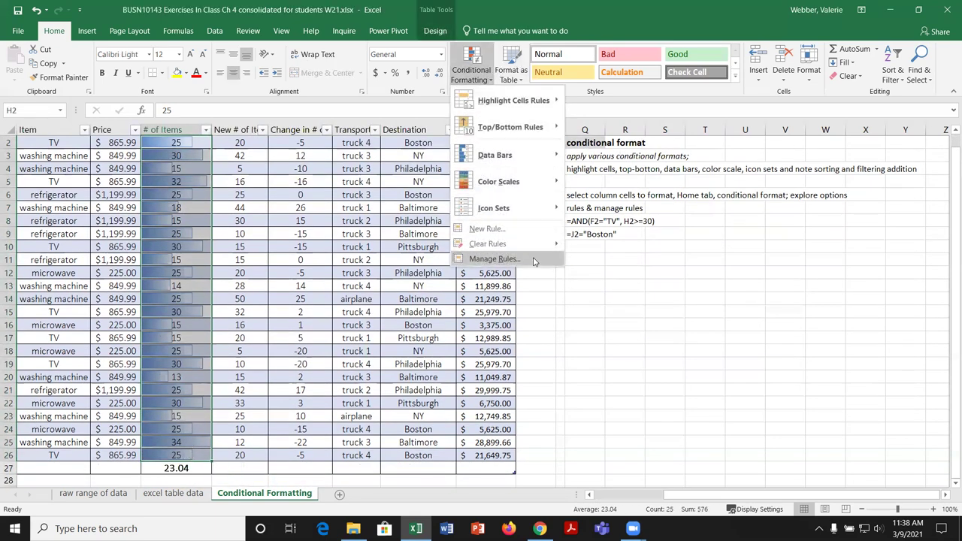
pyautogui.click(536, 259)
pyautogui.click(584, 178)
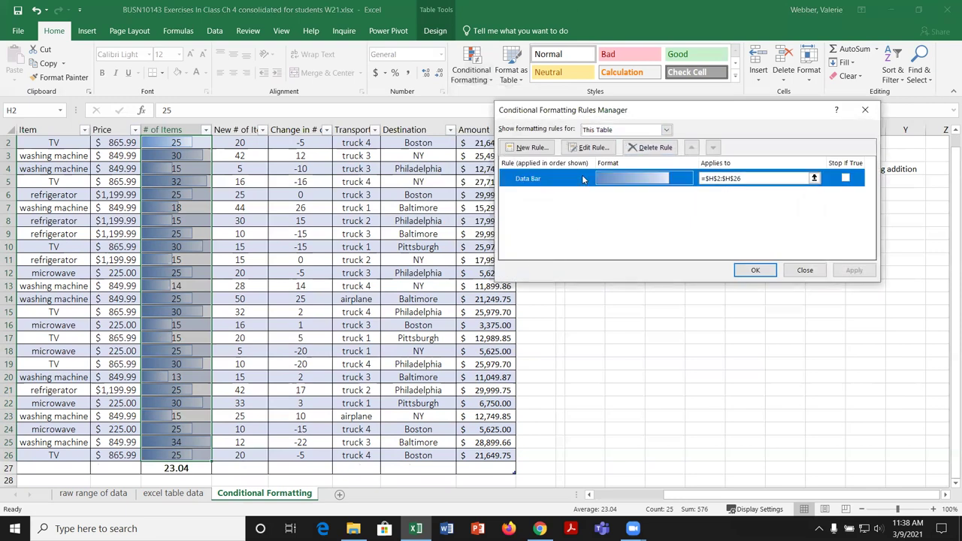
pyautogui.click(593, 147)
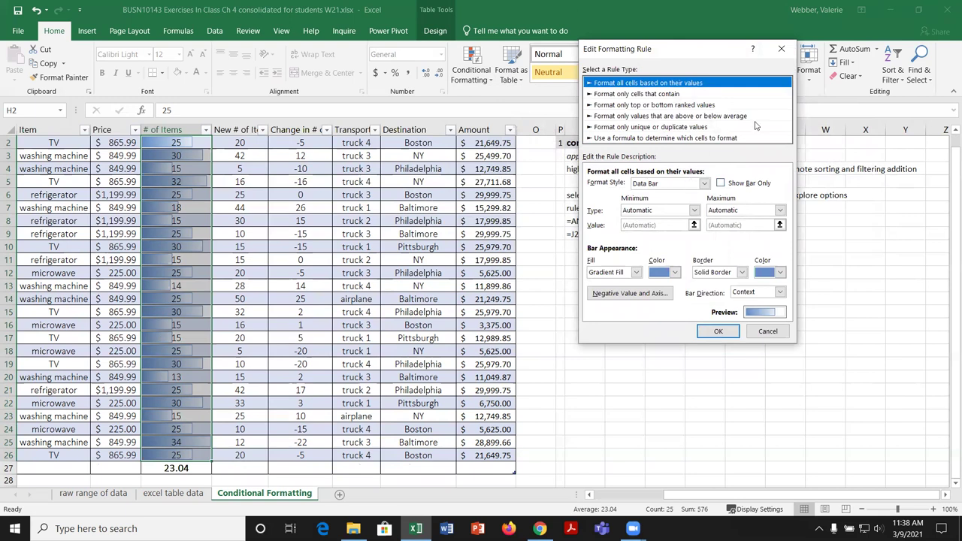
pyautogui.moveTo(709, 55); pyautogui.dragTo(652, 129)
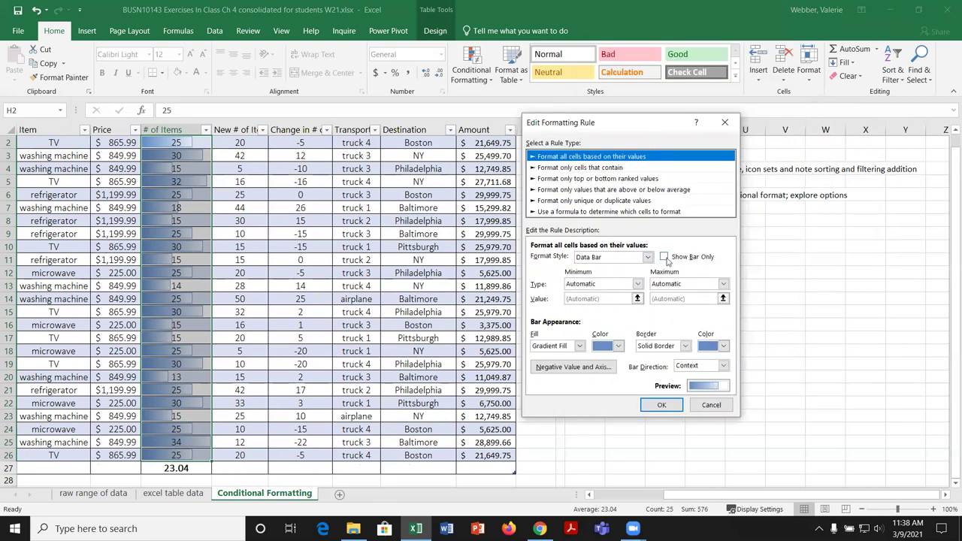
pyautogui.click(665, 257)
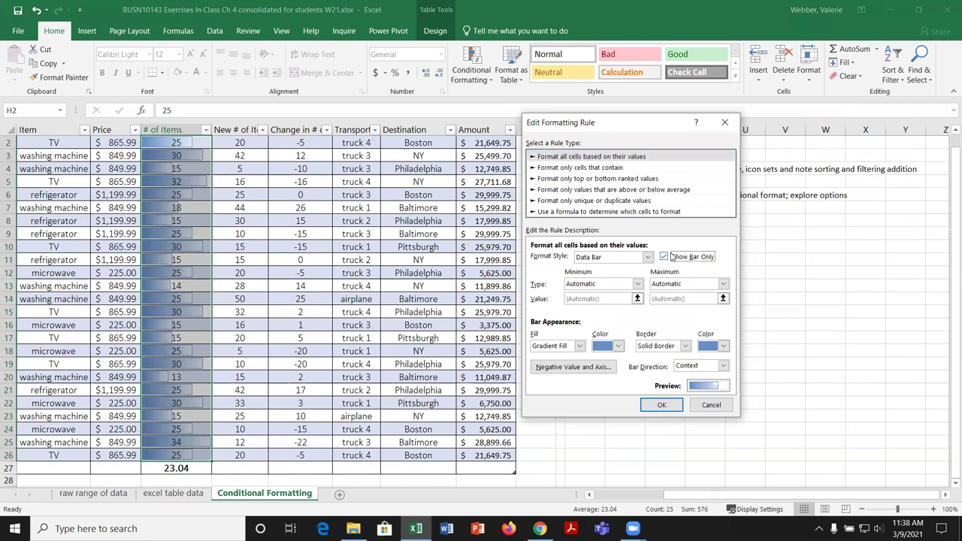
pyautogui.click(669, 407)
pyautogui.click(857, 272)
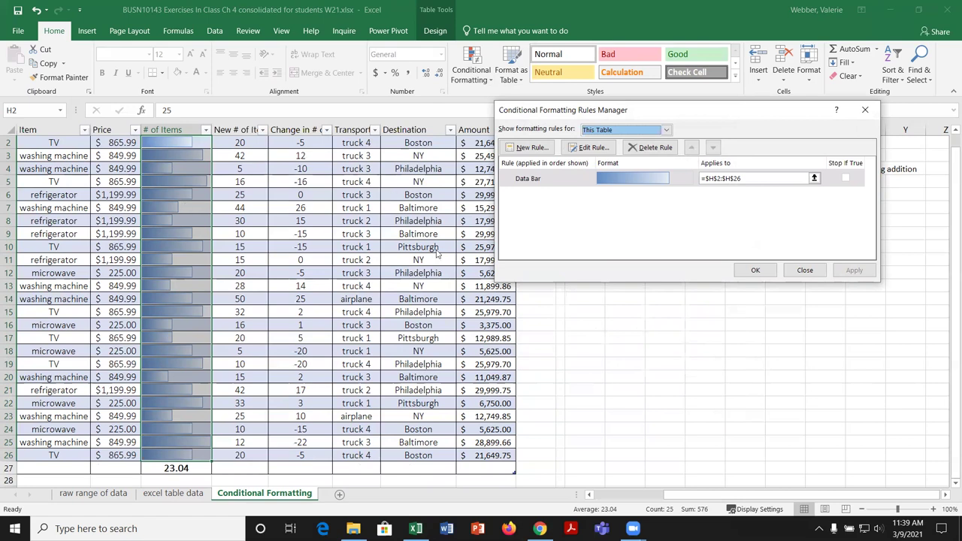
pyautogui.click(750, 272)
pyautogui.click(575, 322)
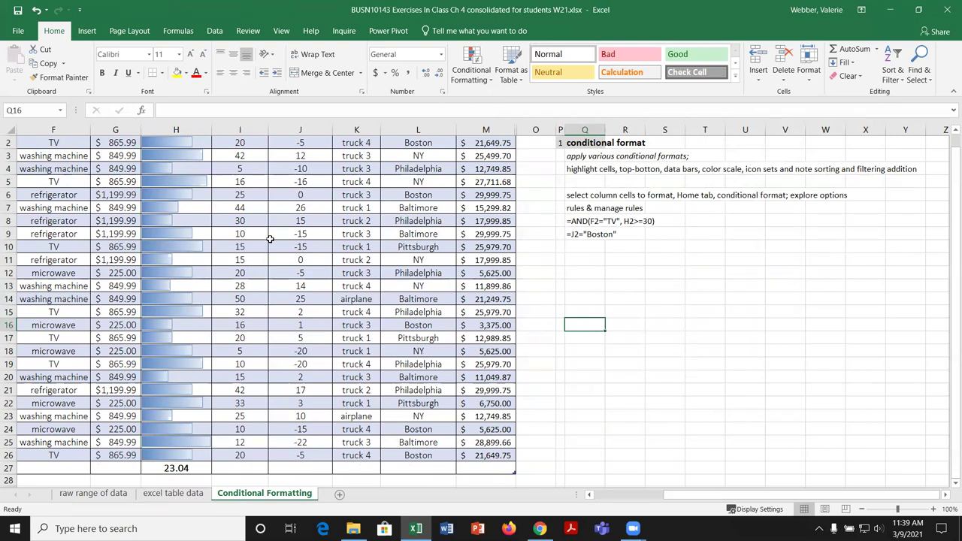
# Step: Turn off Banded Rows for the delivery table
pyautogui.click(354, 167)
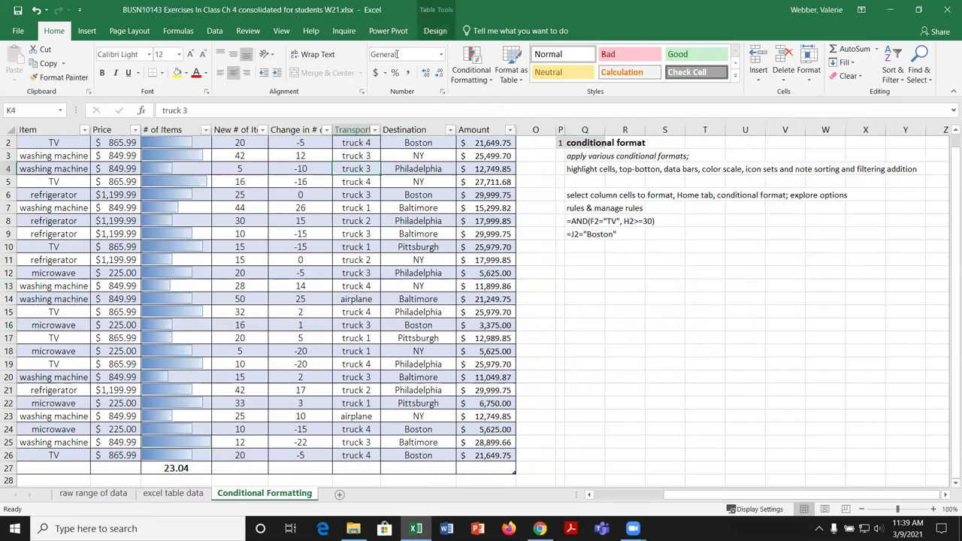
pyautogui.click(435, 30)
pyautogui.click(332, 77)
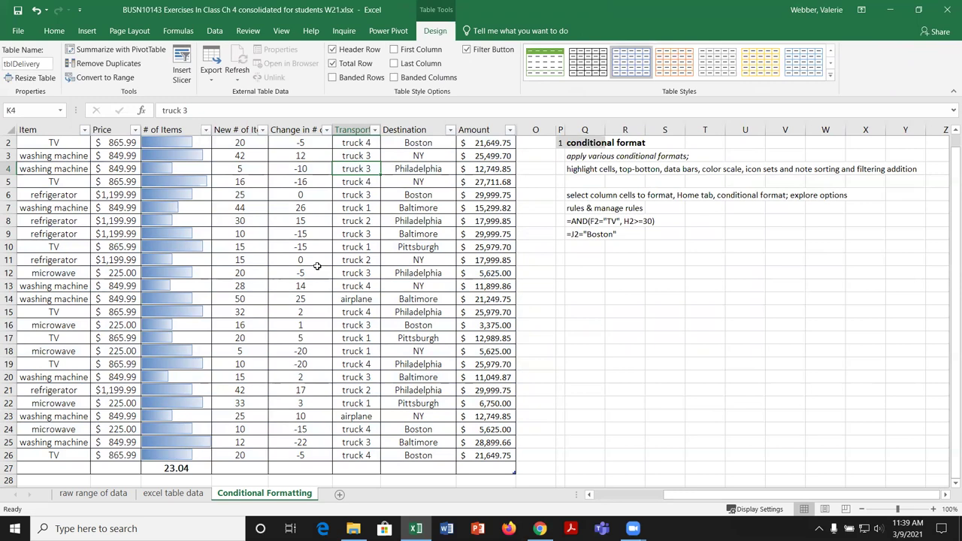
pyautogui.scroll(1, 318, 267)
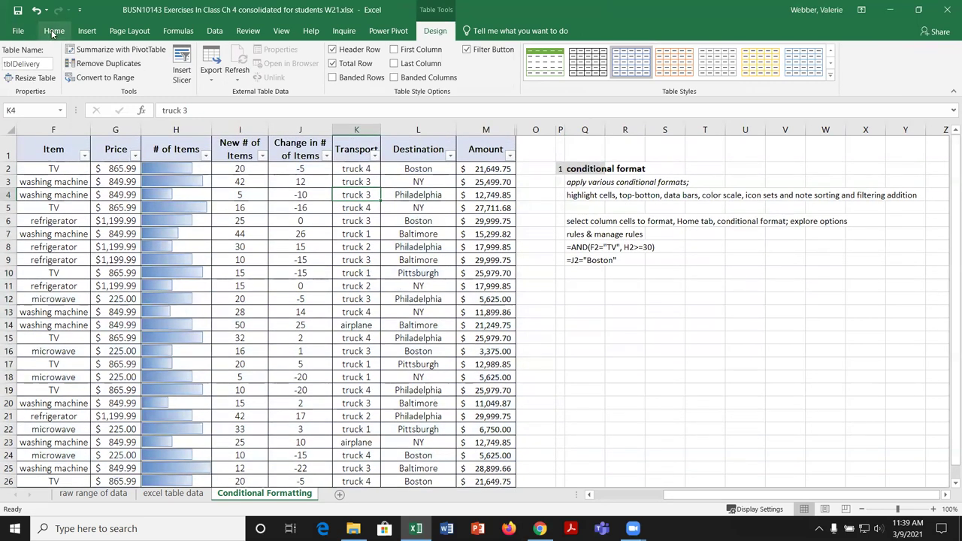
# Step: Untick Show Bar Only in the Data Bar rule so item counts reappear beside the bars
pyautogui.click(54, 32)
pyautogui.click(470, 66)
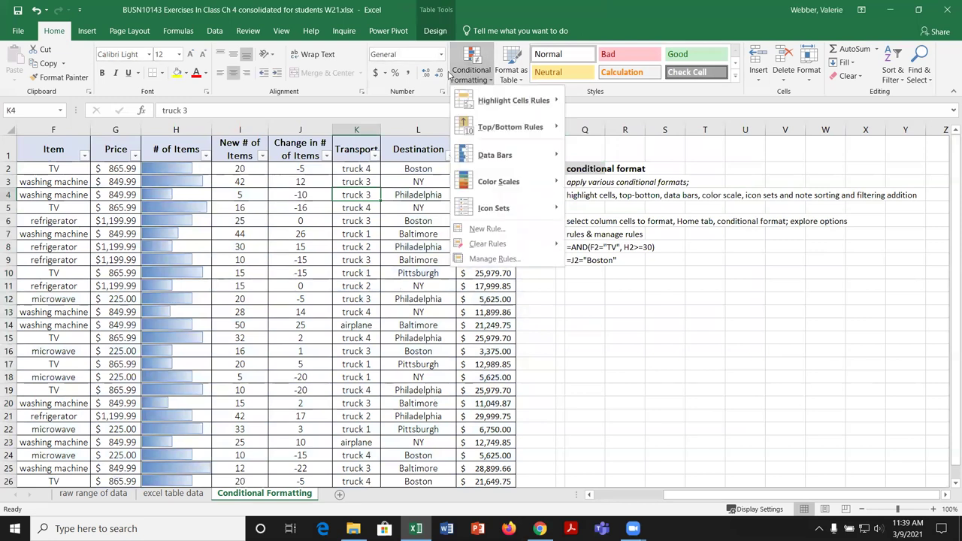
pyautogui.click(507, 260)
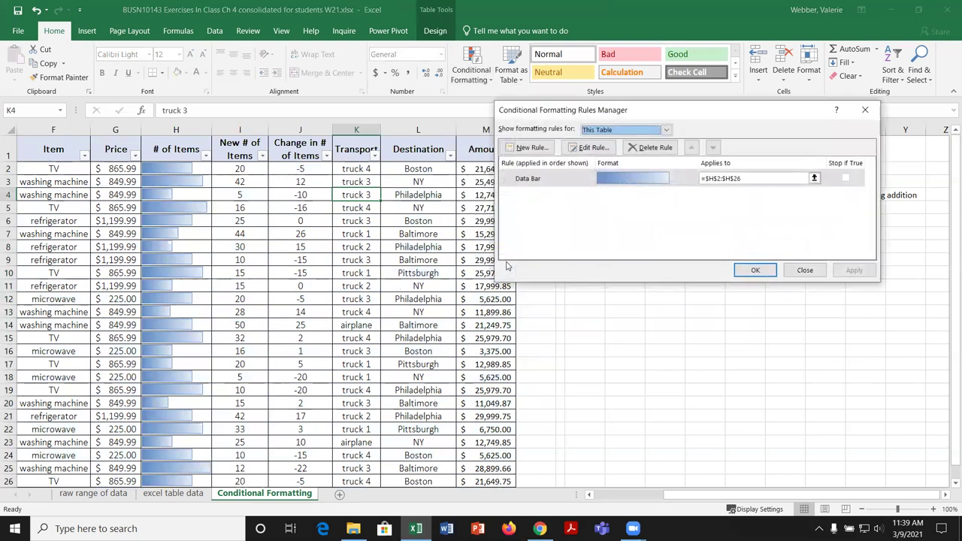
pyautogui.click(568, 179)
pyautogui.click(589, 148)
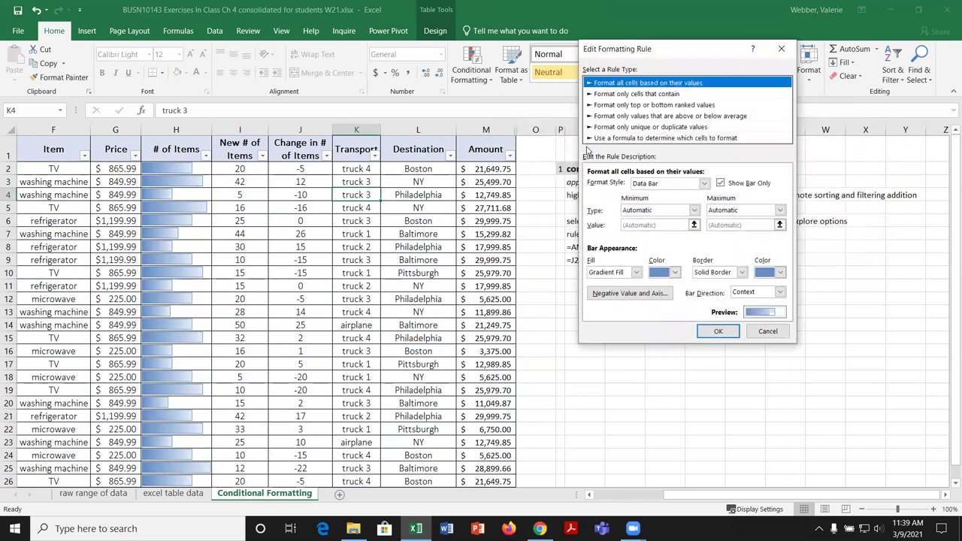
pyautogui.click(721, 184)
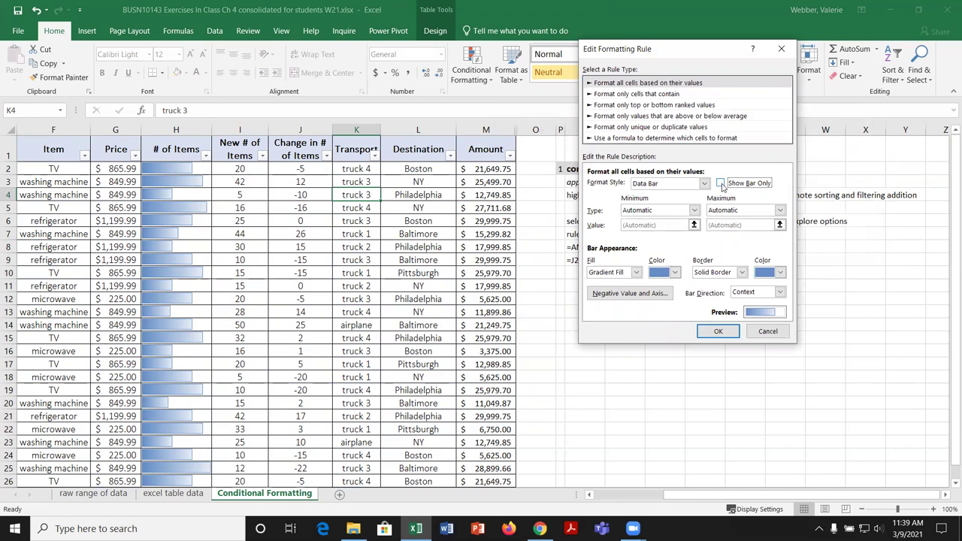
pyautogui.click(724, 333)
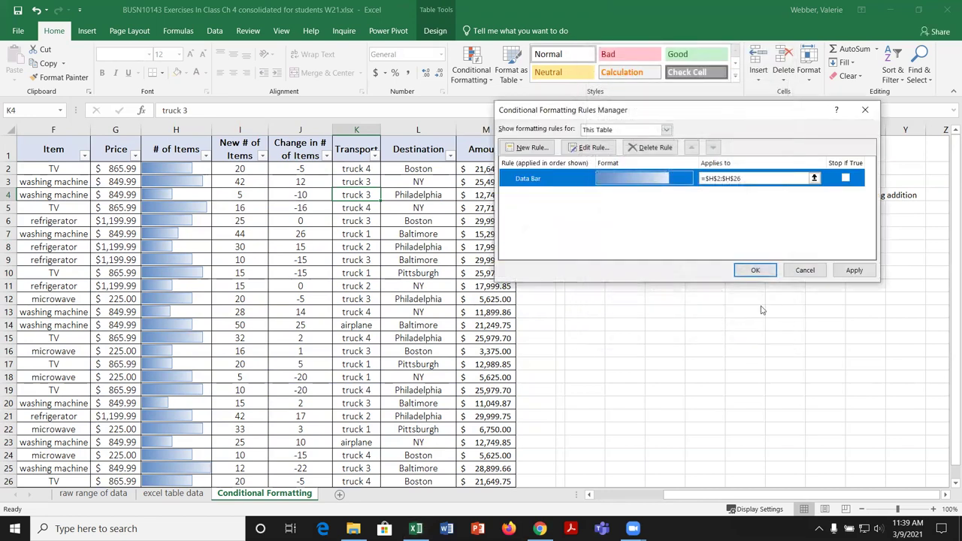
pyautogui.click(854, 270)
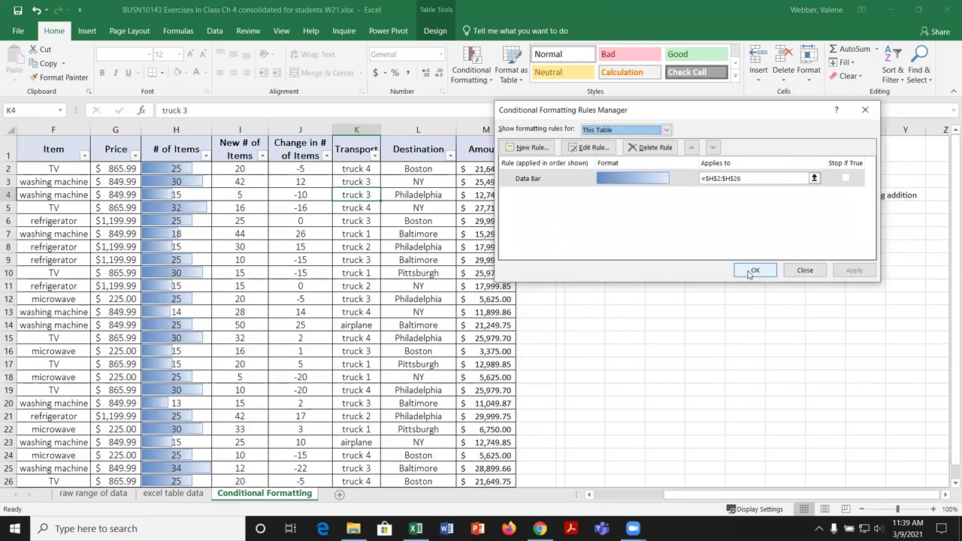
pyautogui.click(761, 271)
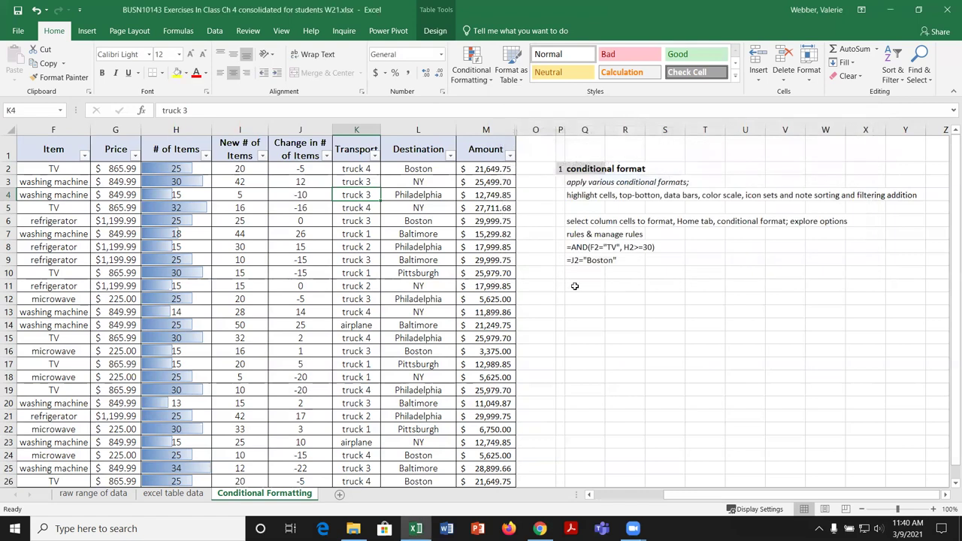
# Step: Select the Amount values M2:M26 after browsing the Conditional Formatting and Color Scales menus
pyautogui.click(472, 66)
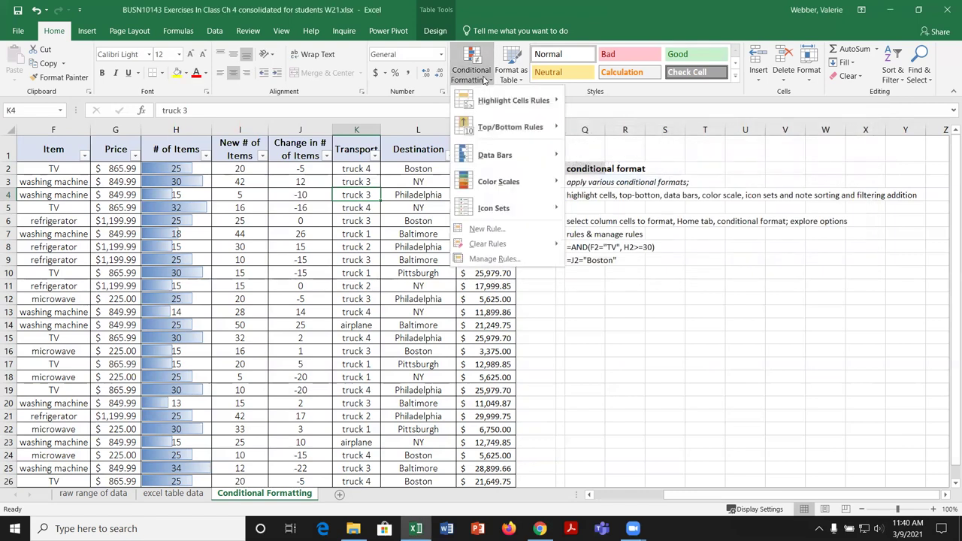
pyautogui.moveTo(519, 155)
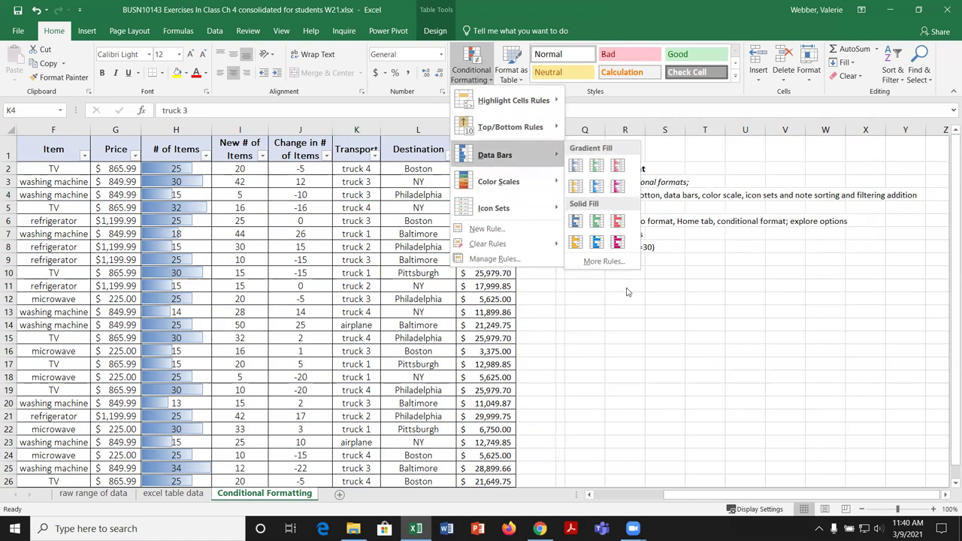
pyautogui.click(621, 318)
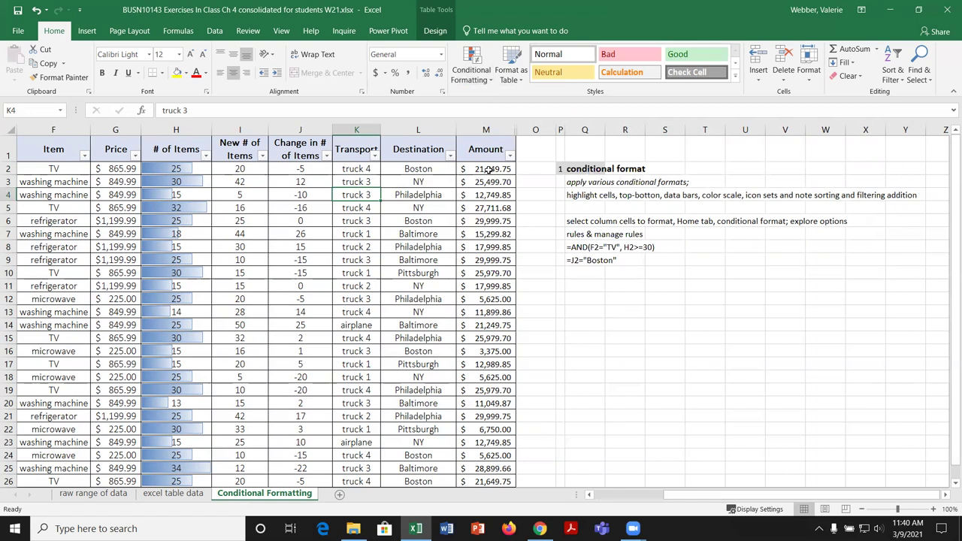
pyautogui.moveTo(489, 169); pyautogui.dragTo(503, 482)
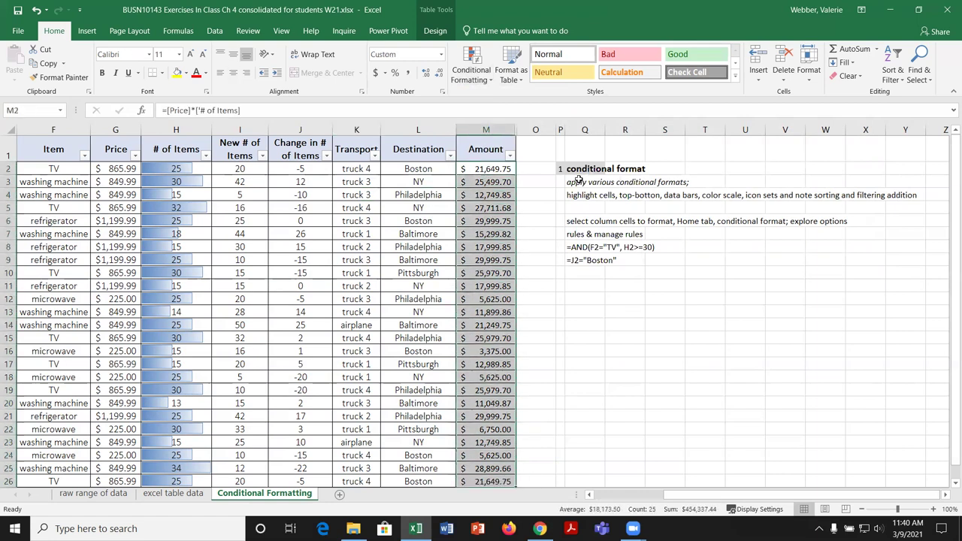
pyautogui.click(490, 79)
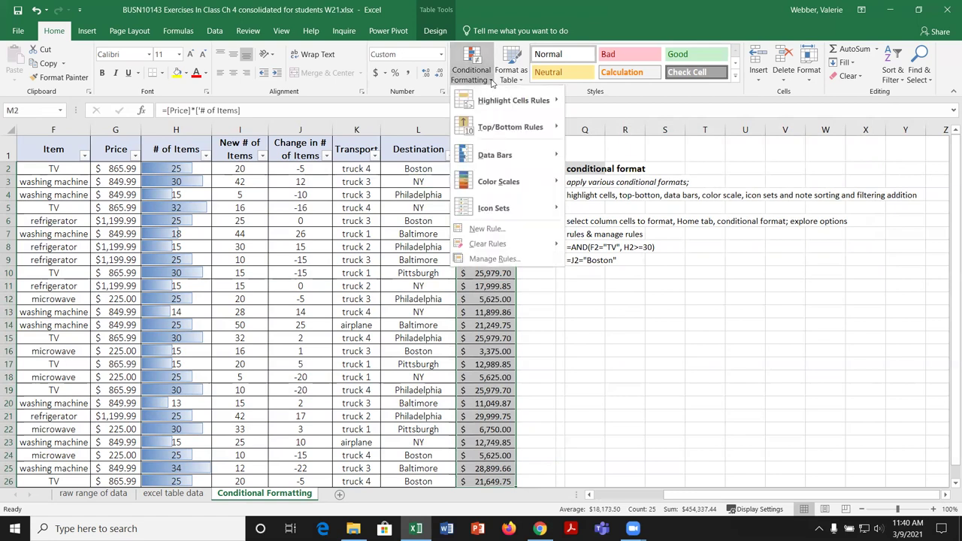
pyautogui.moveTo(502, 181)
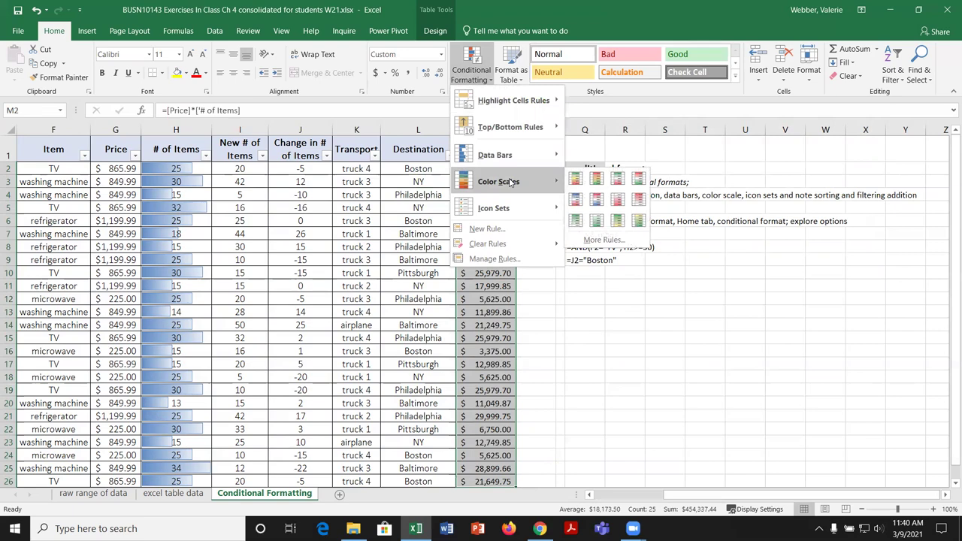
pyautogui.click(756, 321)
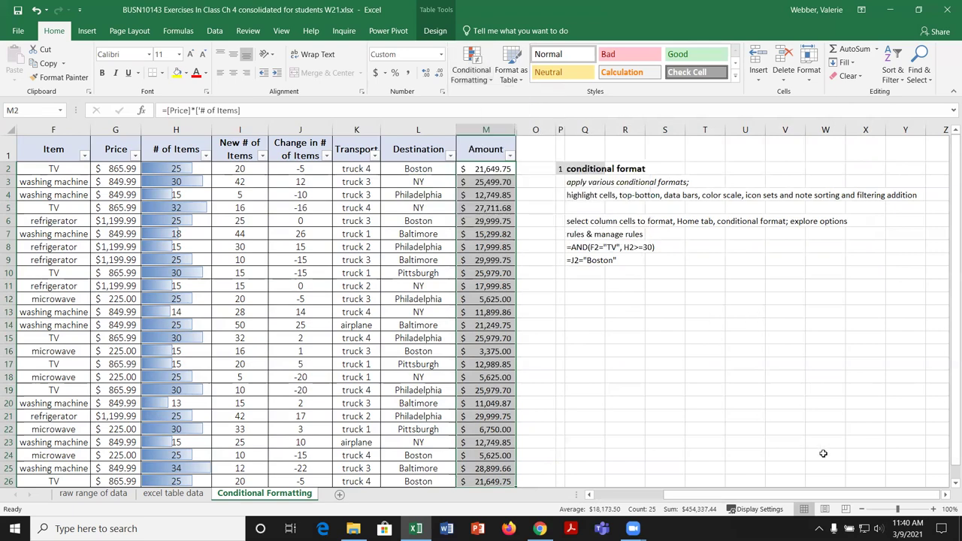
pyautogui.hscroll(4, 934, 496)
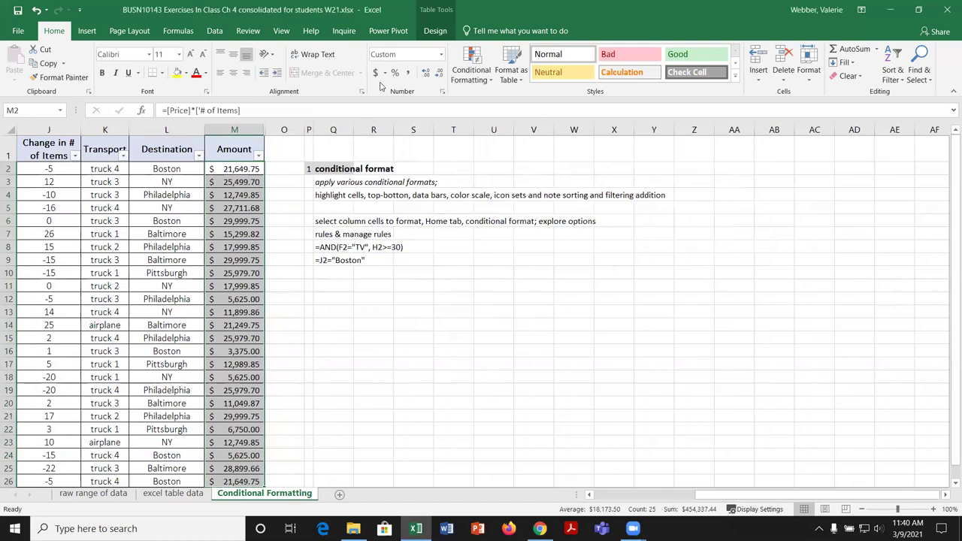
# Step: Apply the Green - Yellow - Red Color Scale to the Amount values M2:M26
pyautogui.click(466, 69)
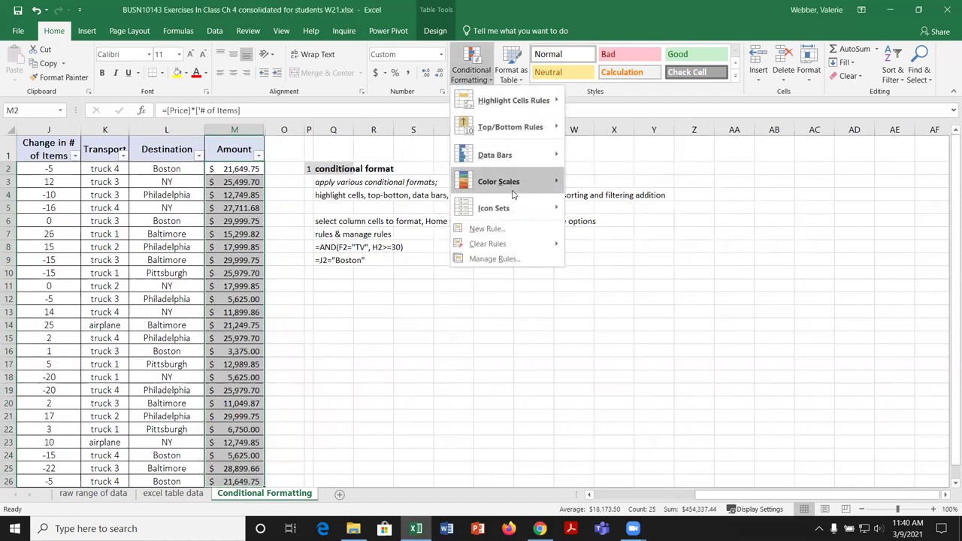
pyautogui.moveTo(520, 184)
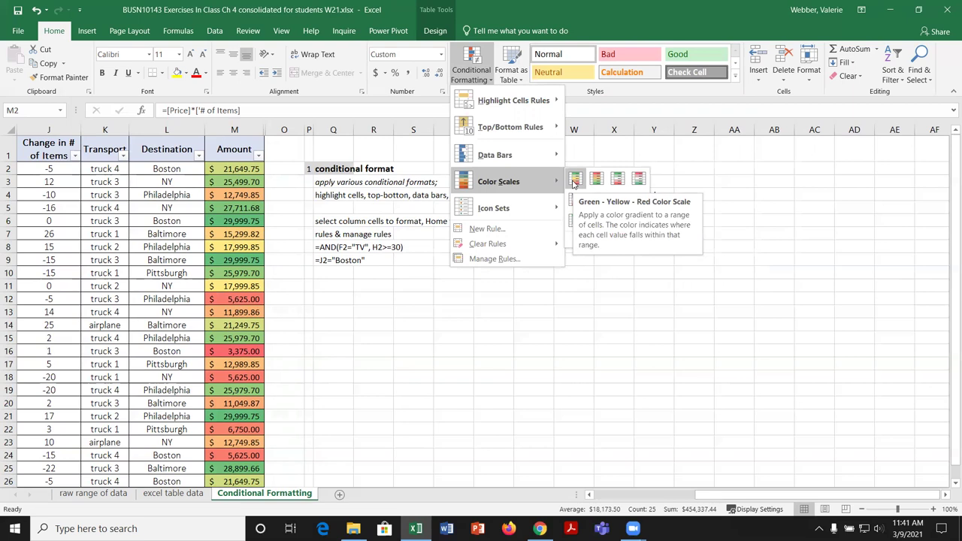
pyautogui.click(575, 180)
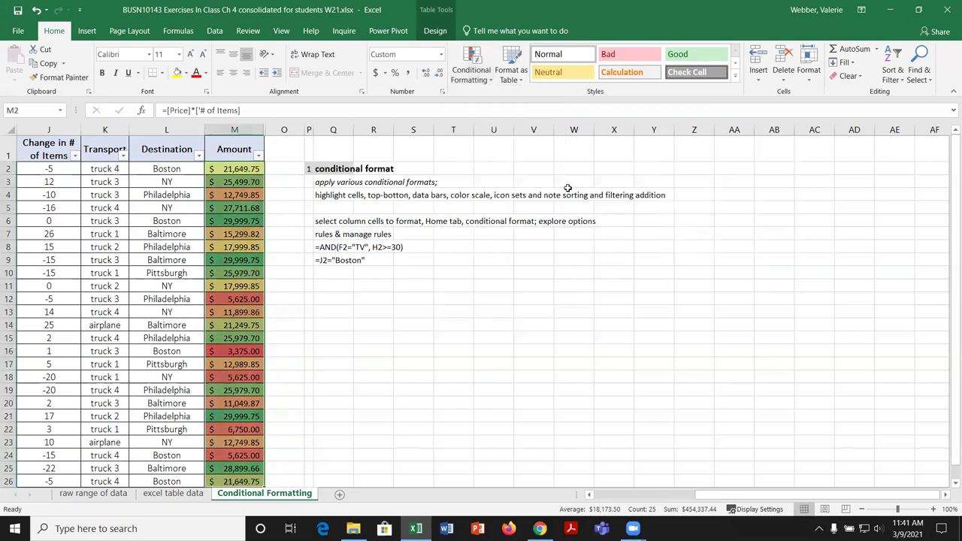
pyautogui.click(491, 81)
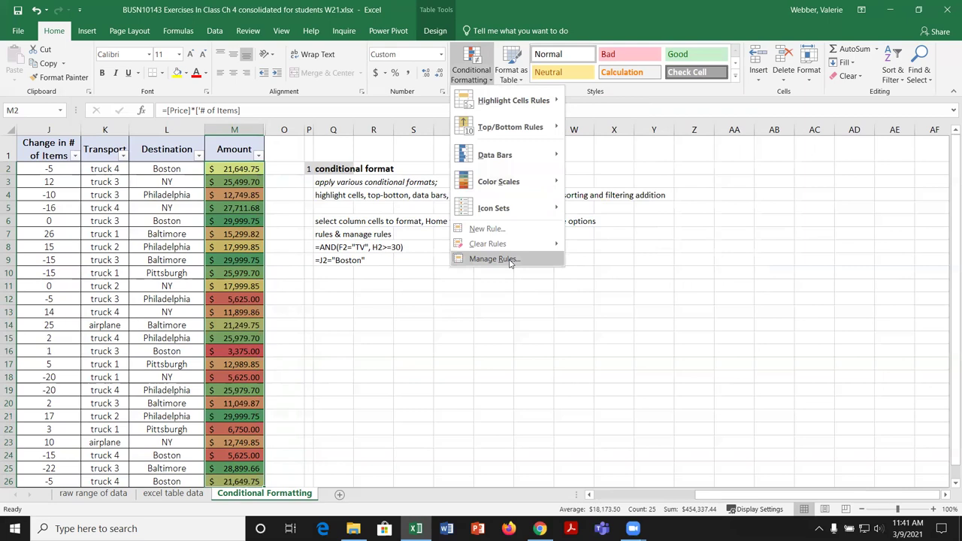
pyautogui.click(494, 259)
pyautogui.click(635, 181)
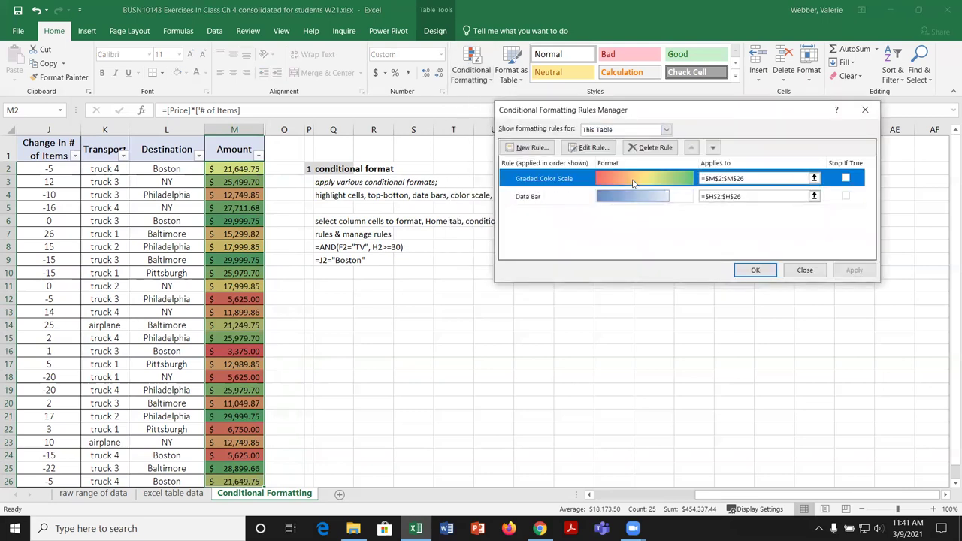
pyautogui.click(598, 150)
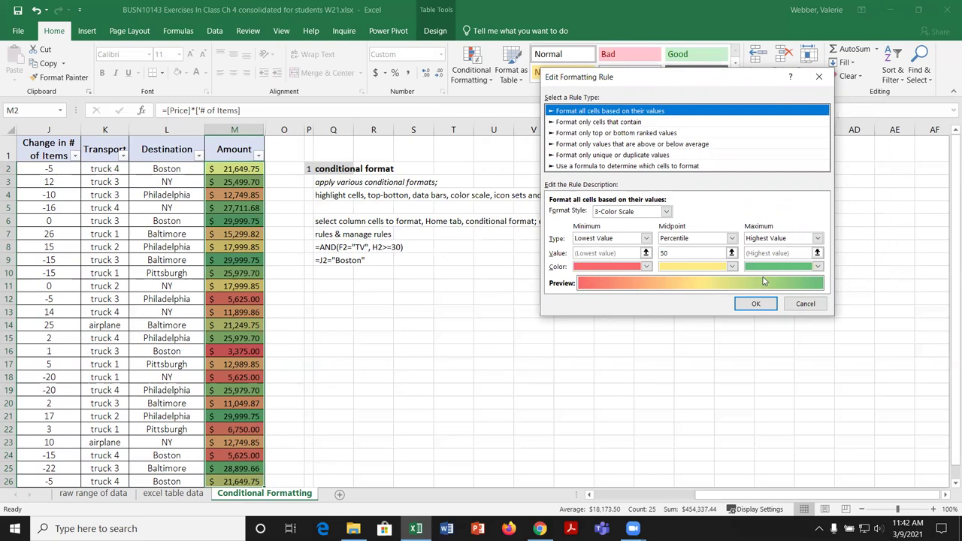
pyautogui.click(666, 211)
pyautogui.click(633, 224)
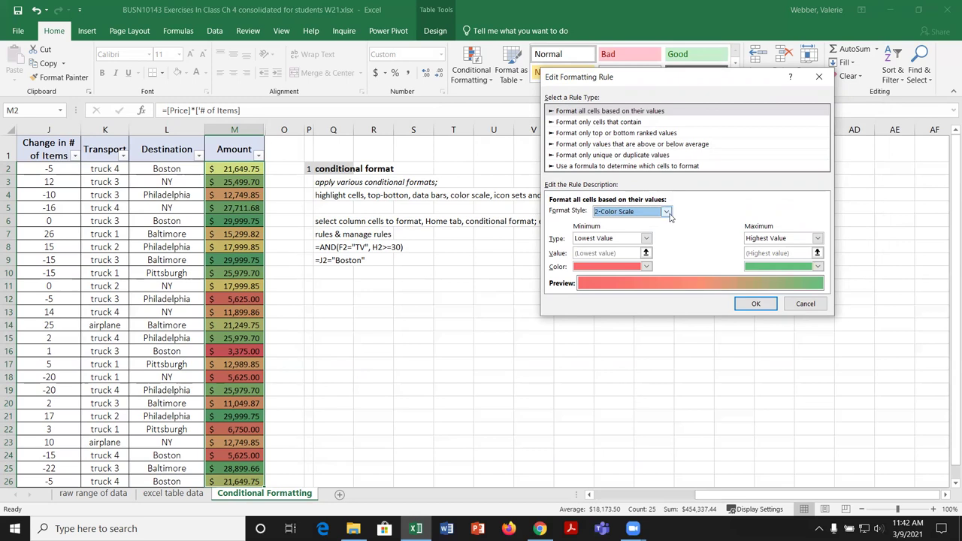
pyautogui.click(666, 211)
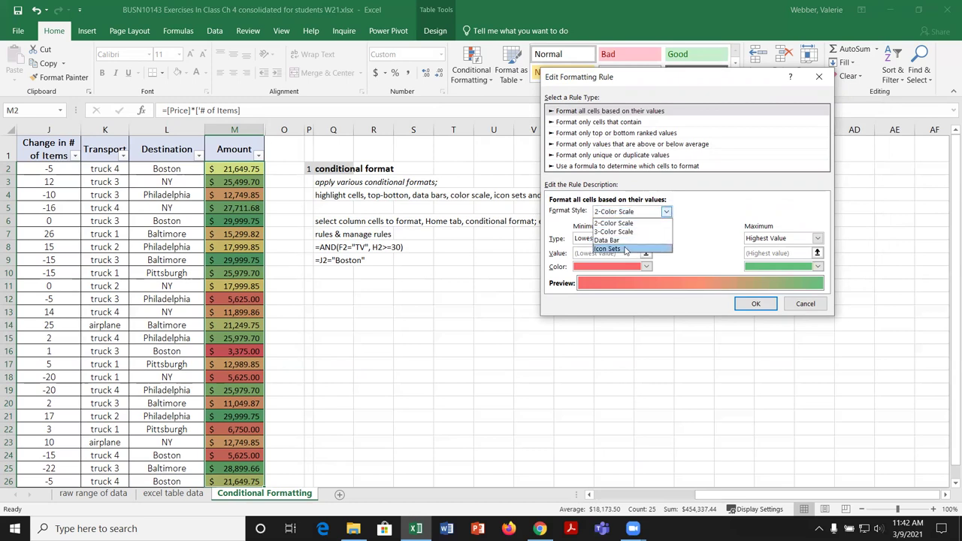
pyautogui.click(807, 310)
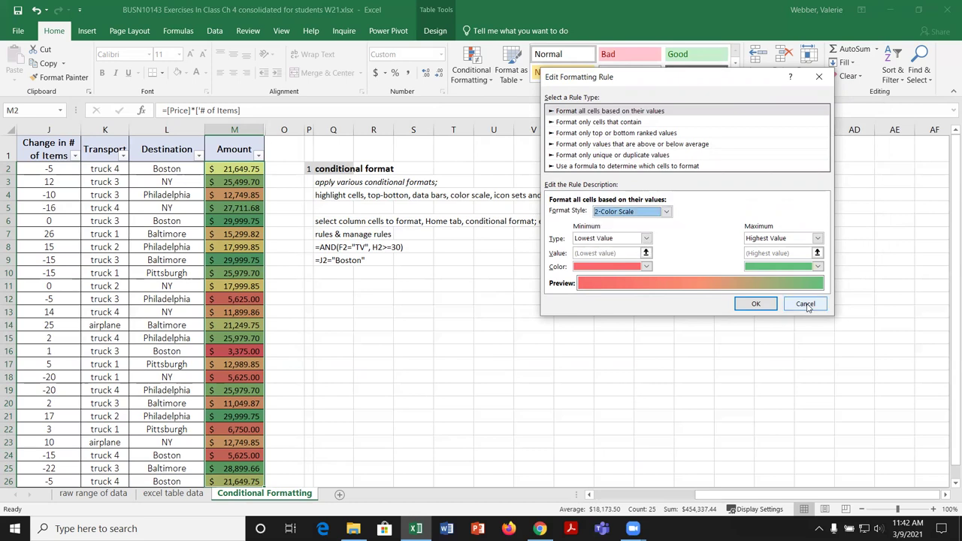
pyautogui.click(763, 304)
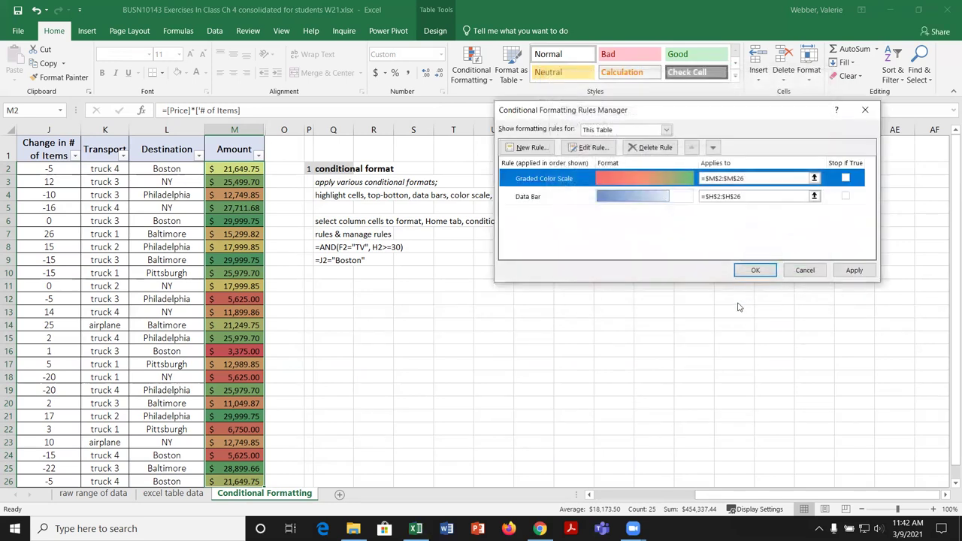
pyautogui.click(804, 271)
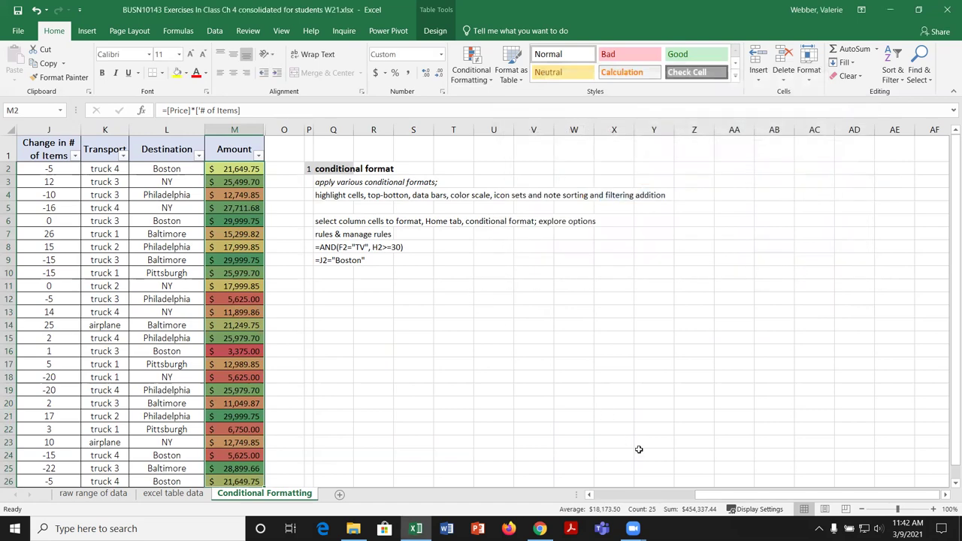
# Step: Browse the Icon Sets choices under Conditional Formatting without applying one
pyautogui.moveTo(722, 495); pyautogui.dragTo(546, 254)
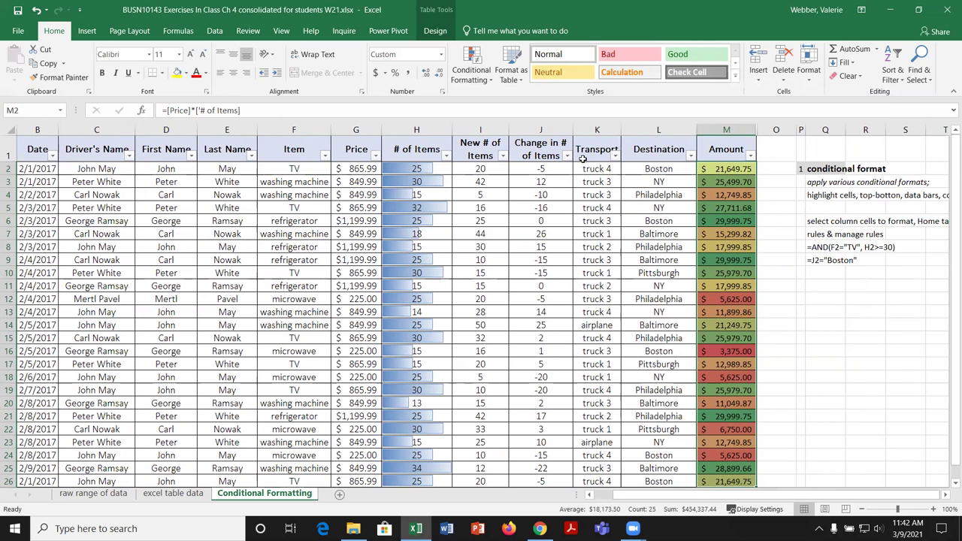
pyautogui.click(492, 82)
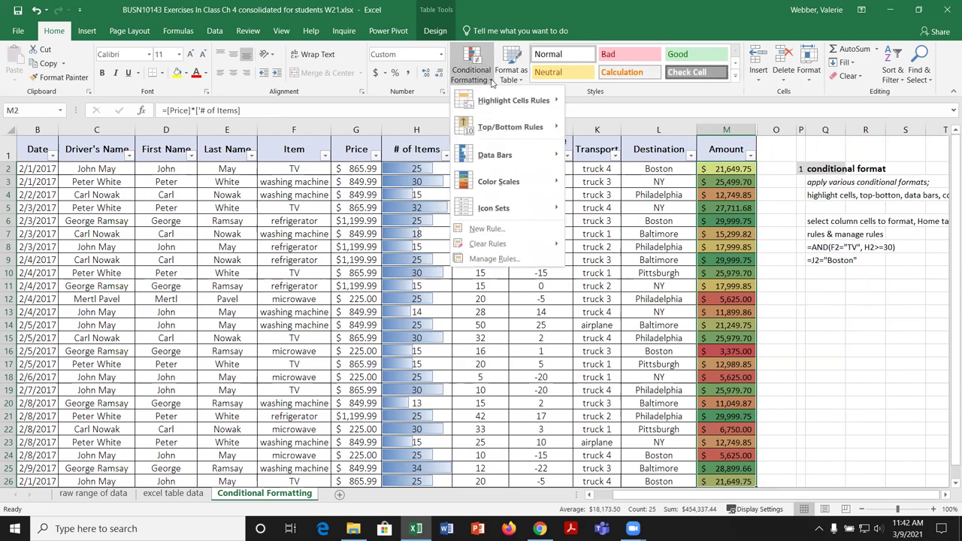
pyautogui.moveTo(524, 210)
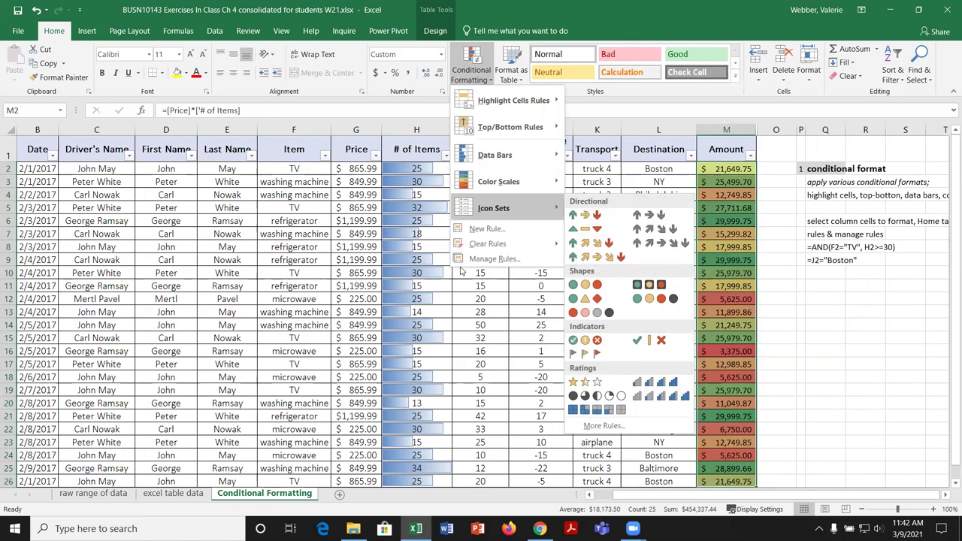
pyautogui.click(430, 168)
# Step: Add 3 Traffic Lights (Rimmed) icons to H2:H26 and bring up the Manage Rules list
pyautogui.moveTo(394, 168); pyautogui.dragTo(414, 455)
pyautogui.scroll(1, 489, 338)
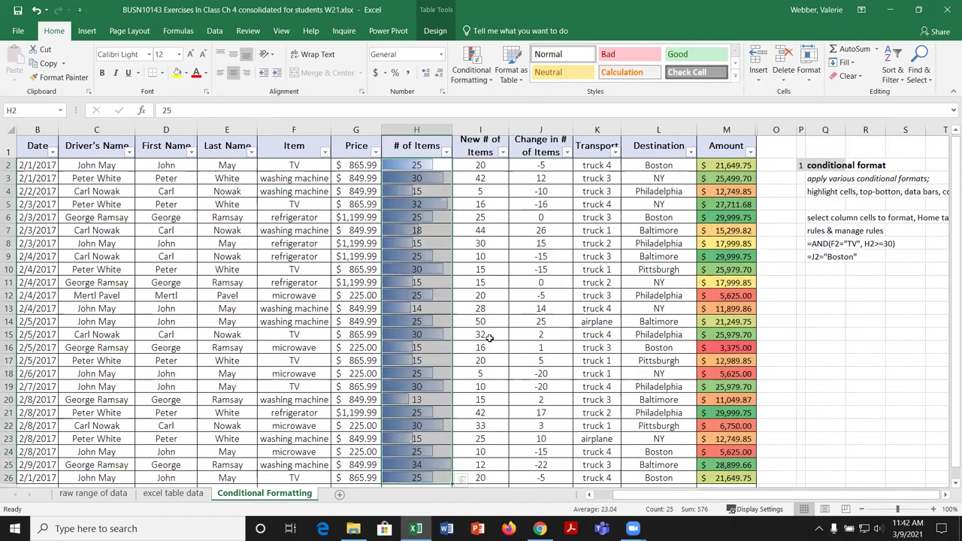
pyautogui.click(489, 82)
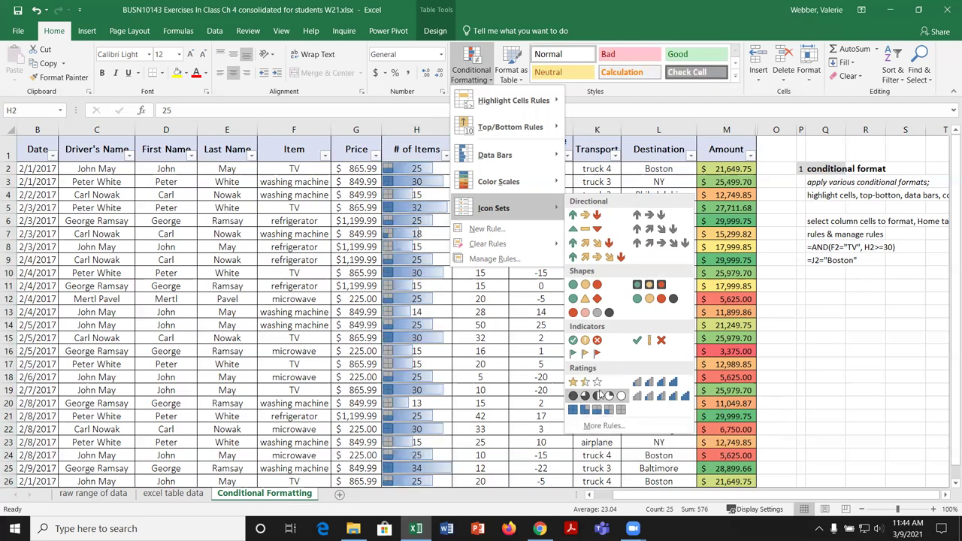
pyautogui.click(650, 287)
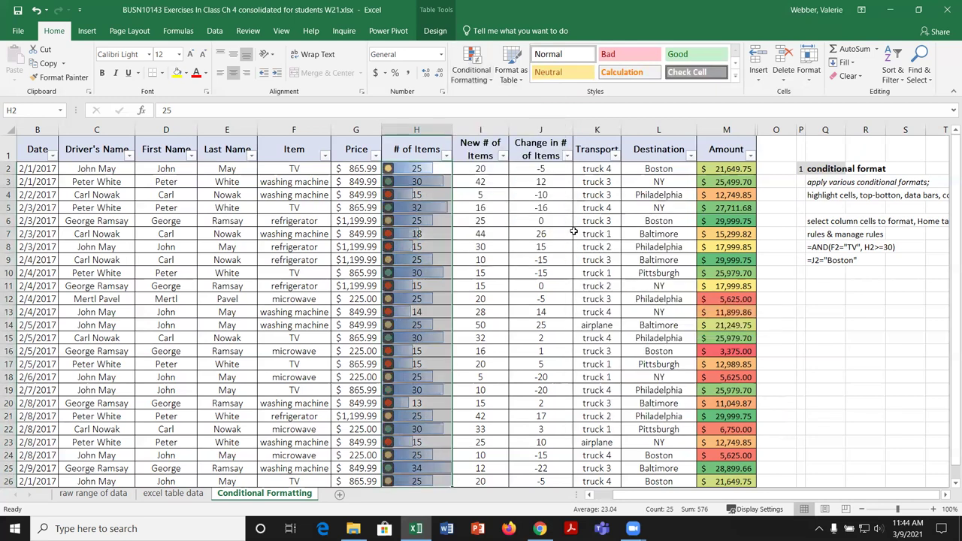
pyautogui.click(487, 79)
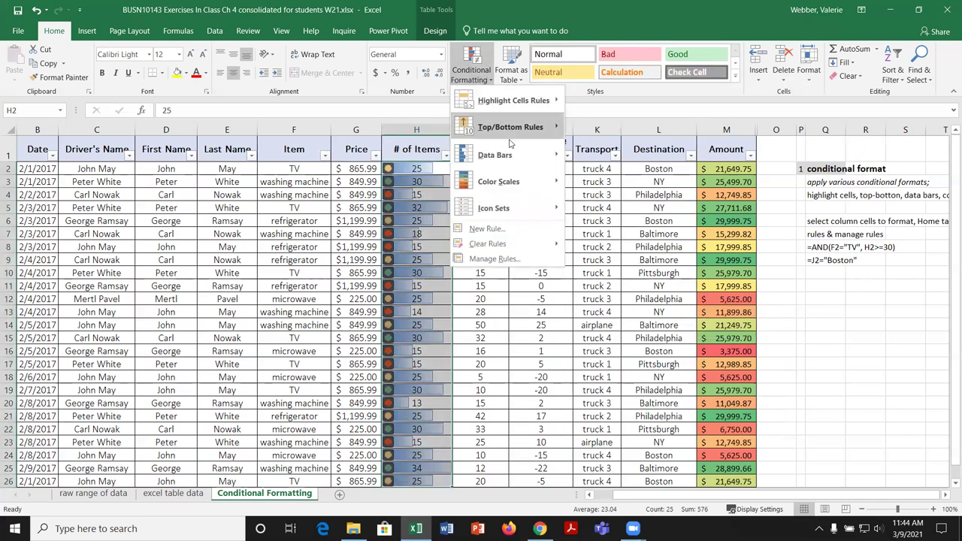
pyautogui.click(517, 259)
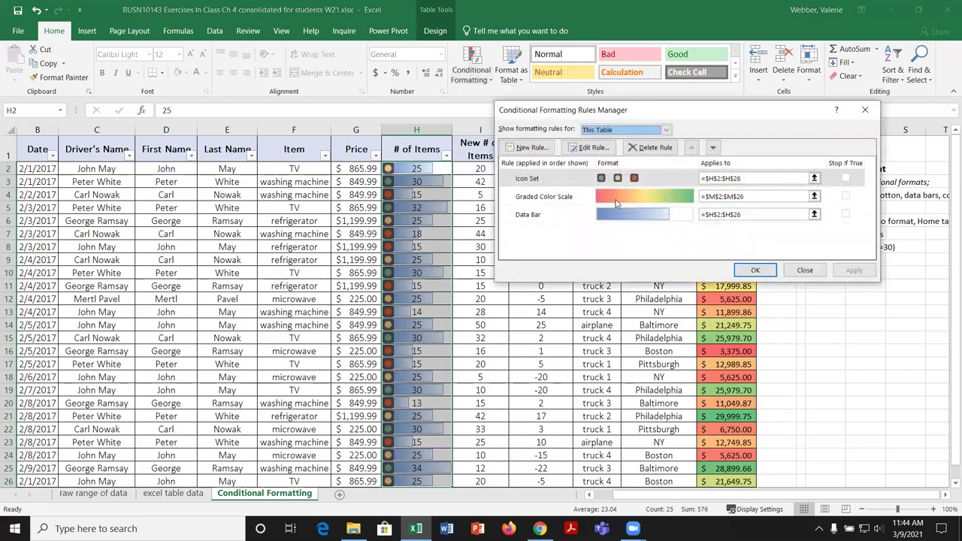
# Step: Turn on Show Icon Only in the Icon Set rule, hiding column H's numbers
pyautogui.click(582, 180)
pyautogui.click(594, 148)
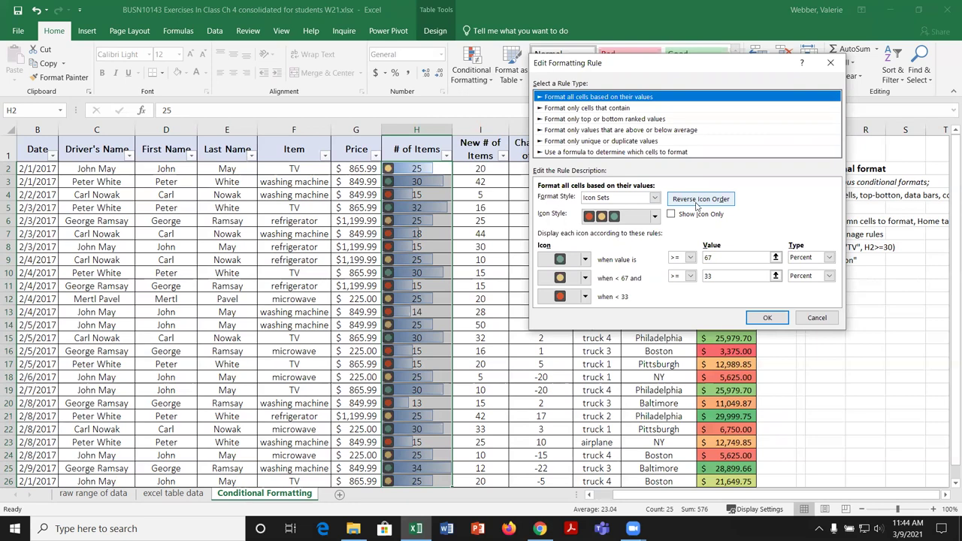
pyautogui.click(671, 215)
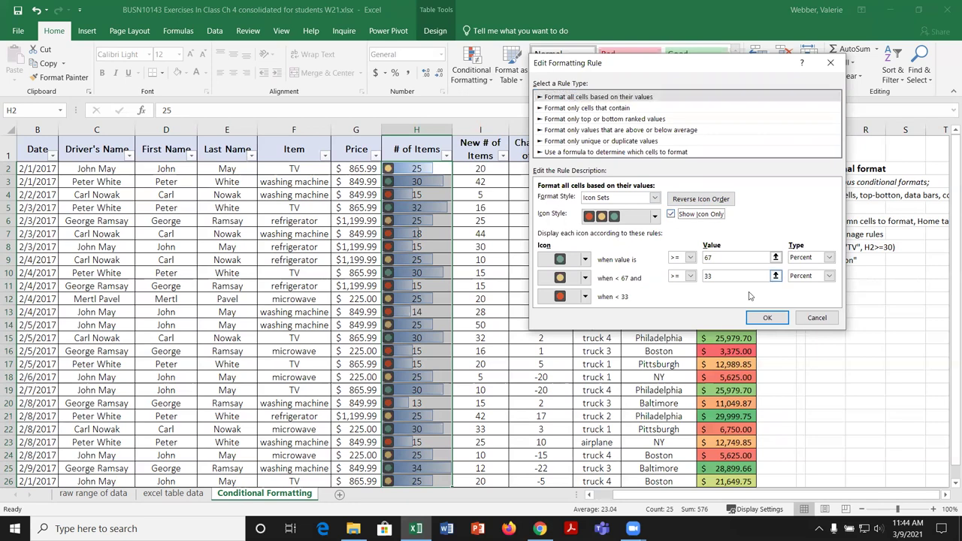
pyautogui.click(768, 318)
pyautogui.click(854, 271)
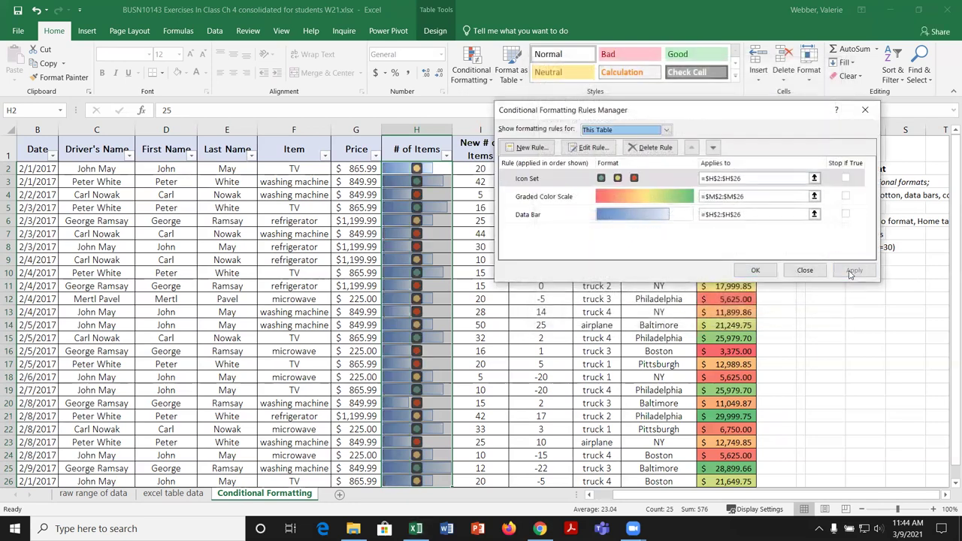
# Step: Turn Show Icon Only back off so the item counts reappear beside the icons
pyautogui.click(579, 181)
pyautogui.click(585, 148)
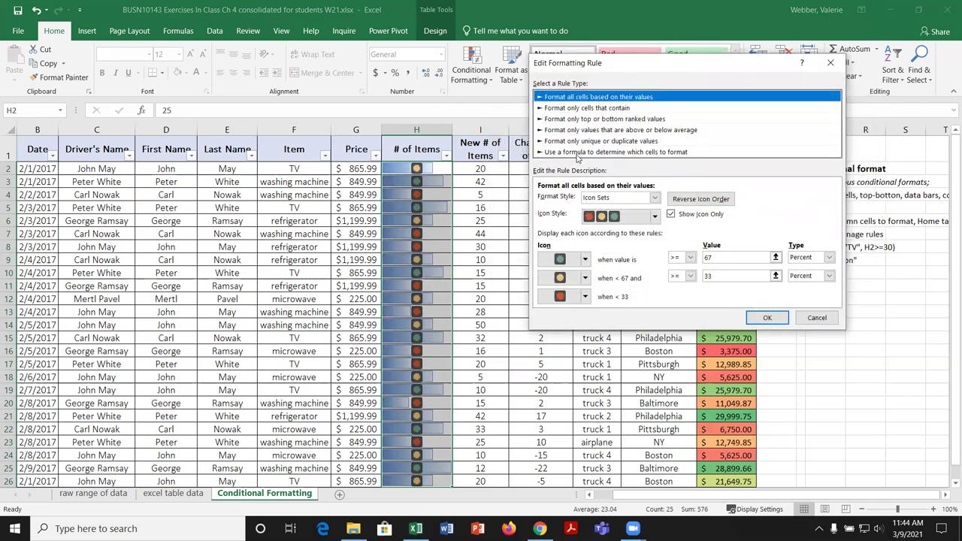
pyautogui.click(671, 214)
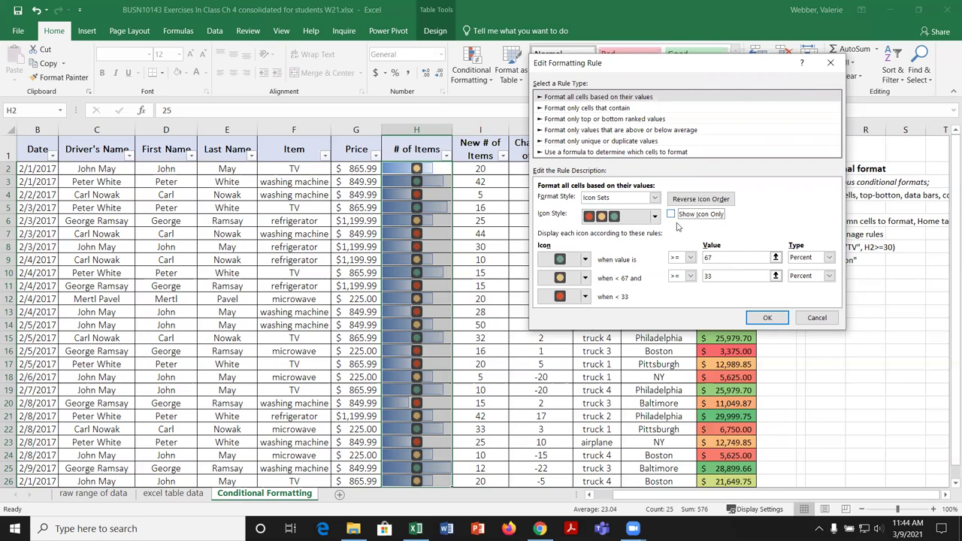
pyautogui.click(768, 317)
pyautogui.click(836, 275)
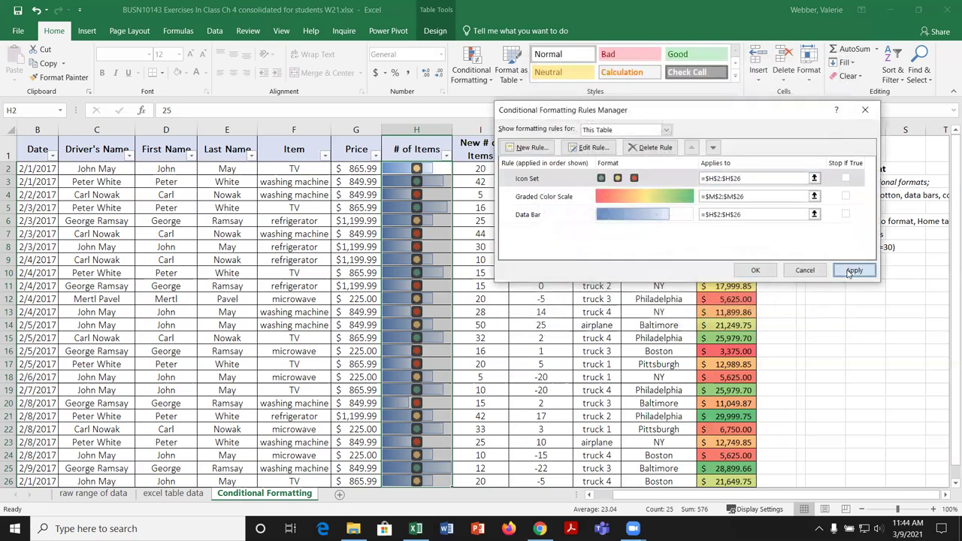
pyautogui.click(591, 149)
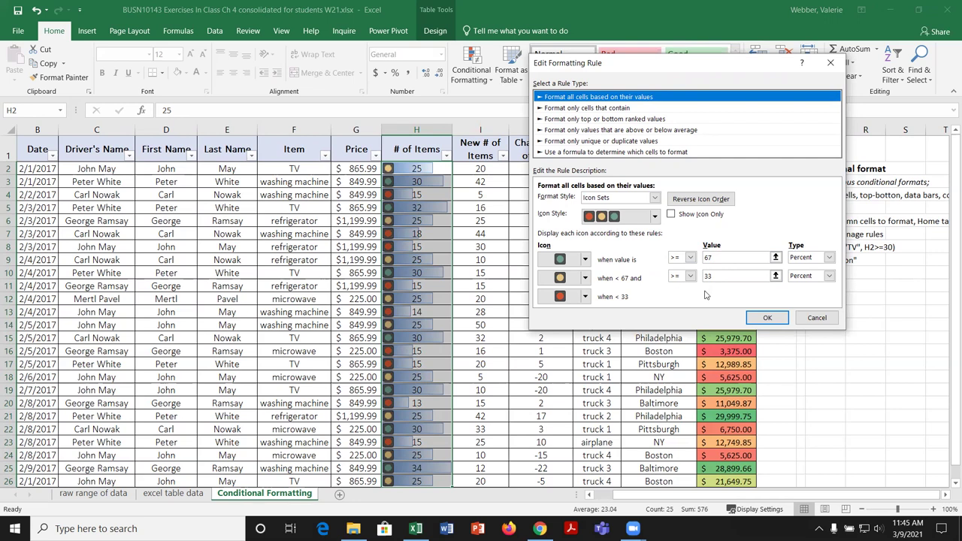
# Step: Switch the Icon Set rule's style to the five-arrow set and apply it
pyautogui.click(655, 198)
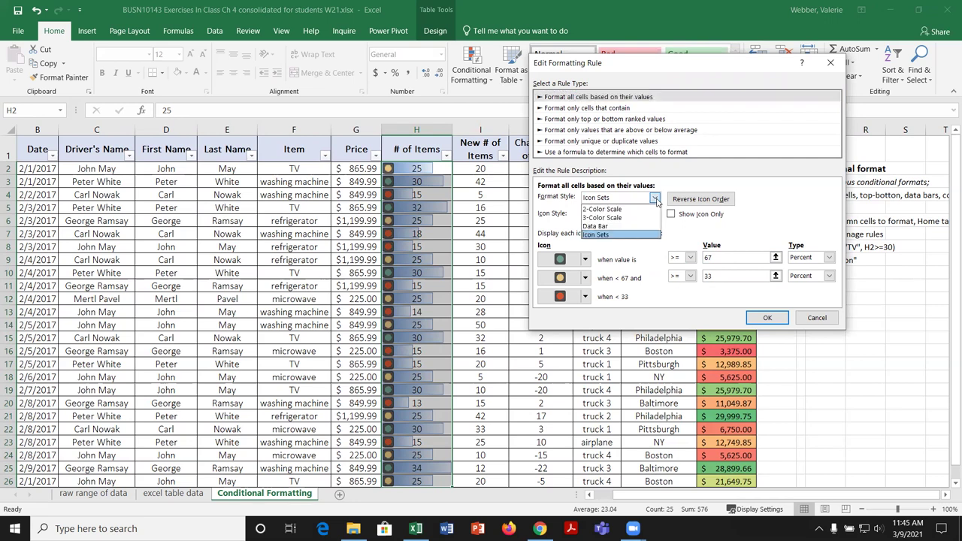
pyautogui.click(627, 235)
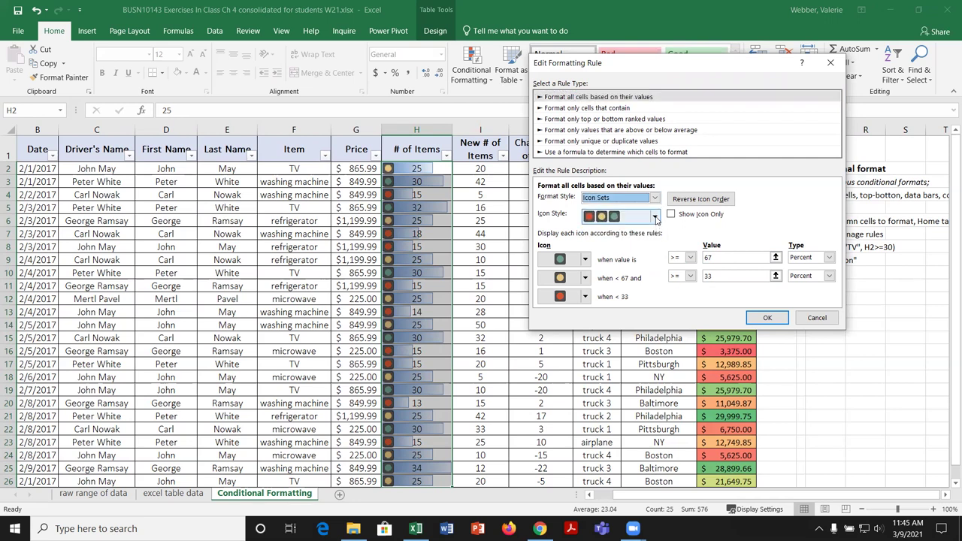
pyautogui.click(628, 216)
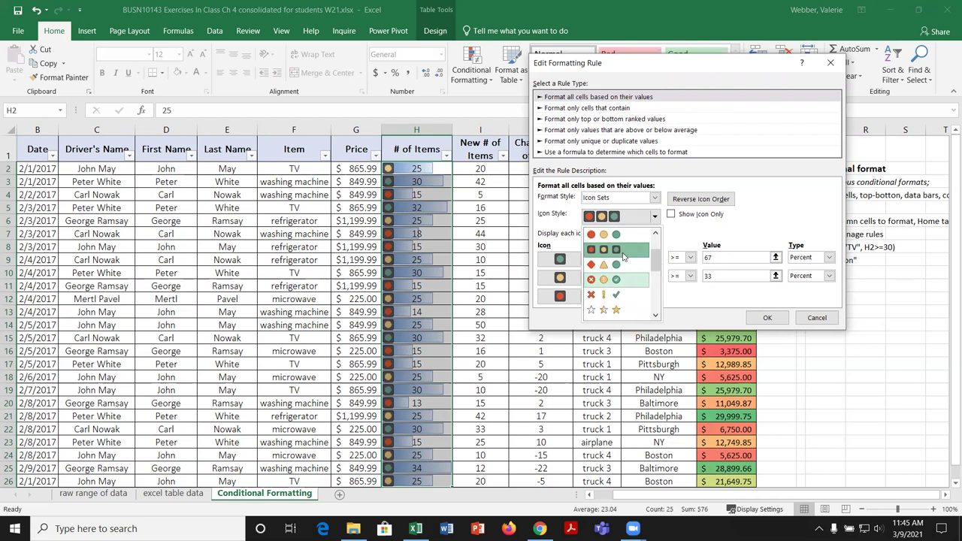
pyautogui.moveTo(654, 259); pyautogui.dragTo(656, 300)
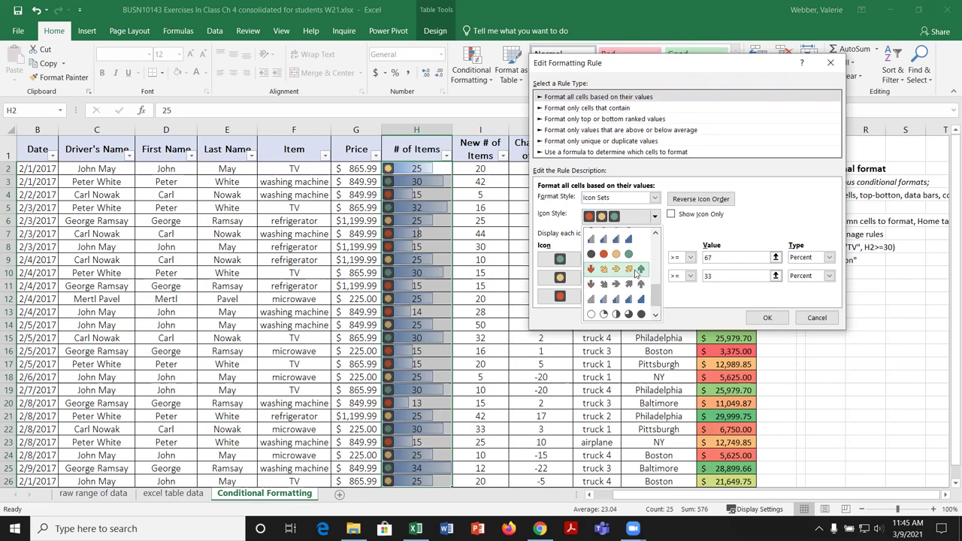
pyautogui.click(636, 272)
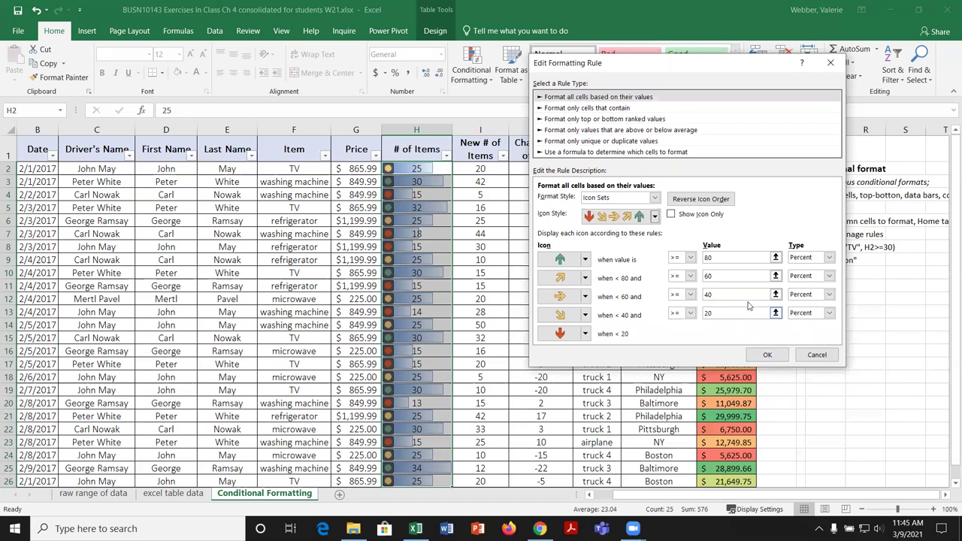
pyautogui.click(767, 355)
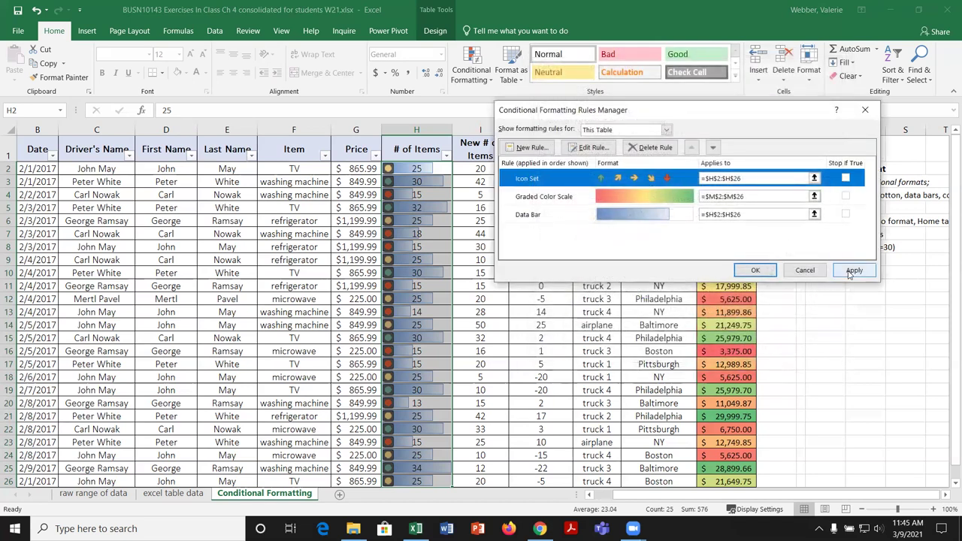
pyautogui.click(852, 271)
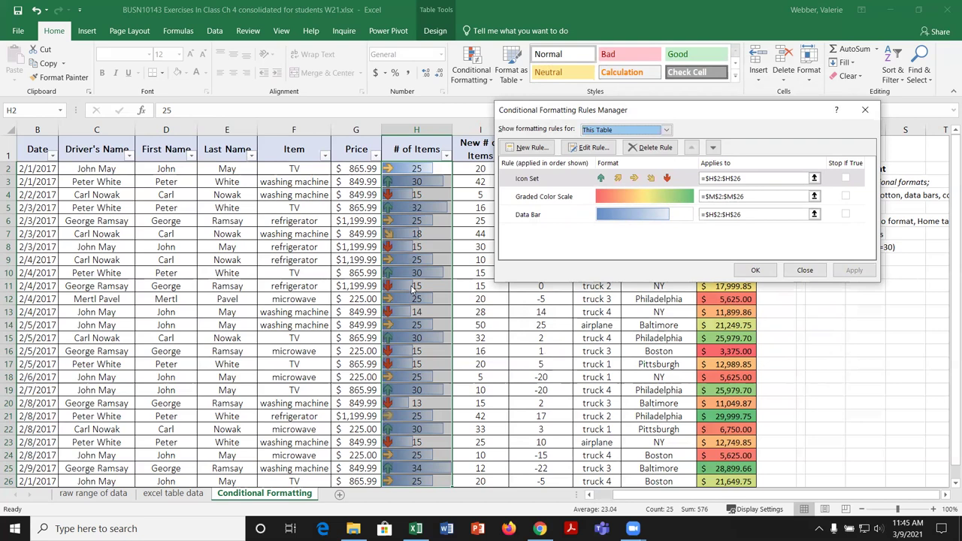
# Step: Change the Icon Set rule's style to 3 Traffic Lights and apply it to column H
pyautogui.click(579, 180)
pyautogui.click(590, 148)
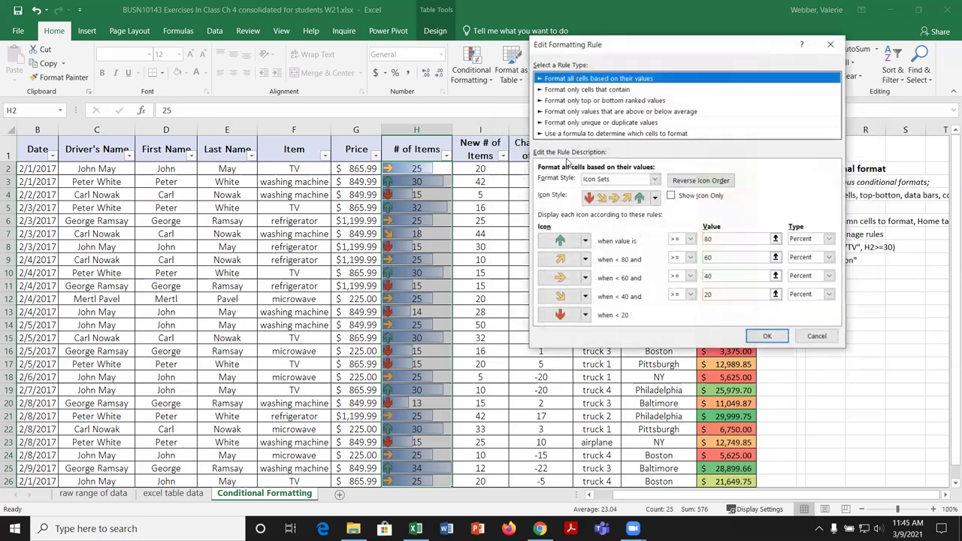
pyautogui.click(655, 197)
pyautogui.moveTo(657, 273); pyautogui.dragTo(656, 224)
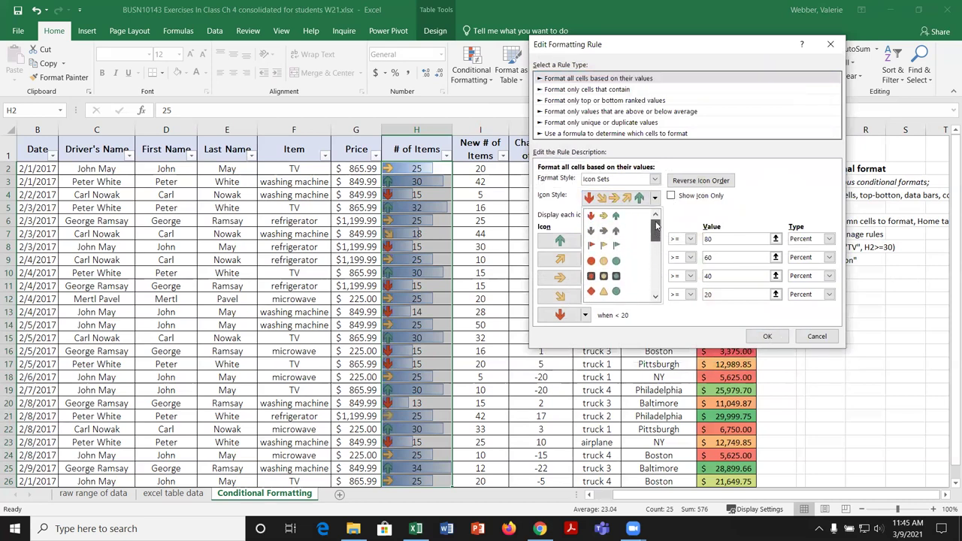
pyautogui.click(605, 277)
pyautogui.click(767, 299)
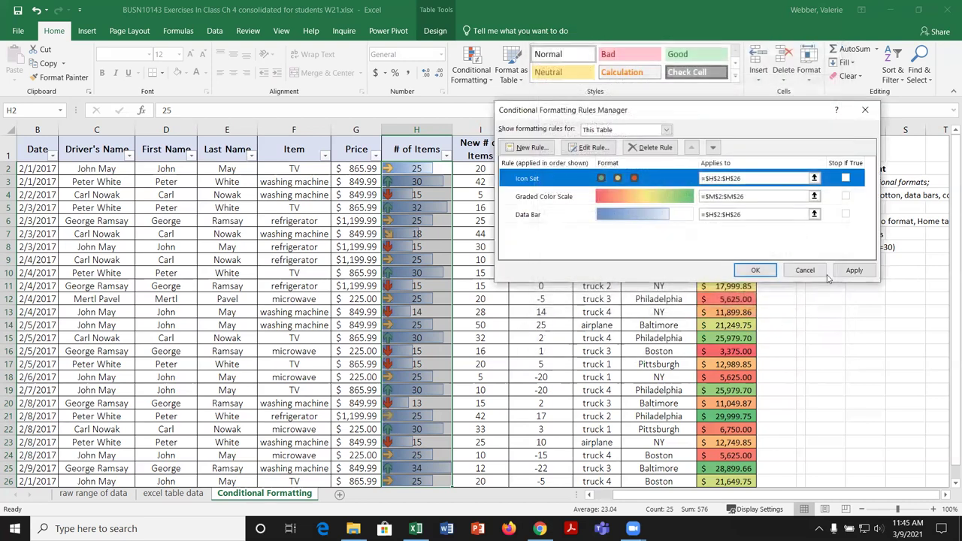
pyautogui.click(853, 270)
pyautogui.click(769, 275)
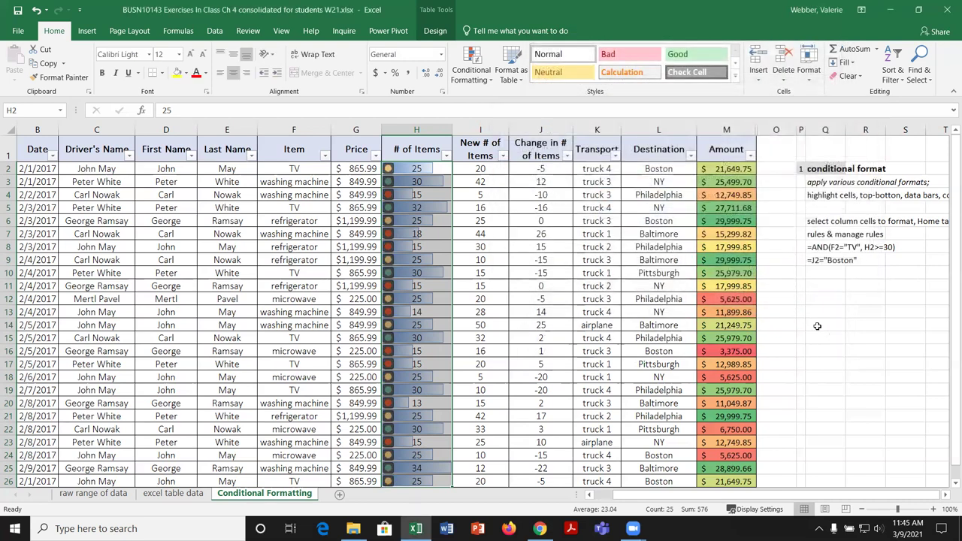
pyautogui.click(813, 325)
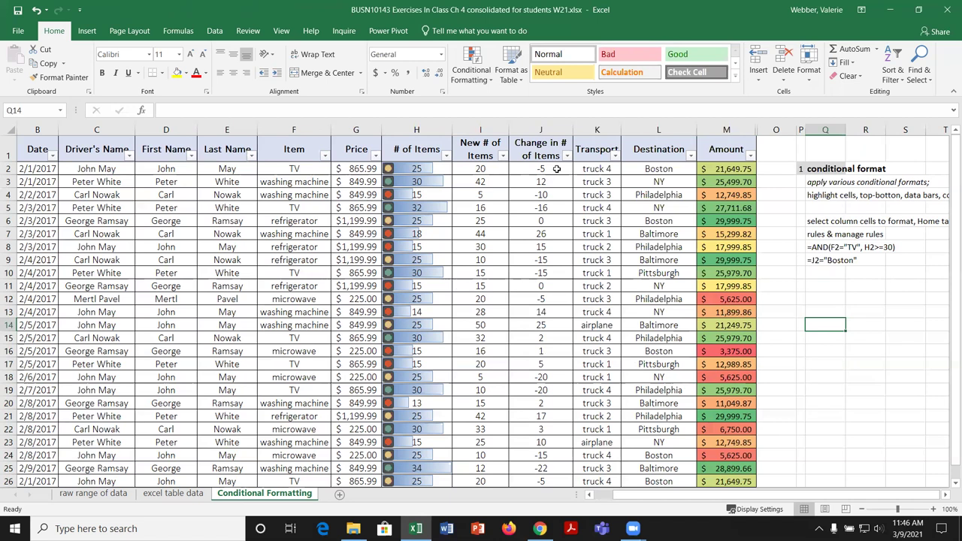
# Step: Add 3 Arrows (Colored) icons to the Change in # of Items values J2:J26
pyautogui.moveTo(557, 168); pyautogui.dragTo(554, 456)
pyautogui.click(489, 79)
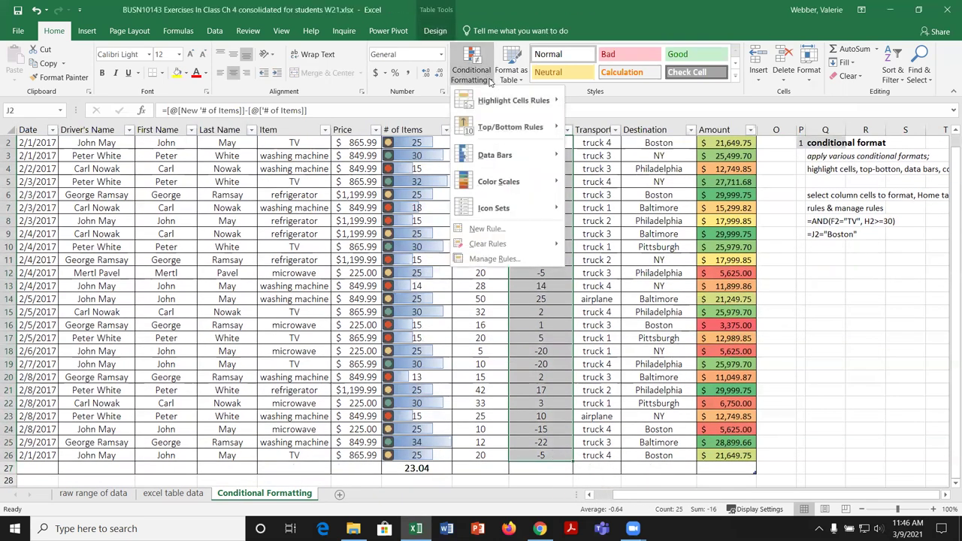
pyautogui.moveTo(531, 208)
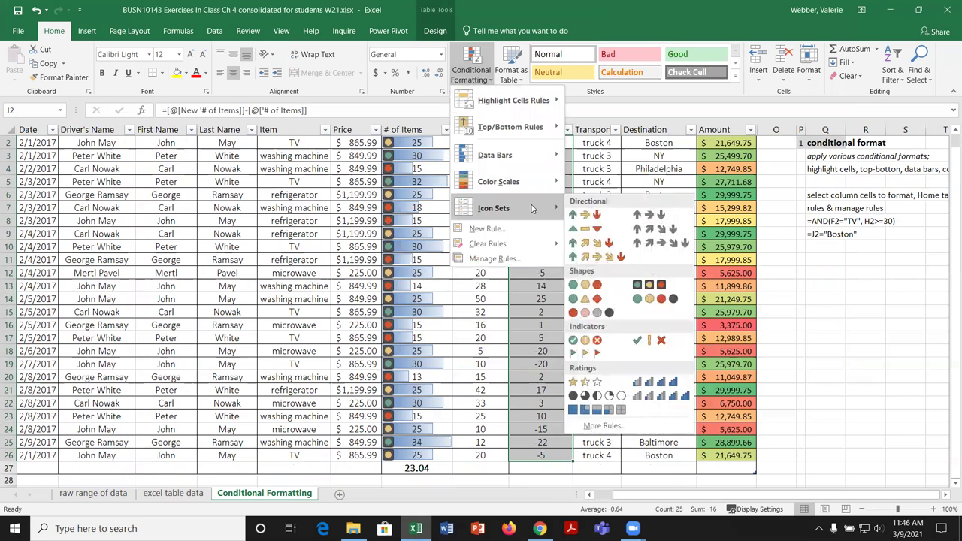
pyautogui.click(585, 213)
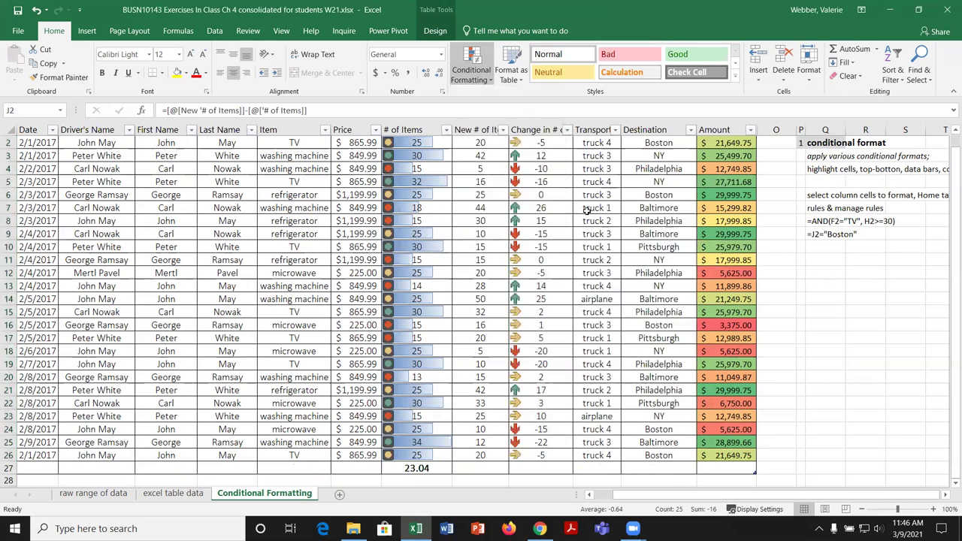
pyautogui.click(475, 75)
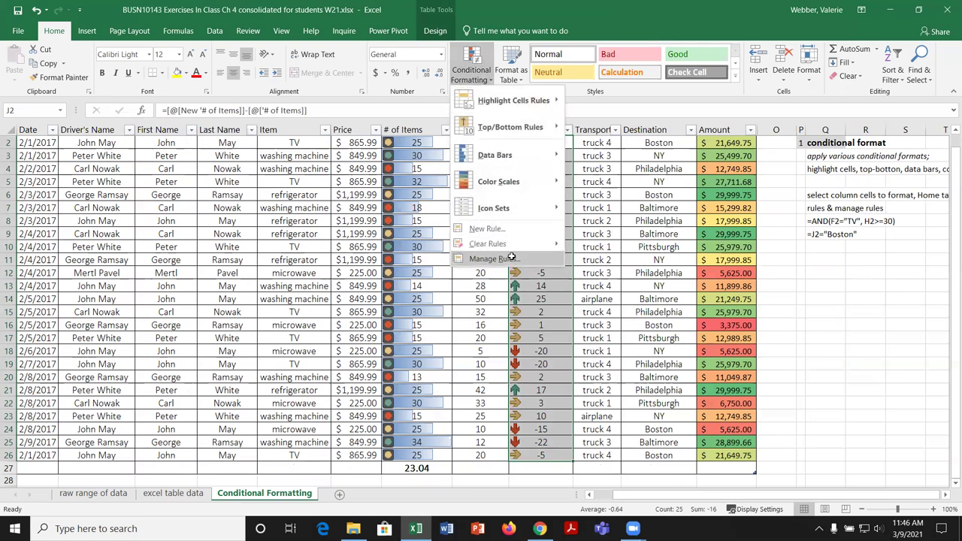
pyautogui.click(493, 258)
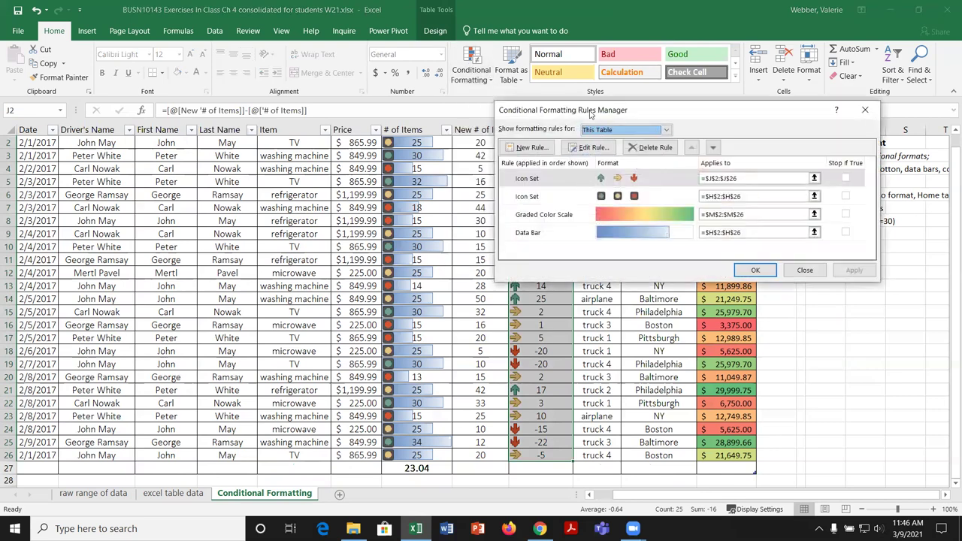
pyautogui.moveTo(591, 113); pyautogui.dragTo(198, 122)
pyautogui.click(234, 189)
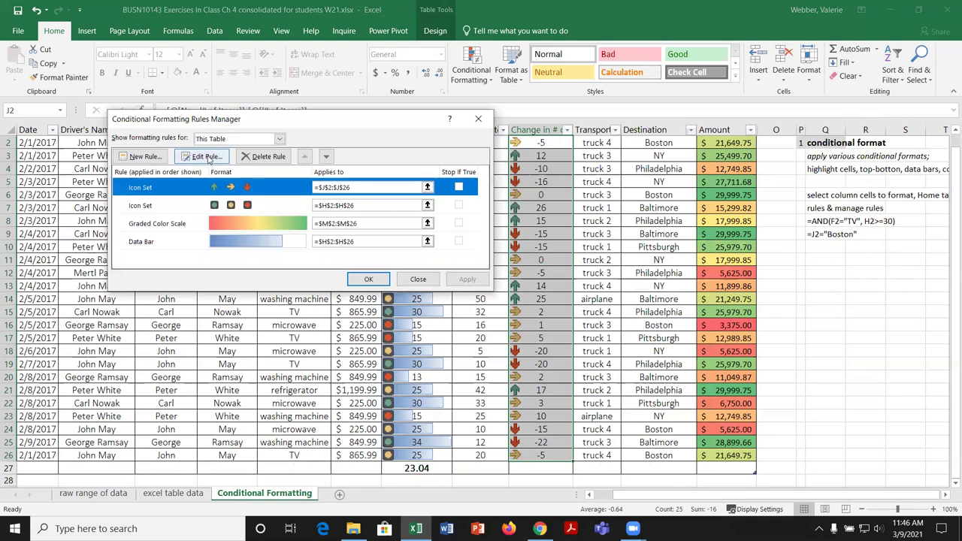
pyautogui.click(207, 156)
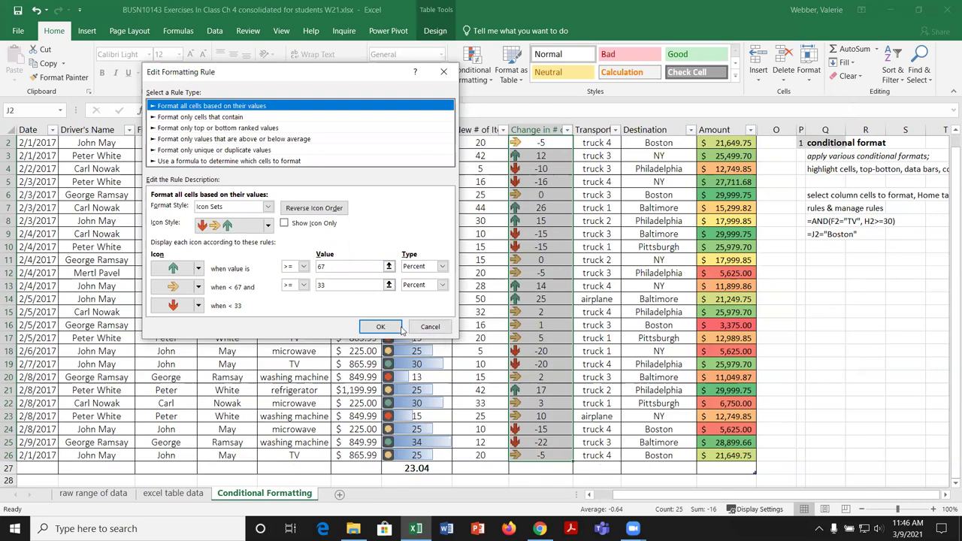
pyautogui.click(429, 326)
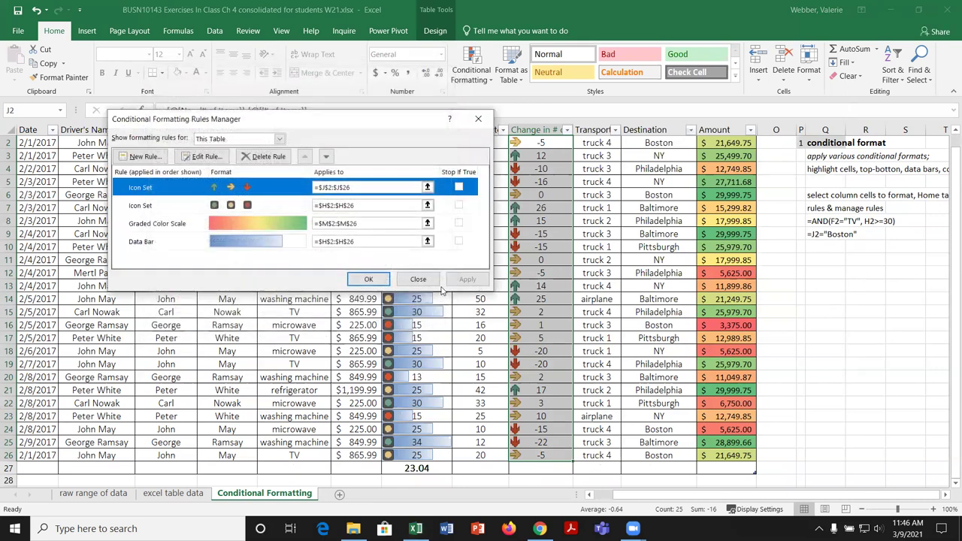
pyautogui.click(418, 279)
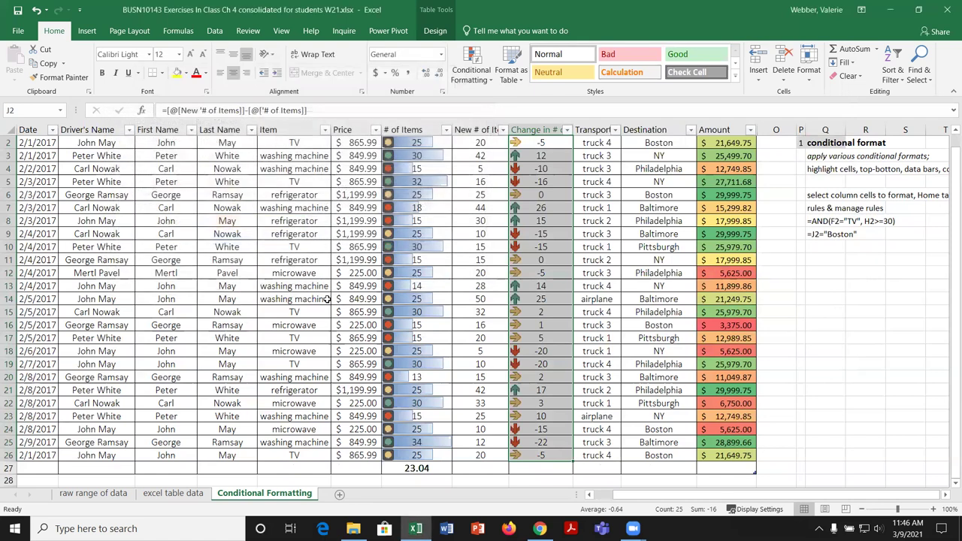
pyautogui.click(471, 314)
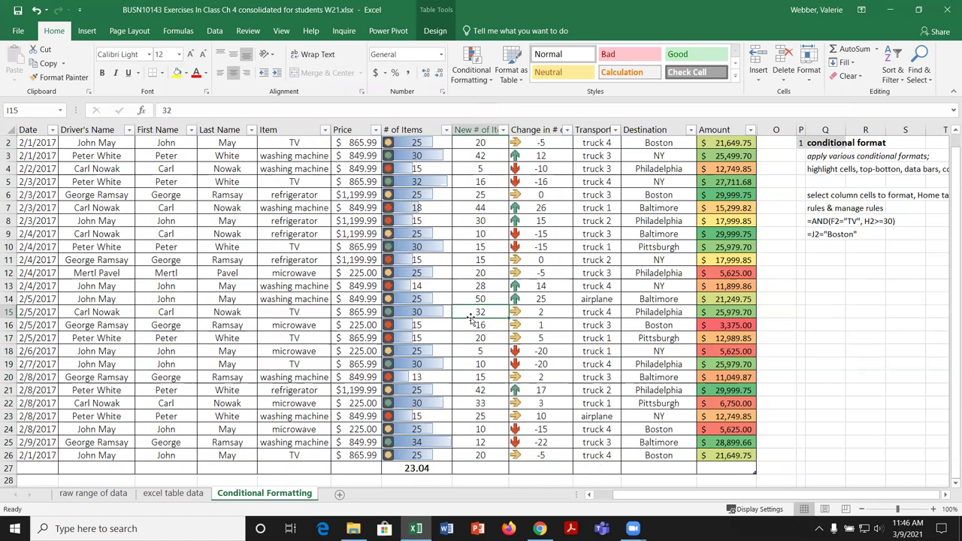
# Step: Browse the Conditional Formatting submenus without choosing anything
pyautogui.click(489, 78)
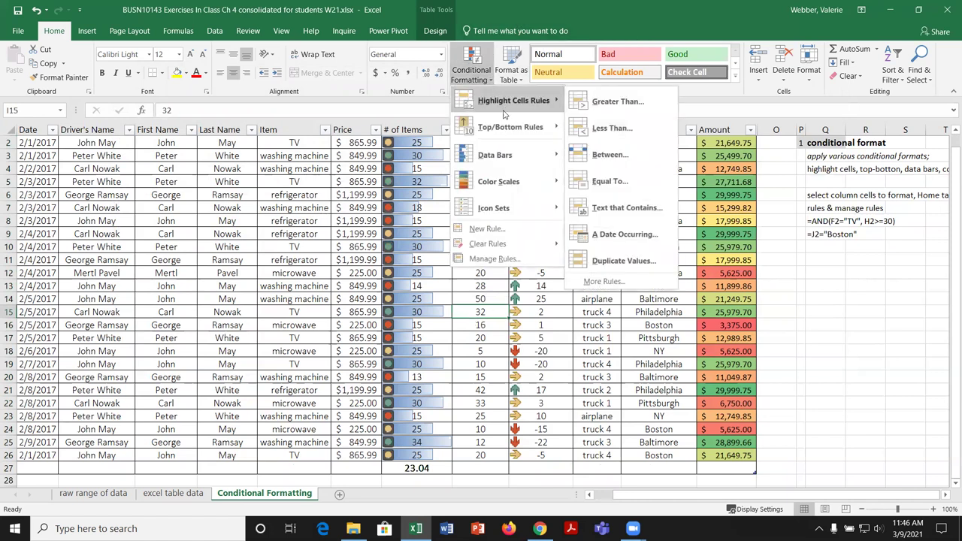
pyautogui.moveTo(503, 129)
pyautogui.moveTo(504, 184)
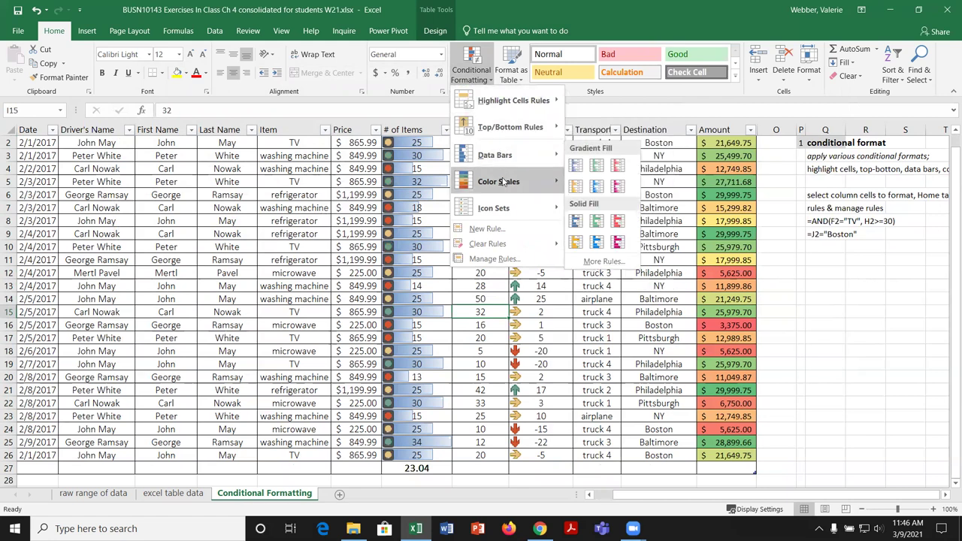
pyautogui.moveTo(503, 210)
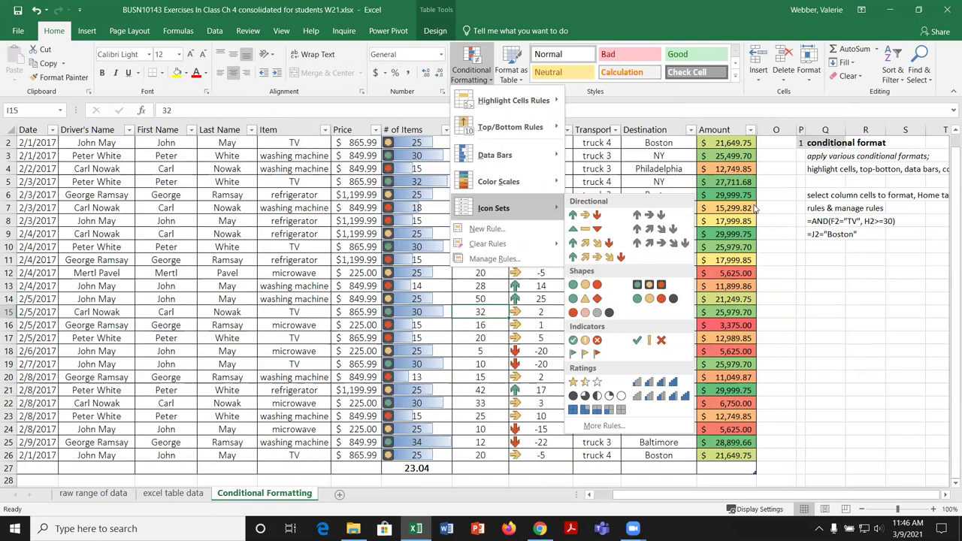
pyautogui.click(836, 272)
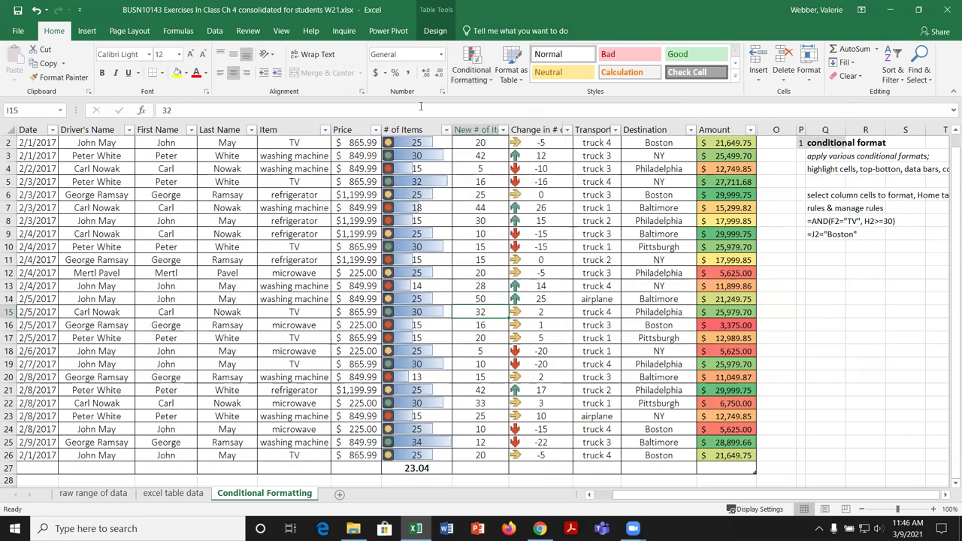
# Step: Delete all four rules (arrow icons, Icon Set, color scale, data bar) in Manage Rules and apply
pyautogui.click(493, 83)
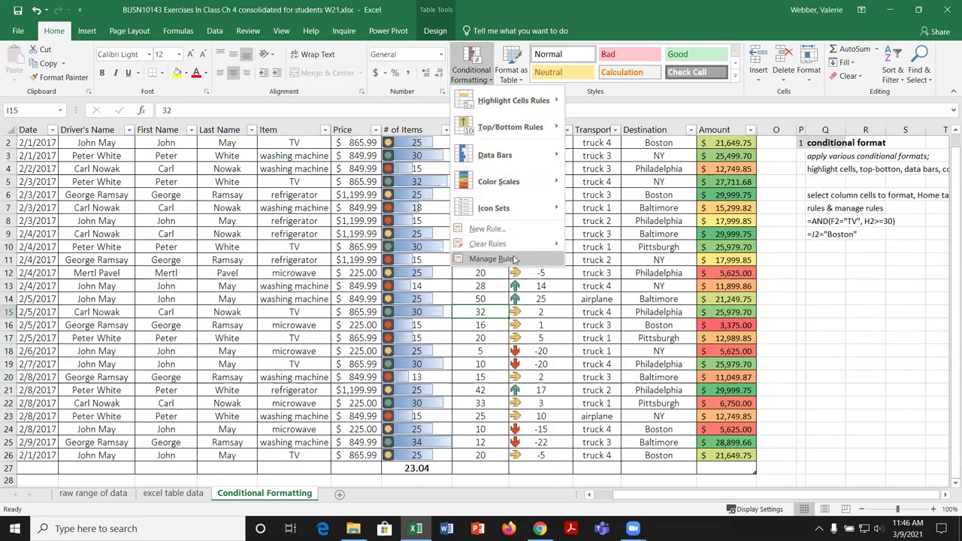
pyautogui.click(518, 255)
pyautogui.click(174, 187)
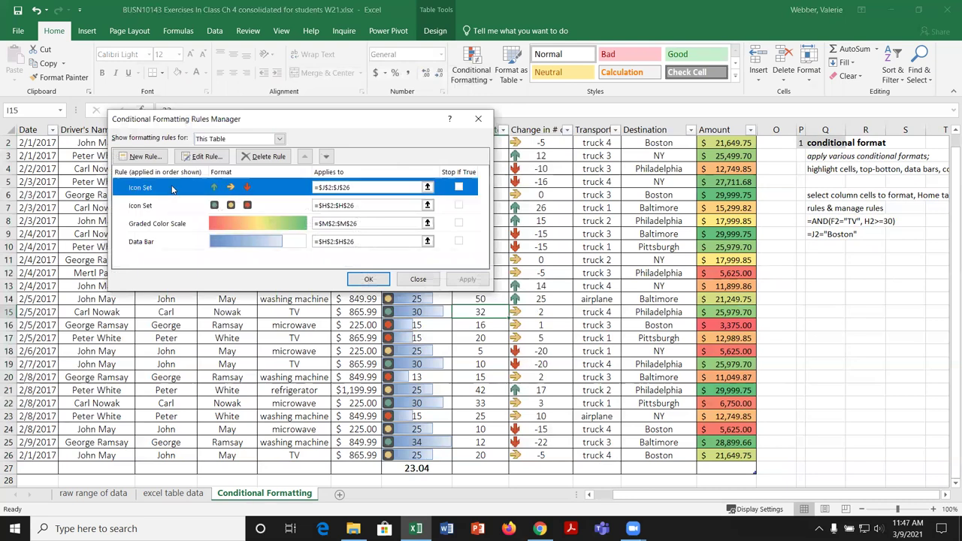
pyautogui.click(260, 157)
pyautogui.click(260, 157)
pyautogui.click(260, 157)
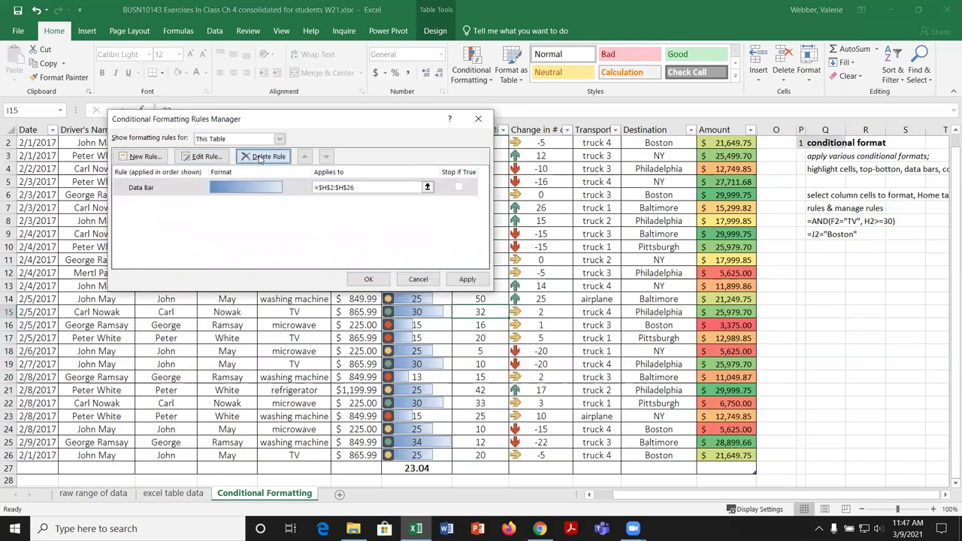
pyautogui.click(260, 158)
pyautogui.click(468, 280)
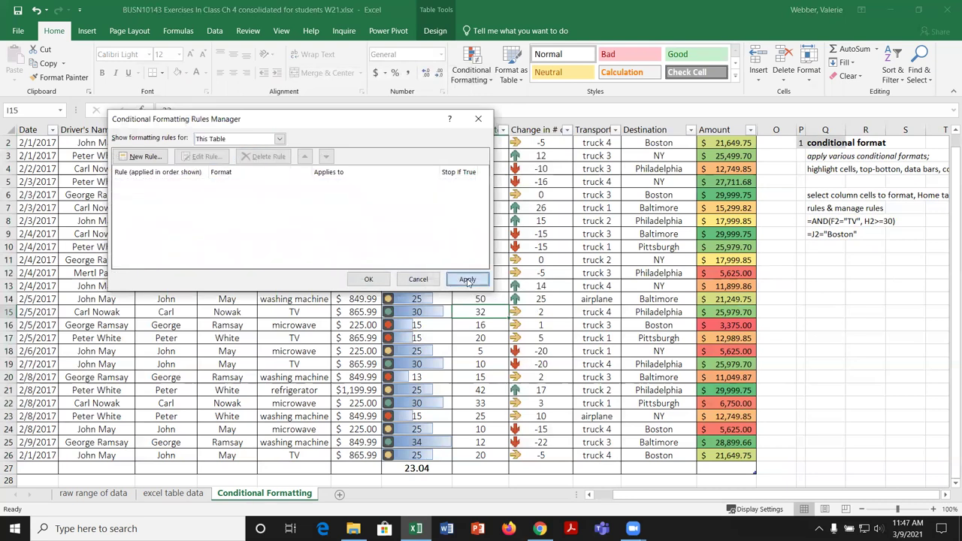
pyautogui.click(370, 280)
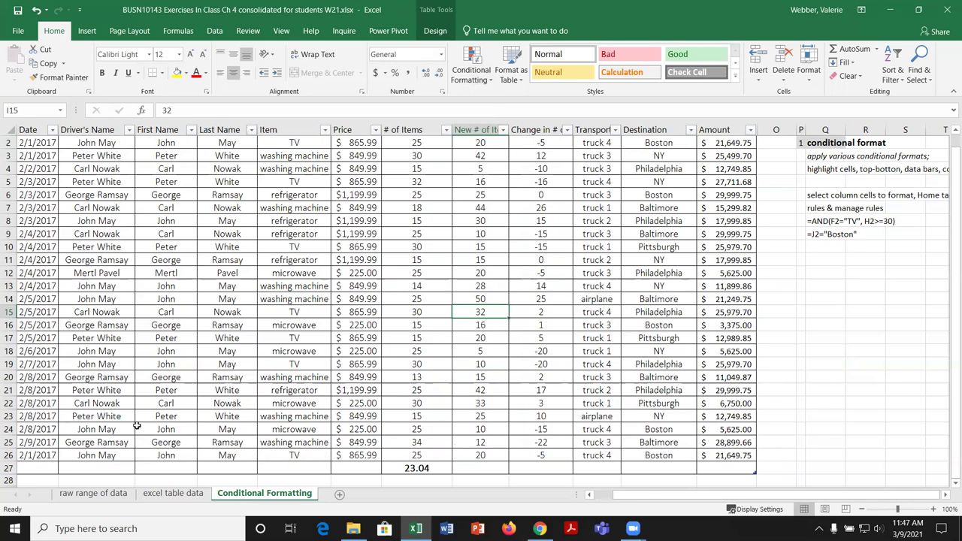
pyautogui.moveTo(112, 456); pyautogui.dragTo(118, 170)
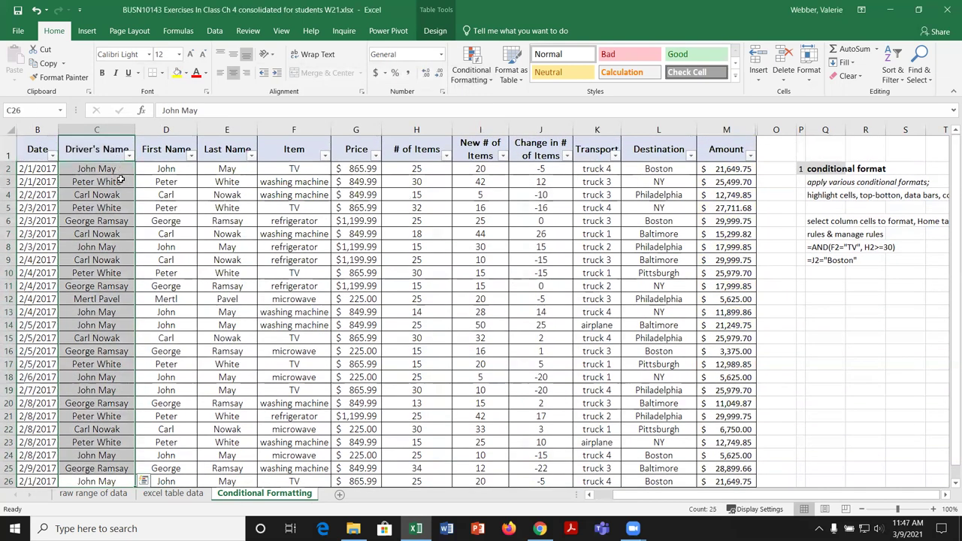
pyautogui.click(486, 80)
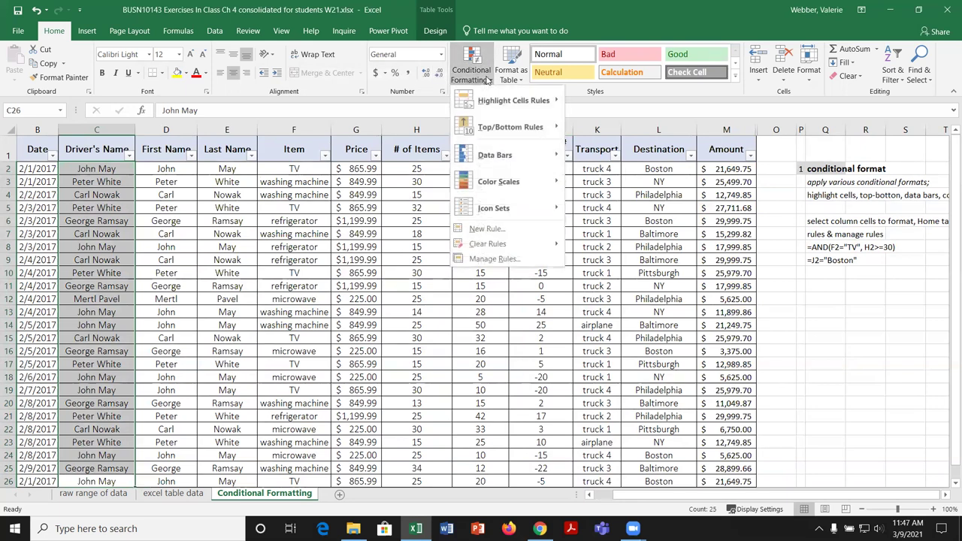
# Step: Start a formula rule for Driver's Name with =AND(F2="TV",H2>=30)
pyautogui.click(506, 231)
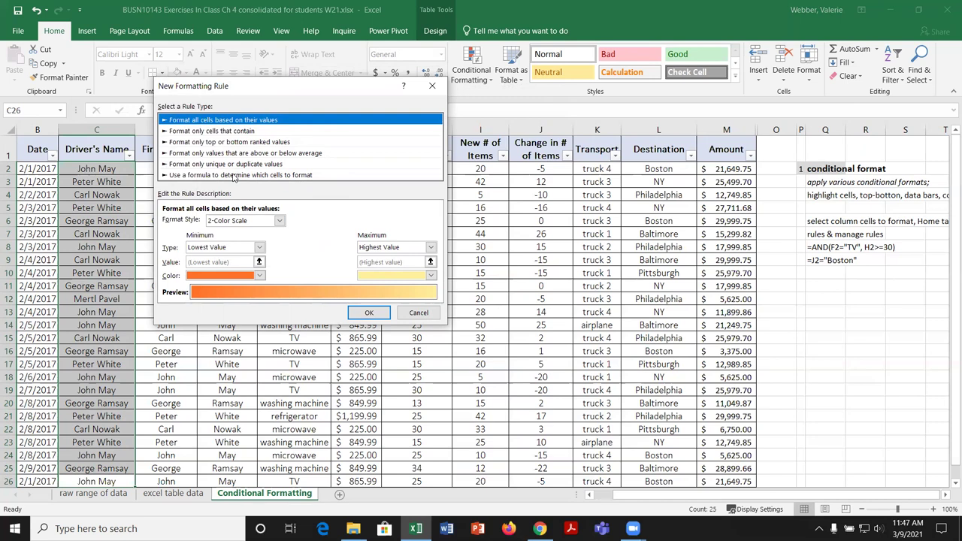
pyautogui.click(234, 176)
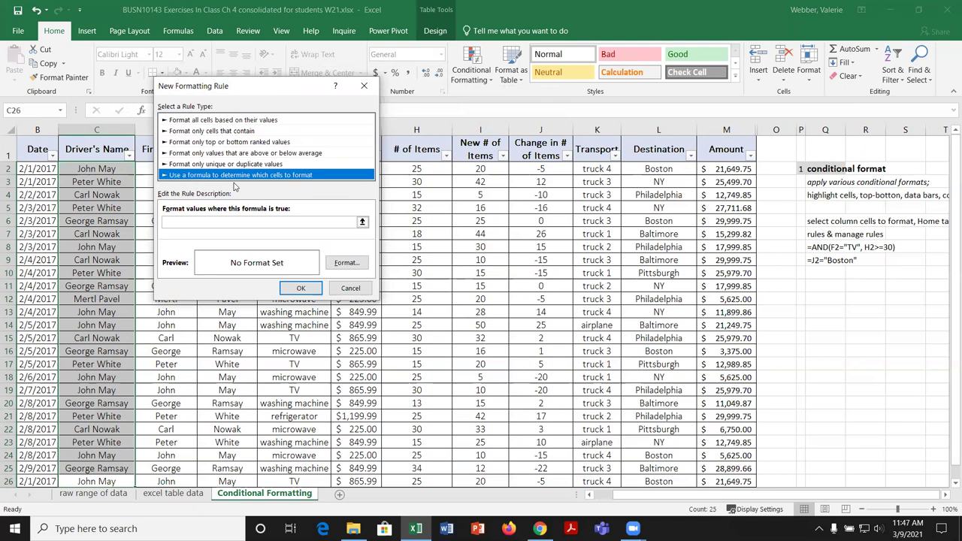
pyautogui.click(200, 221)
pyautogui.write('=')
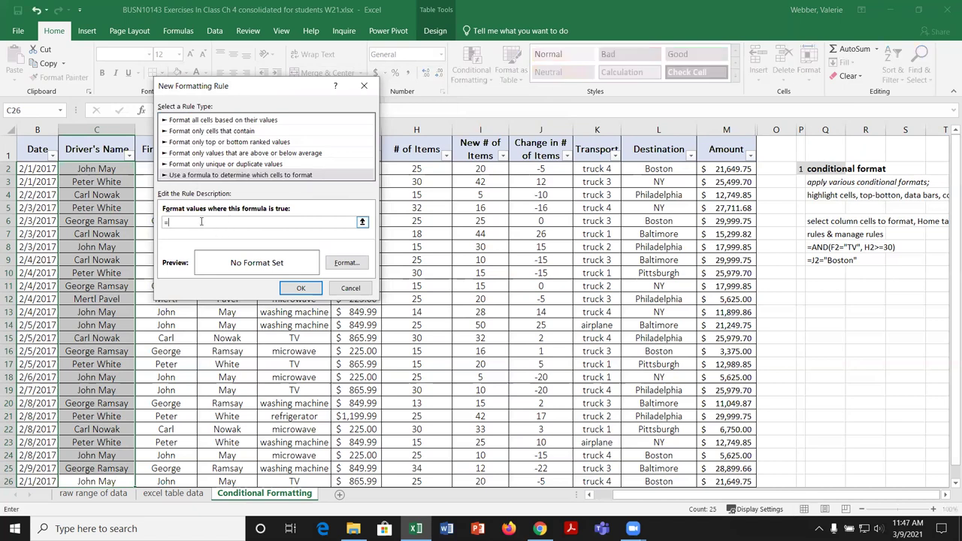
pyautogui.write('AND')
pyautogui.write('(')
pyautogui.moveTo(313, 96); pyautogui.dragTo(503, 182)
pyautogui.write('F2')
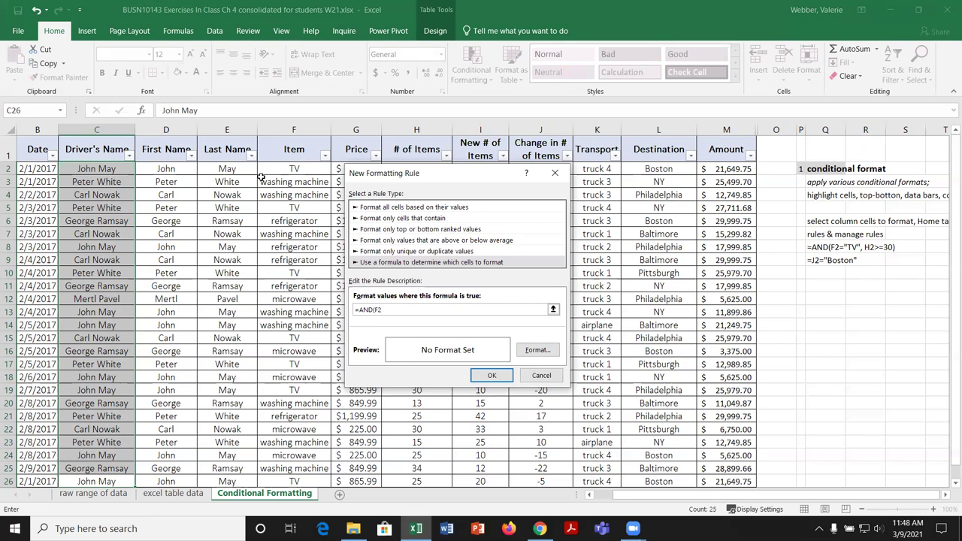
pyautogui.write('="TV",H2>=30')
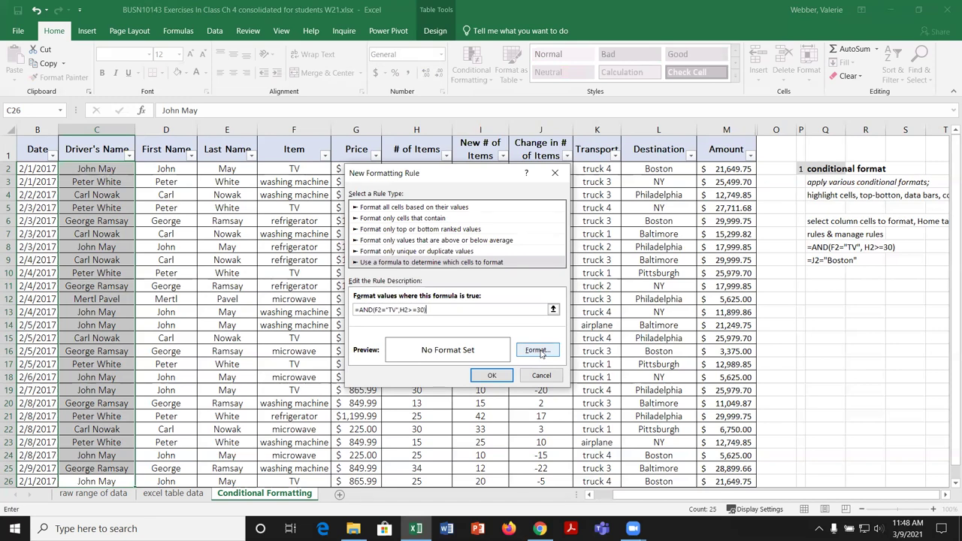
# Step: Format the rule with bold text and a pale peach fill, and create it
pyautogui.click(538, 351)
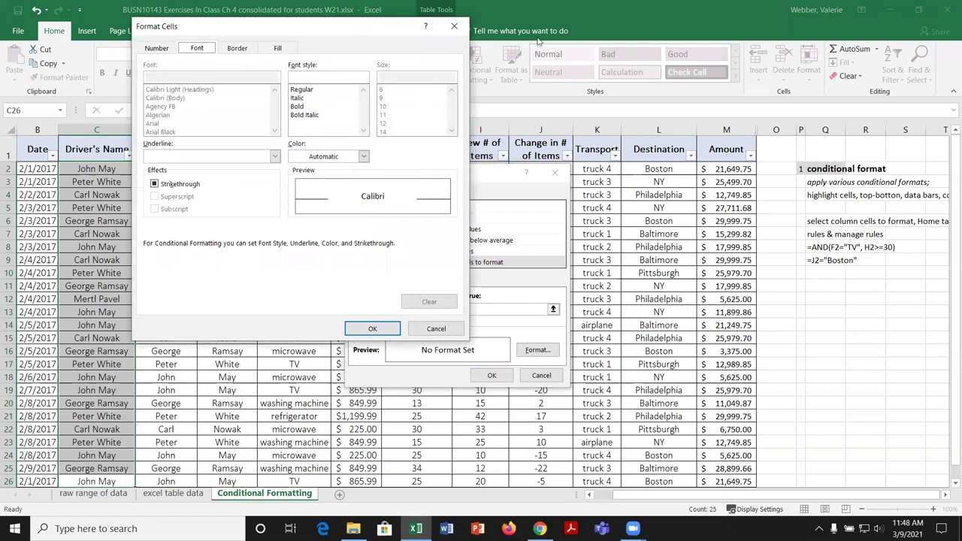
pyautogui.moveTo(360, 33); pyautogui.dragTo(540, 41)
pyautogui.click(479, 114)
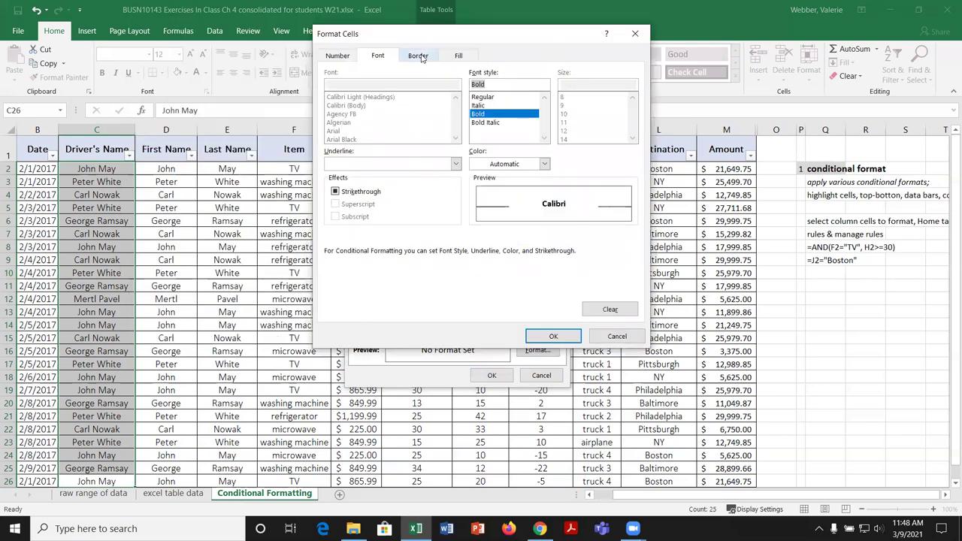
pyautogui.click(544, 164)
pyautogui.click(512, 174)
pyautogui.click(458, 57)
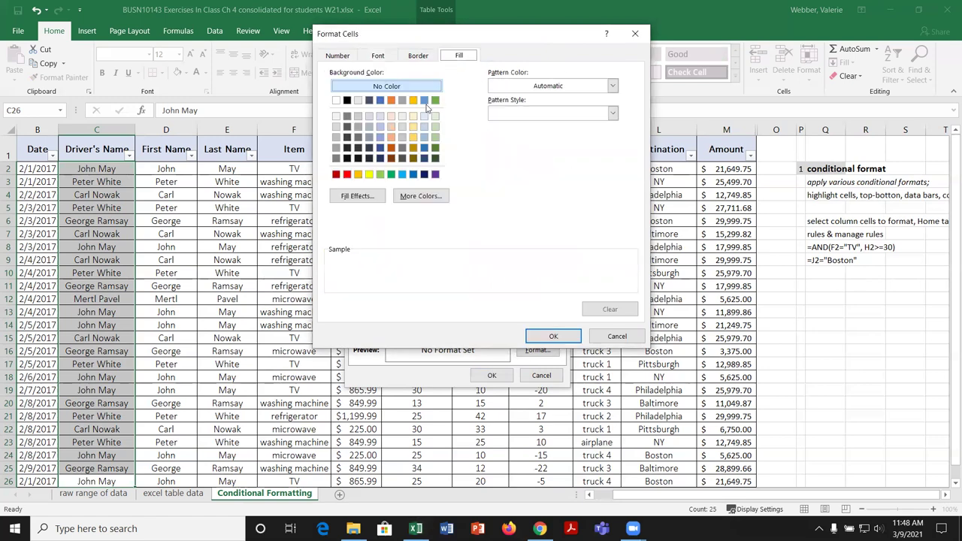
pyautogui.click(391, 126)
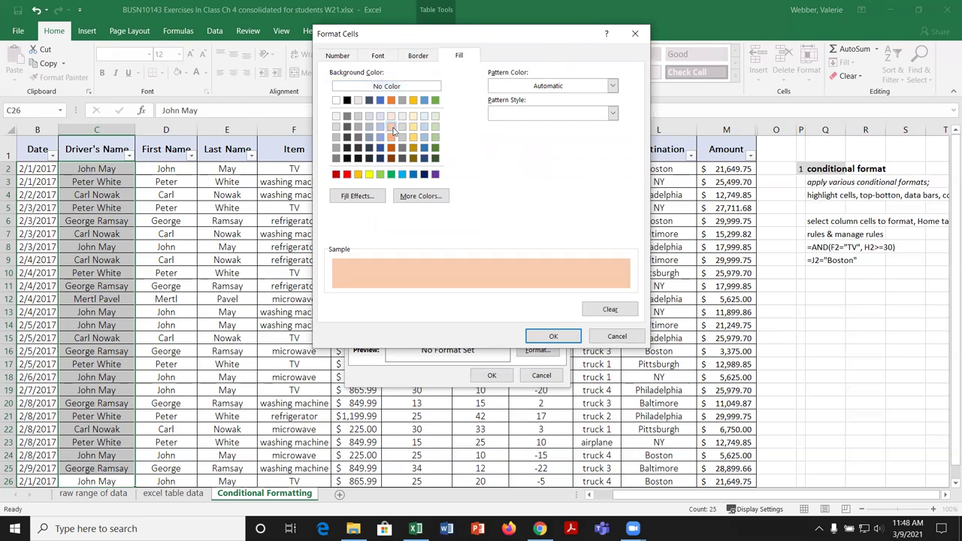
pyautogui.click(391, 115)
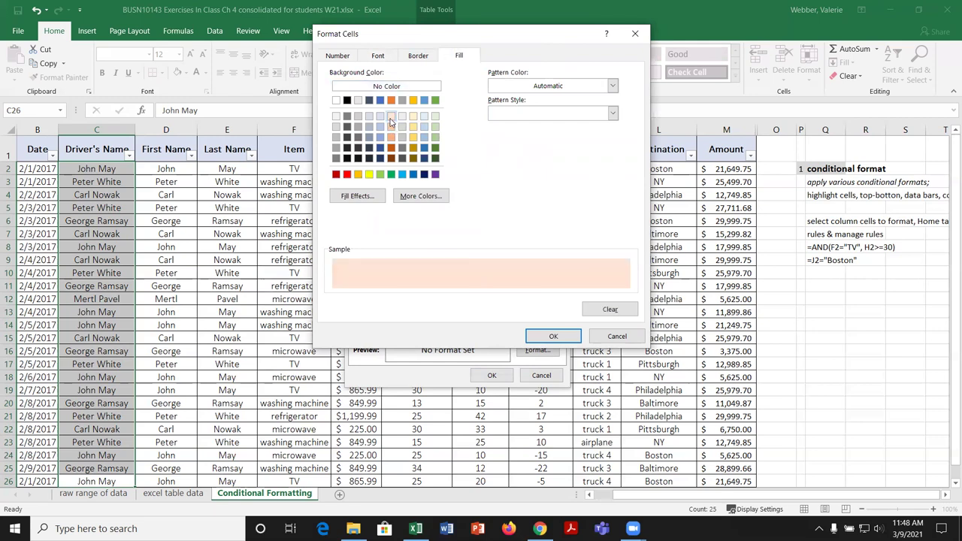
pyautogui.click(565, 339)
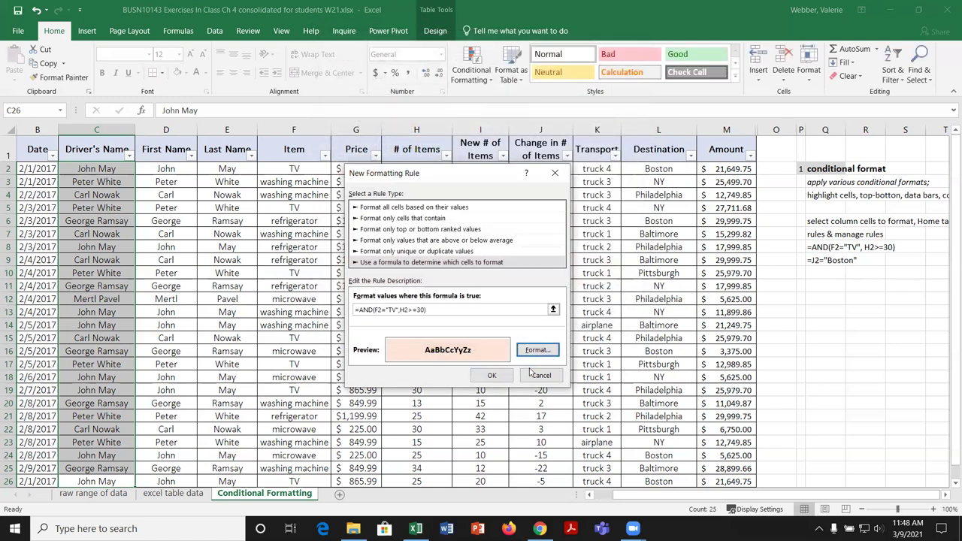
pyautogui.click(492, 376)
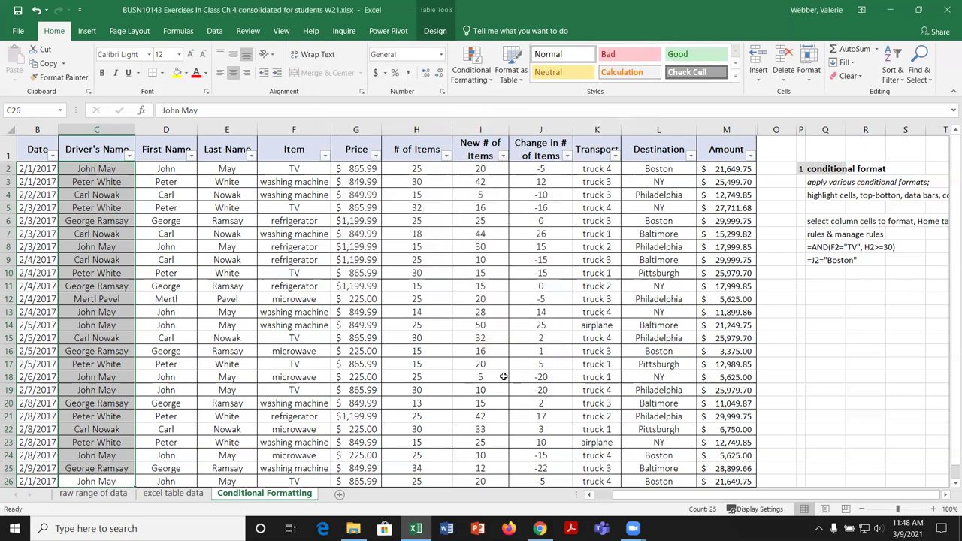
# Step: Filter the Item column to show only the 7 TV delivery rows
pyautogui.scroll(-2, 173, 273)
pyautogui.scroll(2, 173, 273)
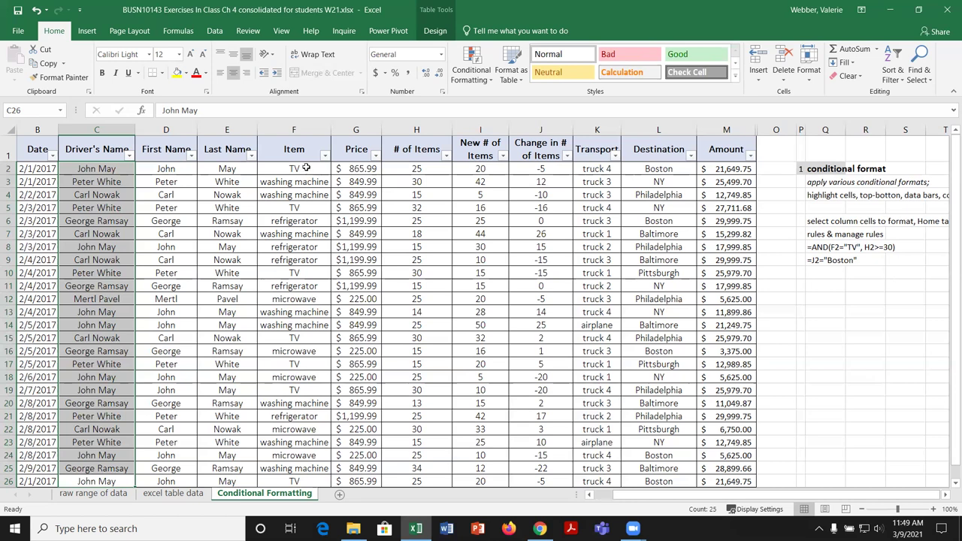
pyautogui.click(326, 156)
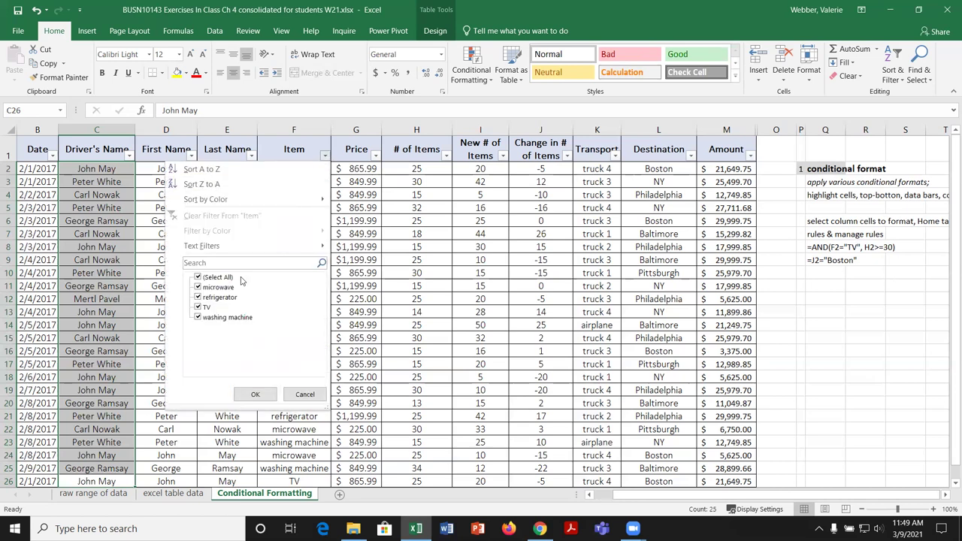
pyautogui.click(199, 278)
pyautogui.click(198, 306)
pyautogui.click(255, 394)
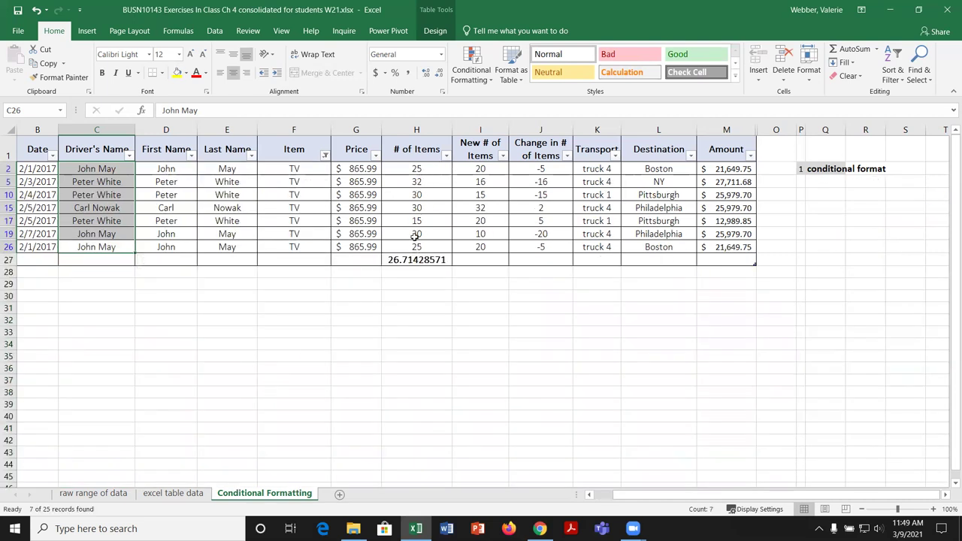
# Step: Clear the Item filter so all 25 rows are listed again
pyautogui.click(325, 155)
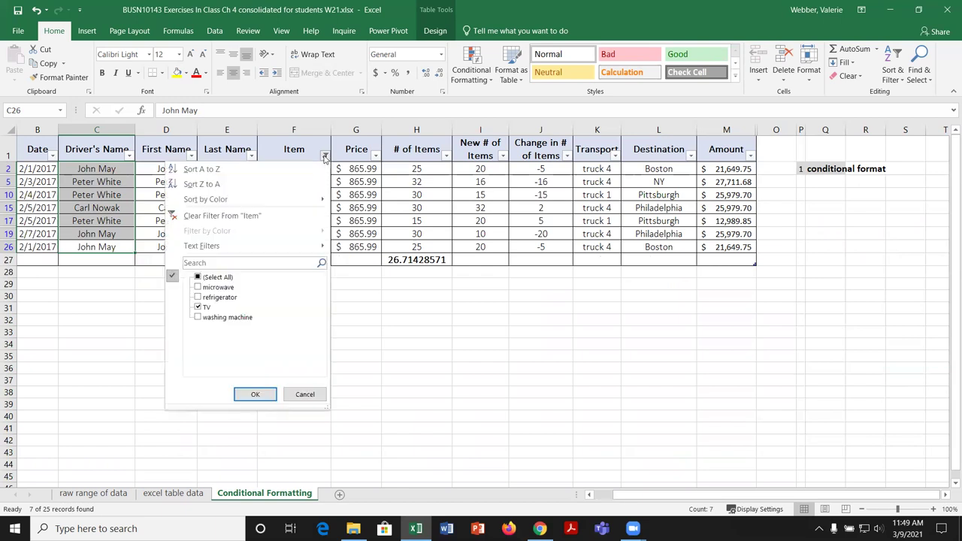
pyautogui.click(198, 277)
pyautogui.click(260, 395)
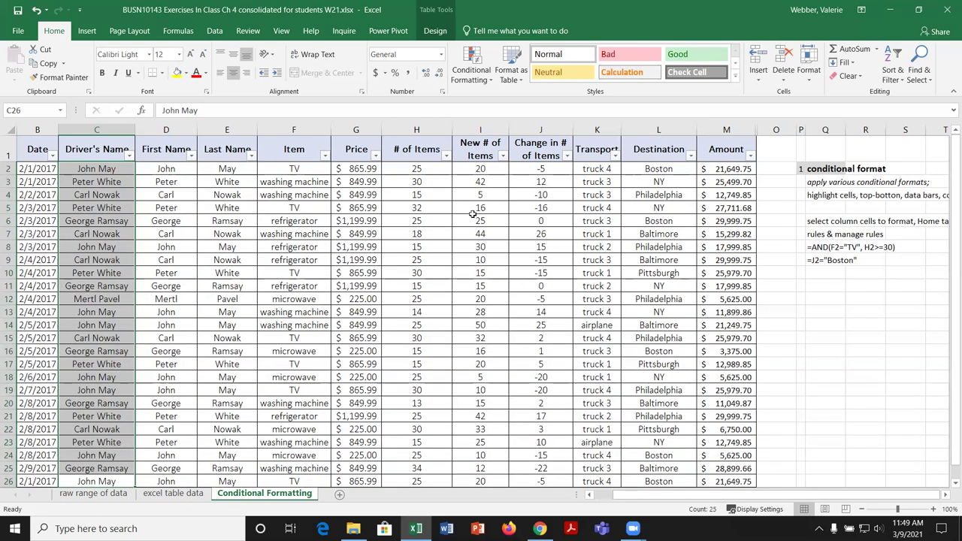
pyautogui.click(485, 81)
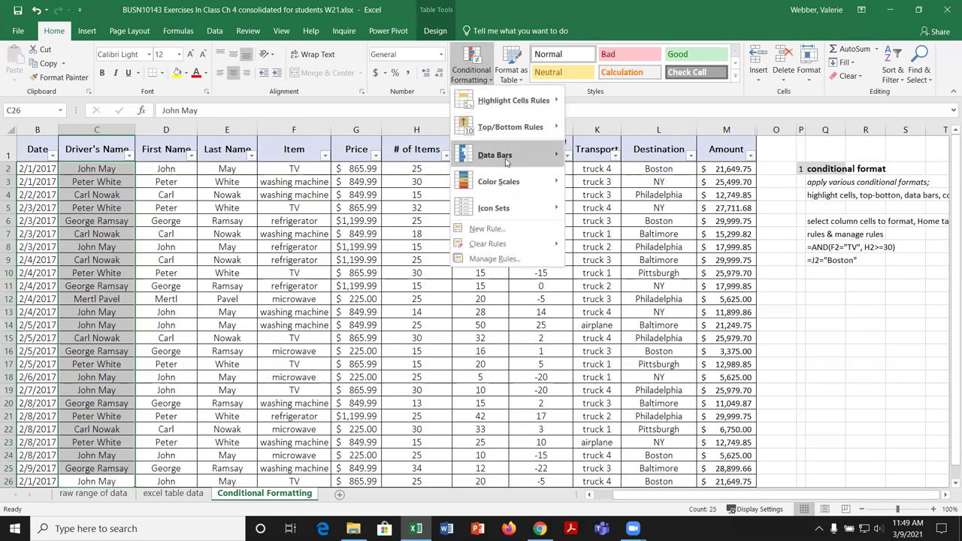
# Step: Edit the AND rule's threshold from >=30 to >=20 and apply it, highlighting C26
pyautogui.click(518, 260)
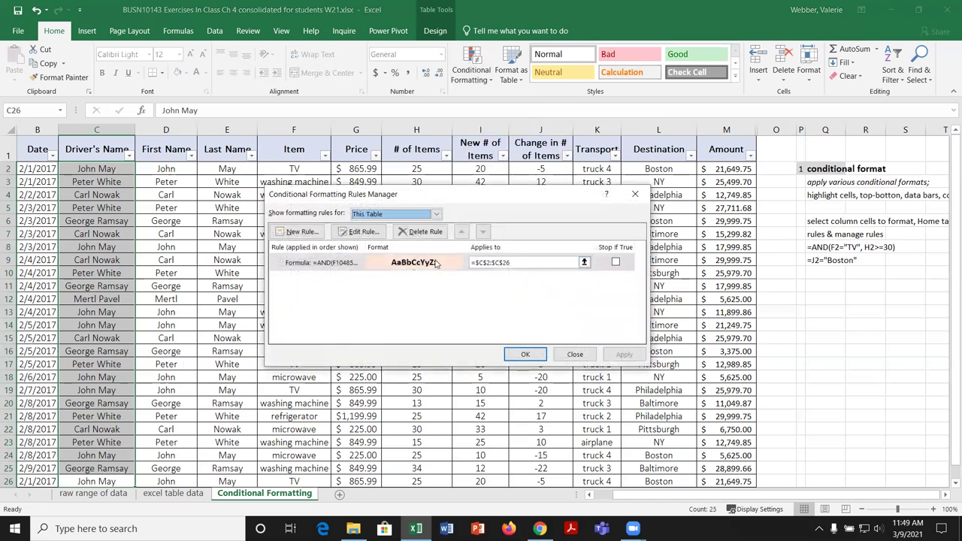
pyautogui.click(345, 263)
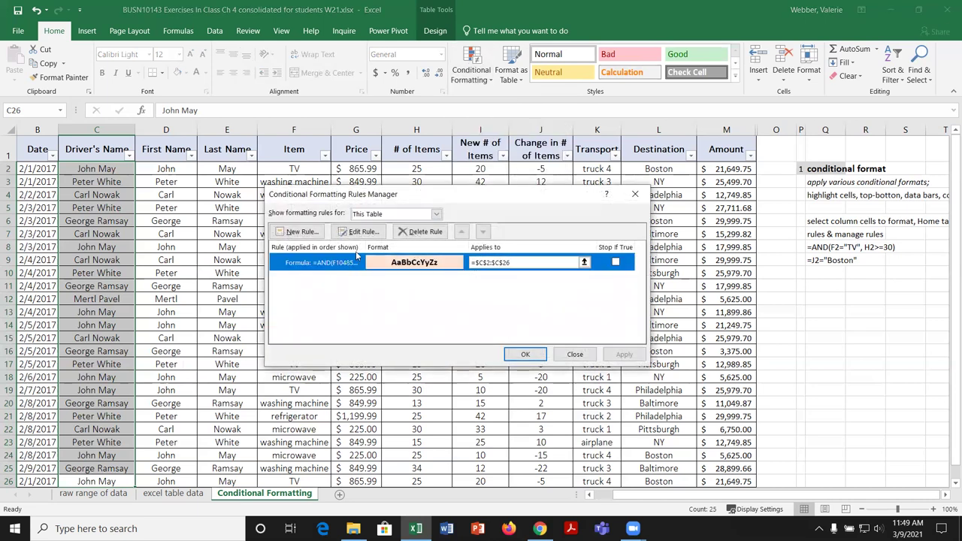
pyautogui.click(357, 234)
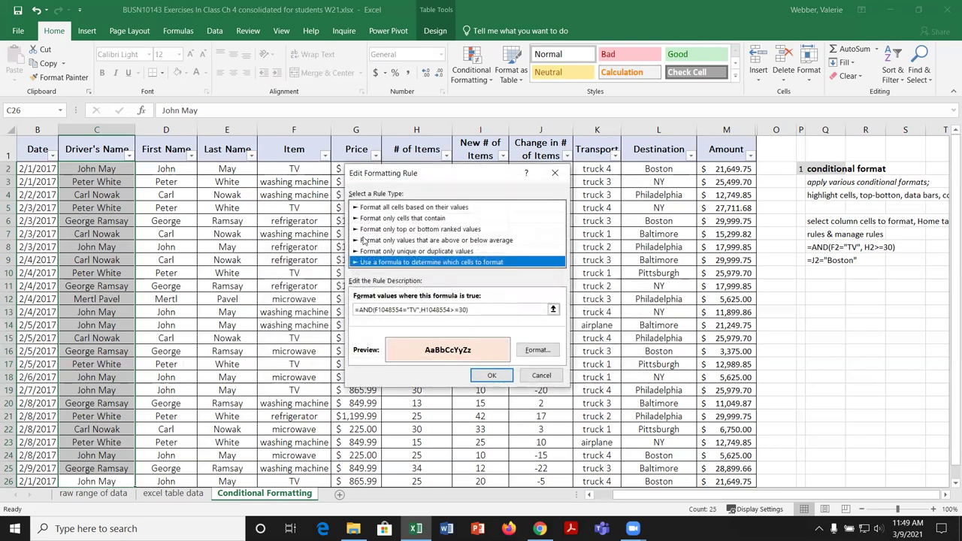
pyautogui.click(455, 309)
pyautogui.press('Delete')
pyautogui.write('20')
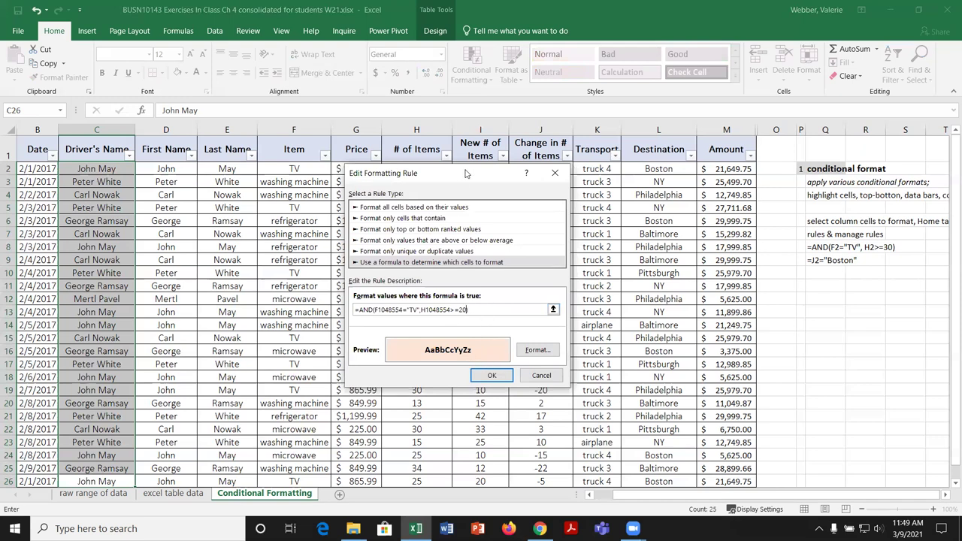
pyautogui.moveTo(466, 174); pyautogui.dragTo(586, 168)
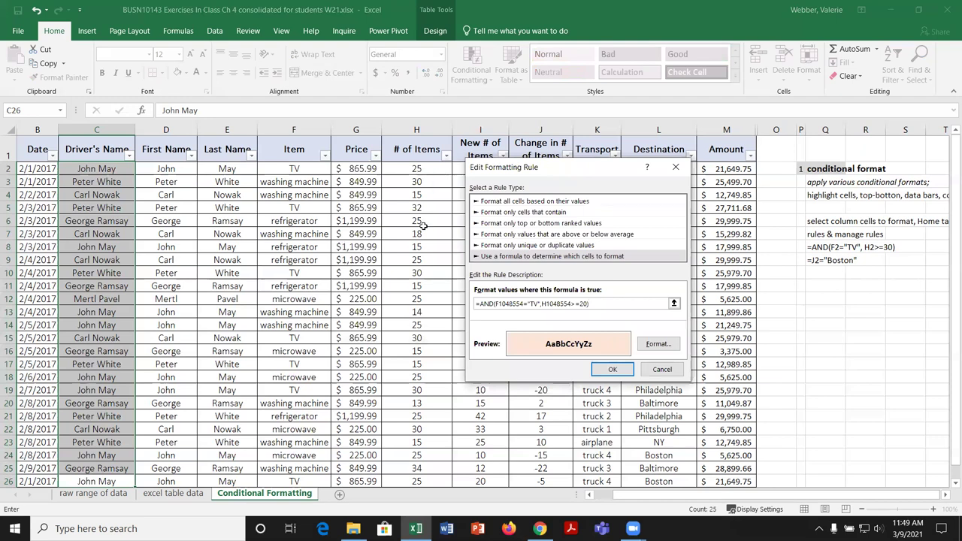
pyautogui.click(613, 370)
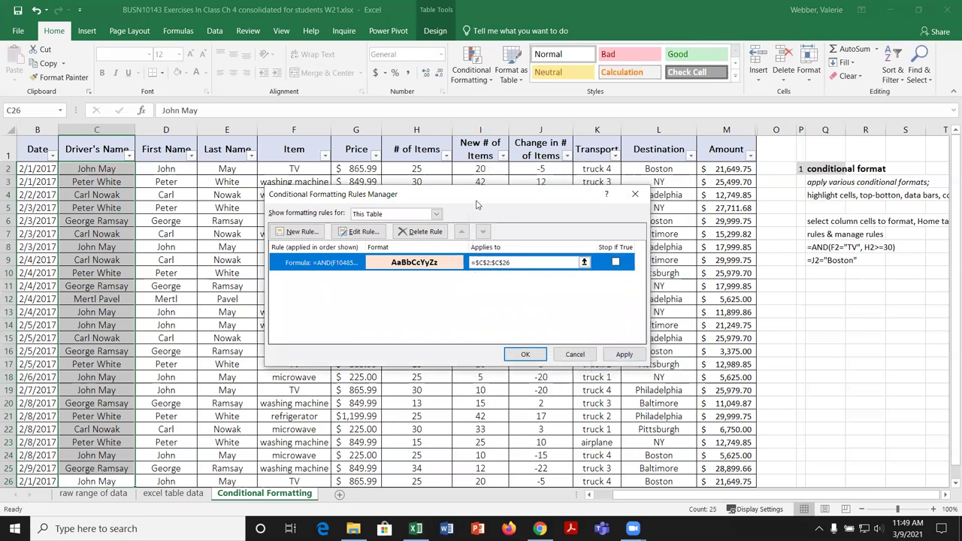
pyautogui.moveTo(479, 203); pyautogui.dragTo(681, 180)
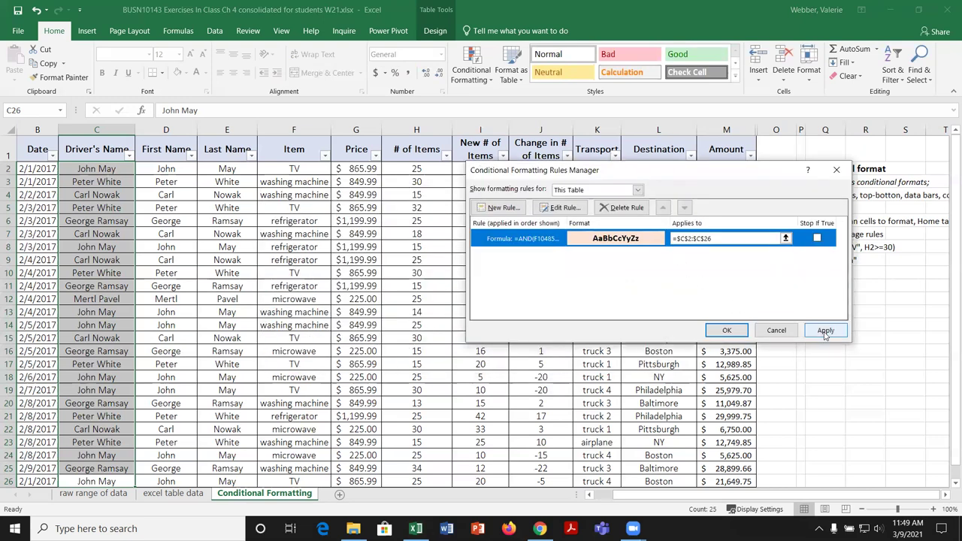
pyautogui.click(825, 331)
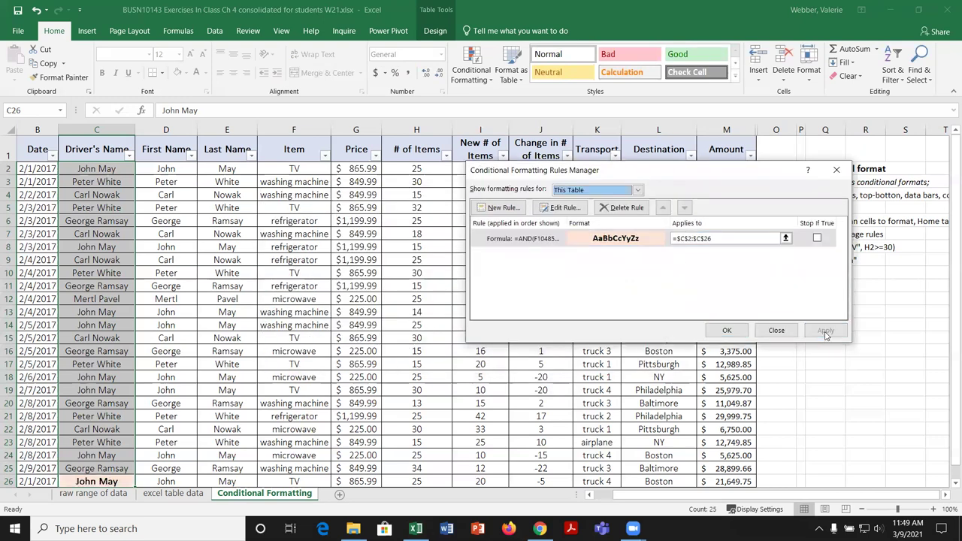
pyautogui.click(727, 331)
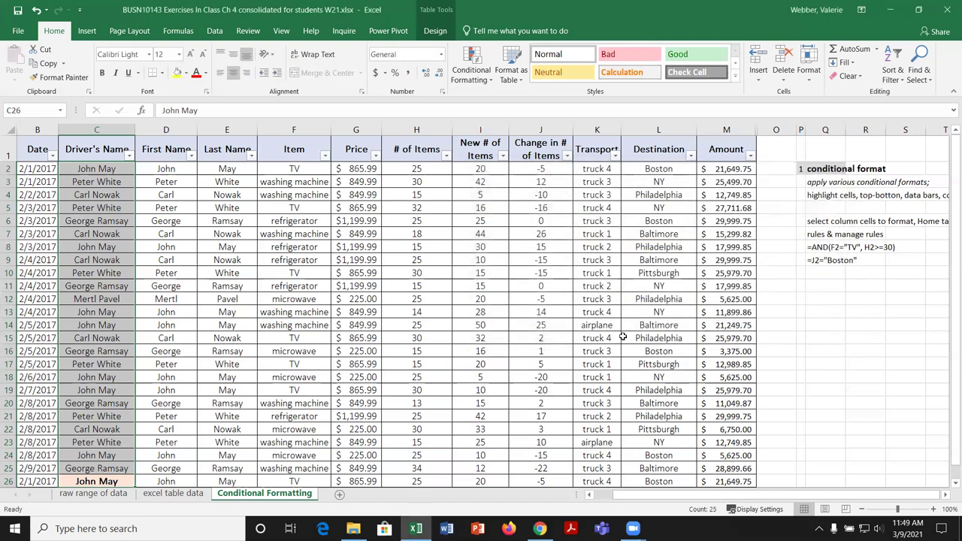
# Step: Briefly filter Item to TV only, then reselect all items to show 25 rows
pyautogui.click(325, 156)
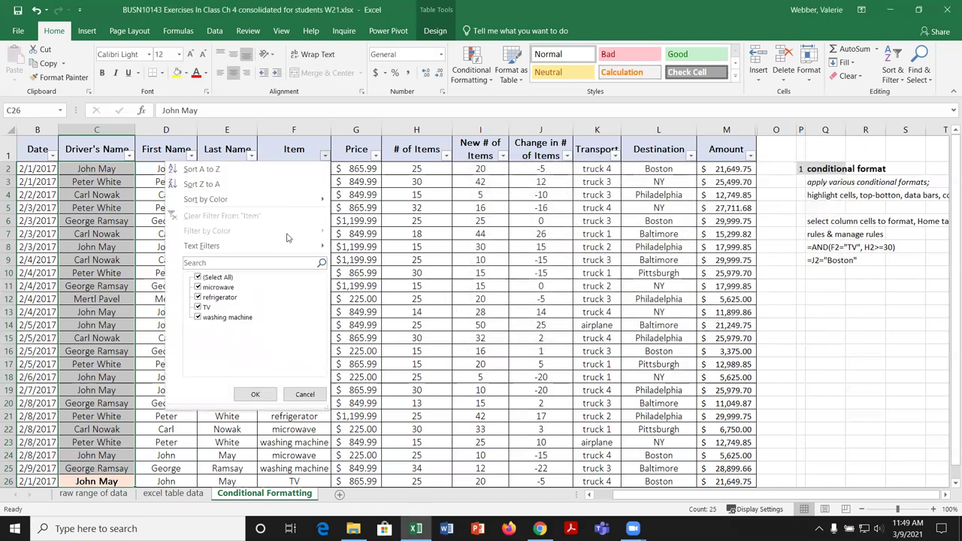
pyautogui.click(198, 277)
pyautogui.click(198, 307)
pyautogui.click(257, 394)
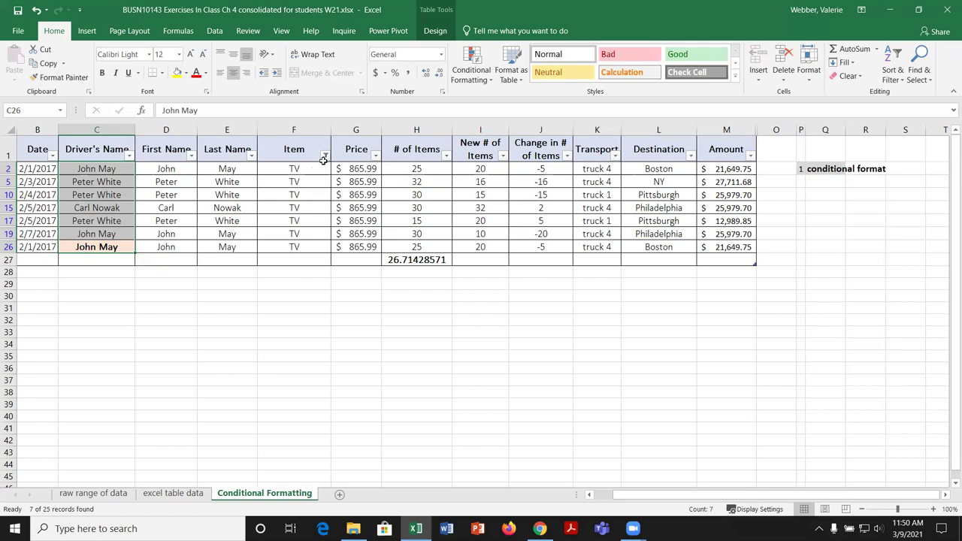
pyautogui.click(325, 154)
pyautogui.click(197, 276)
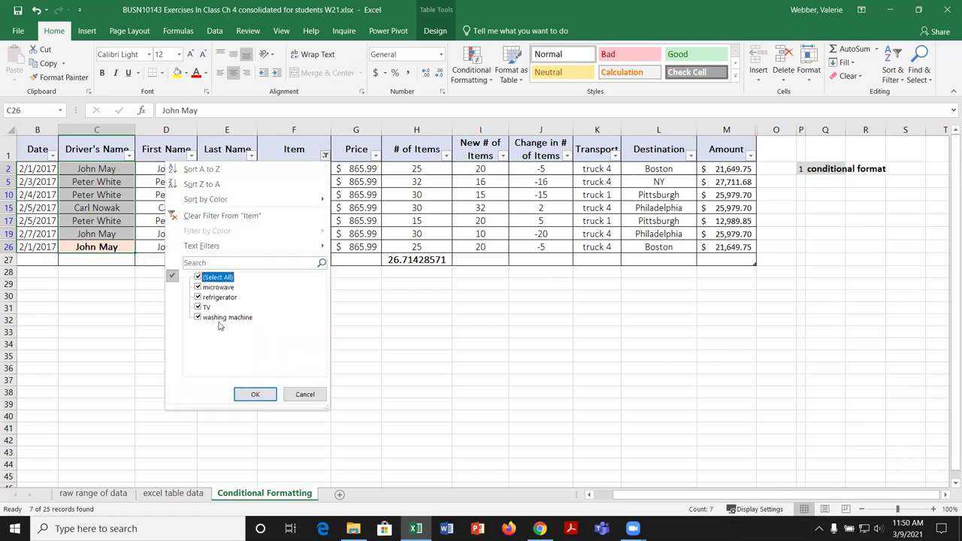
pyautogui.click(254, 394)
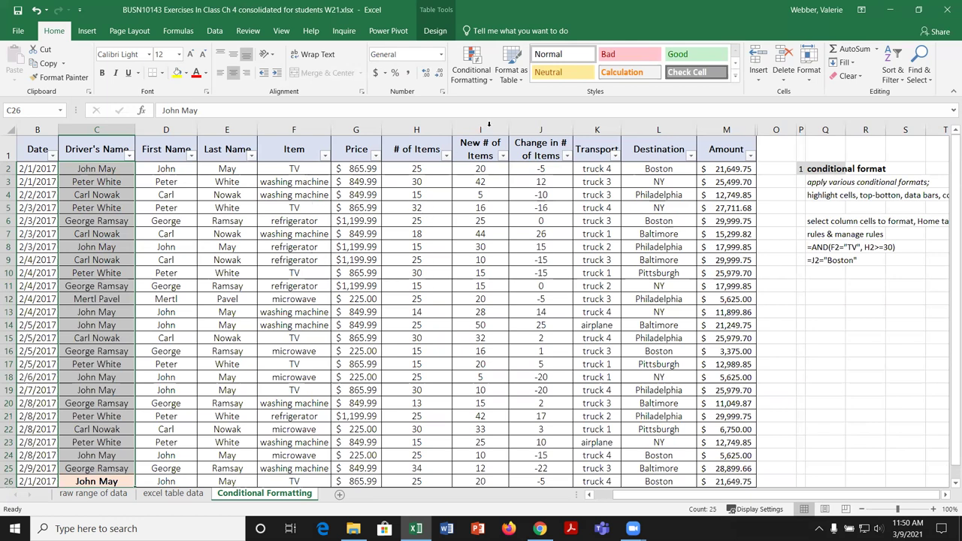
# Step: Open the Driver's Name highlight rule for editing in the Rules Manager
pyautogui.click(490, 79)
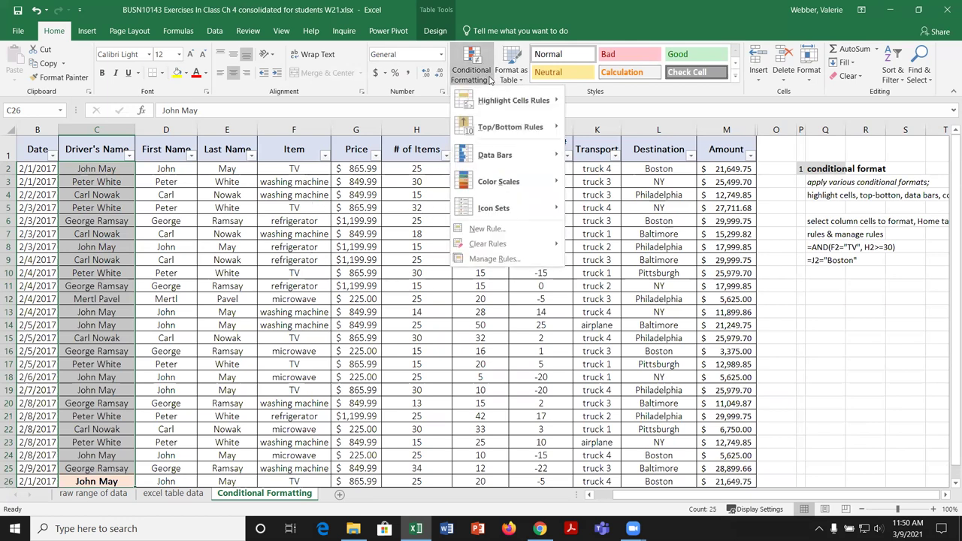
pyautogui.click(517, 259)
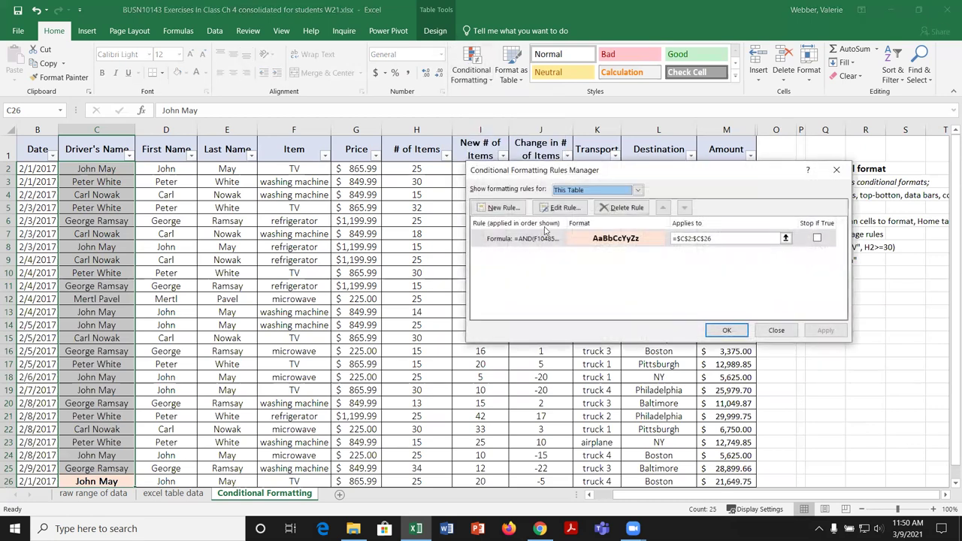
pyautogui.click(553, 239)
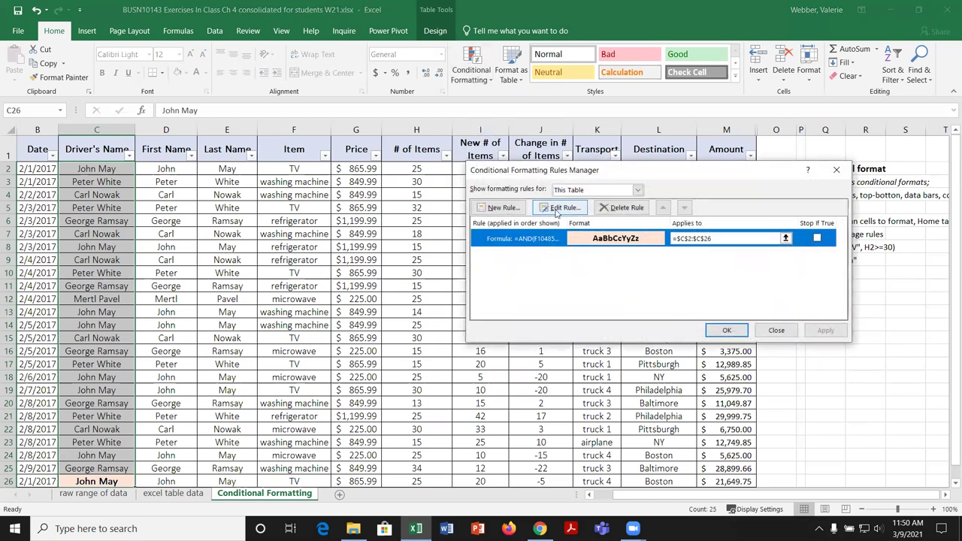
pyautogui.click(557, 208)
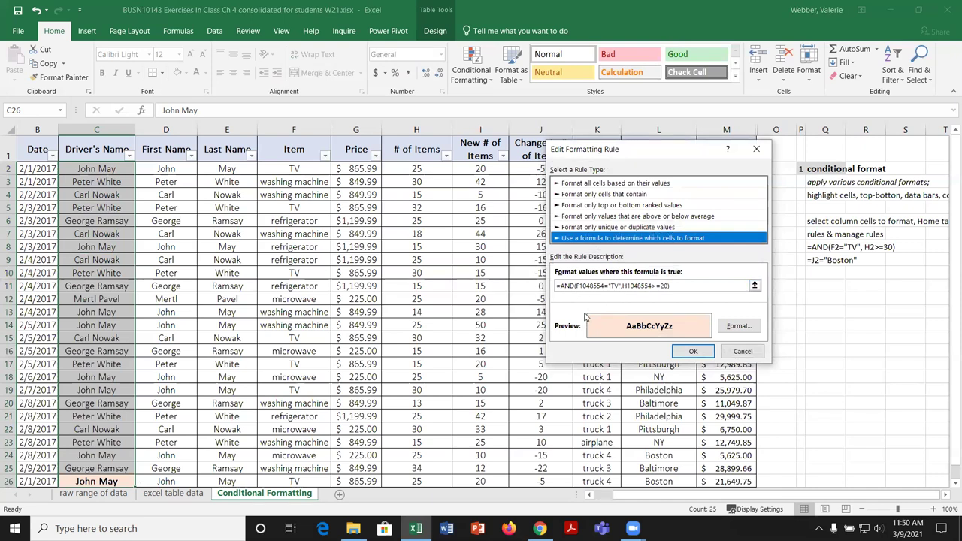
# Step: Replace the TV criterion with F2="washing machine" in the rule's formula
pyautogui.click(593, 286)
pyautogui.press('Delete')
pyautogui.press('Delete')
pyautogui.press('Delete')
pyautogui.press('Delete')
pyautogui.press('Delete')
pyautogui.press('Delete')
pyautogui.press('Delete')
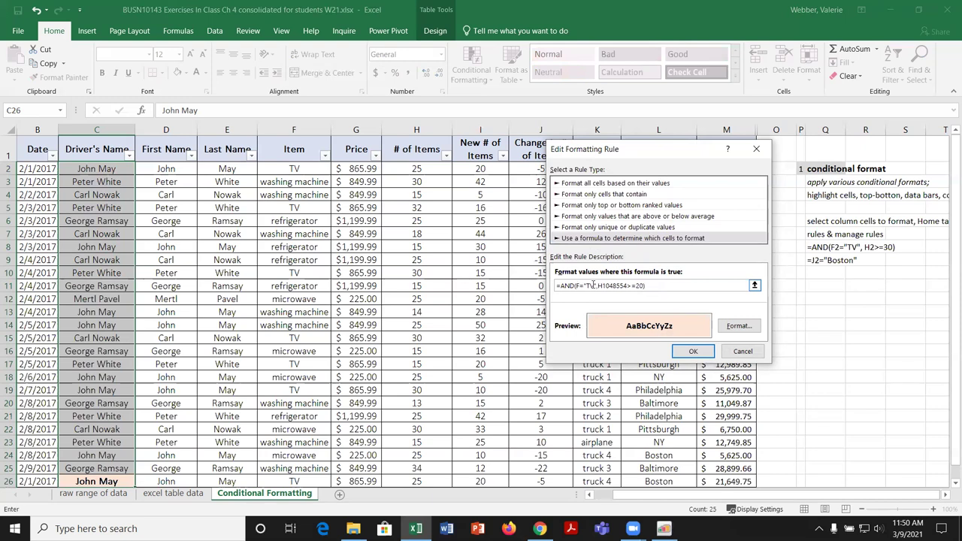
pyautogui.write('2')
pyautogui.press('BackSpace')
pyautogui.write('2')
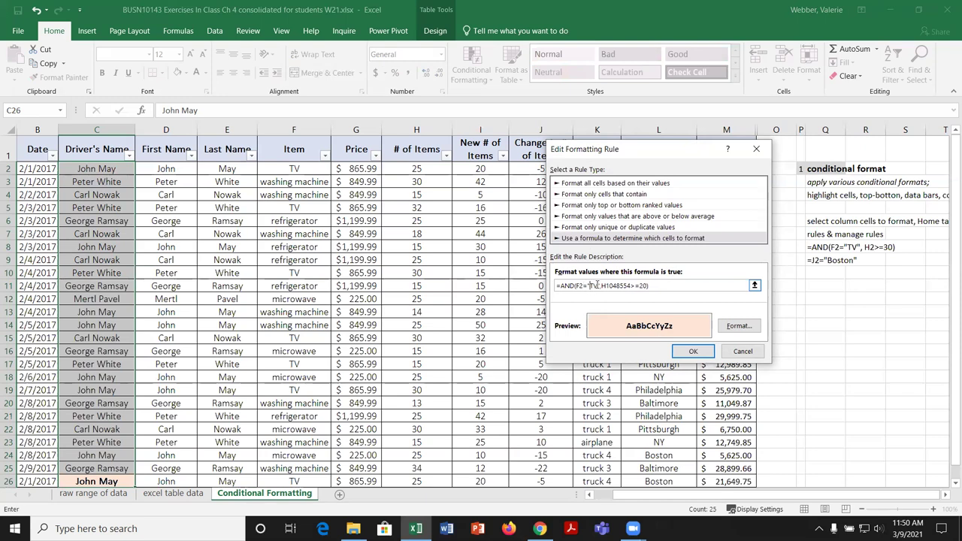
pyautogui.write('ashing ma')
pyautogui.write('chine')
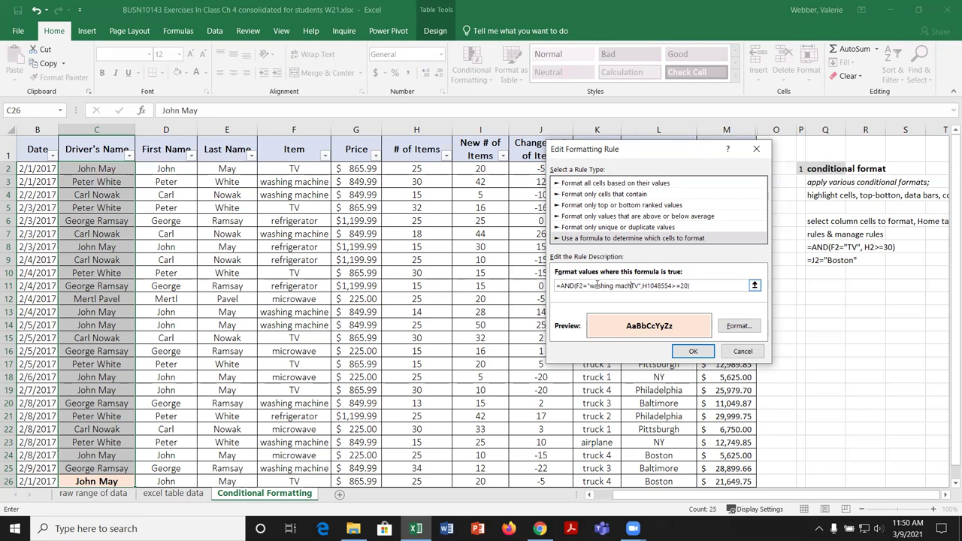
pyautogui.press('Delete')
pyautogui.press('Delete')
# Step: Change the item-count condition to H2<=20
pyautogui.press('BackSpace')
pyautogui.press('BackSpace')
pyautogui.press('BackSpace')
pyautogui.press('BackSpace')
pyautogui.press('BackSpace')
pyautogui.press('BackSpace')
pyautogui.press('BackSpace')
pyautogui.write('2')
pyautogui.press('Delete')
pyautogui.write('<')
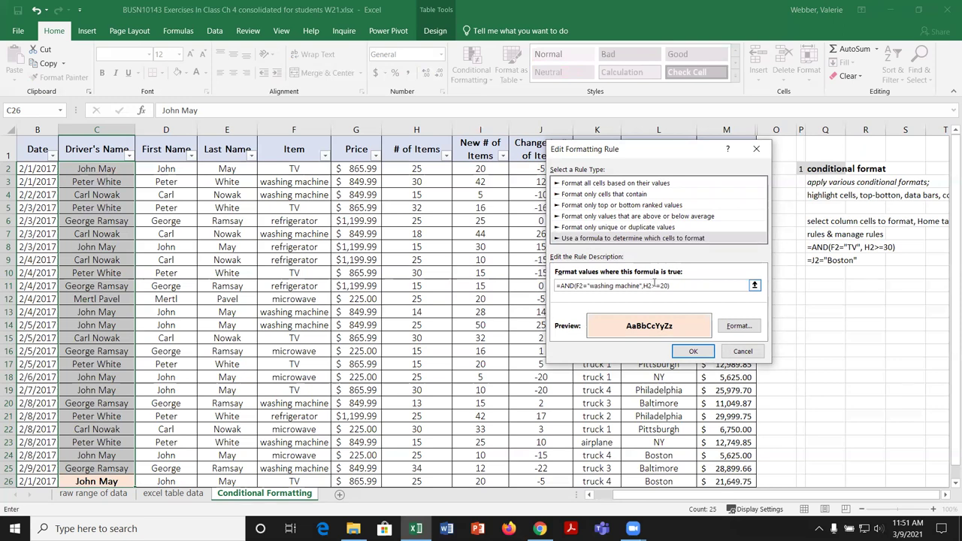
pyautogui.press('BackSpace')
pyautogui.write('2')
# Step: Give the edited rule a light gold fill, then save and apply it
pyautogui.click(737, 329)
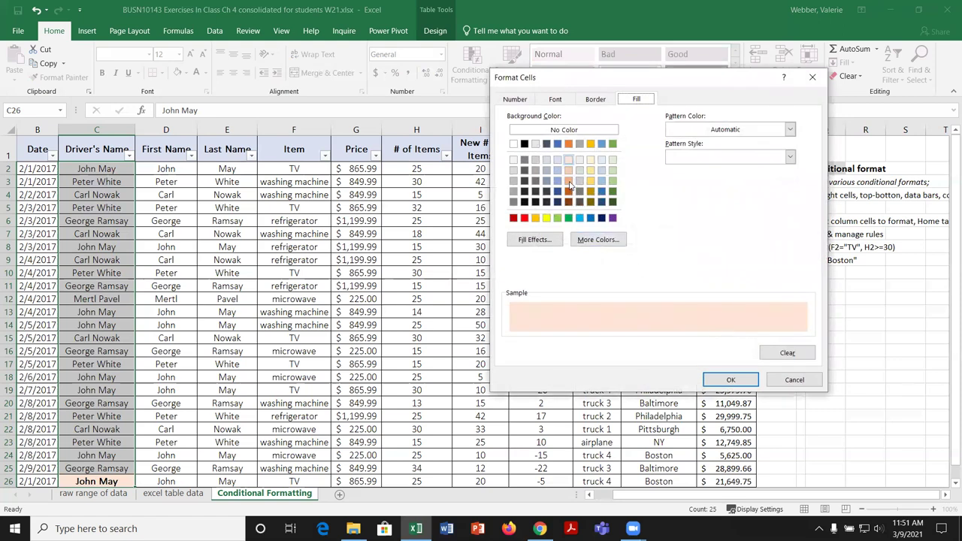
pyautogui.click(591, 170)
pyautogui.click(752, 378)
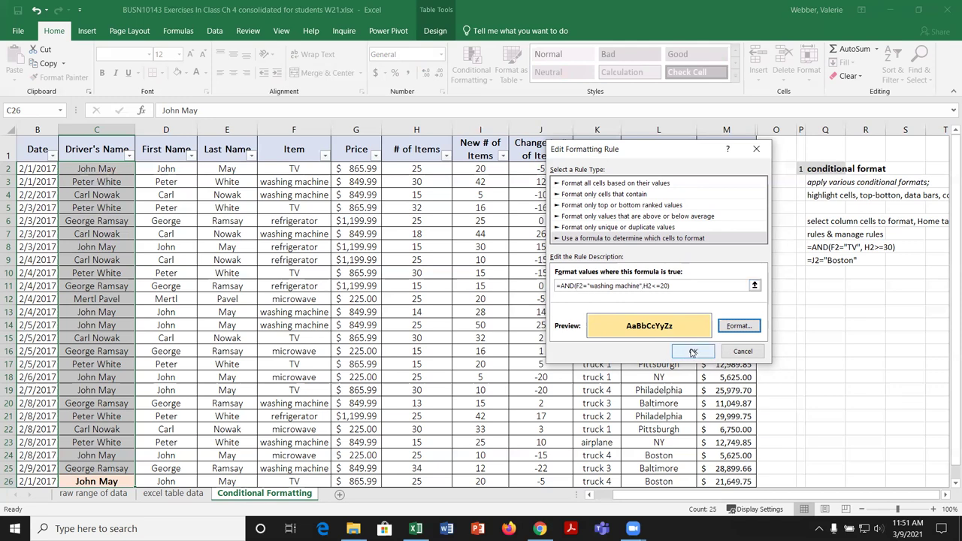
pyautogui.click(692, 352)
pyautogui.click(824, 331)
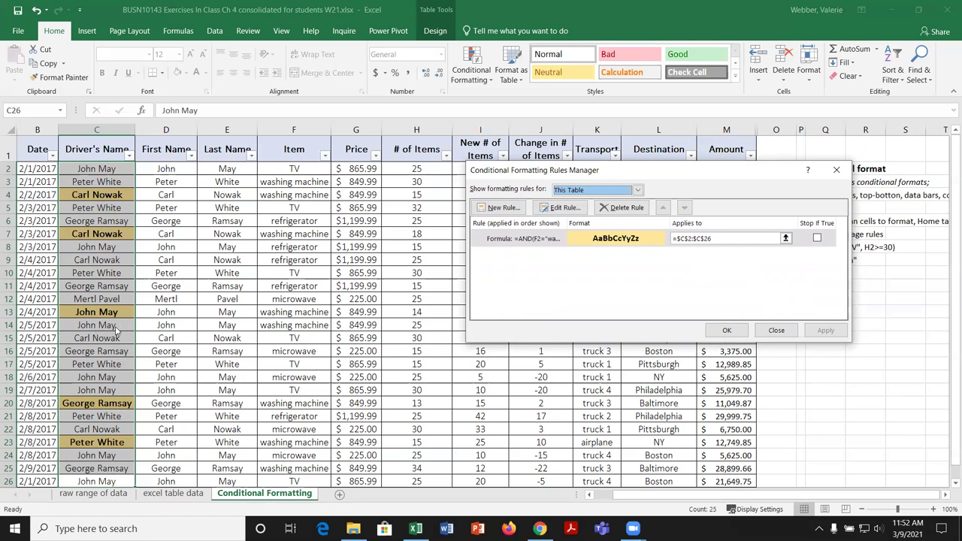
pyautogui.click(733, 332)
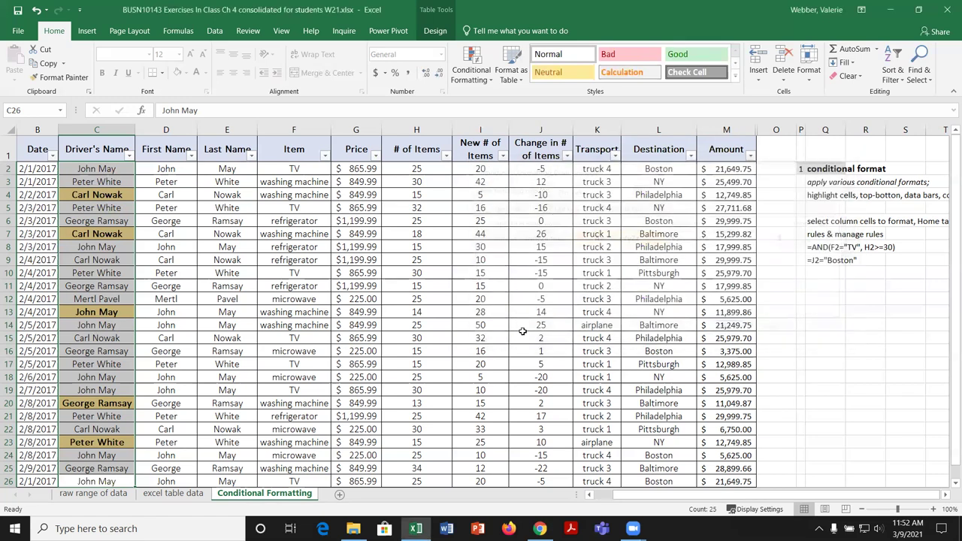
# Step: Select the Amount values in column M
pyautogui.click(113, 275)
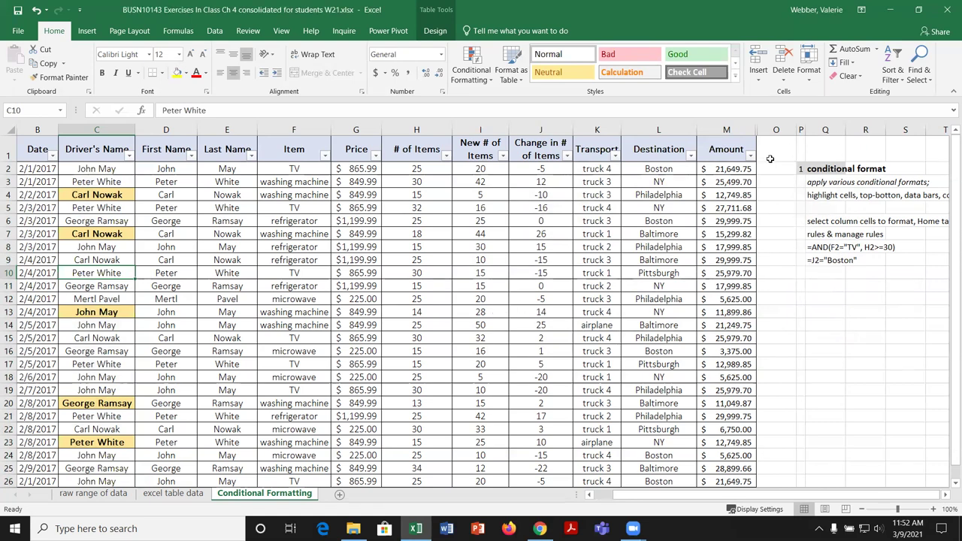
pyautogui.moveTo(728, 169); pyautogui.dragTo(728, 468)
pyautogui.scroll(1, 789, 340)
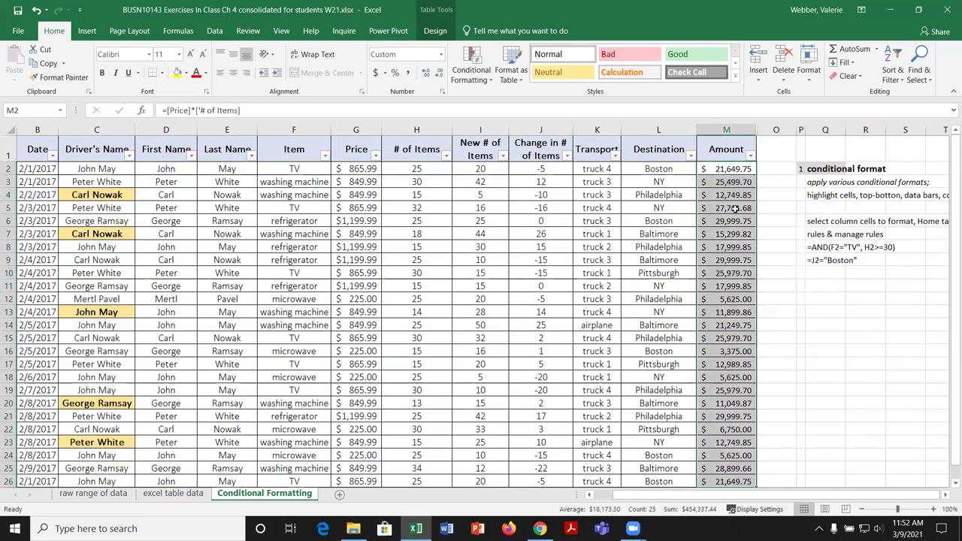
# Step: Create a new formula rule =L2="Boston" on the Amount cells, with no format yet
pyautogui.click(489, 83)
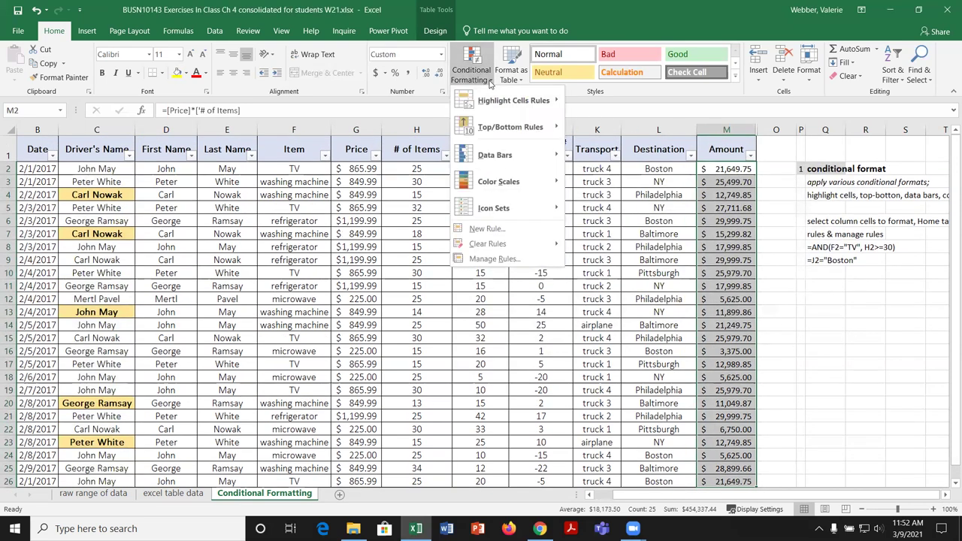
pyautogui.click(497, 230)
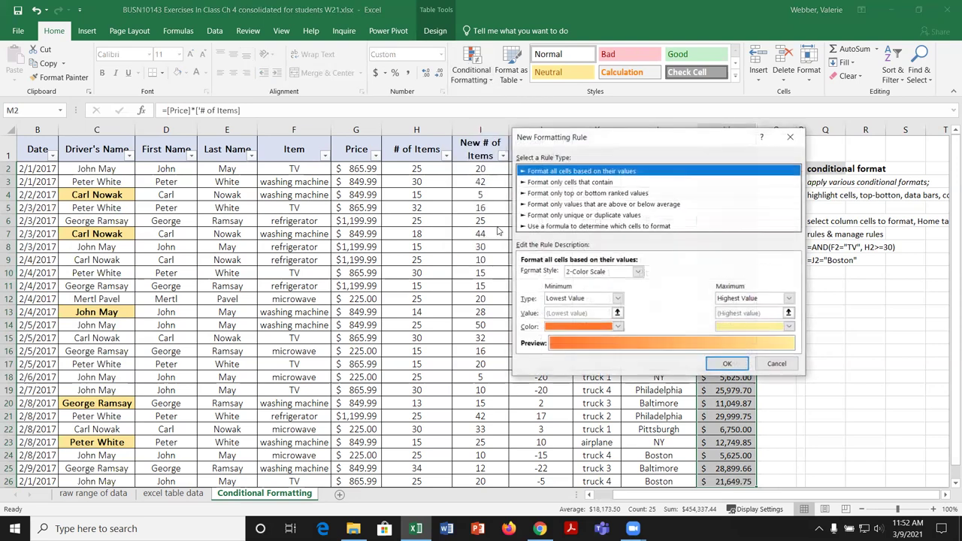
pyautogui.click(577, 227)
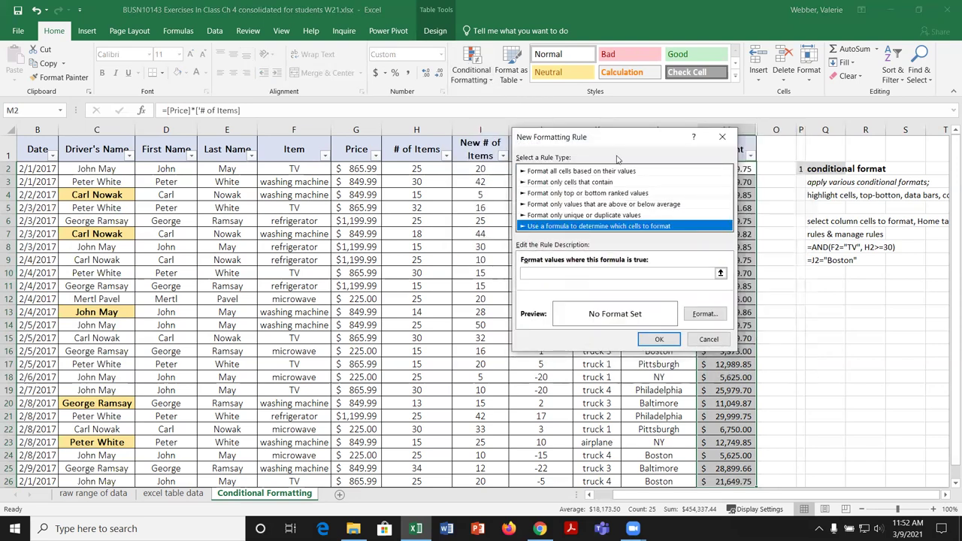
pyautogui.moveTo(614, 141); pyautogui.dragTo(492, 146)
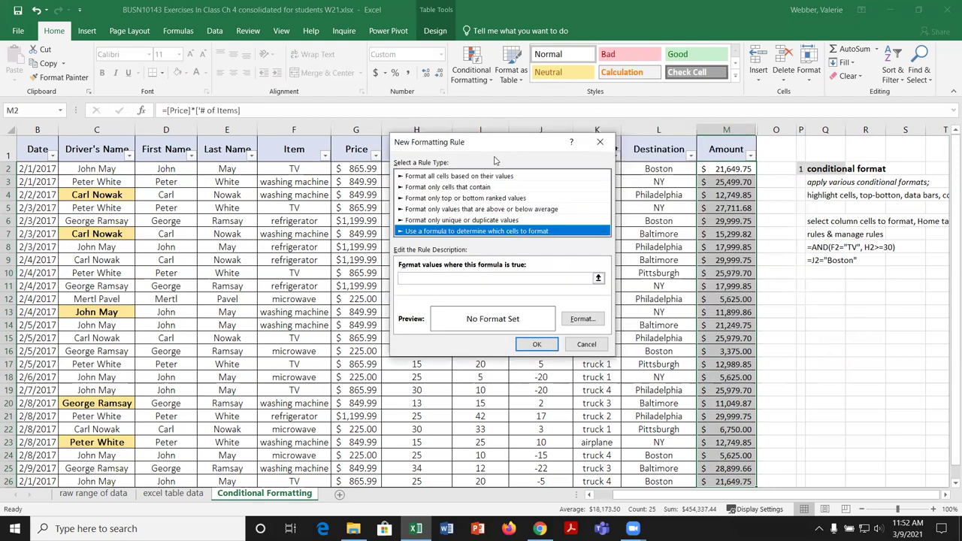
pyautogui.click(412, 279)
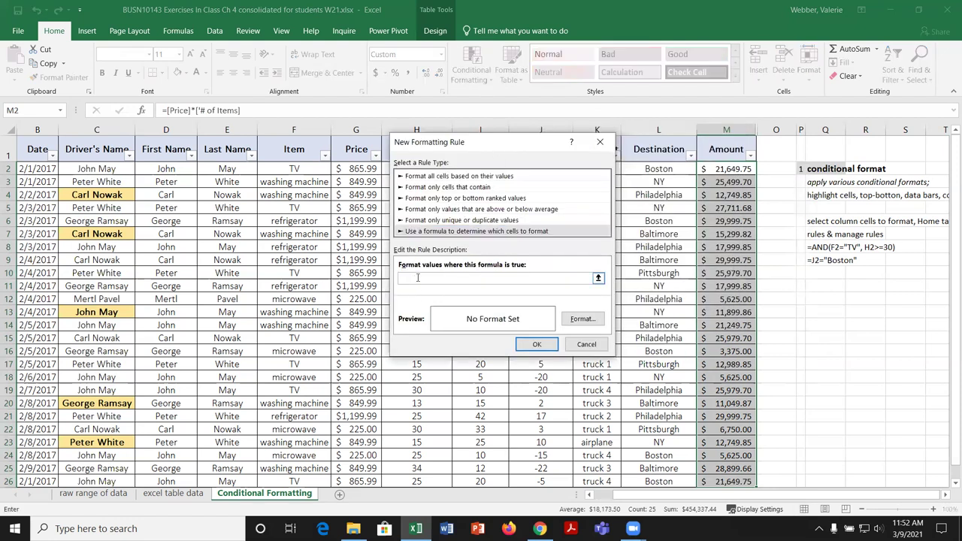
pyautogui.write('=')
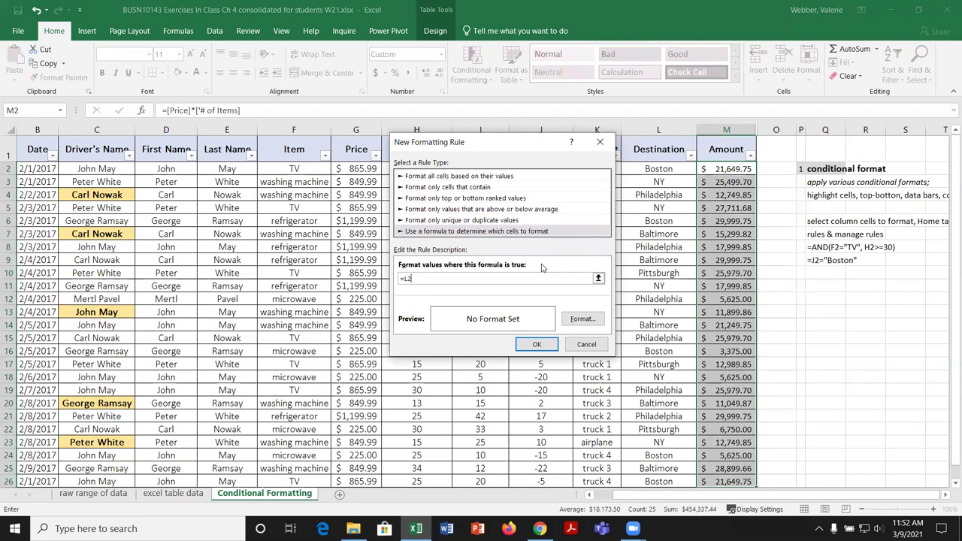
pyautogui.write('"Boston"')
pyautogui.click(536, 345)
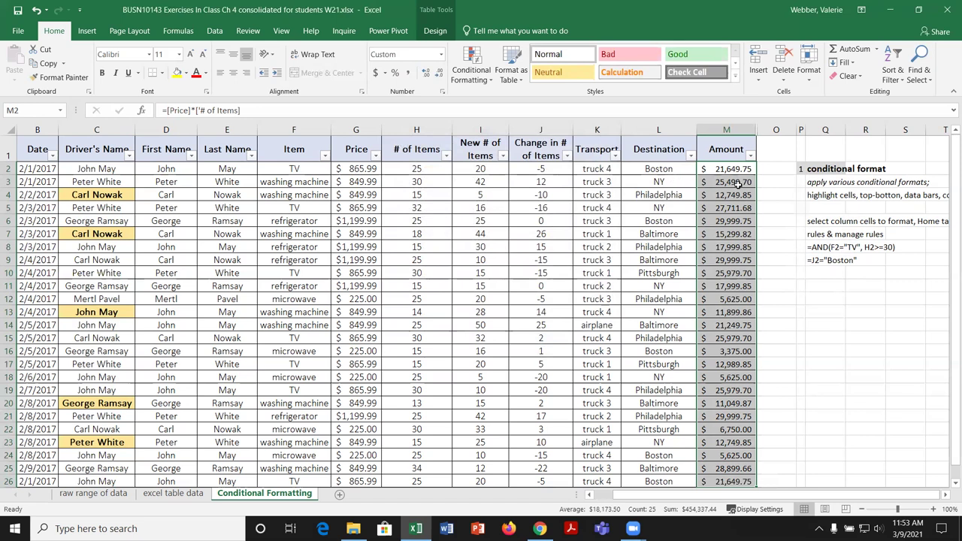
# Step: Open the Boston rule for editing from the Rules Manager
pyautogui.click(488, 82)
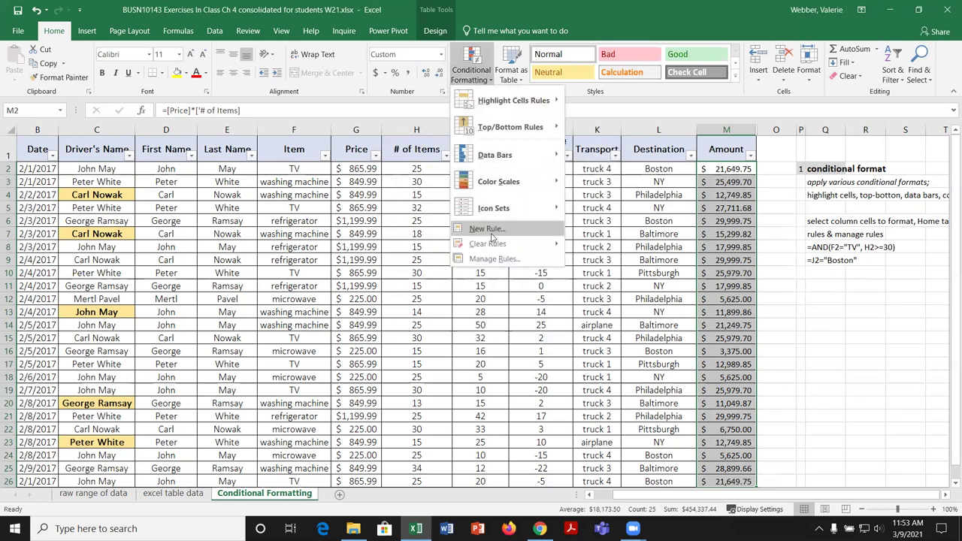
pyautogui.click(502, 260)
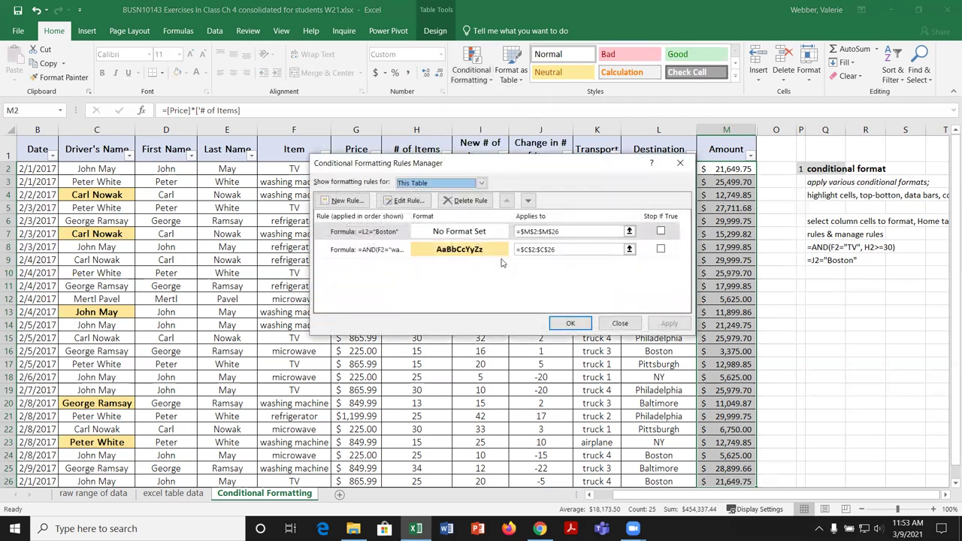
pyautogui.click(388, 234)
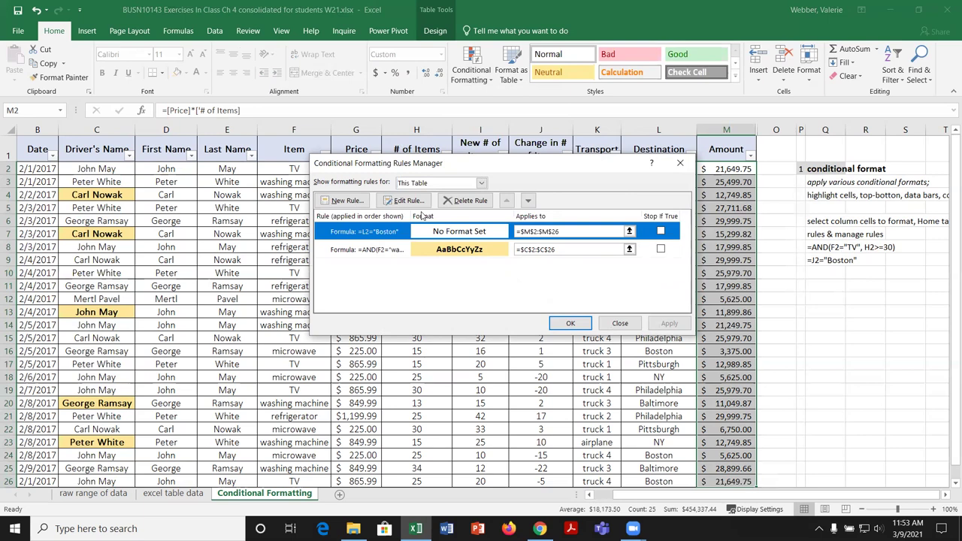
pyautogui.click(411, 201)
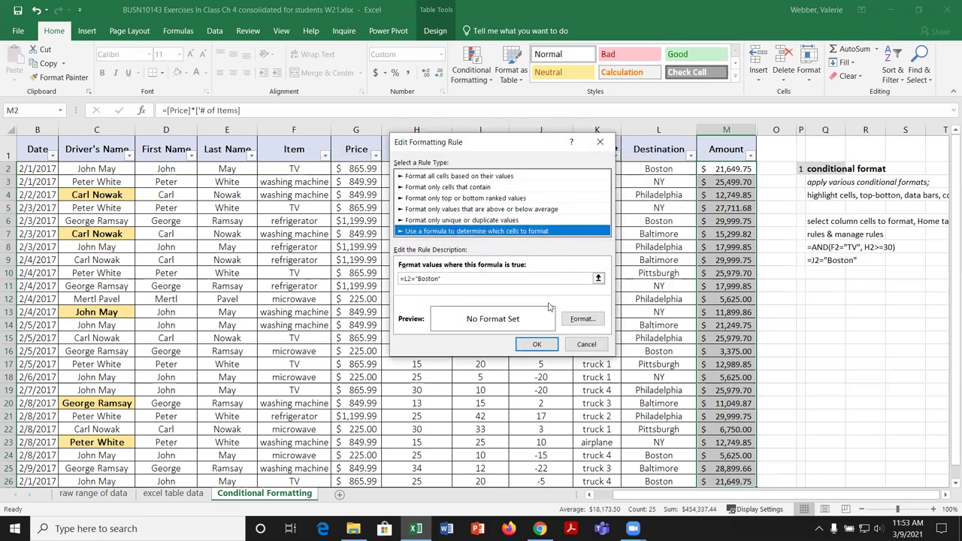
# Step: Format the Boston rule as italic on a light gray fill and apply it
pyautogui.click(584, 319)
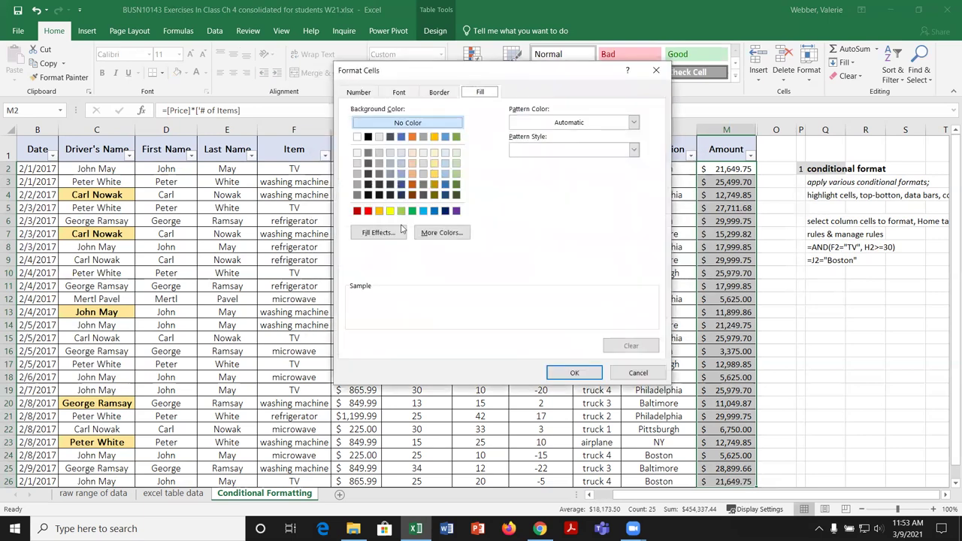
pyautogui.click(439, 95)
pyautogui.click(408, 97)
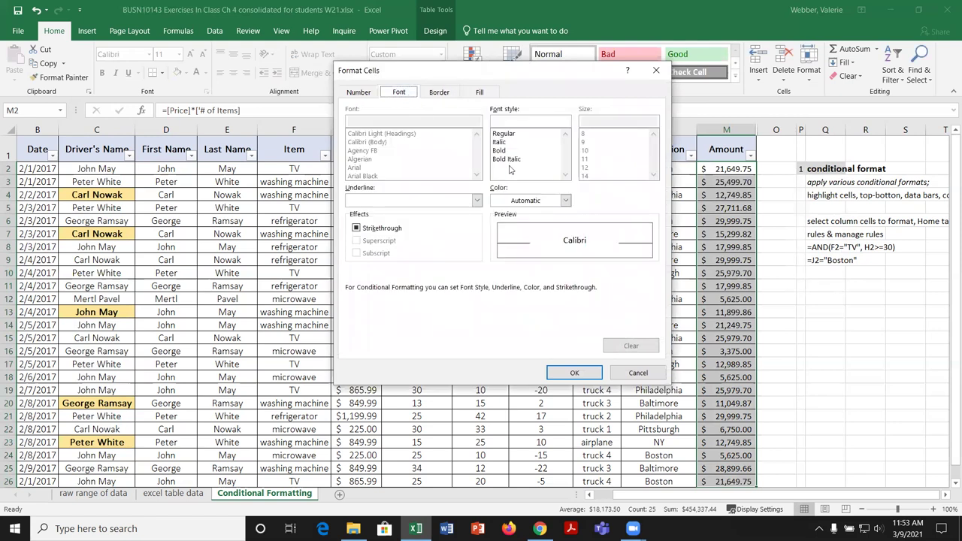
pyautogui.click(499, 150)
pyautogui.click(499, 142)
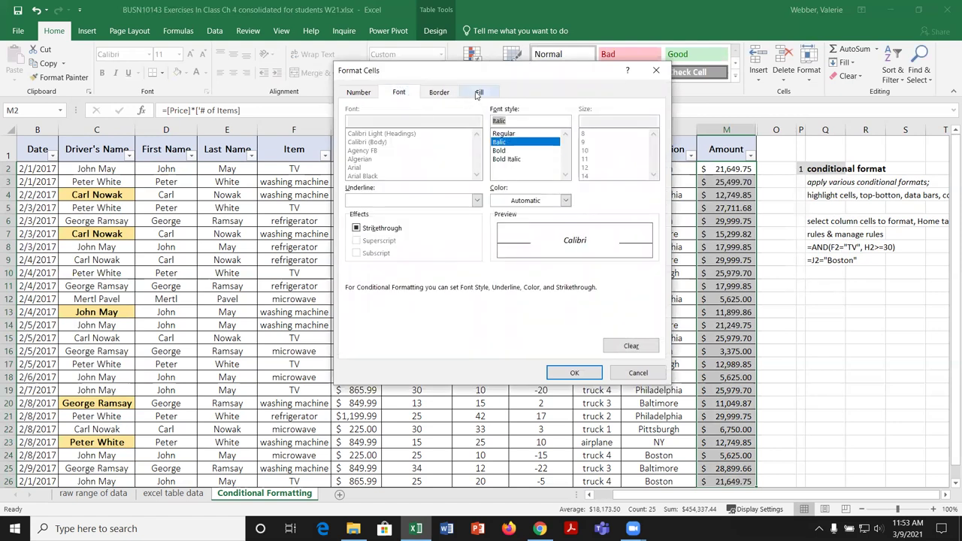
pyautogui.click(479, 92)
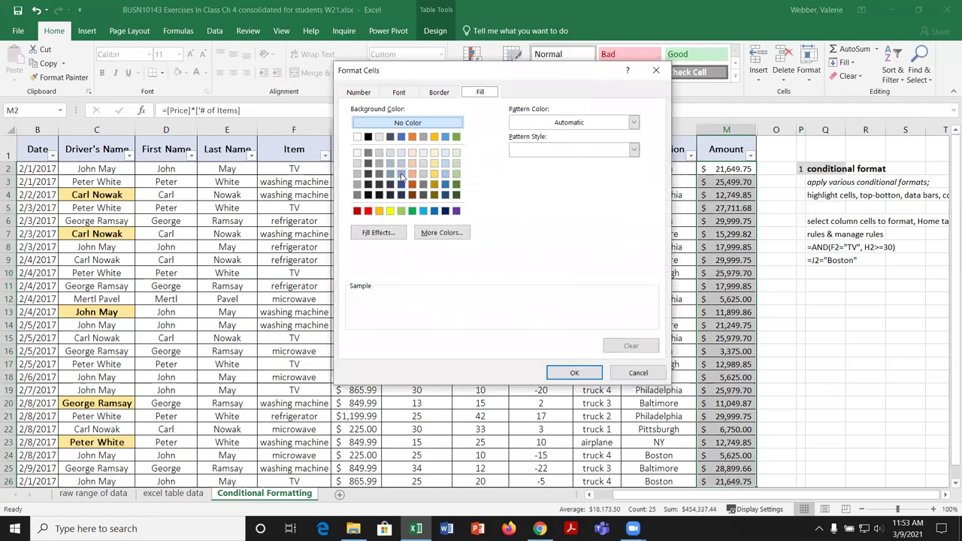
pyautogui.click(379, 153)
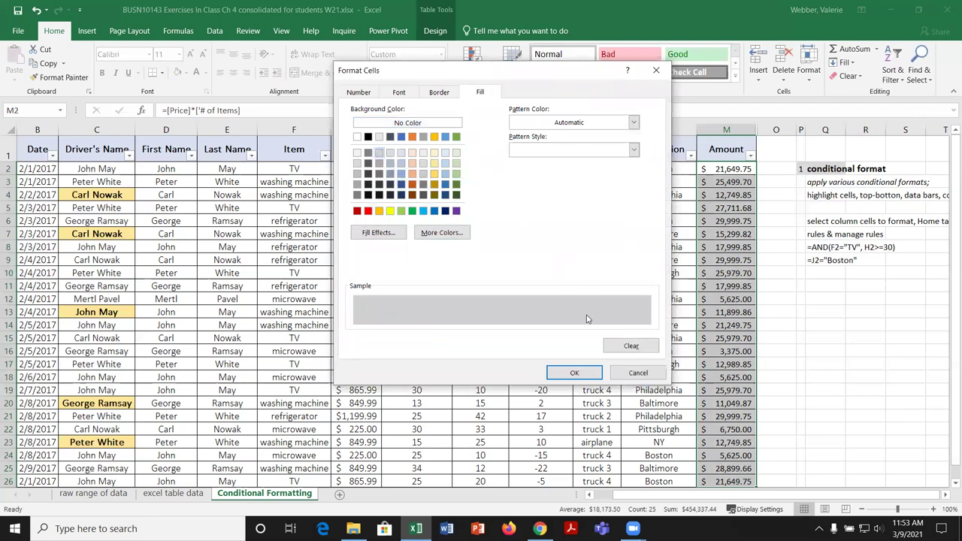
pyautogui.click(585, 376)
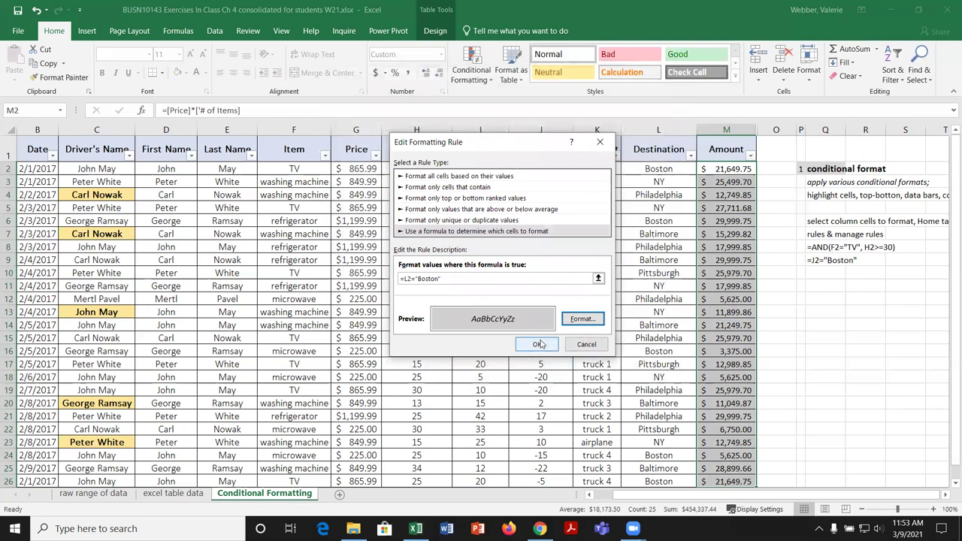
pyautogui.click(540, 343)
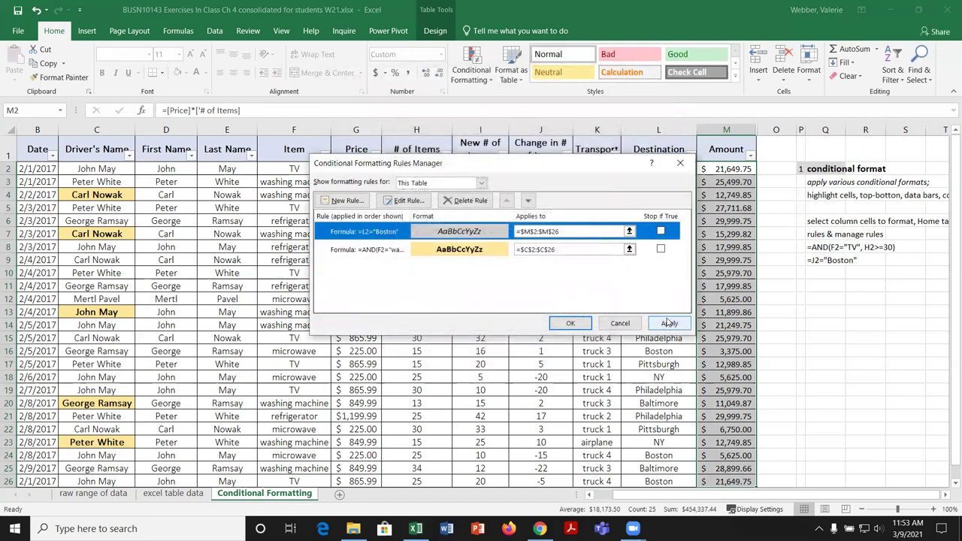
pyautogui.click(668, 323)
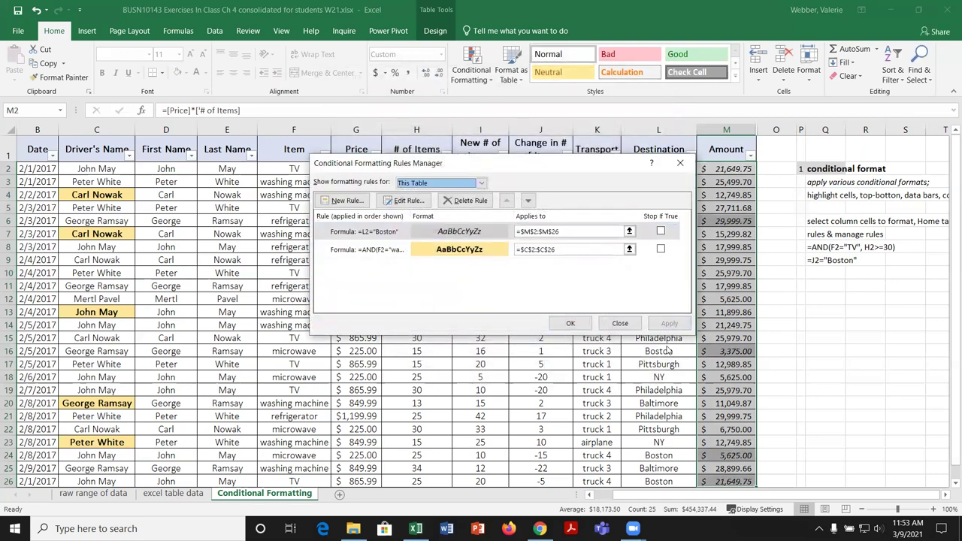
# Step: Close the Rules Manager and correct the Q9 note to read =L2="Boston"
pyautogui.click(570, 323)
pyautogui.click(838, 366)
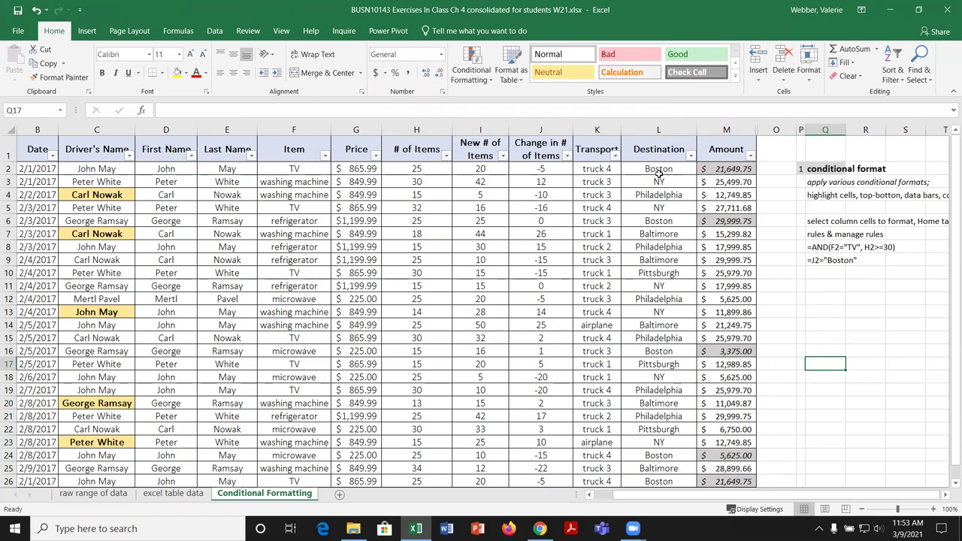
pyautogui.click(826, 261)
pyautogui.click(208, 110)
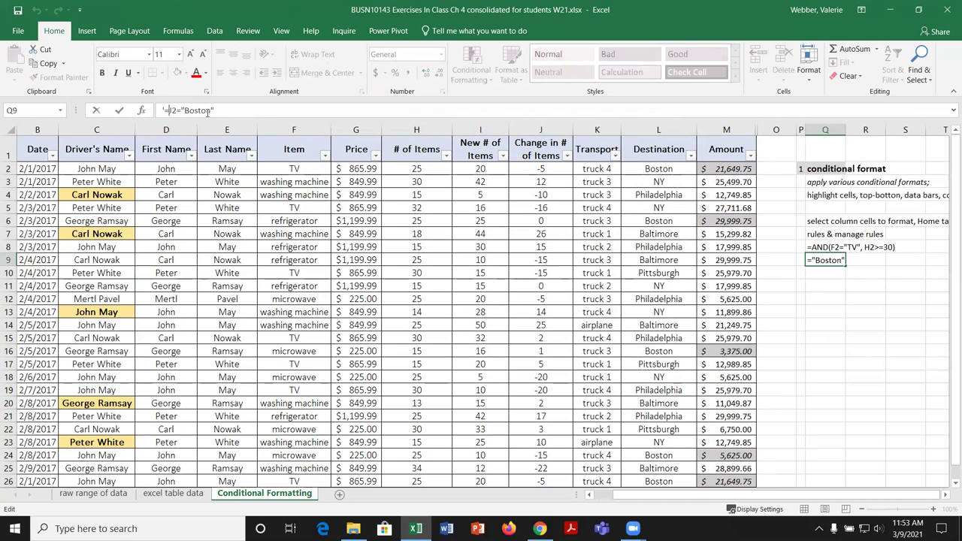
pyautogui.write('I')
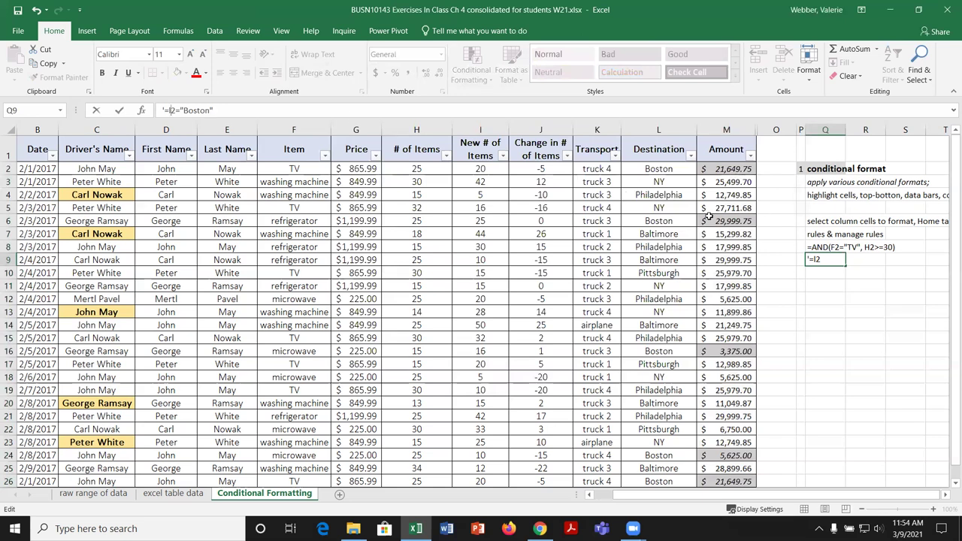
pyautogui.press('Return')
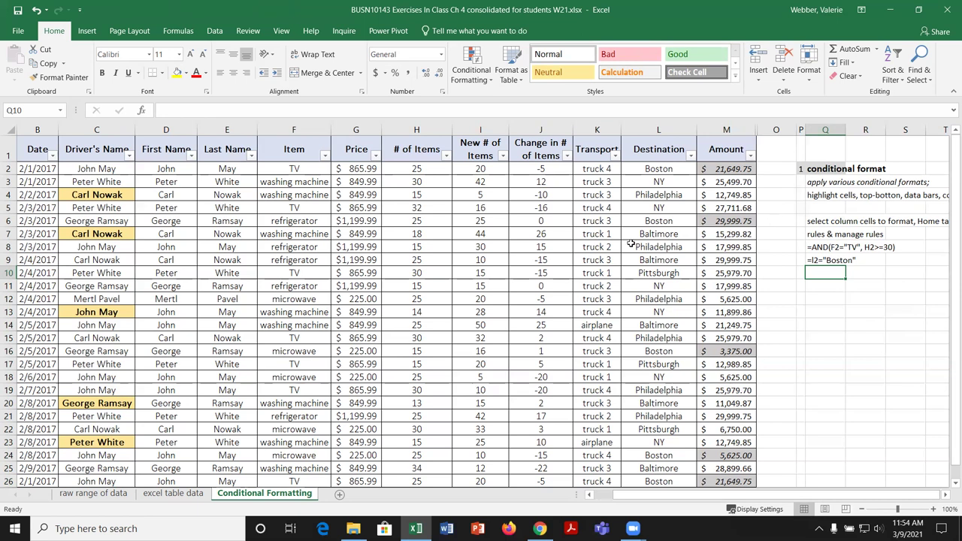
pyautogui.click(490, 81)
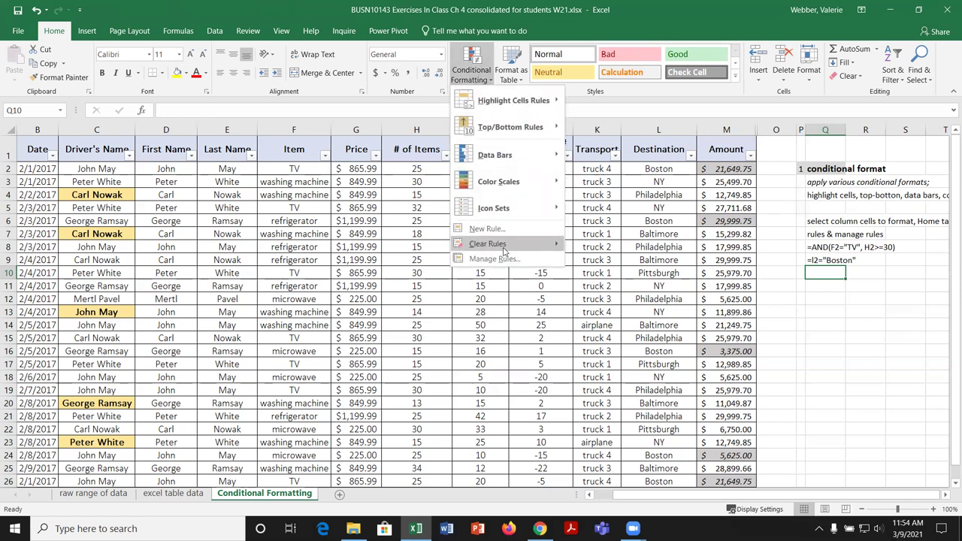
pyautogui.click(502, 229)
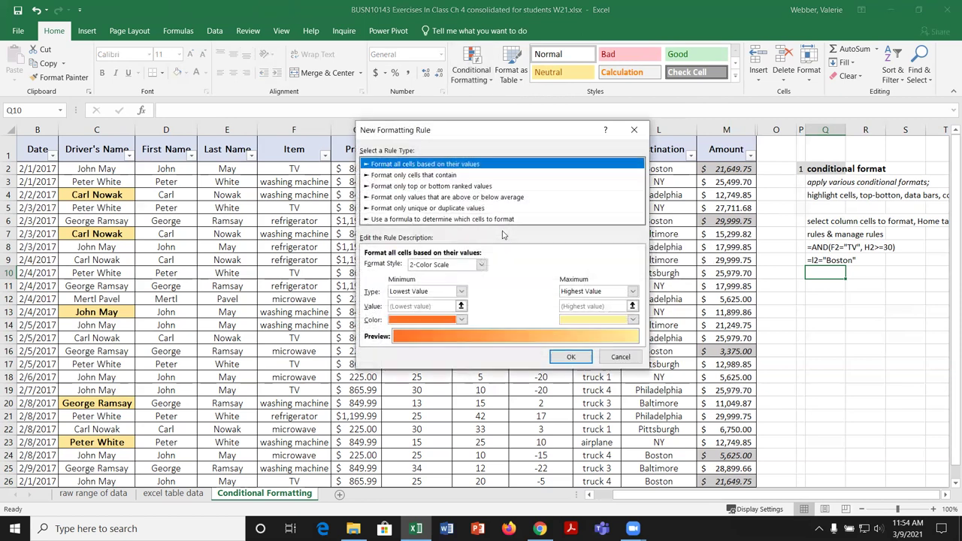
pyautogui.click(421, 219)
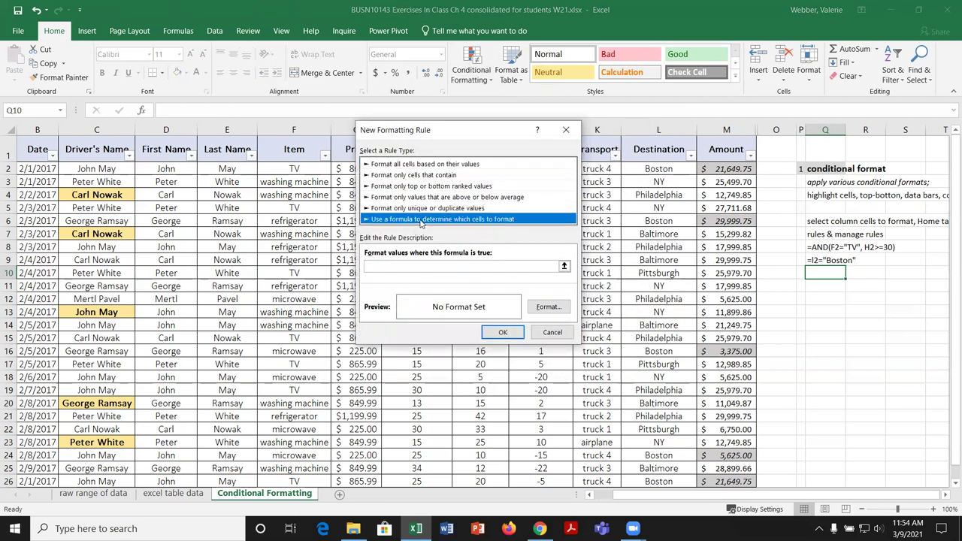
pyautogui.click(412, 267)
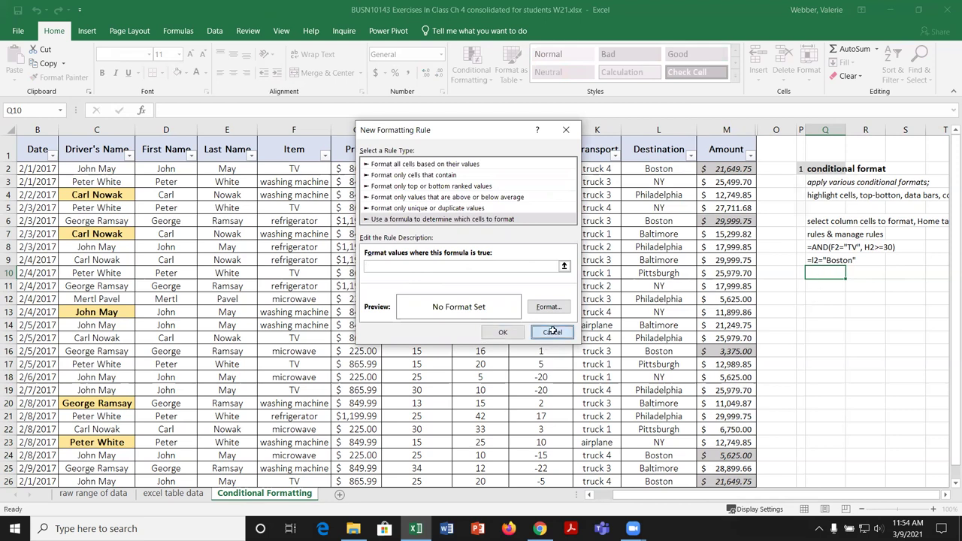
pyautogui.click(557, 334)
pyautogui.click(471, 70)
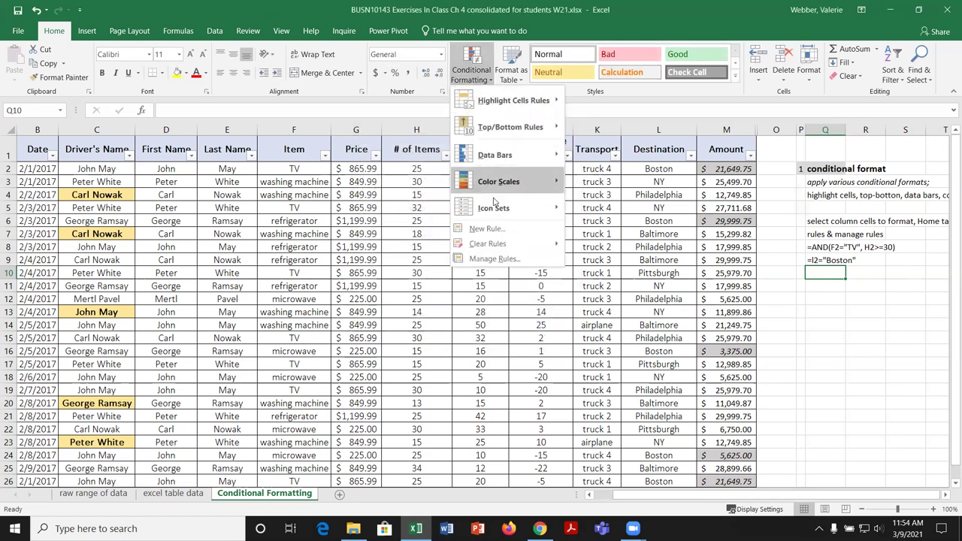
pyautogui.click(495, 259)
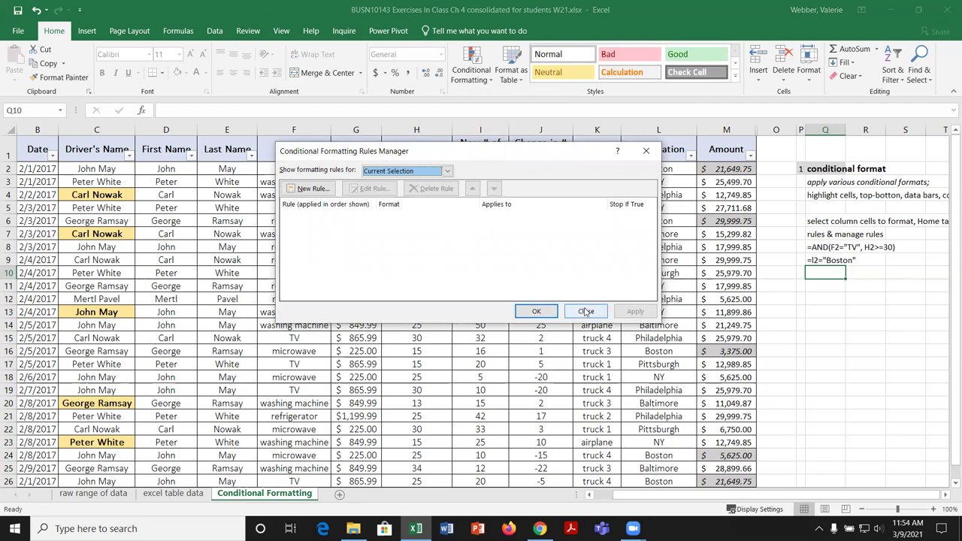
pyautogui.click(586, 311)
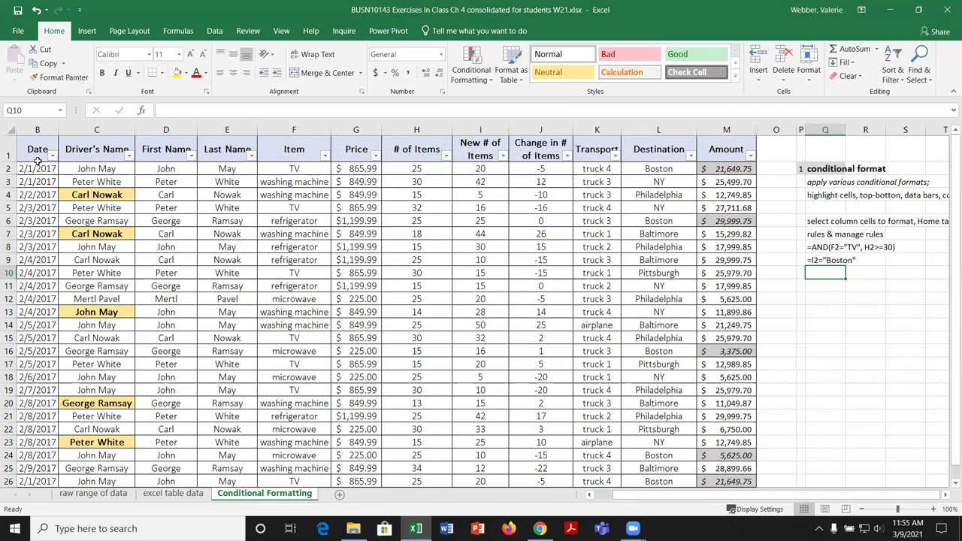
pyautogui.moveTo(30, 152); pyautogui.dragTo(756, 469)
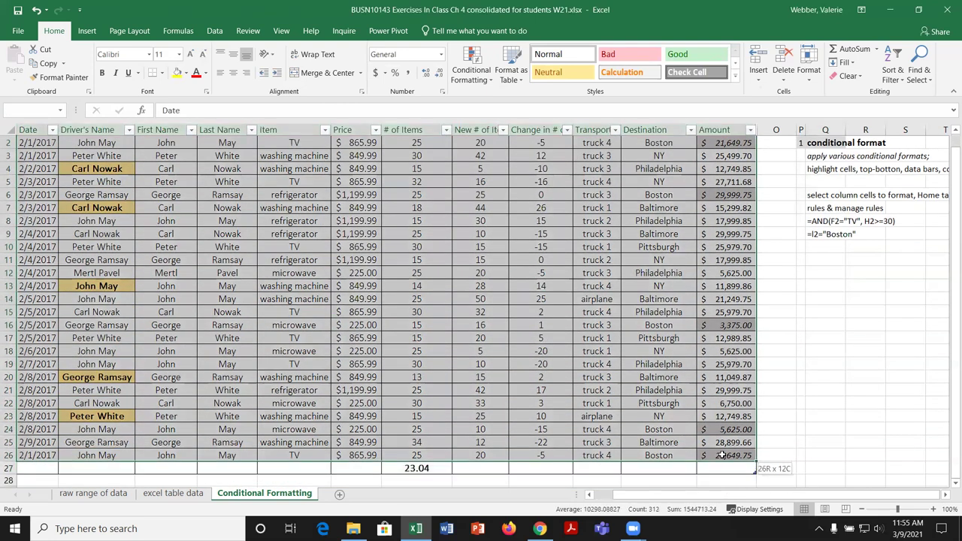
pyautogui.click(471, 66)
pyautogui.click(521, 258)
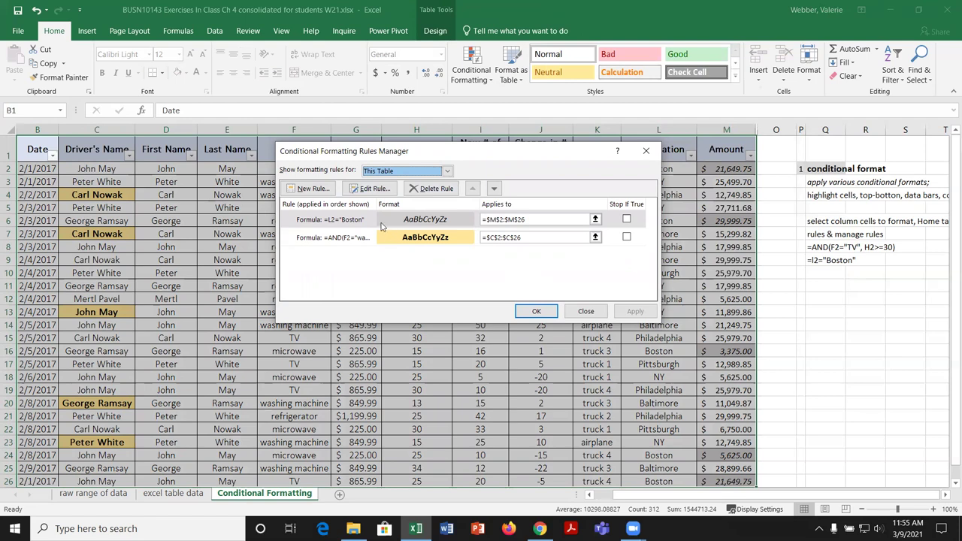
pyautogui.click(396, 219)
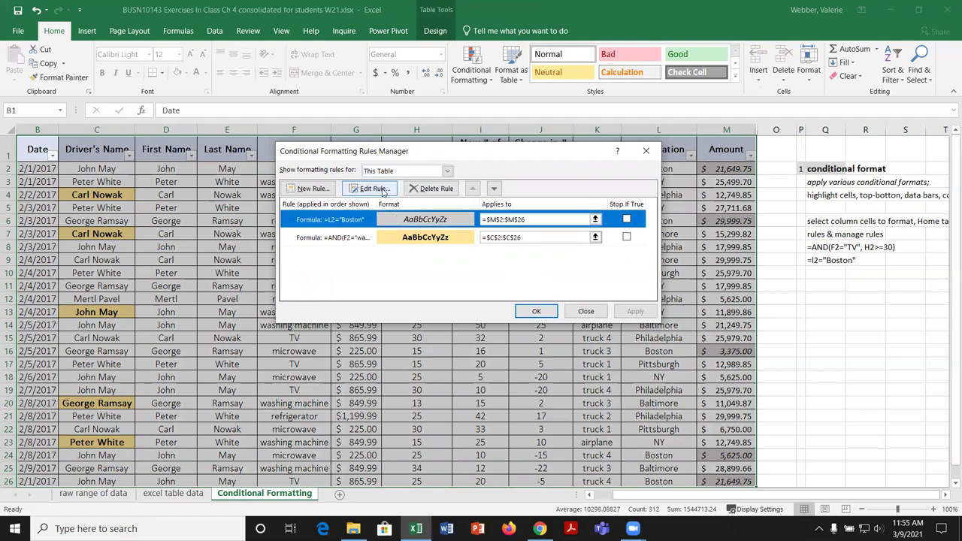
pyautogui.click(374, 188)
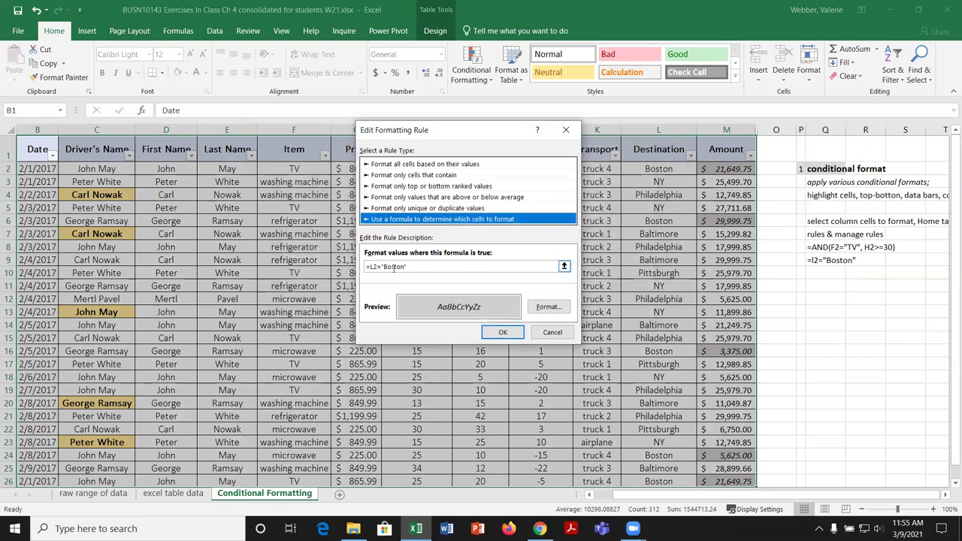
pyautogui.click(553, 333)
pyautogui.click(388, 239)
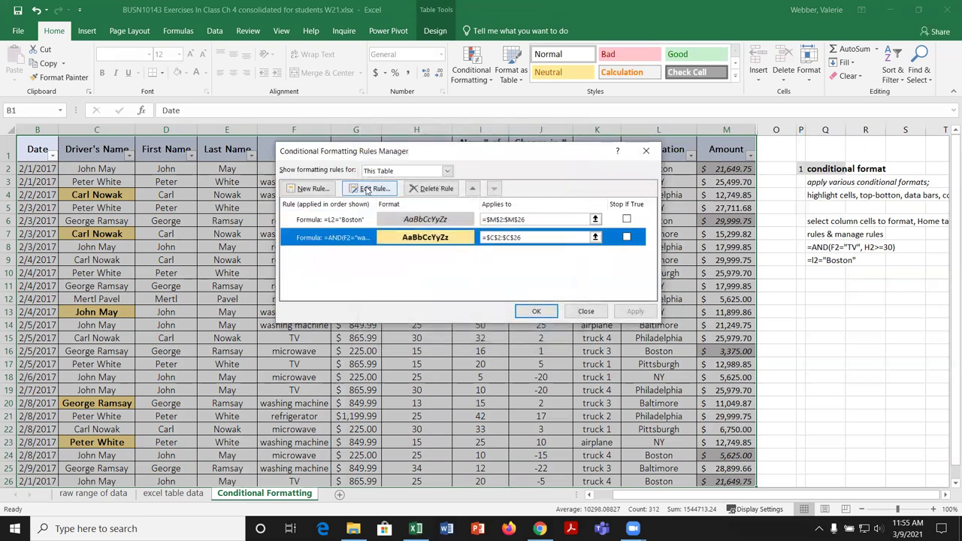
pyautogui.click(370, 189)
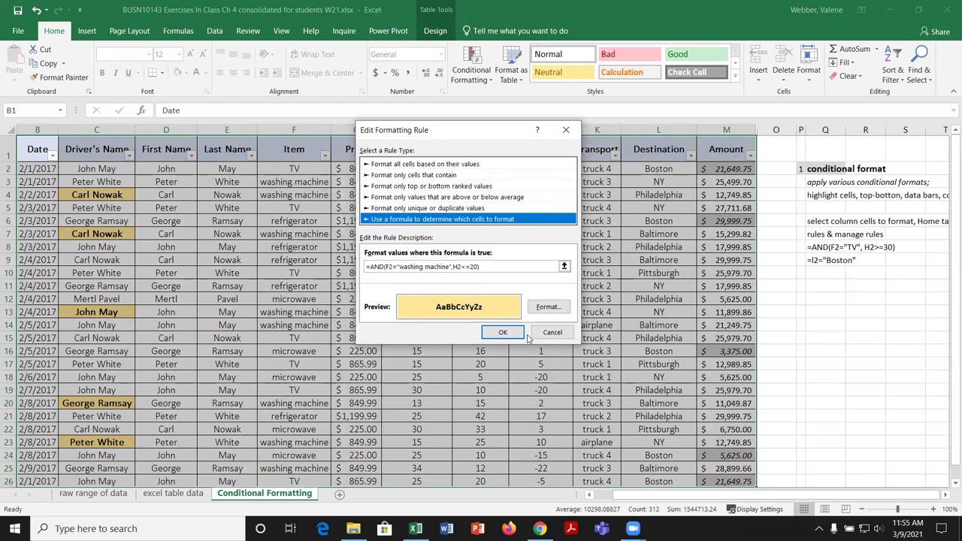
pyautogui.click(554, 333)
pyautogui.click(584, 314)
pyautogui.click(821, 325)
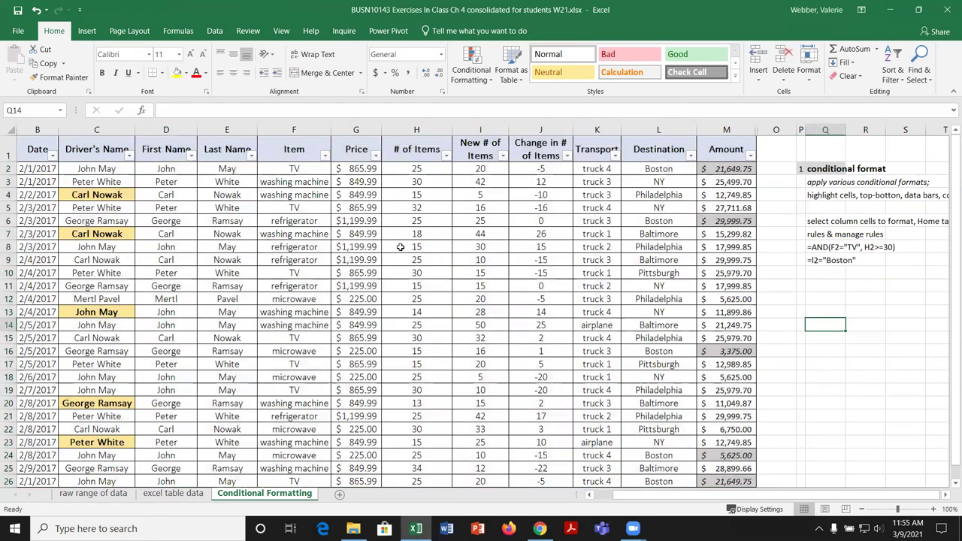